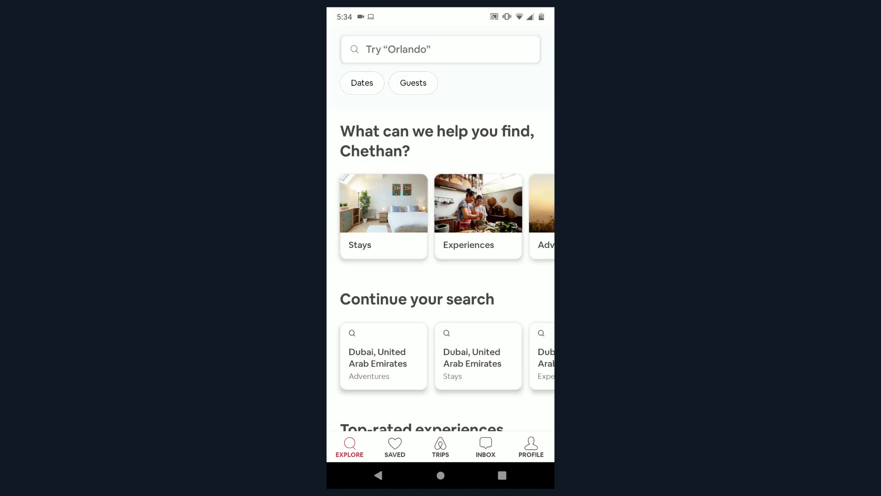
# - Look through the Explore feed down to the featured Airbnb Plus destinations and return to its beginning
pyautogui.scroll(-15, 440, 248)
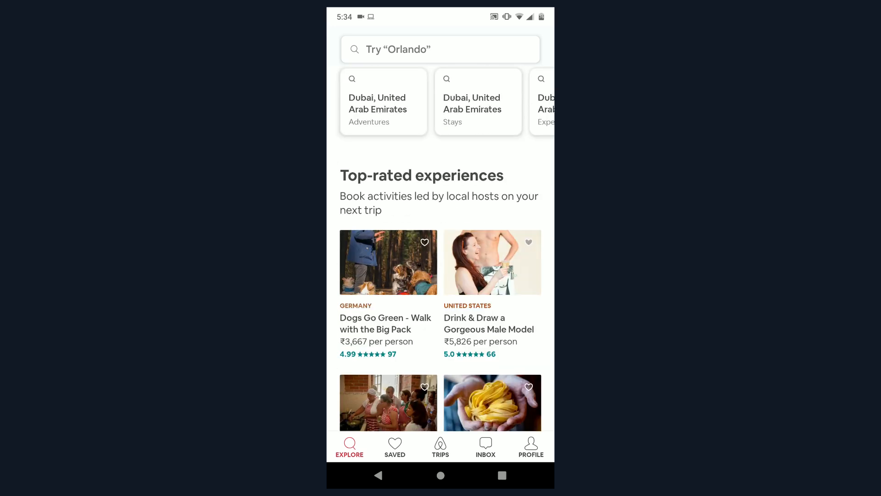
pyautogui.scroll(-10, 441, 248)
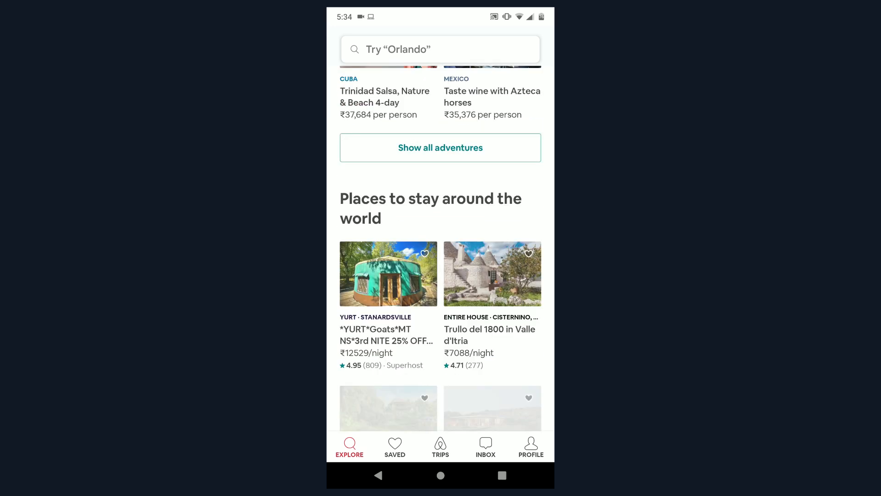
pyautogui.scroll(-10, 441, 248)
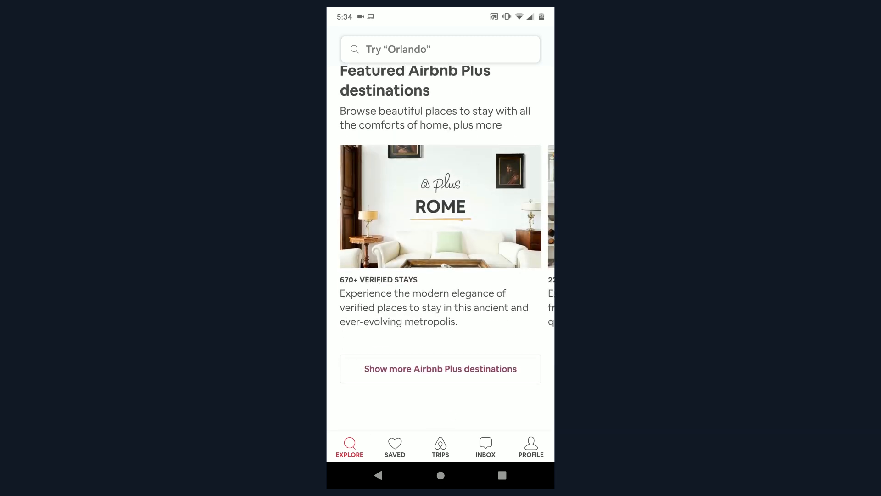
pyautogui.scroll(15, 441, 248)
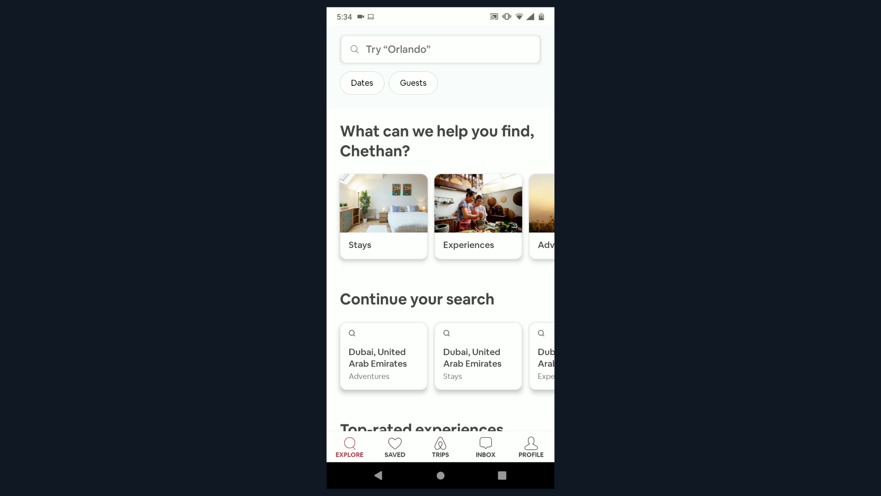
# - Launch the layout inspection overlay on the Explore screen and show the Airbnb app's package and activity details
pyautogui.click(441, 475)
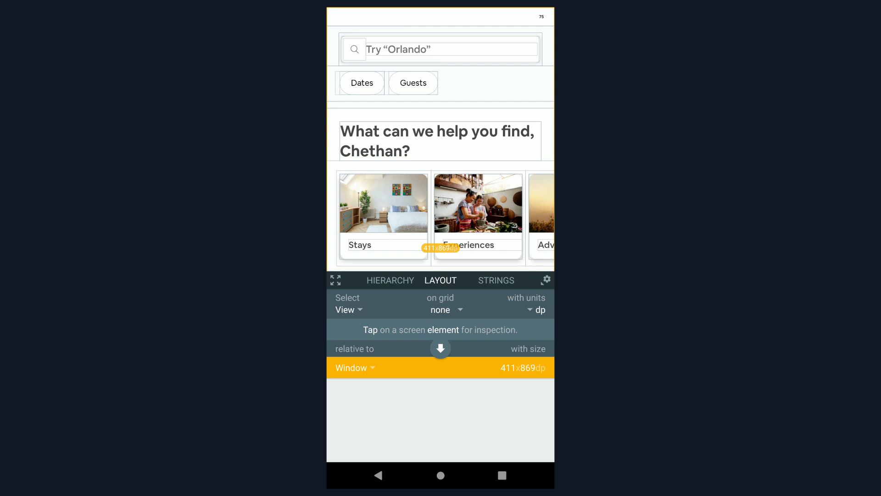
pyautogui.click(390, 280)
pyautogui.click(384, 280)
pyautogui.click(374, 280)
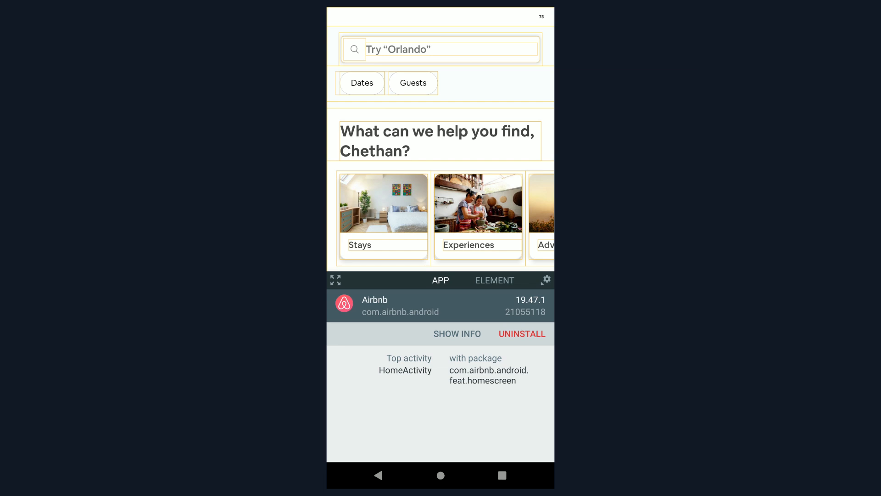
# - Inspect the element properties of the greeting heading, the Stays label and the Guests filter, including text color and style
pyautogui.click(494, 280)
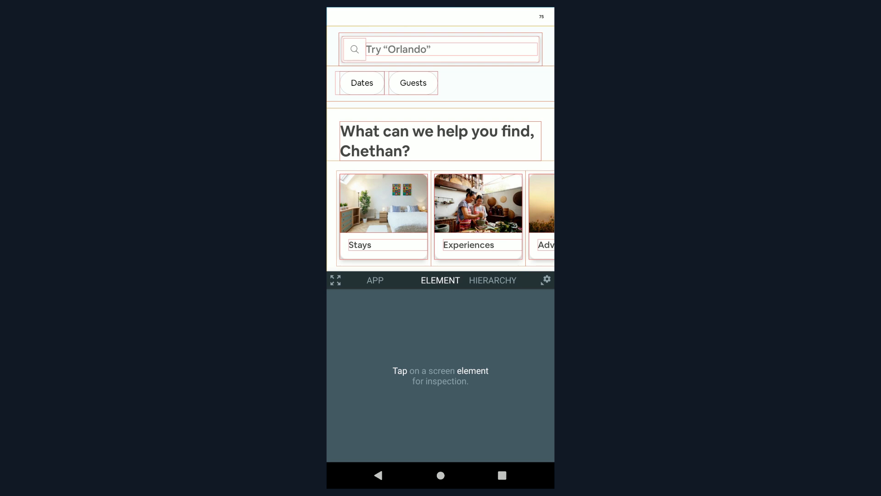
pyautogui.click(438, 140)
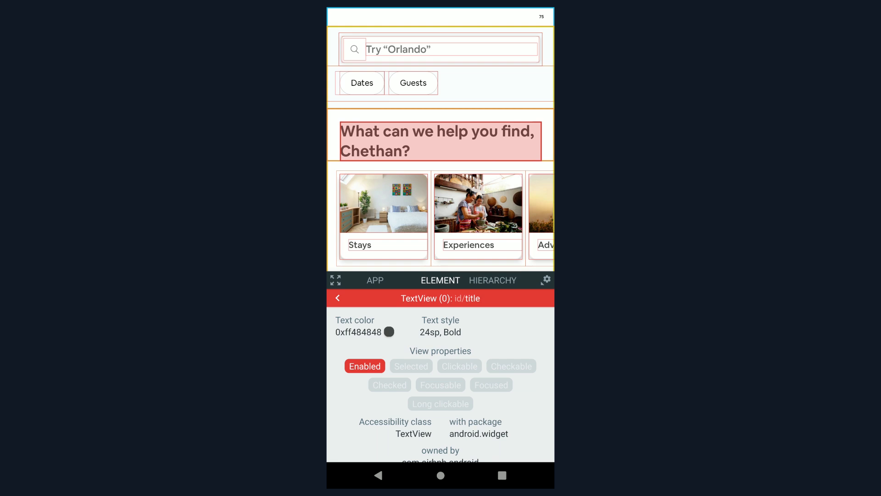
pyautogui.click(360, 244)
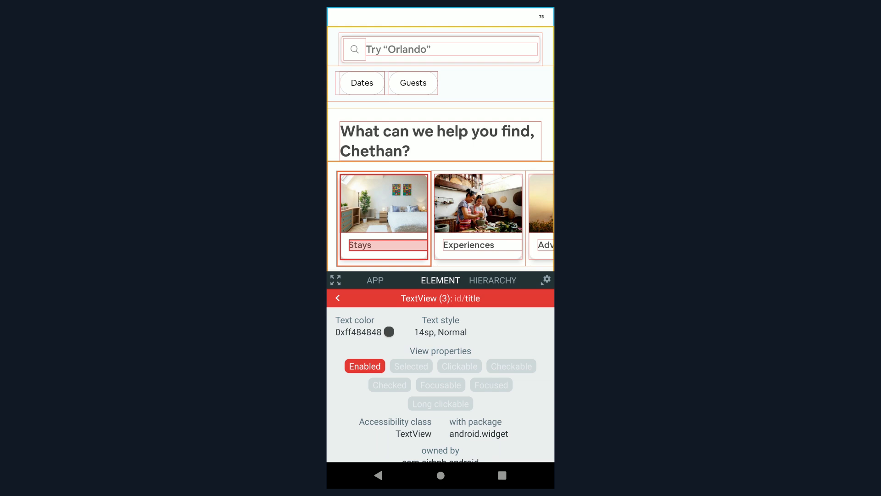
pyautogui.click(413, 83)
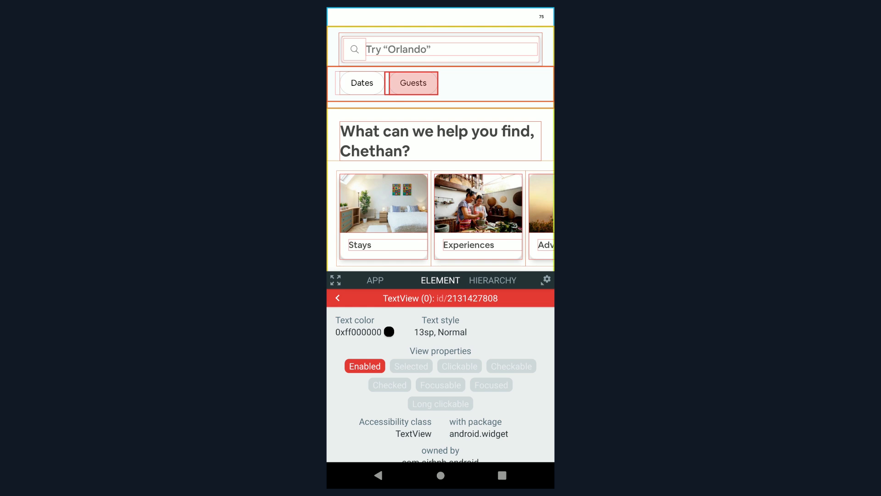
# - Compare the text properties of the greeting heading, Stays label, Guests filter, search placeholder and Experiences label
pyautogui.click(438, 140)
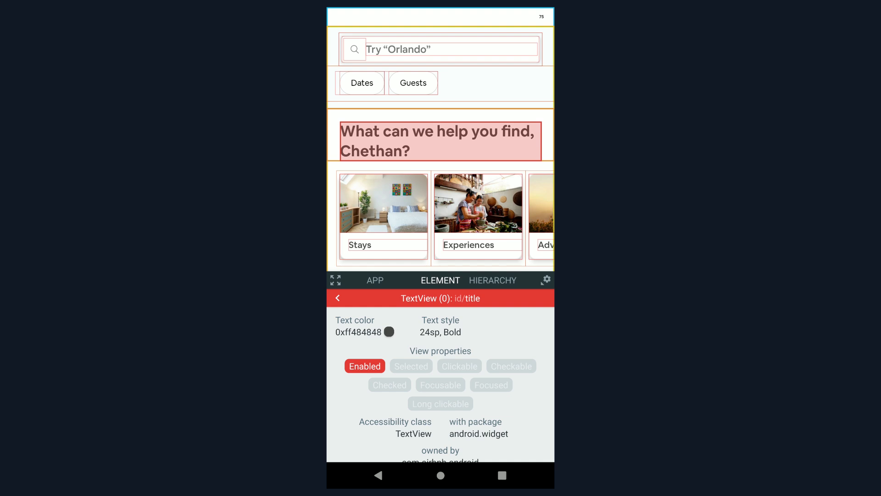
pyautogui.click(388, 245)
pyautogui.click(413, 83)
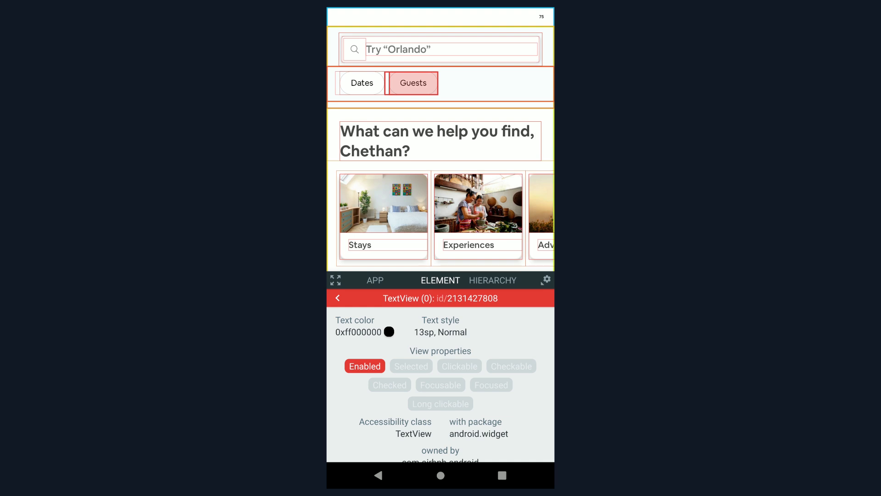
pyautogui.click(451, 49)
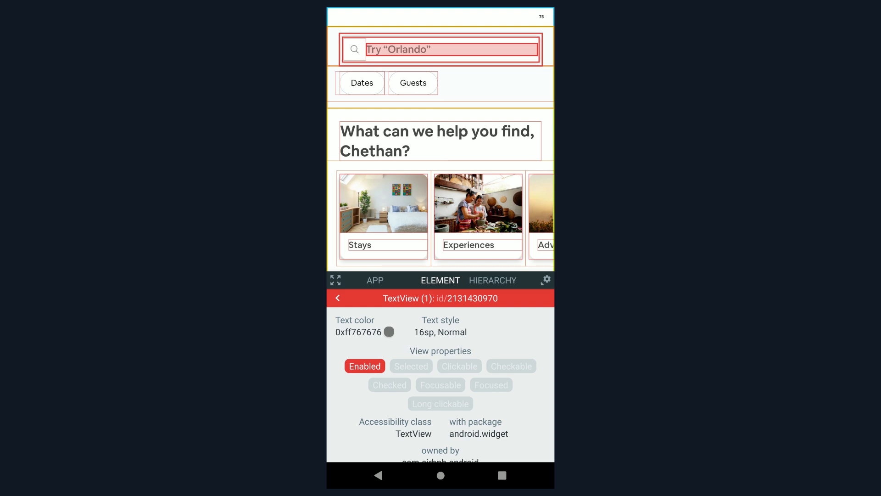
pyautogui.click(441, 140)
pyautogui.click(468, 245)
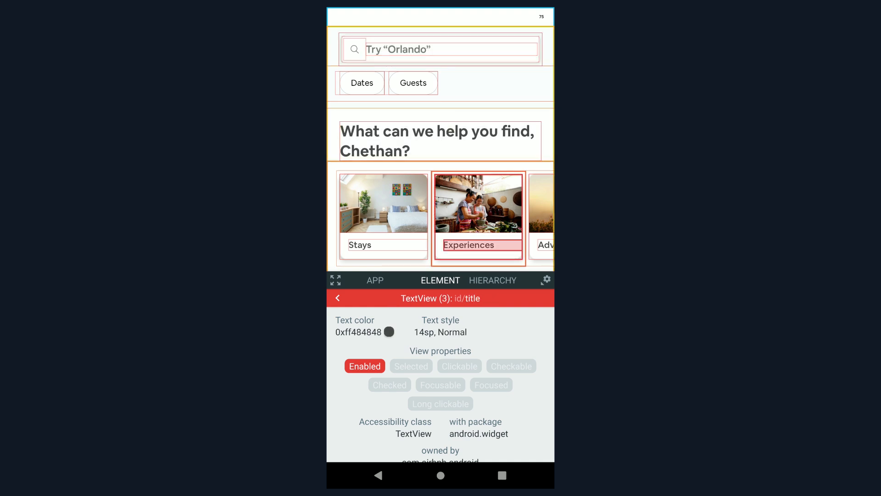
# - Restart the inspection overlay at the Top-rated experiences section and compare the text properties of its heading and subtitle
pyautogui.press('Escape')
pyautogui.scroll(-5, 441, 248)
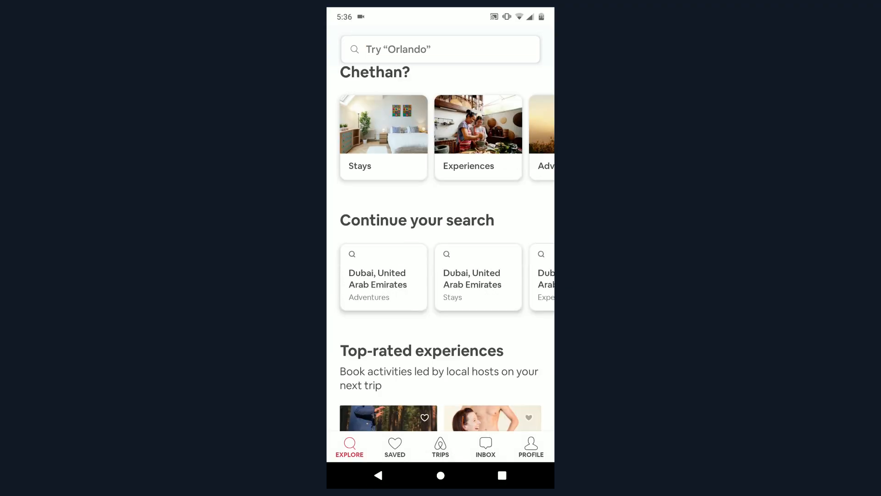
pyautogui.scroll(-2, 441, 248)
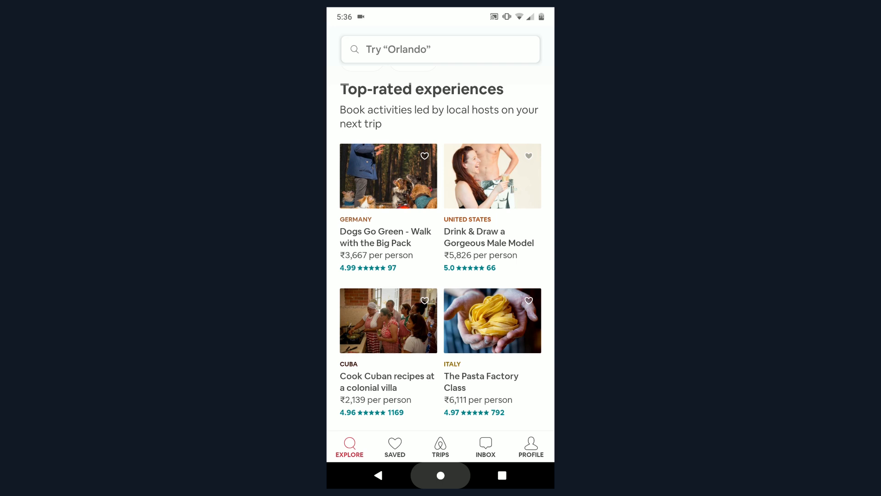
pyautogui.hotkey('ctrl', 'm')
pyautogui.click(422, 89)
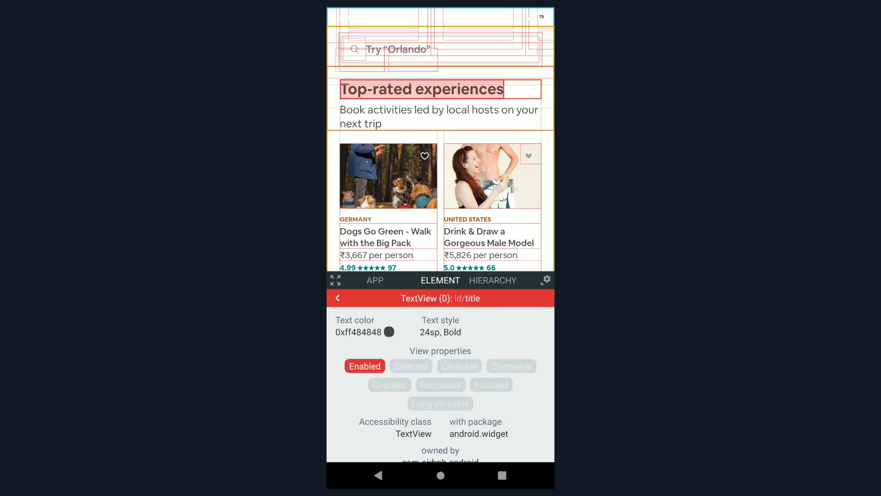
pyautogui.click(439, 116)
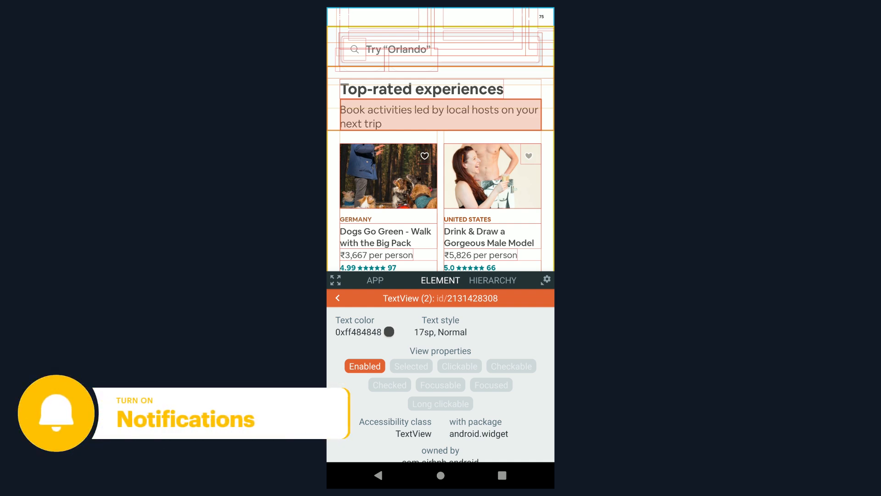
pyautogui.click(421, 89)
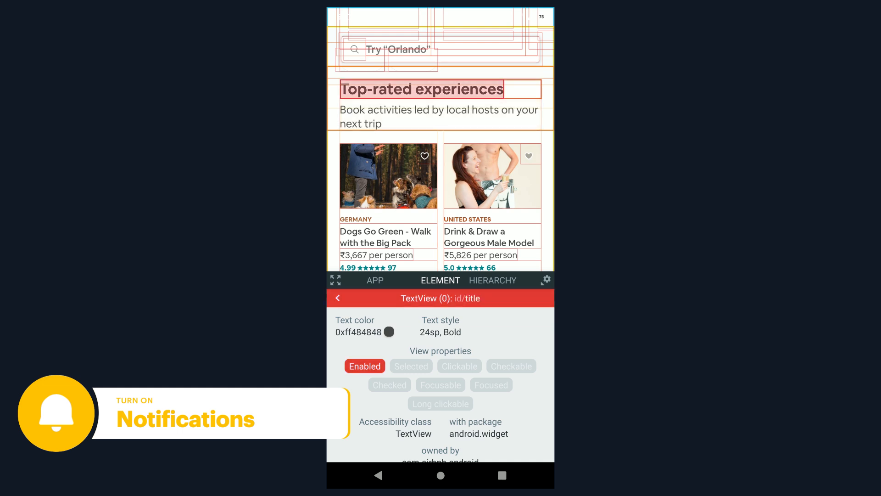
pyautogui.click(439, 117)
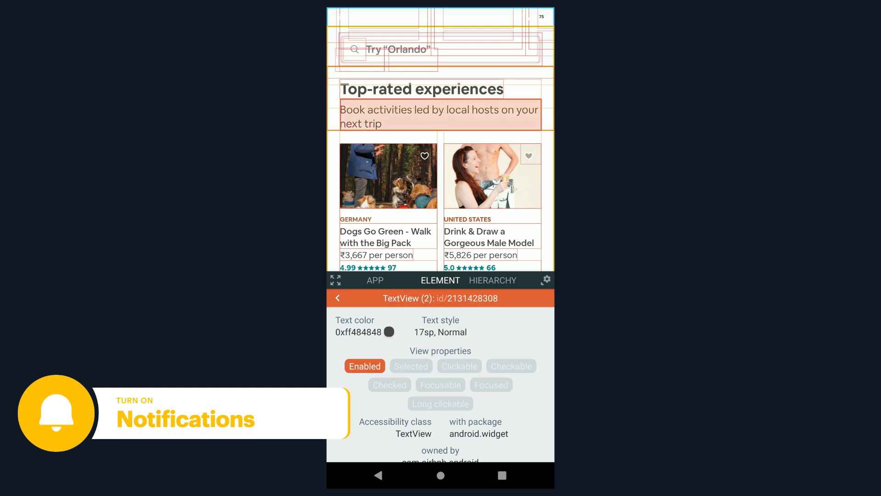
# - Inspect the text properties of the Germany experience card's title, price and country label, and of the Saved and Explore navigation labels
pyautogui.click(388, 237)
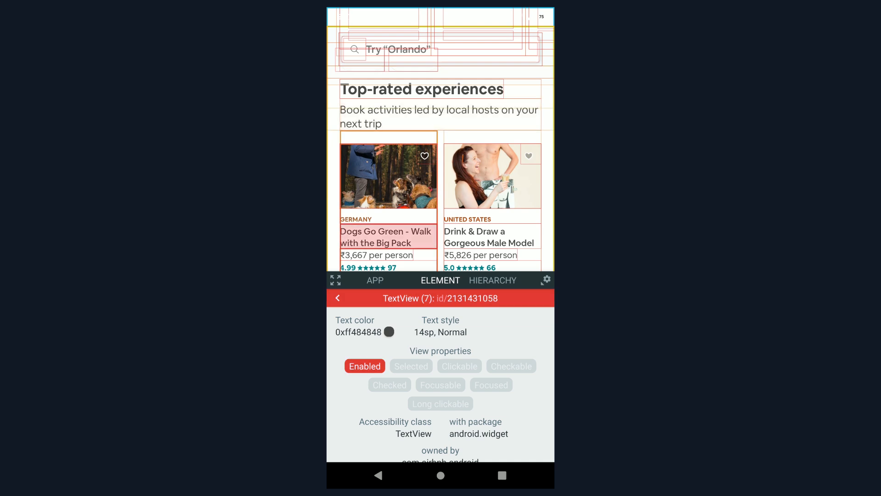
pyautogui.click(377, 254)
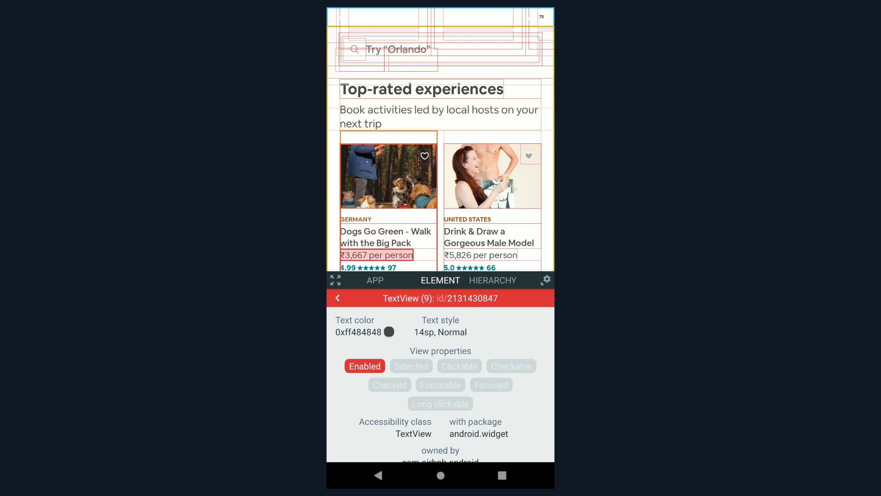
pyautogui.click(388, 216)
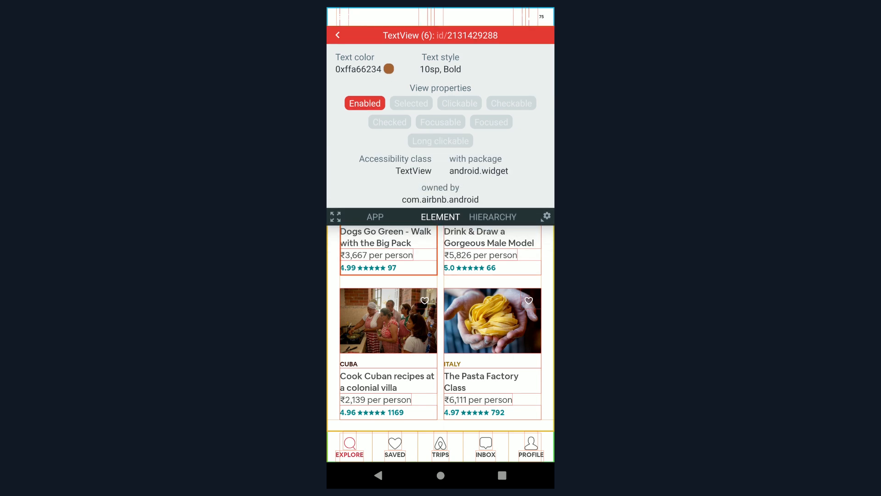
pyautogui.click(395, 454)
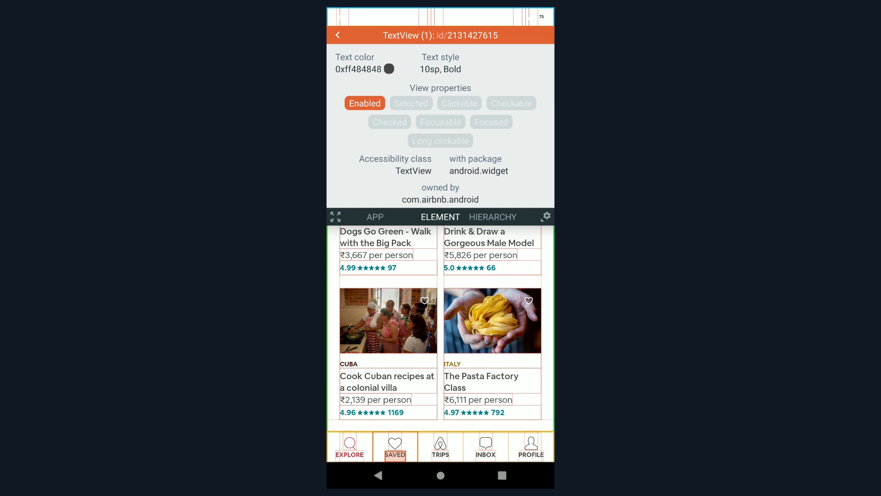
pyautogui.click(350, 455)
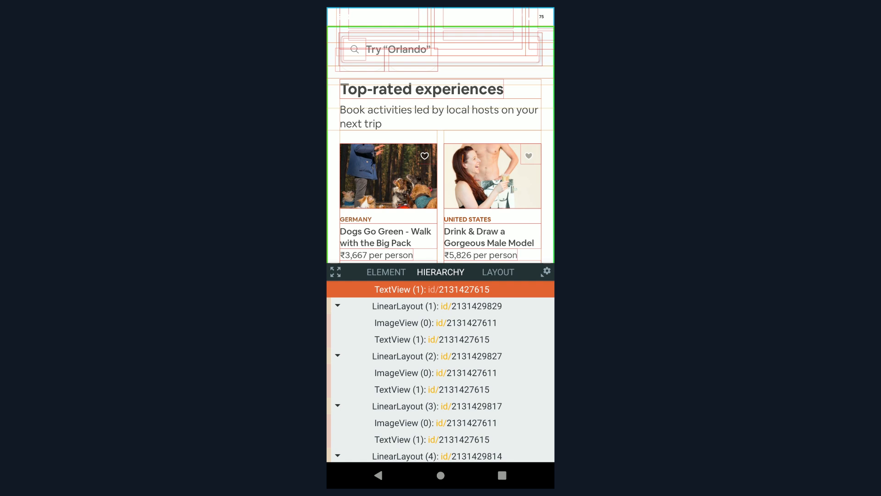
# - Examine the screen's view hierarchy from the navigation bar items up to the root FrameLayout
pyautogui.scroll(-3, 441, 372)
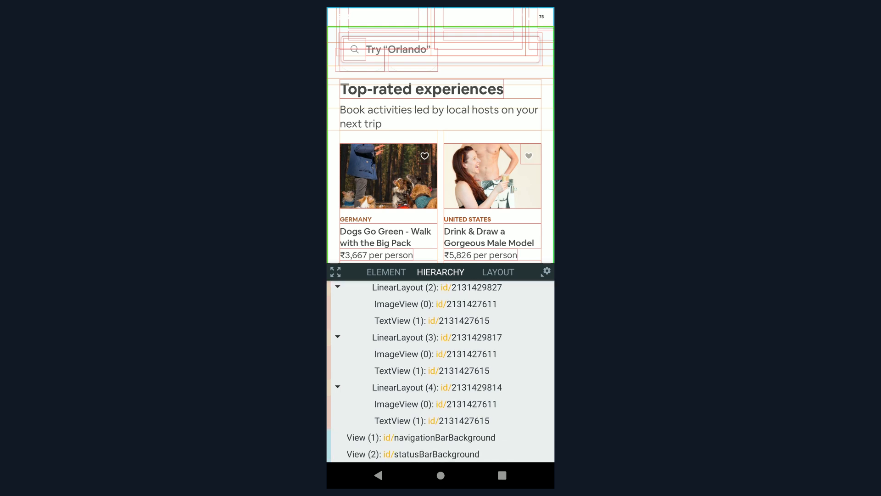
pyautogui.scroll(10, 440, 372)
pyautogui.scroll(10, 441, 372)
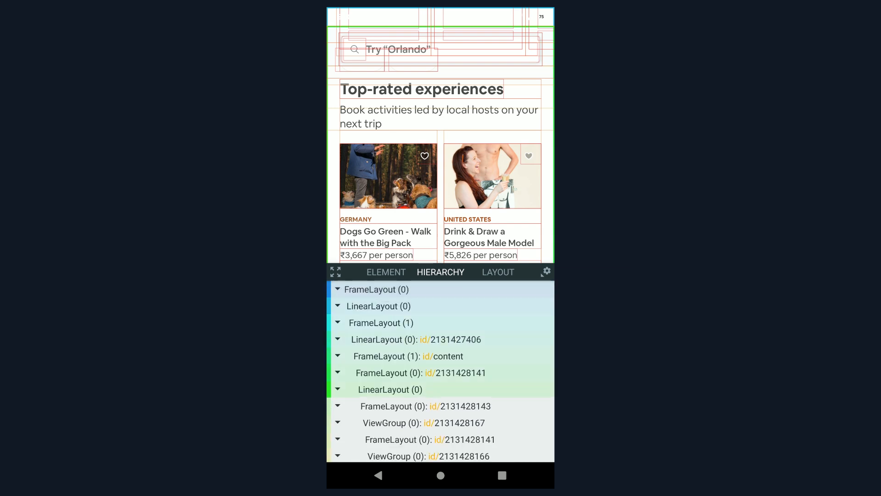
# - Measure the Dates filter's size and its distances to the window edges in the Explore screen's layout
pyautogui.click(498, 272)
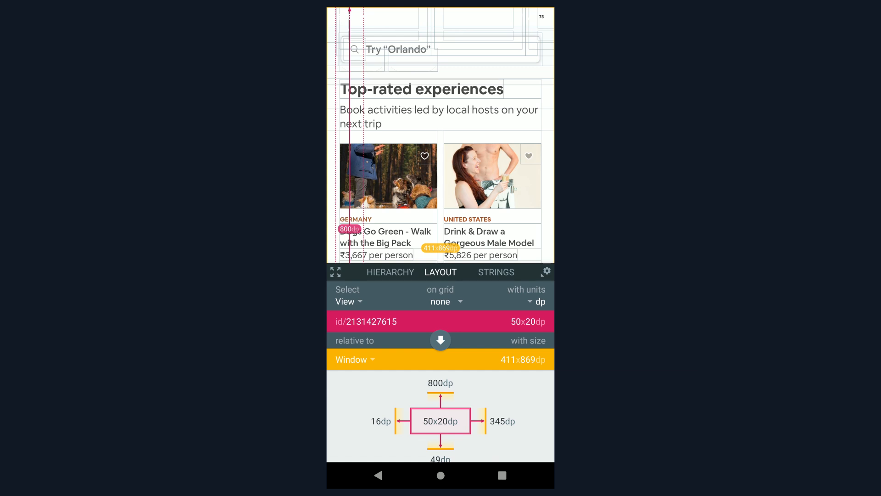
pyautogui.scroll(5, 441, 247)
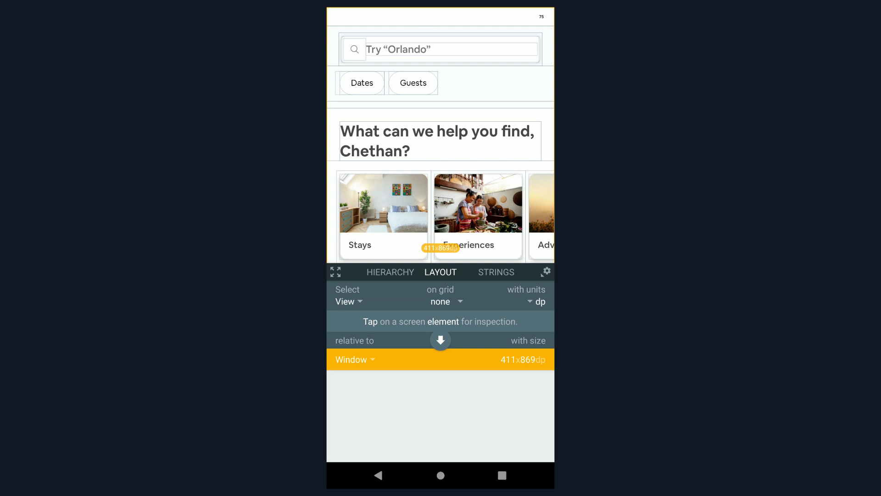
pyautogui.click(362, 82)
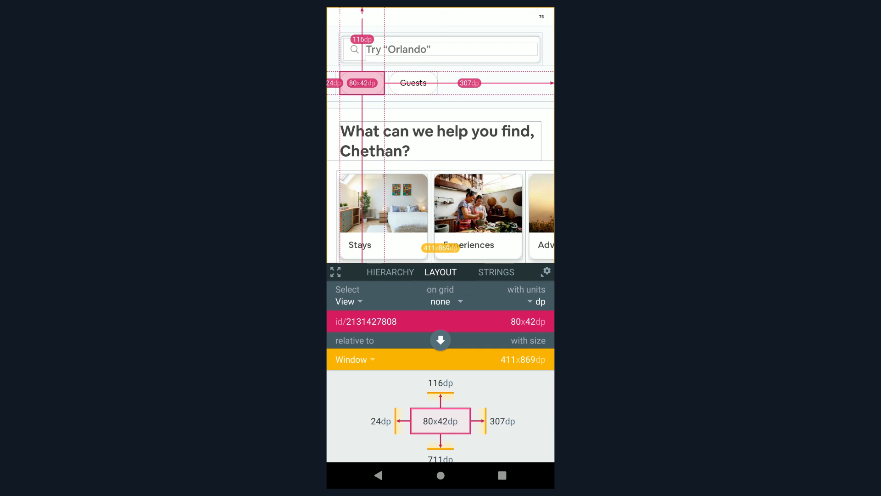
# - Make the Dates filter the reference element and measure the greeting heading and the Stays card relative to it
pyautogui.click(441, 340)
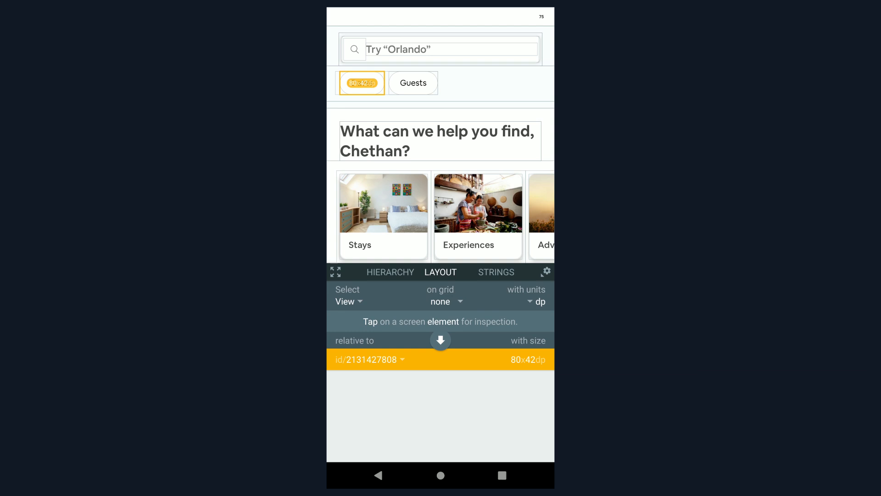
pyautogui.click(441, 141)
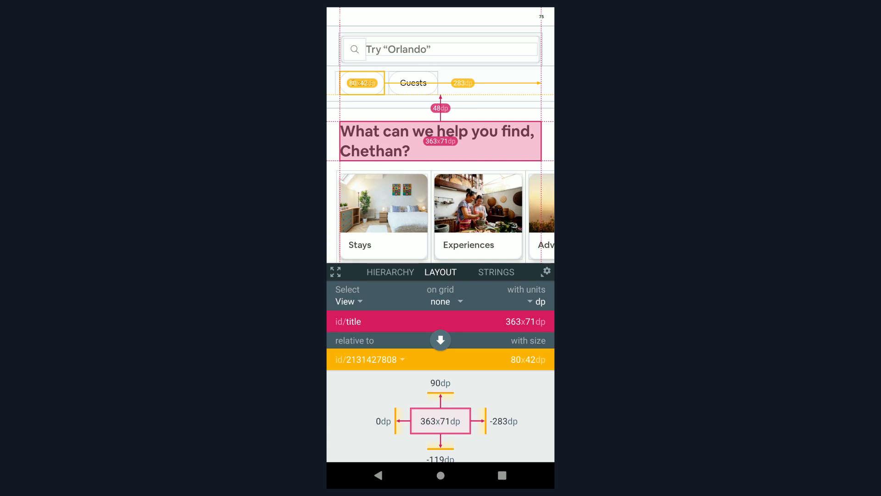
pyautogui.click(384, 216)
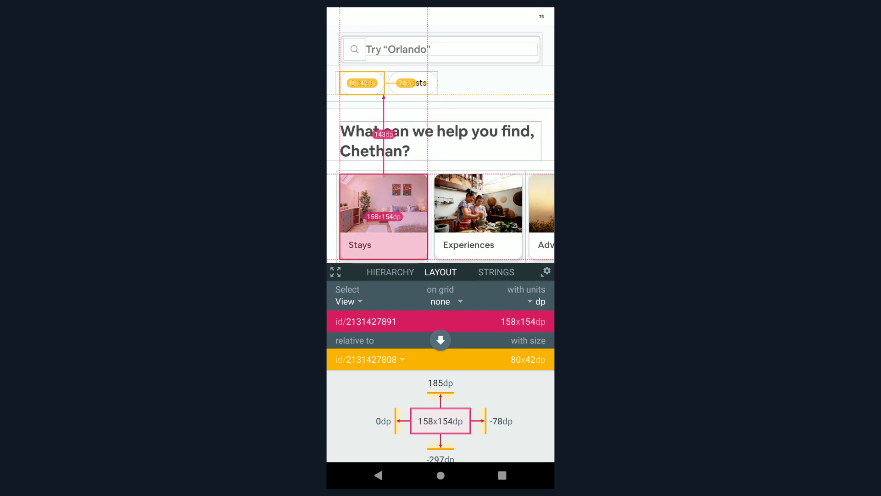
# - Measure the category card row relative to the Stays card, and close the inspection overlay
pyautogui.click(441, 340)
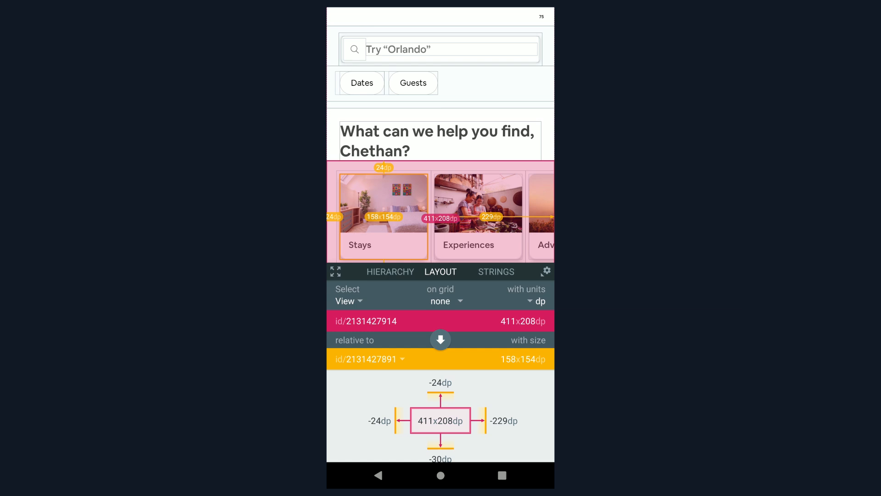
pyautogui.click(378, 475)
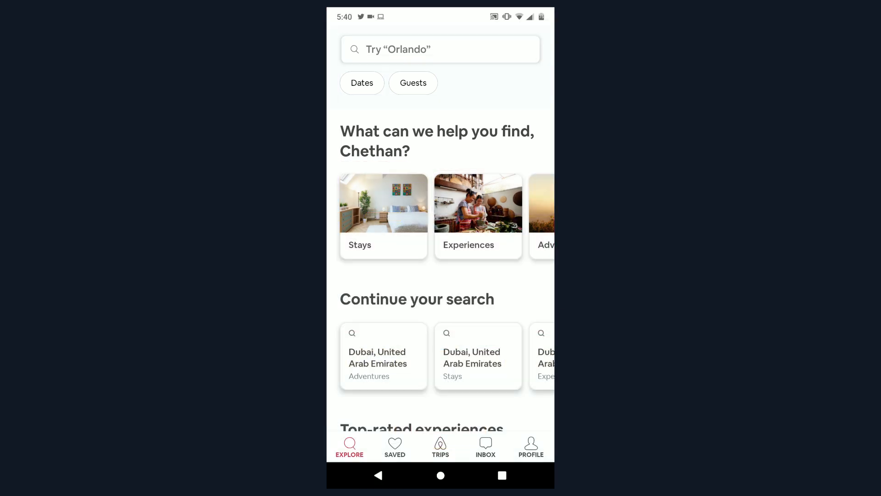
# - Make the greeting heading the reference element for layout measurements and measure the area directly above it against the heading
pyautogui.click(441, 475)
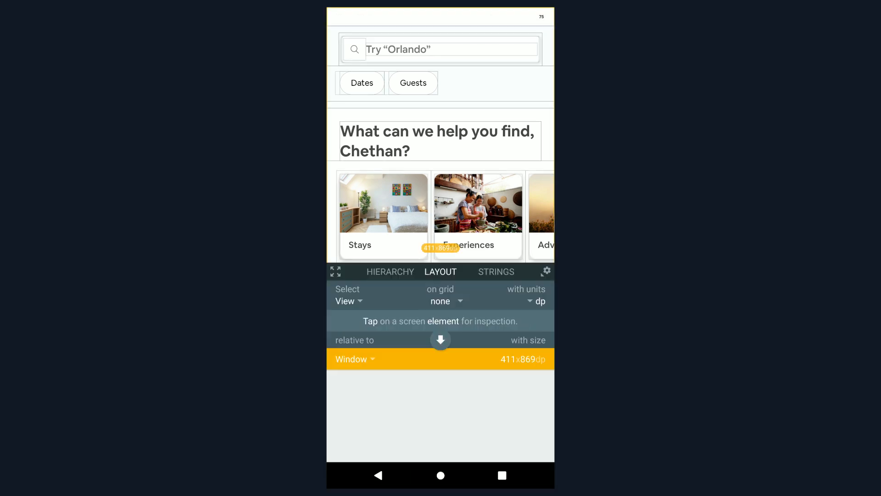
pyautogui.click(436, 141)
pyautogui.click(441, 340)
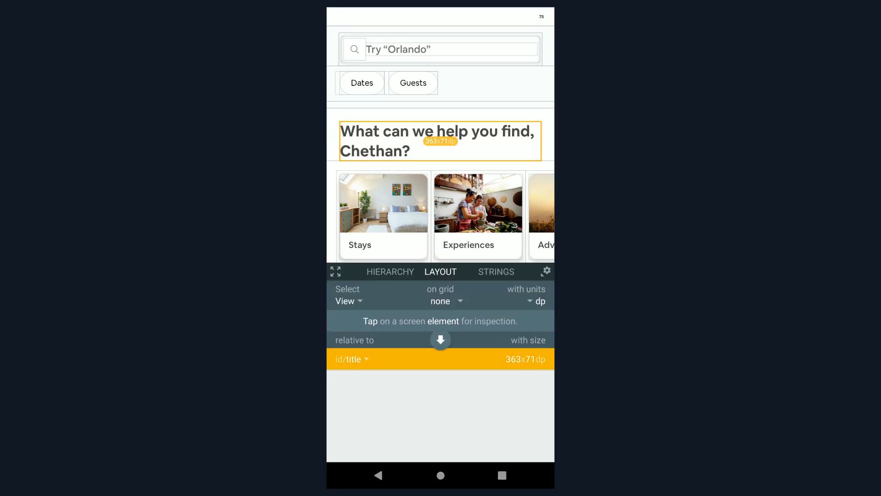
pyautogui.click(441, 115)
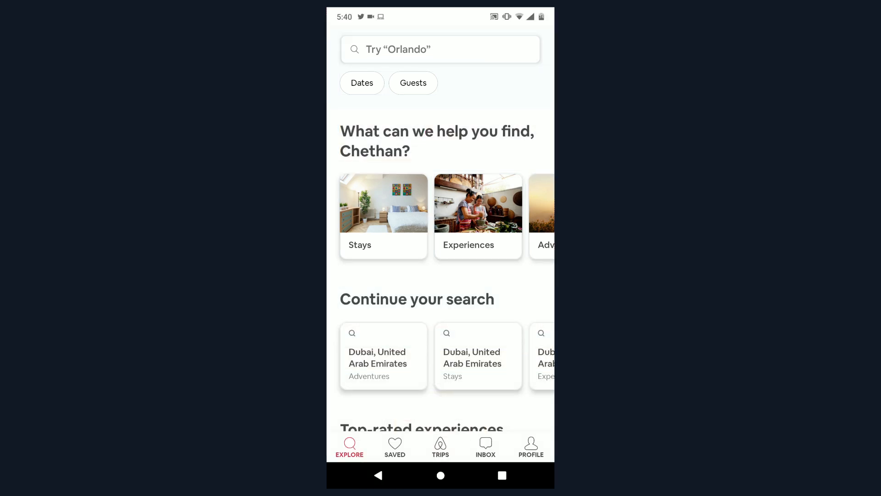
# - Measure the "Top-rated experiences" heading, its subtitle and the Germany experience photo relative to the window edges
pyautogui.scroll(-4, 440, 248)
pyautogui.scroll(-4, 441, 248)
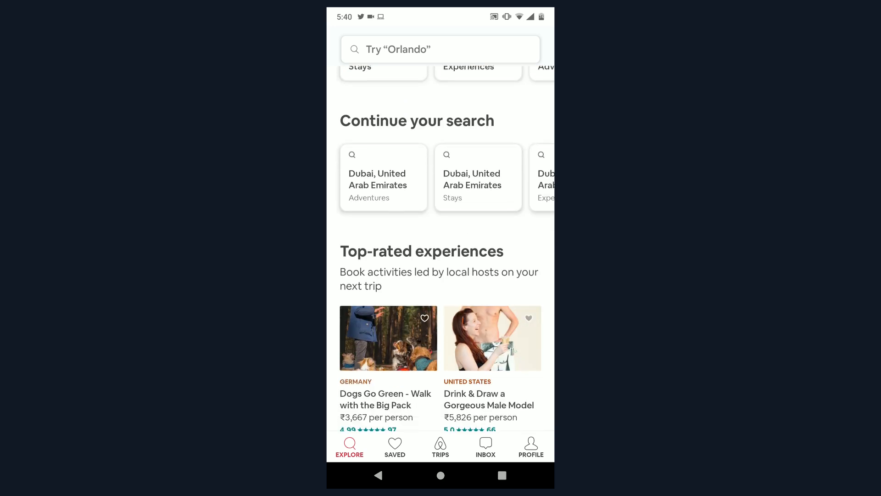
pyautogui.scroll(-2, 440, 248)
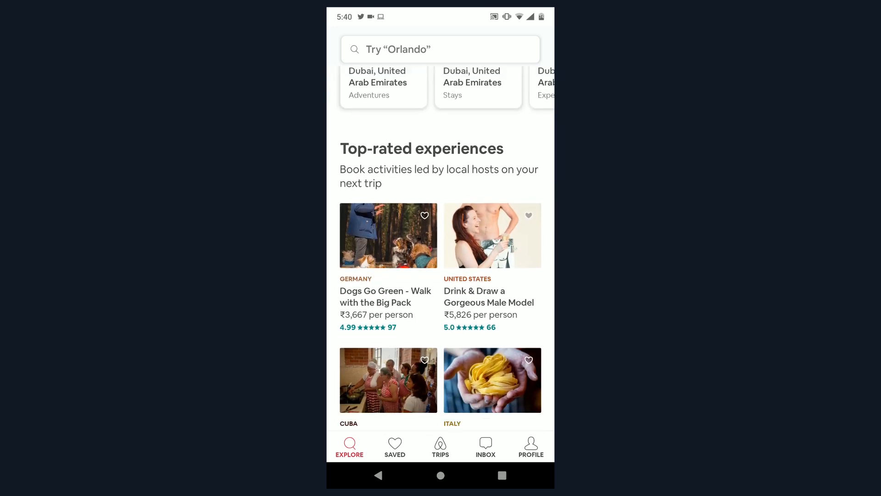
pyautogui.click(441, 475)
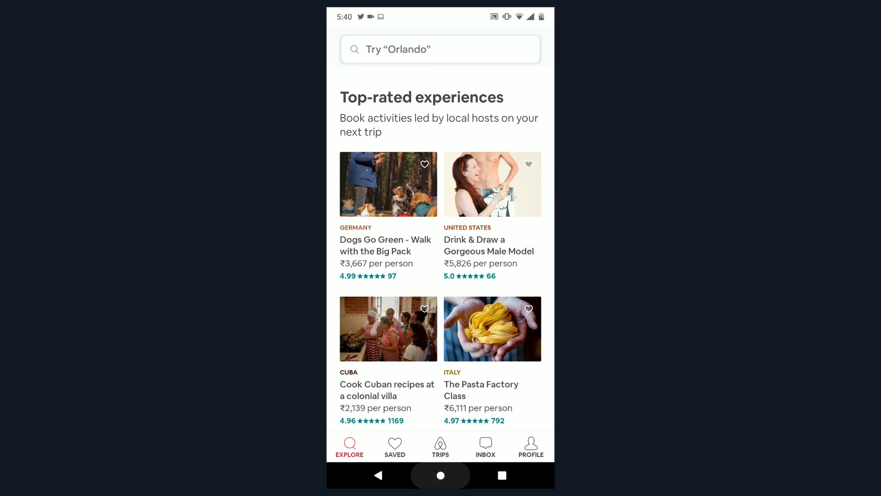
pyautogui.click(422, 96)
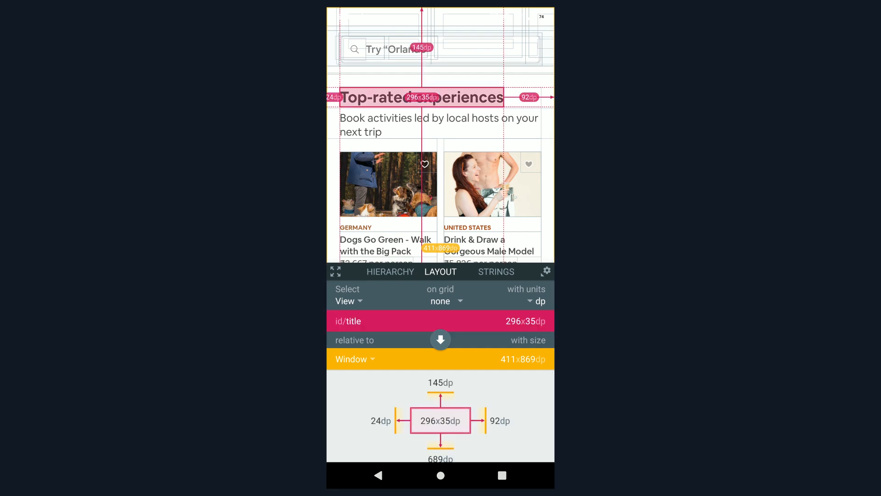
pyautogui.click(441, 122)
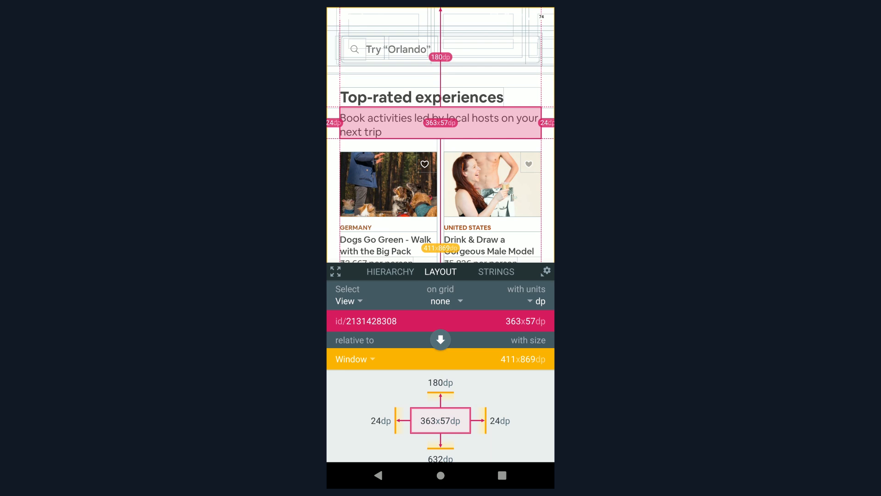
pyautogui.click(388, 184)
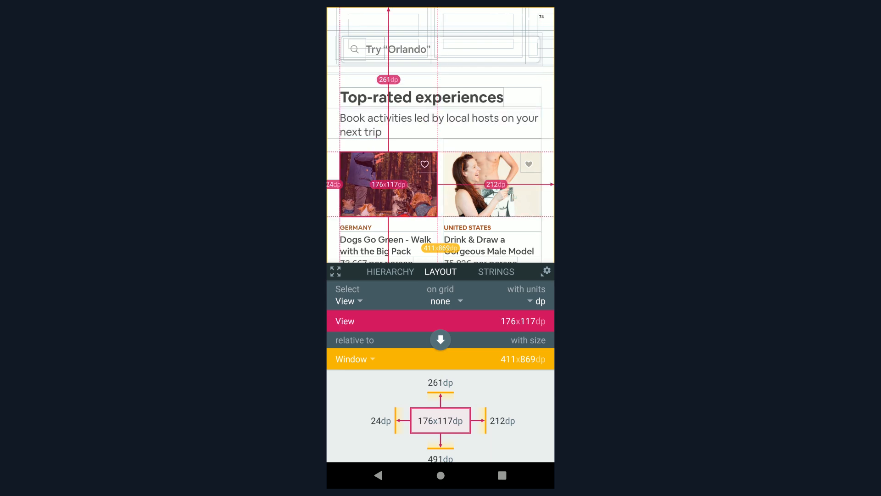
# - Make the Germany photo the reference element, measure the subtitle and the United States photo relative to it, and close the inspection overlay
pyautogui.click(441, 122)
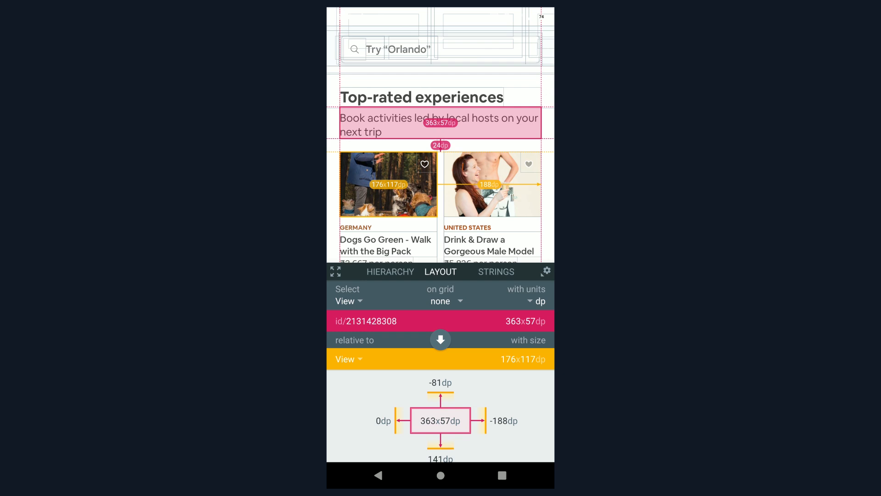
pyautogui.click(388, 197)
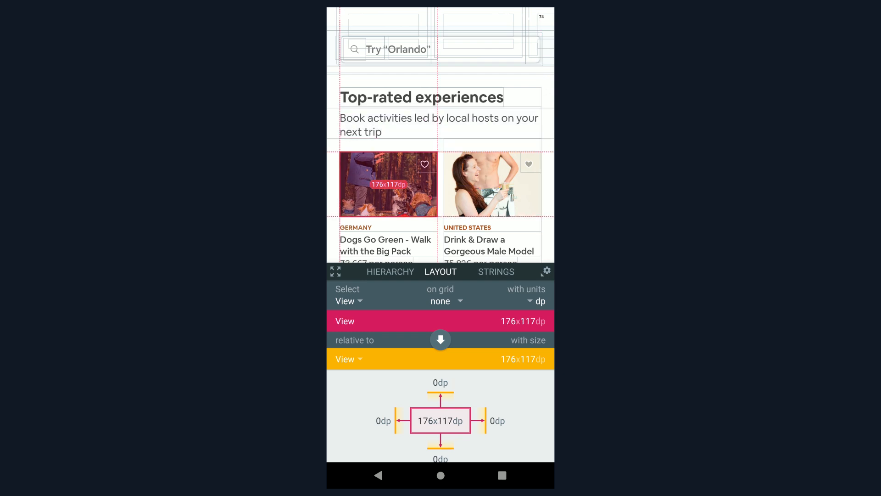
pyautogui.click(493, 184)
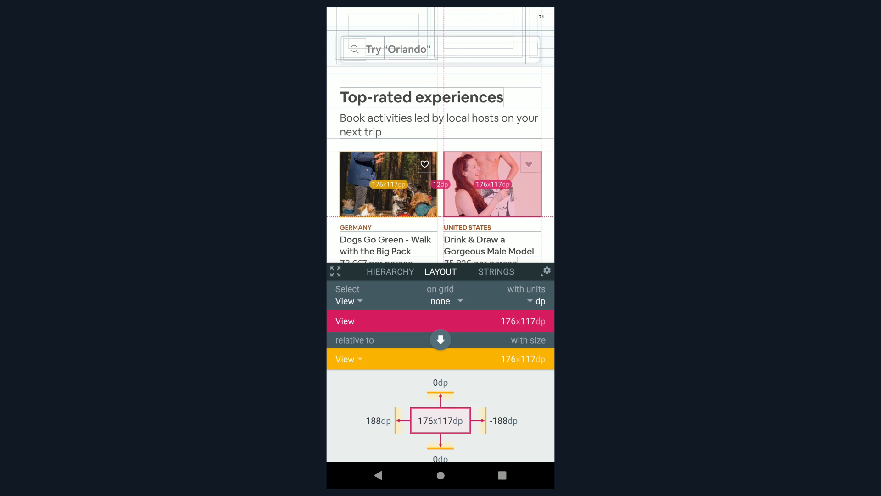
pyautogui.press('Escape')
# - Measure the "Show all experiences" button, make it the reference element, and measure the "Airbnb Plus places to stay" heading relative to it
pyautogui.scroll(-5, 441, 248)
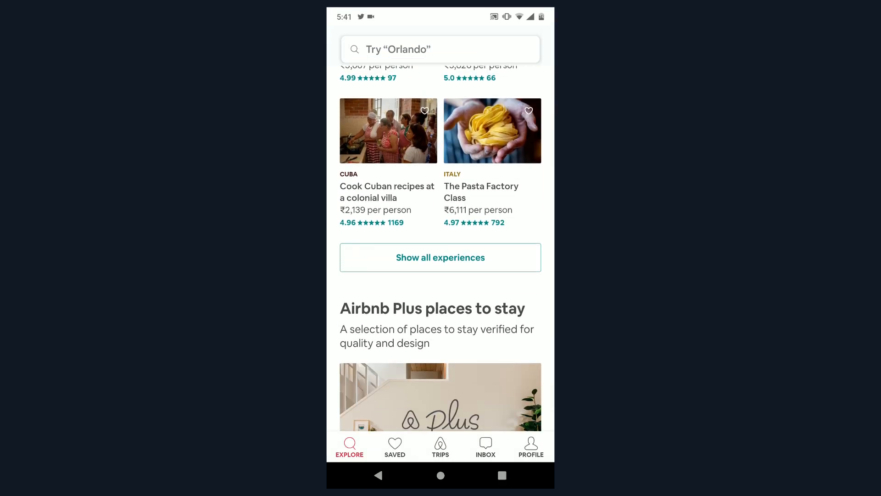
pyautogui.scroll(-3, 441, 248)
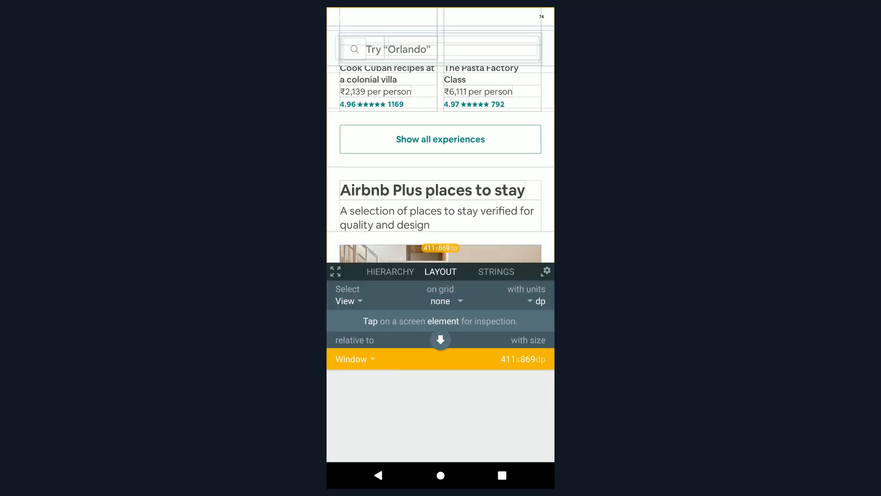
pyautogui.click(440, 139)
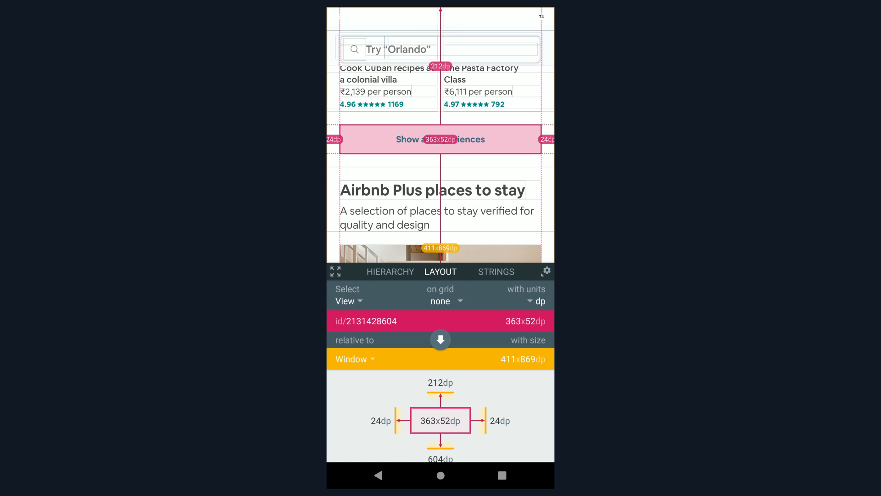
pyautogui.click(440, 340)
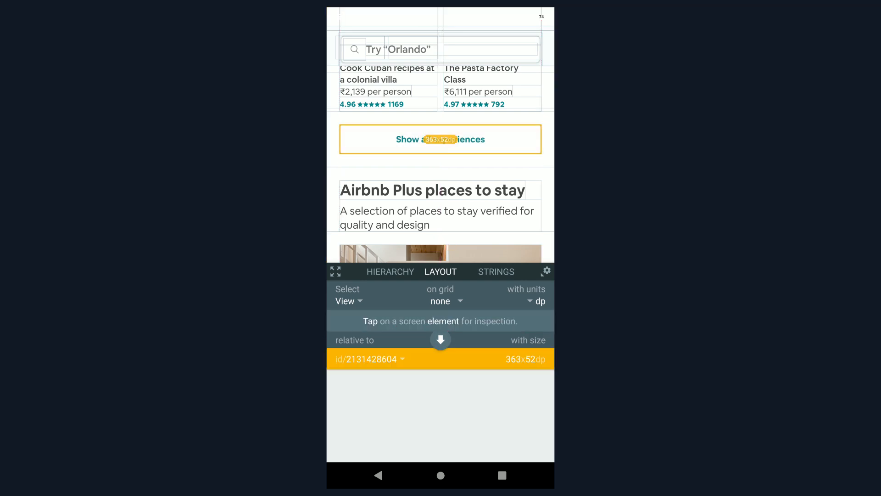
pyautogui.click(432, 190)
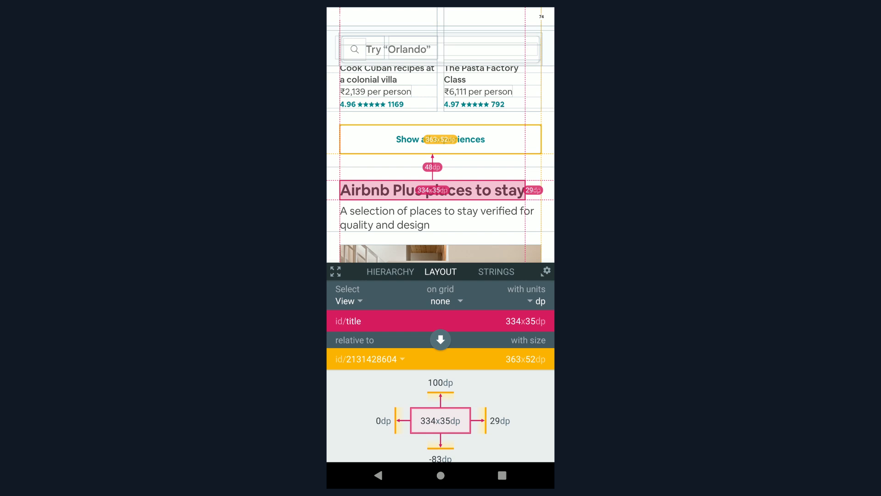
pyautogui.press('Escape')
# - Measure the Explore, Saved, Trips, Inbox and Profile items of the navigation bar relative to the window edges
pyautogui.scroll(-2, 441, 230)
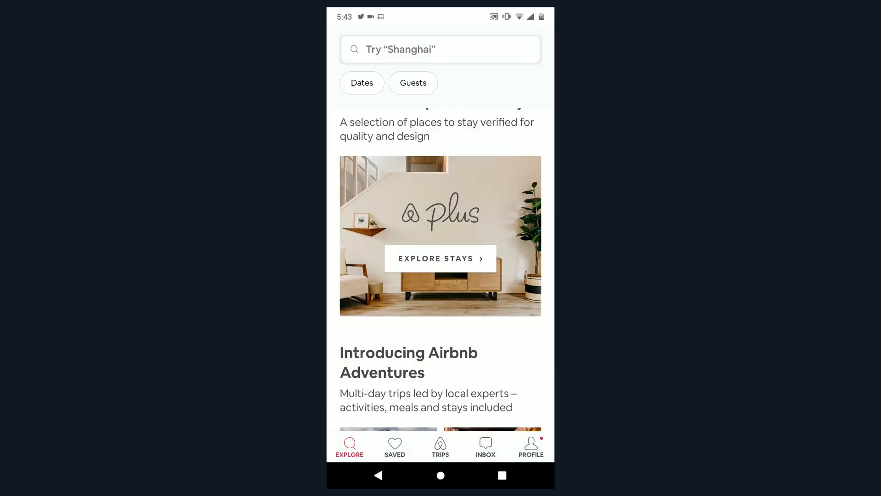
pyautogui.click(441, 475)
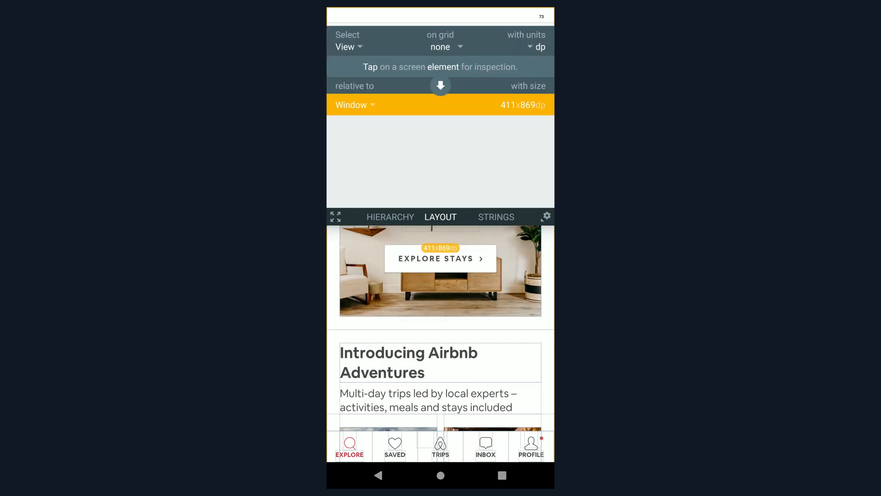
pyautogui.click(394, 442)
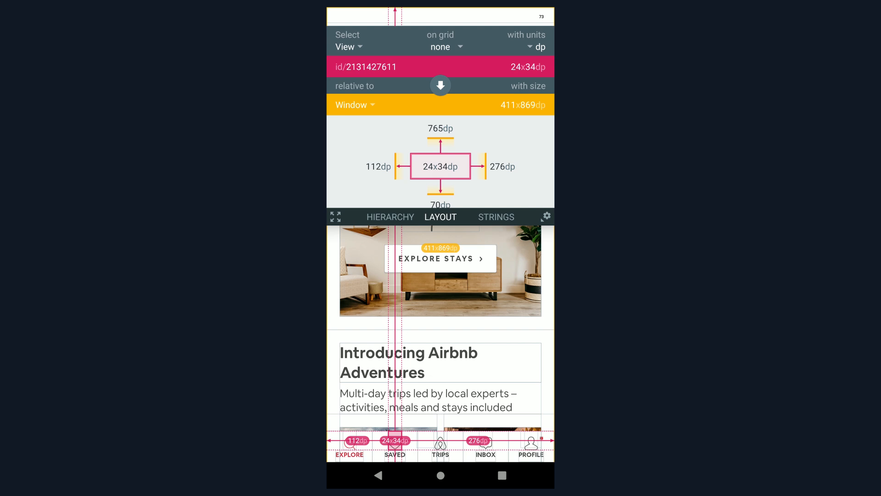
pyautogui.click(485, 446)
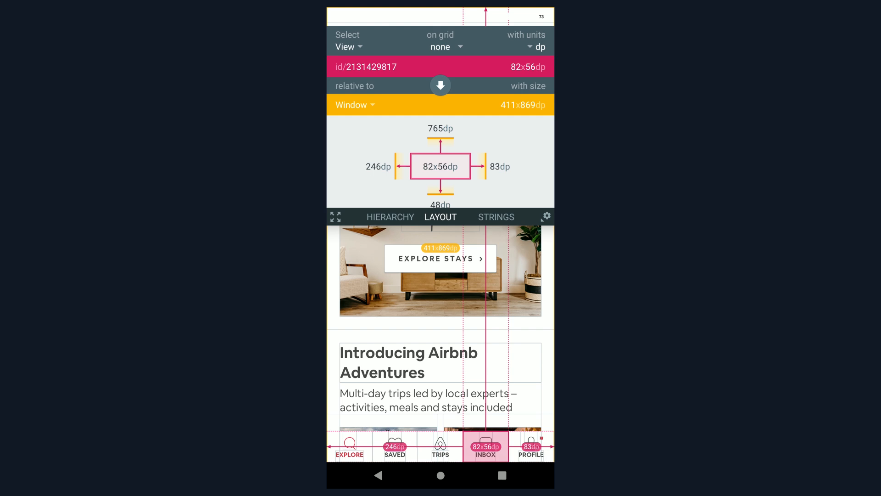
pyautogui.moveTo(485, 443); pyautogui.dragTo(350, 440)
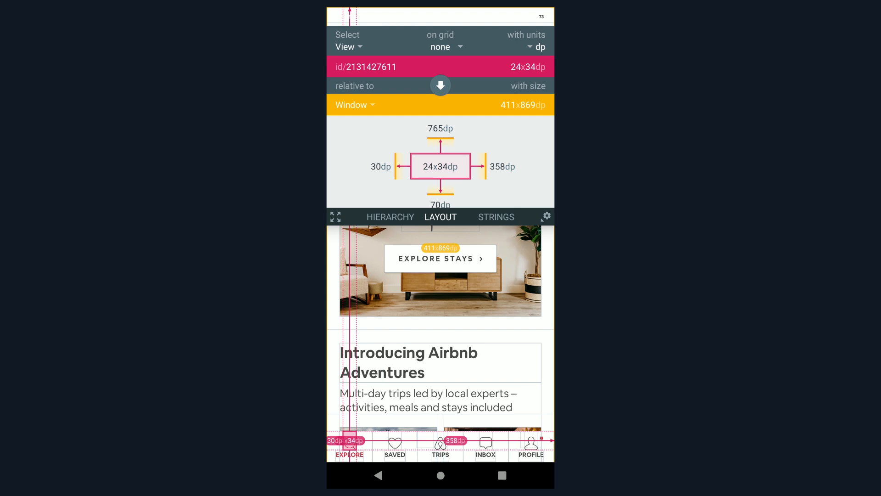
pyautogui.click(395, 442)
pyautogui.click(440, 441)
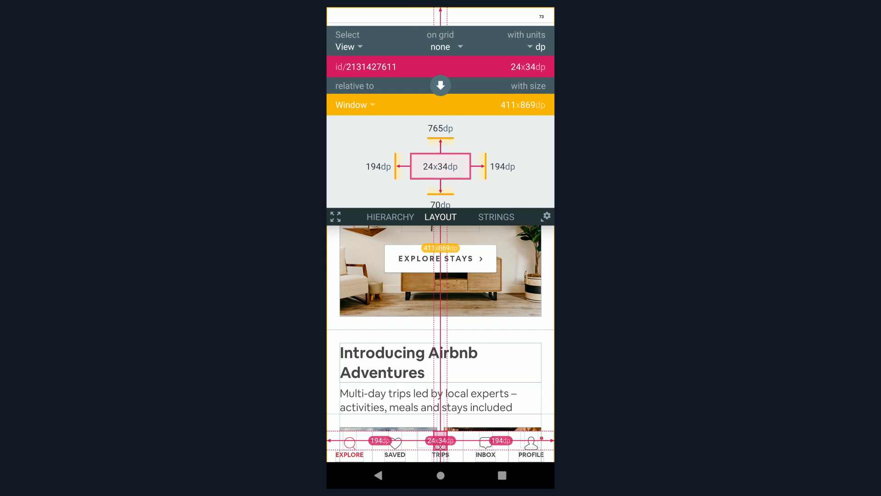
pyautogui.click(485, 441)
pyautogui.click(531, 441)
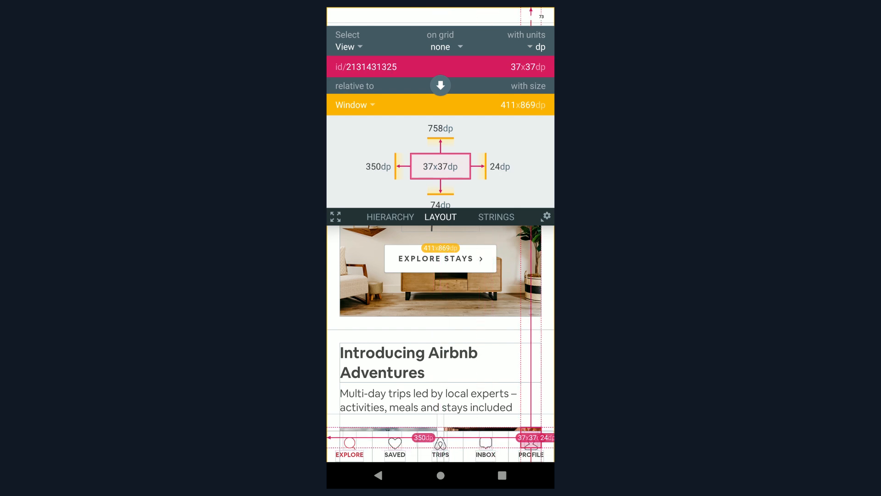
pyautogui.click(531, 440)
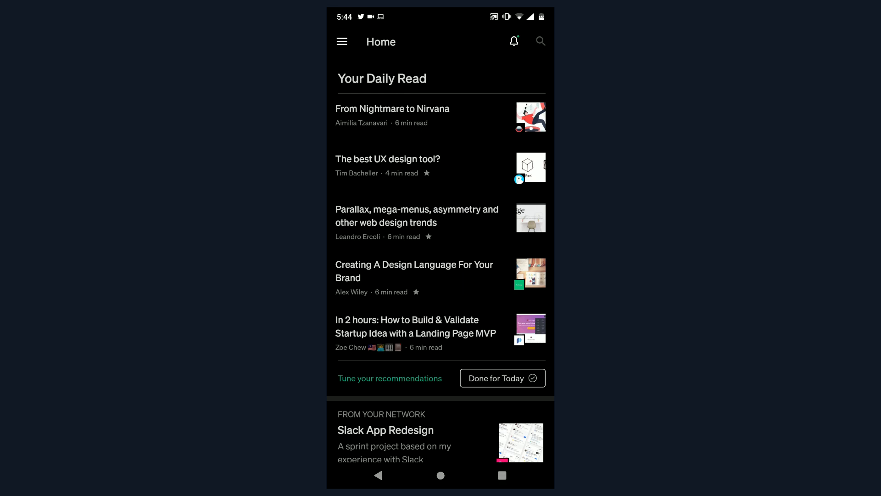
# - In Medium, inspect the text color and style of the Home title, "Your Daily Read" heading, first three article titles and third article's author name
pyautogui.click(441, 475)
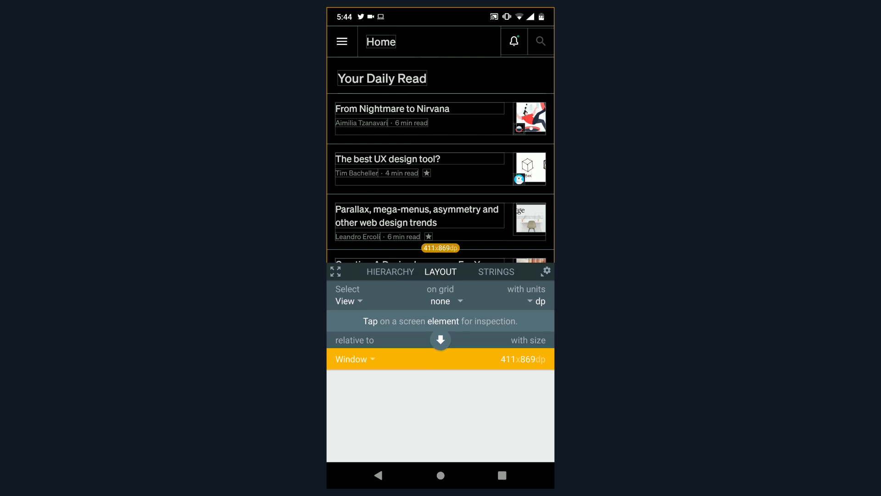
pyautogui.click(382, 78)
pyautogui.moveTo(367, 390); pyautogui.dragTo(504, 390)
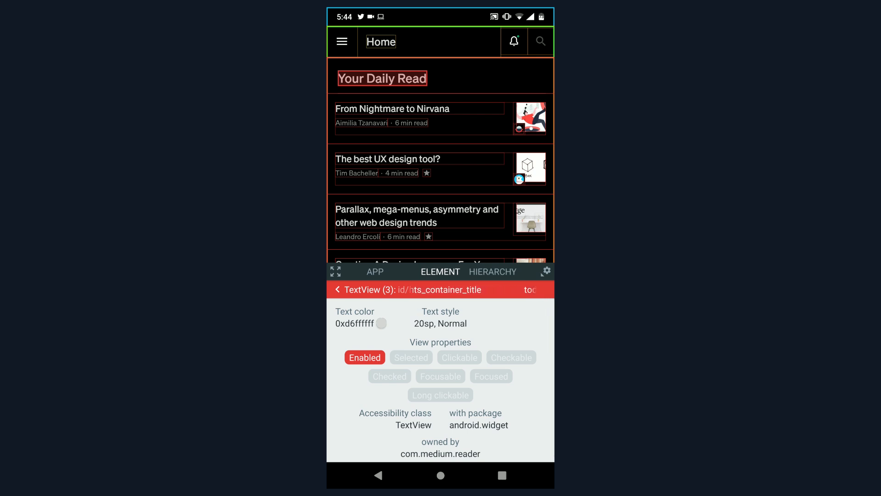
pyautogui.click(392, 108)
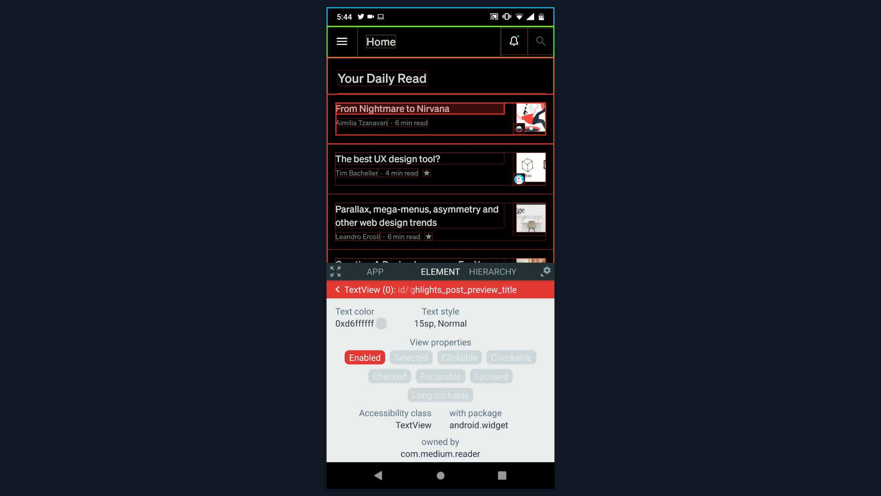
pyautogui.click(381, 42)
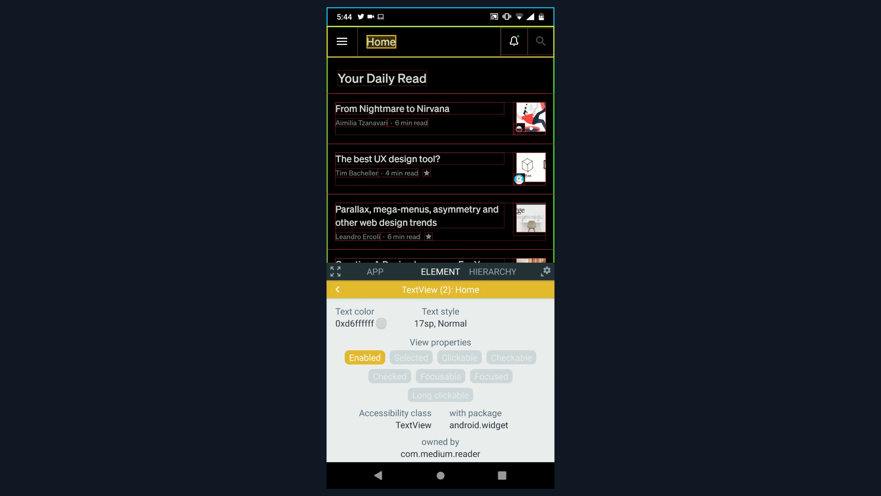
pyautogui.click(388, 159)
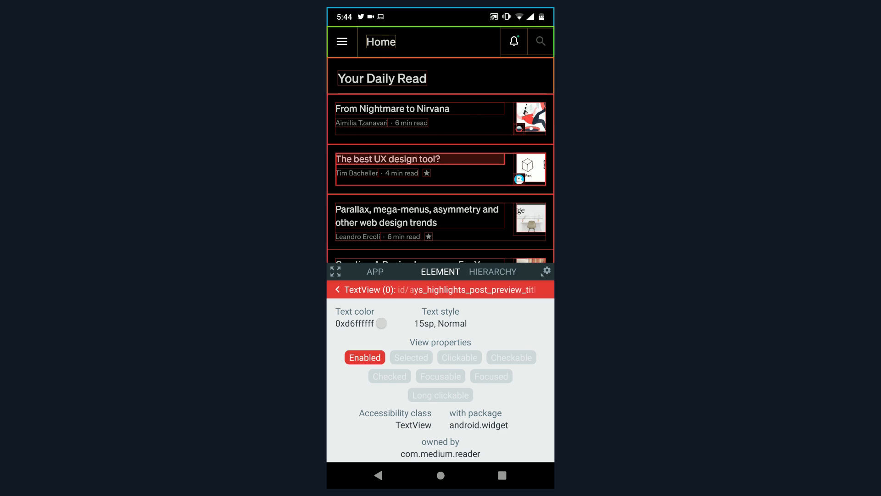
pyautogui.click(417, 215)
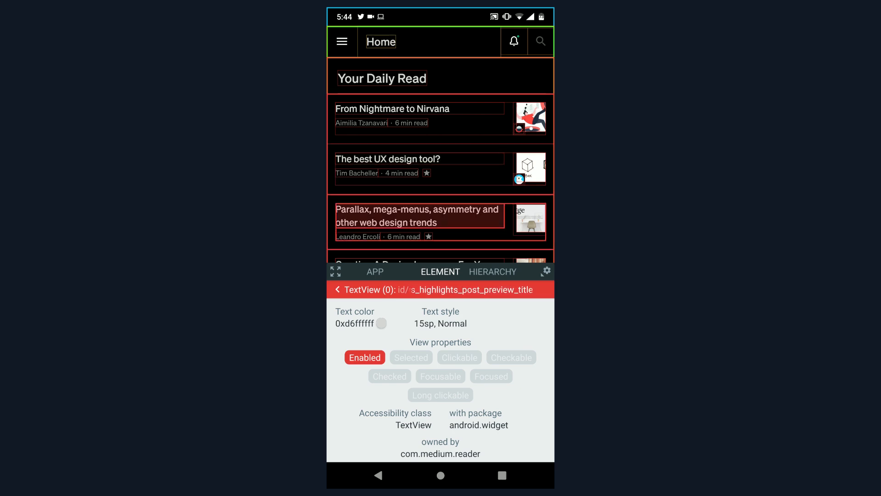
pyautogui.click(358, 237)
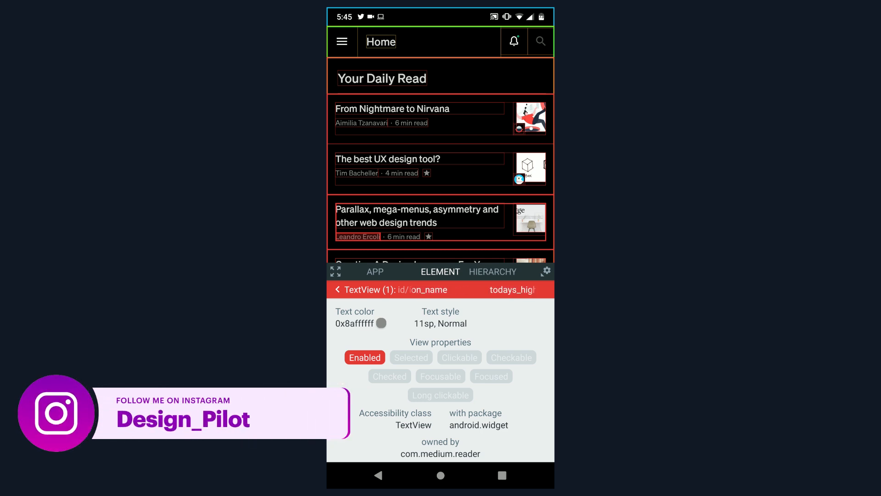
# - Measure the title "The best UX design tool?" and its thumbnail relative to the window edges in the layout inspection
pyautogui.click(388, 158)
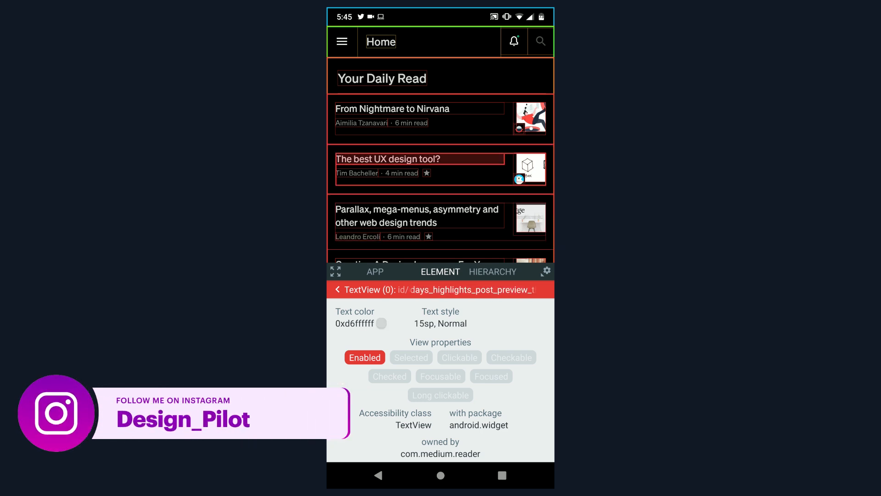
pyautogui.click(492, 272)
pyautogui.click(498, 271)
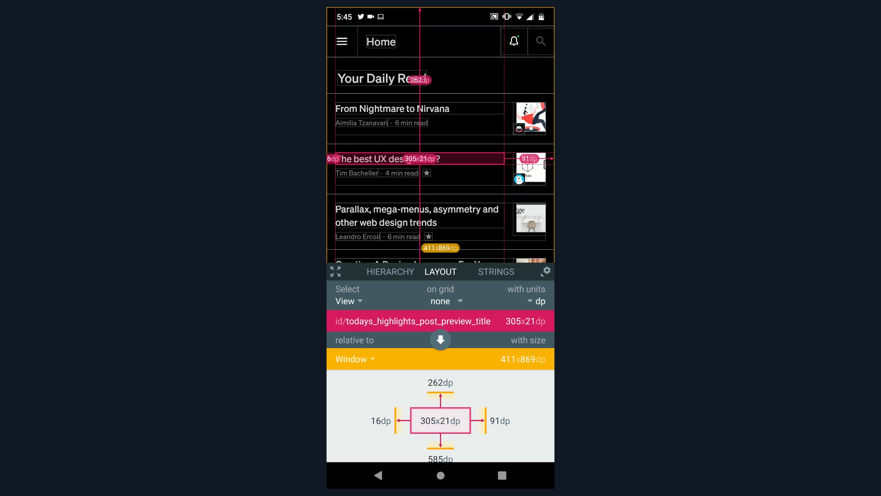
pyautogui.click(531, 167)
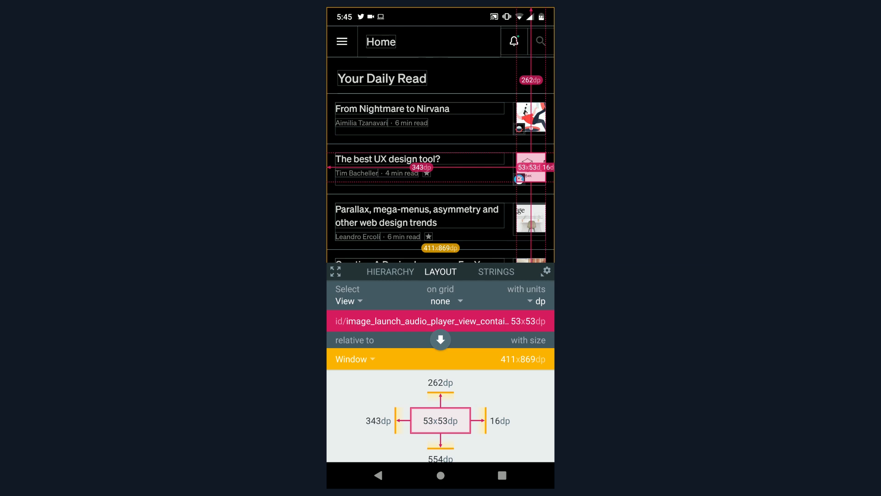
# - Reopen the layout inspection at Medium's "Slack App Redesign" article and measure its bookmark icon and author attribution block relative to the window
pyautogui.scroll(-3, 440, 248)
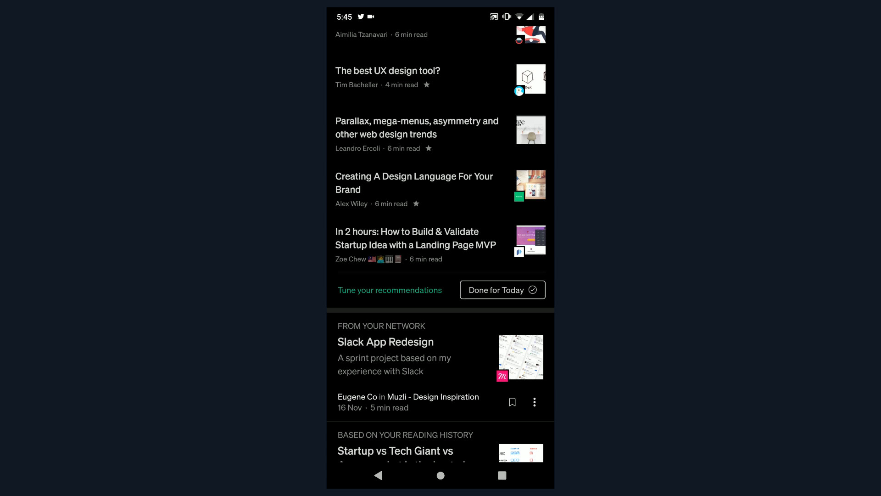
pyautogui.scroll(-3, 441, 248)
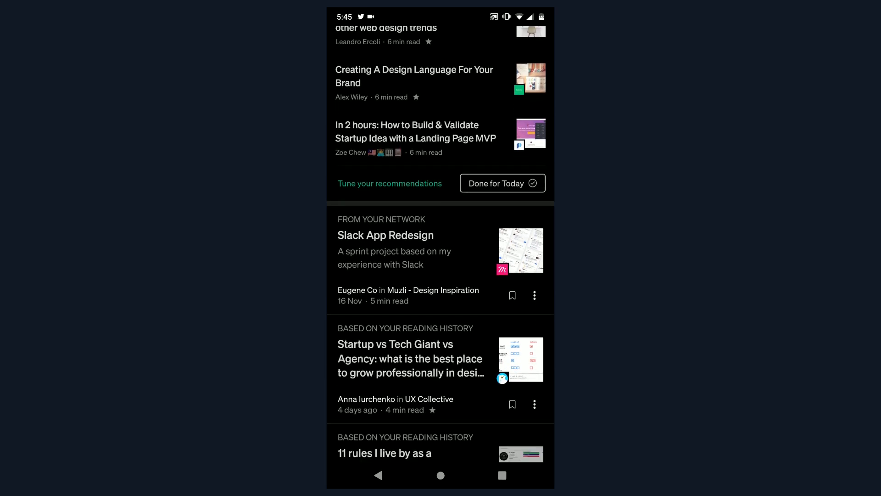
pyautogui.click(440, 475)
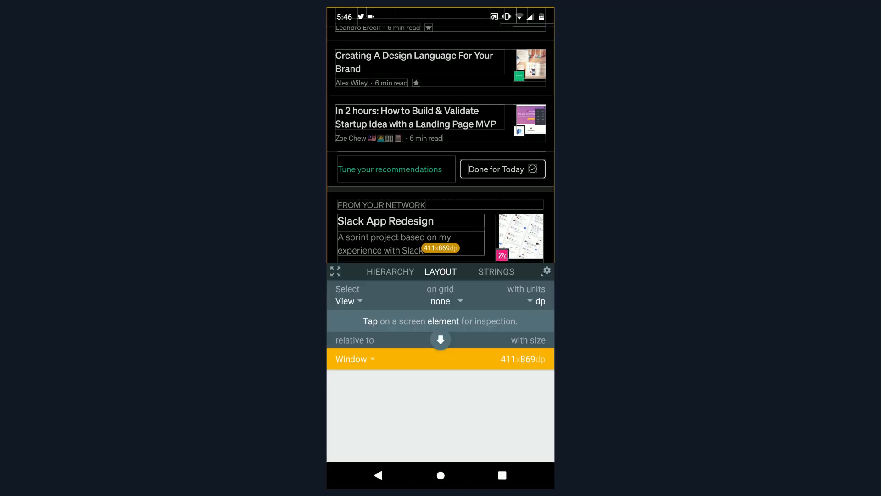
pyautogui.scroll(-4, 441, 248)
pyautogui.click(440, 475)
pyautogui.click(513, 160)
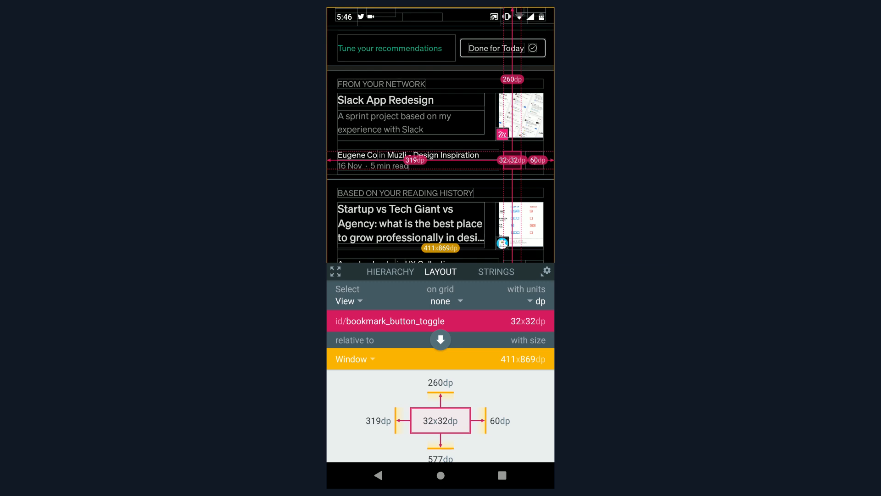
pyautogui.click(418, 160)
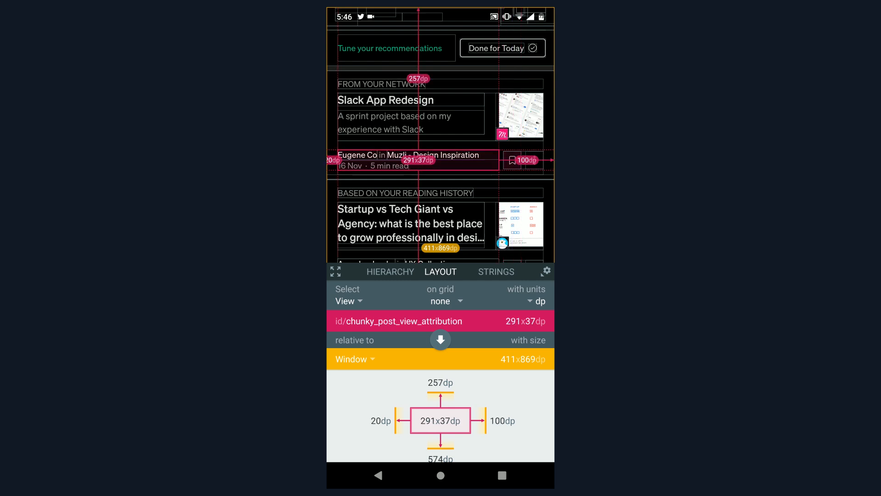
pyautogui.click(512, 159)
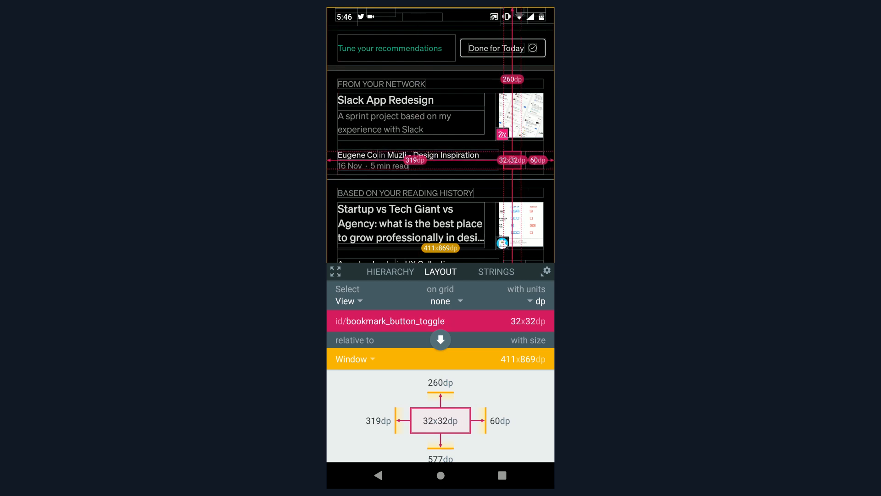
# - Compare the bookmark icon's measurements with the attribution block and the "Startup vs Tech Giant vs Agency" title, and close the inspection overlay
pyautogui.click(440, 125)
pyautogui.click(512, 160)
pyautogui.click(419, 159)
pyautogui.click(411, 222)
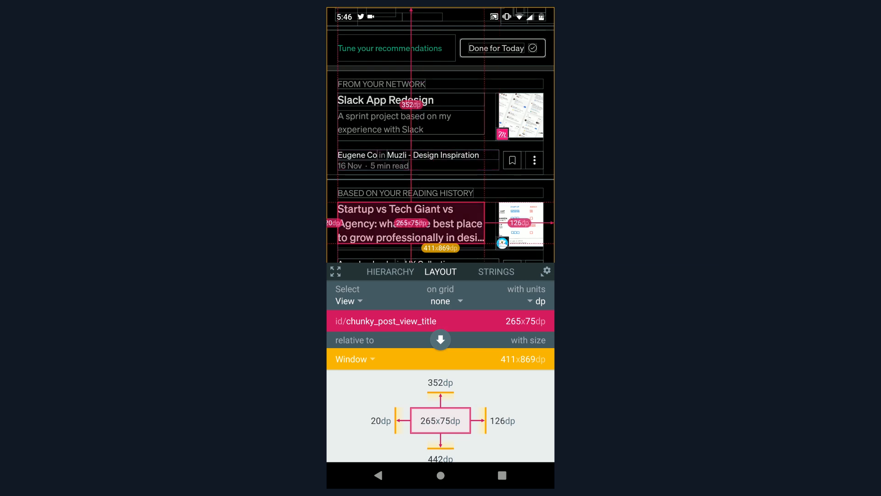
pyautogui.click(512, 160)
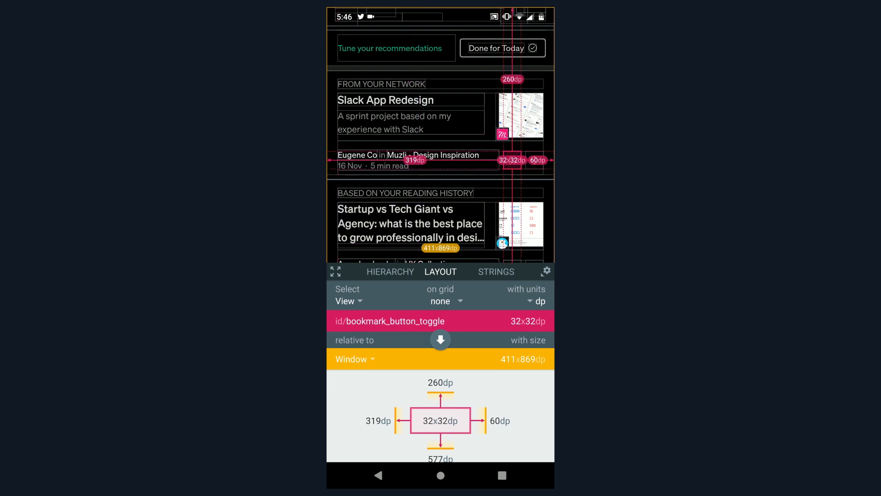
pyautogui.press('Escape')
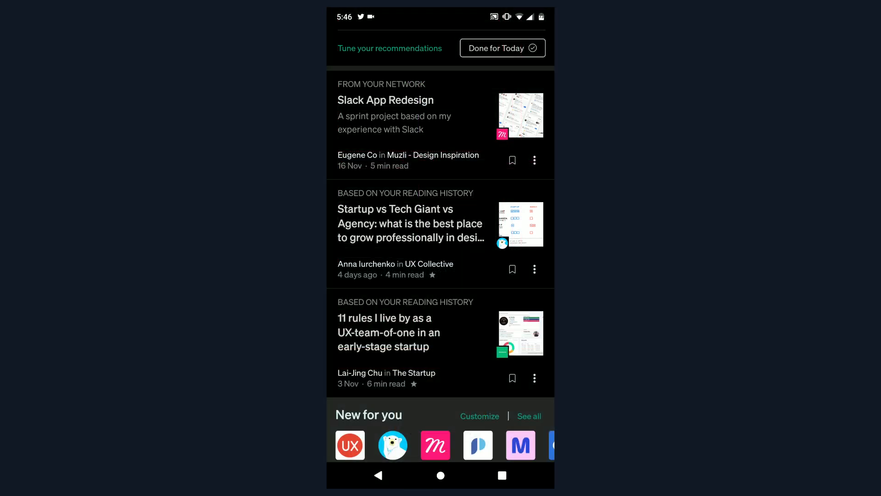
# - Measure the circled arrow icon and the first three publication logos of the "New for you" section relative to the window
pyautogui.scroll(-5, 440, 243)
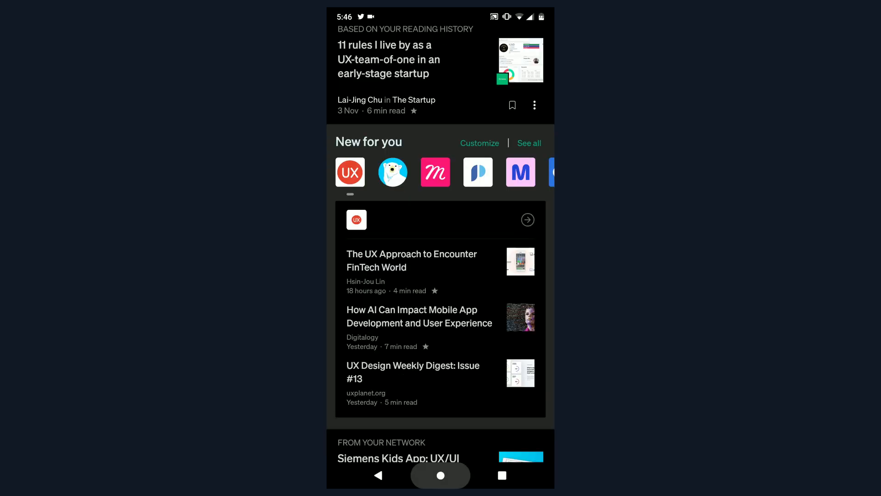
pyautogui.click(440, 475)
pyautogui.click(528, 219)
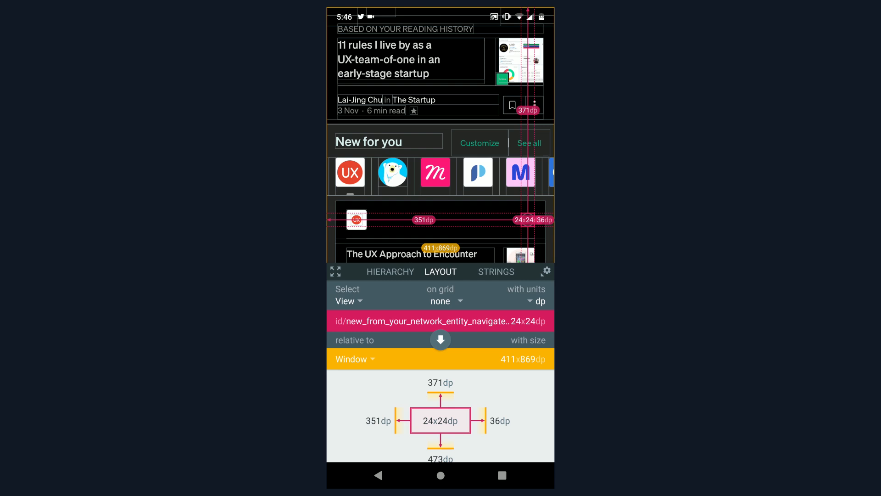
pyautogui.click(351, 172)
pyautogui.click(393, 172)
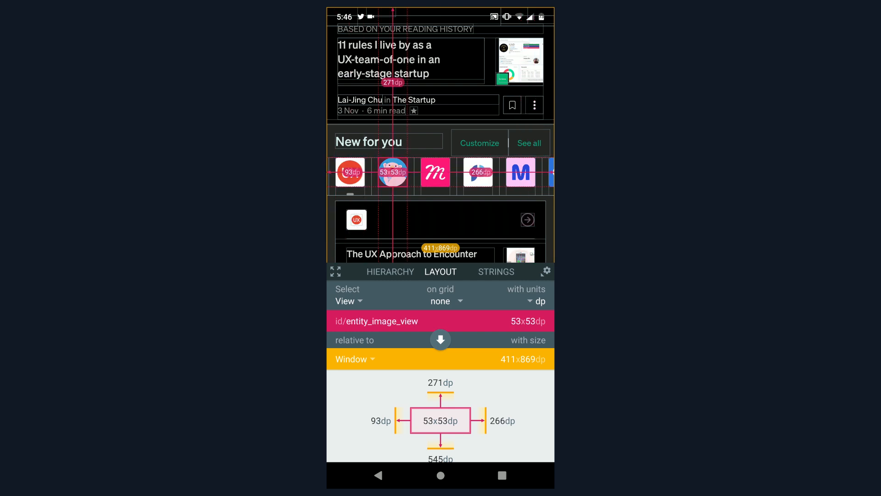
pyautogui.click(435, 172)
pyautogui.press('Escape')
# - Measure the "Siemens Kids App: UX/UI Case" article card, its "From your network" label and its title relative to the window
pyautogui.scroll(-4, 441, 243)
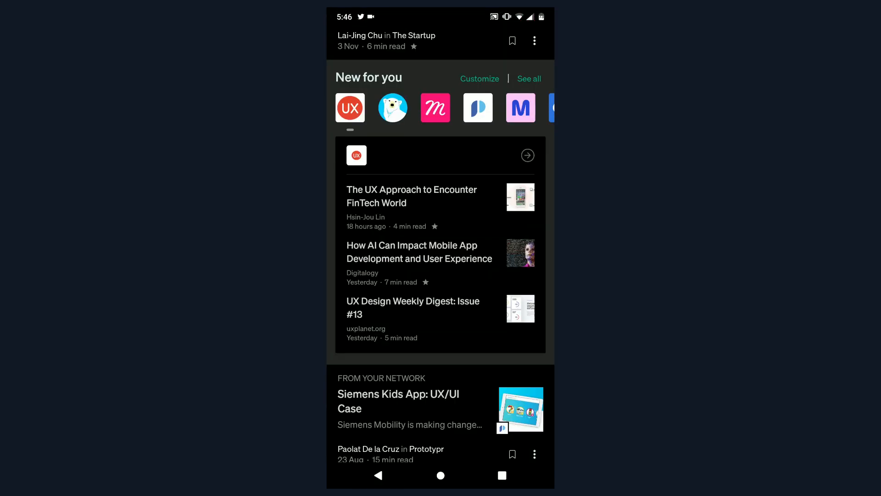
pyautogui.scroll(-3, 440, 253)
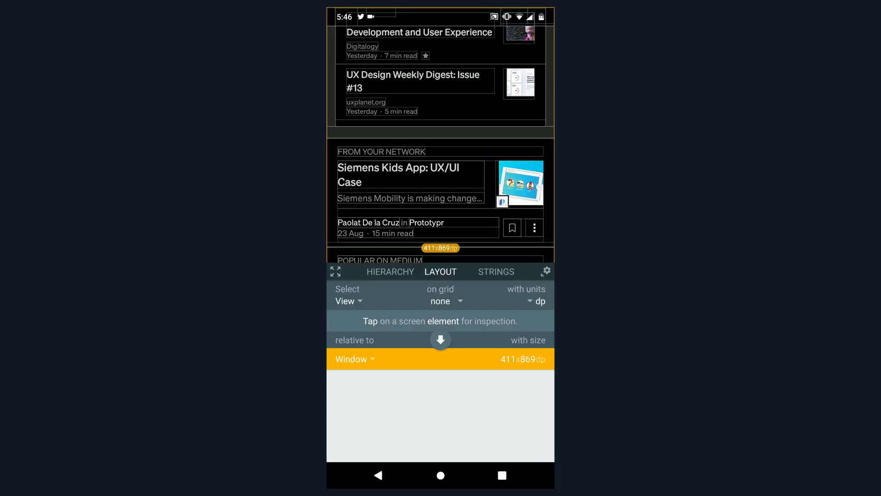
pyautogui.click(440, 193)
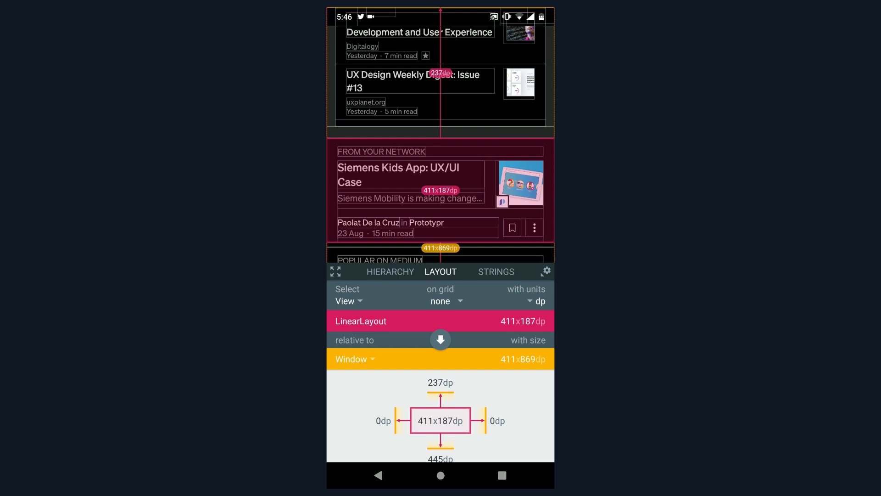
pyautogui.click(381, 152)
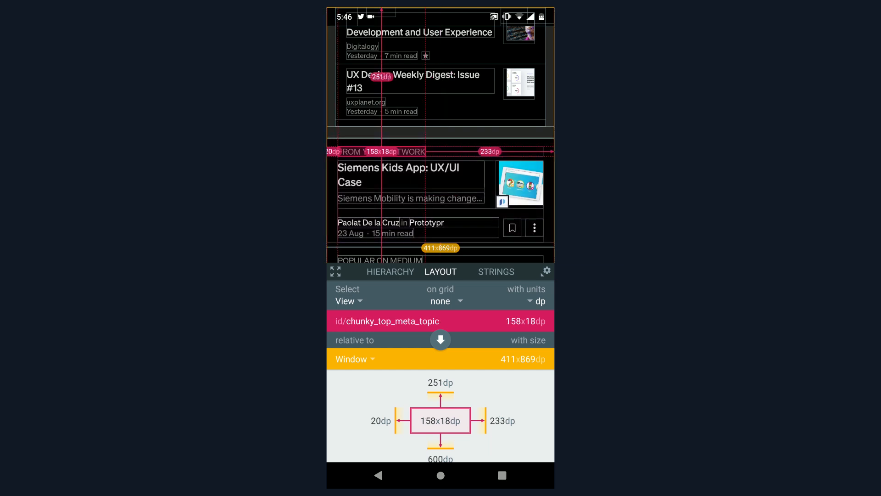
pyautogui.click(411, 175)
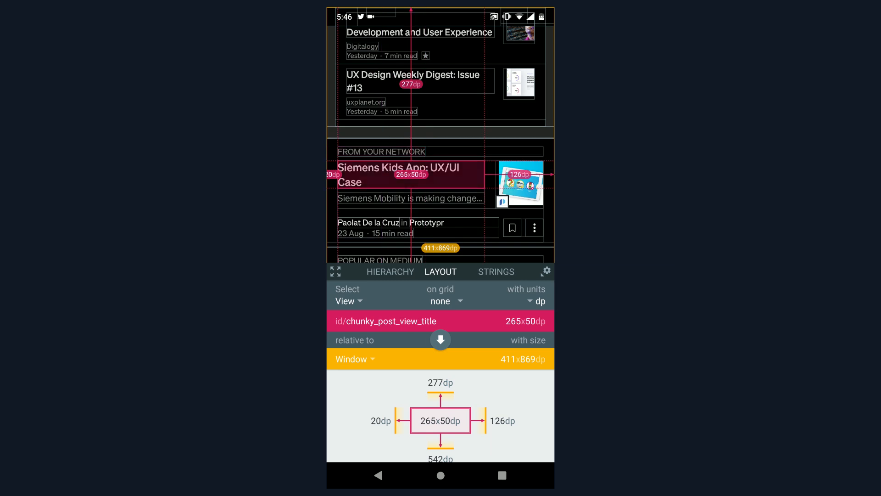
# - Inspect the text color and style of the "Siemens Kids App" article's label, title, subtitle, author name and date line
pyautogui.click(390, 271)
pyautogui.click(385, 271)
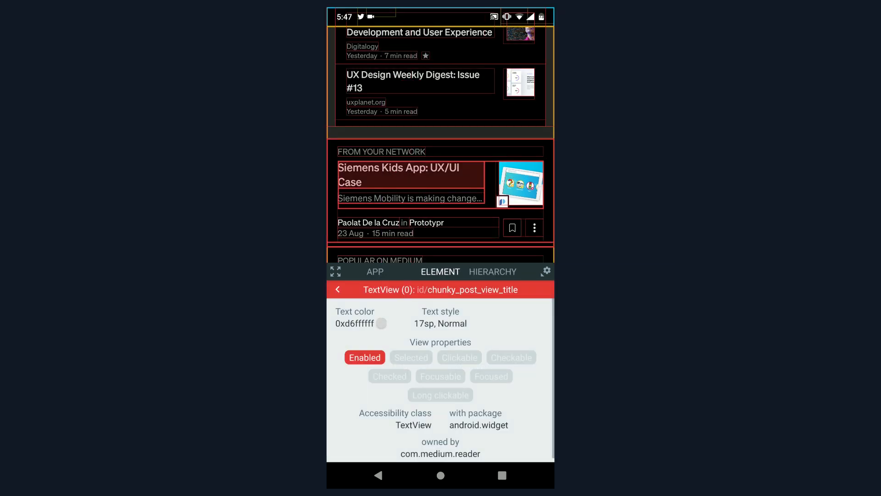
pyautogui.click(381, 152)
pyautogui.click(410, 174)
pyautogui.click(411, 174)
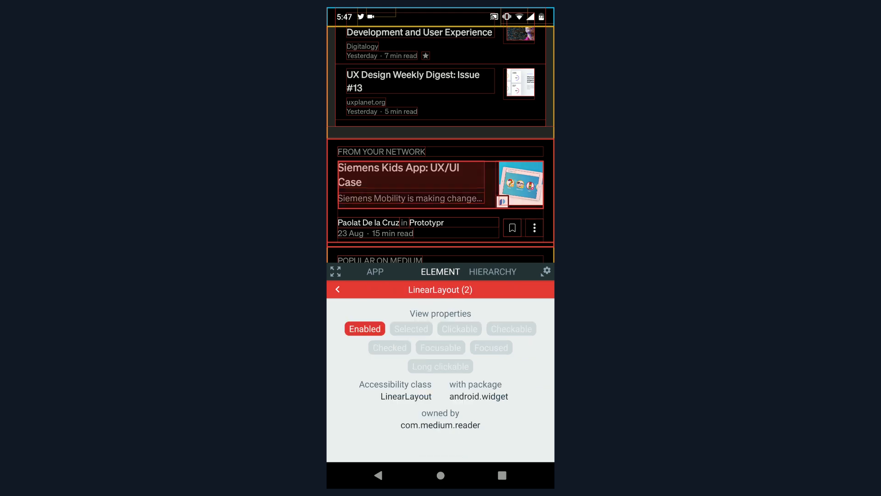
pyautogui.click(390, 228)
pyautogui.click(410, 197)
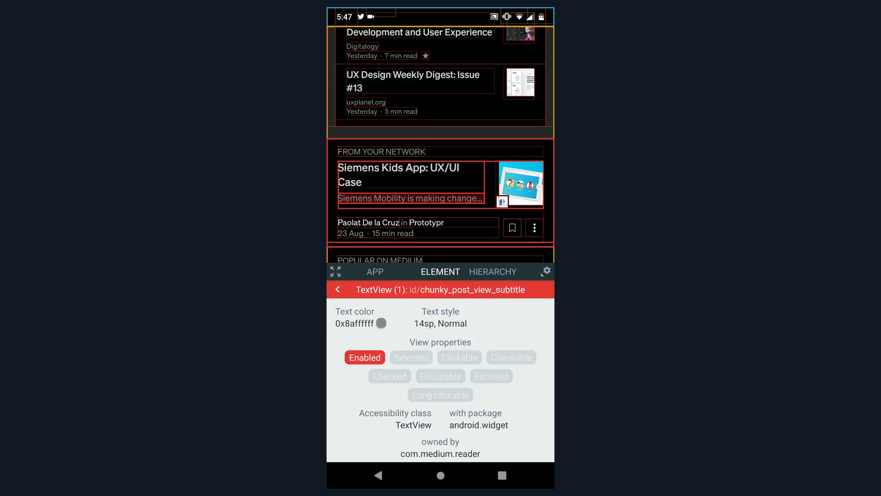
pyautogui.click(368, 222)
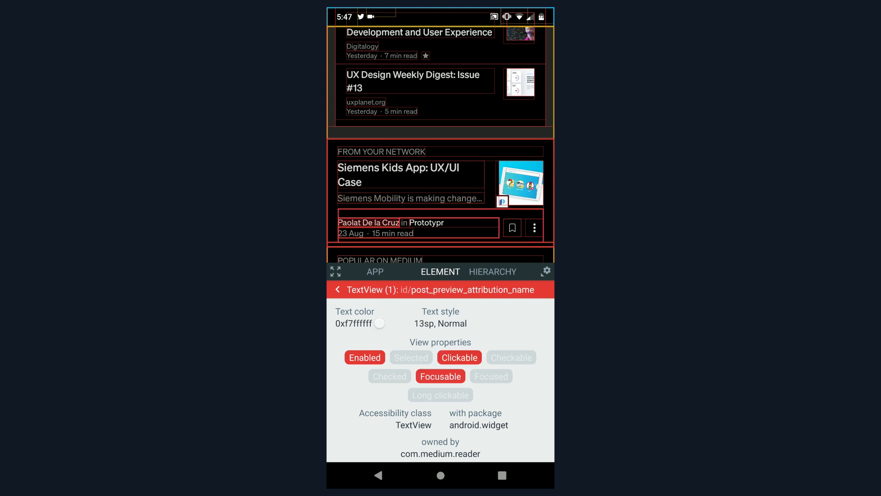
pyautogui.click(376, 234)
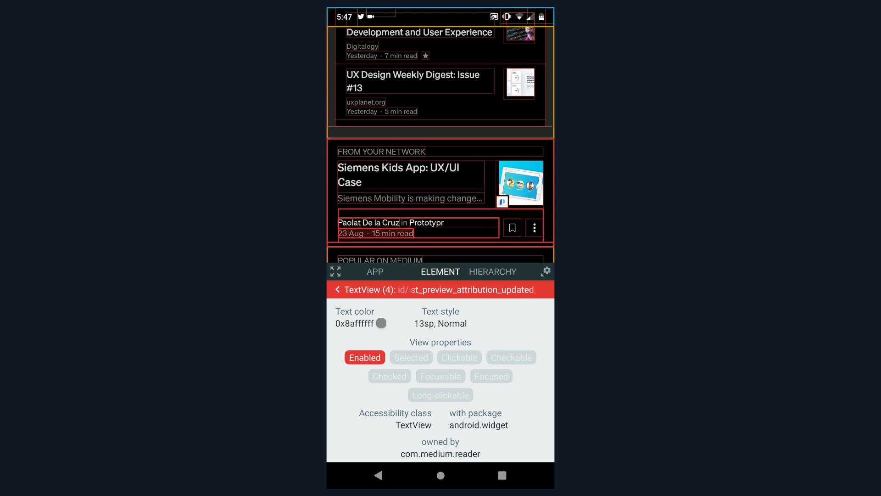
pyautogui.press('Escape')
pyautogui.scroll(-3, 441, 244)
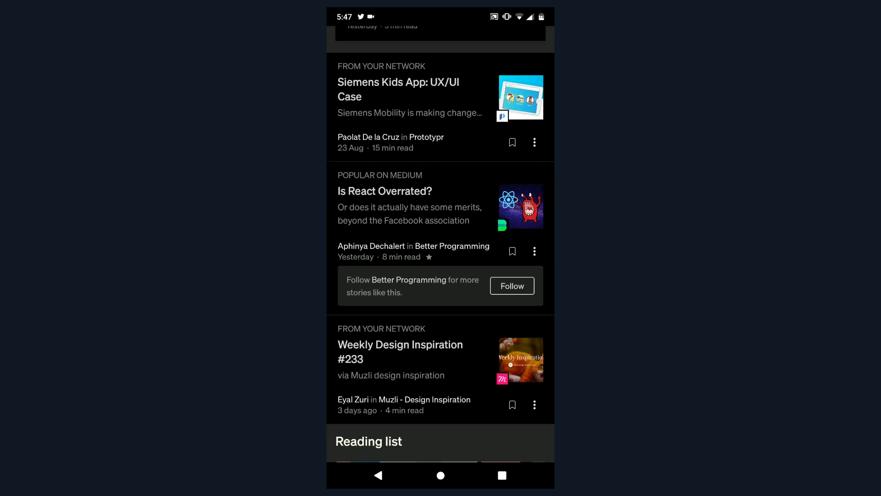
pyautogui.scroll(-5, 441, 243)
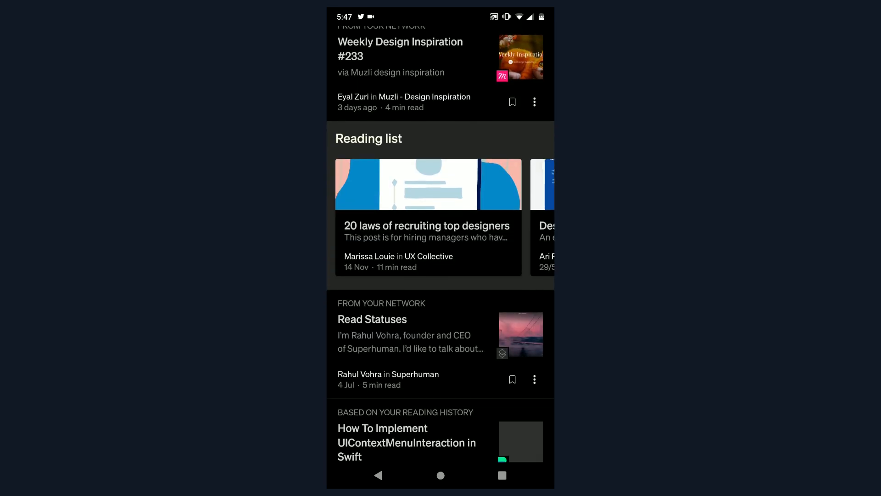
pyautogui.moveTo(458, 216)
pyautogui.mouseDown()
pyautogui.moveTo(394, 216)
pyautogui.moveTo(459, 216)
pyautogui.mouseUp()
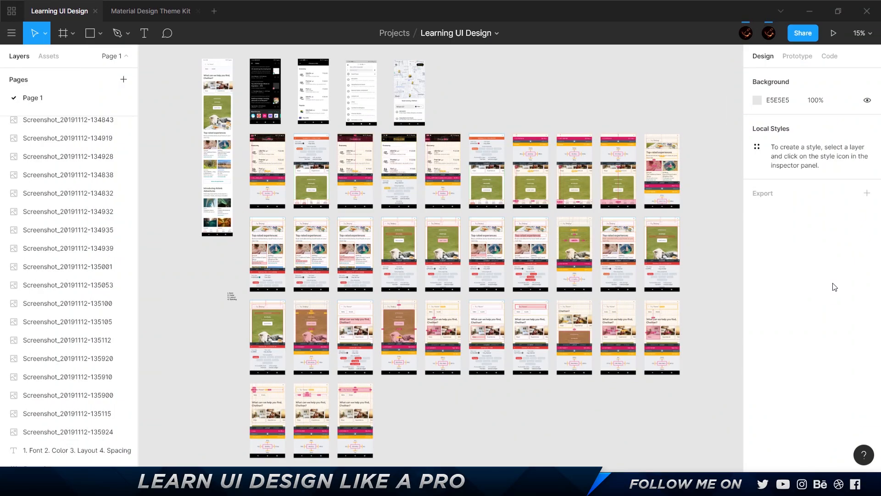
# - In Figma's "Learning UI Design" file, select the recreated Airbnb Explore screen and examine it from the search bar to the Adventures section
pyautogui.click(388, 264)
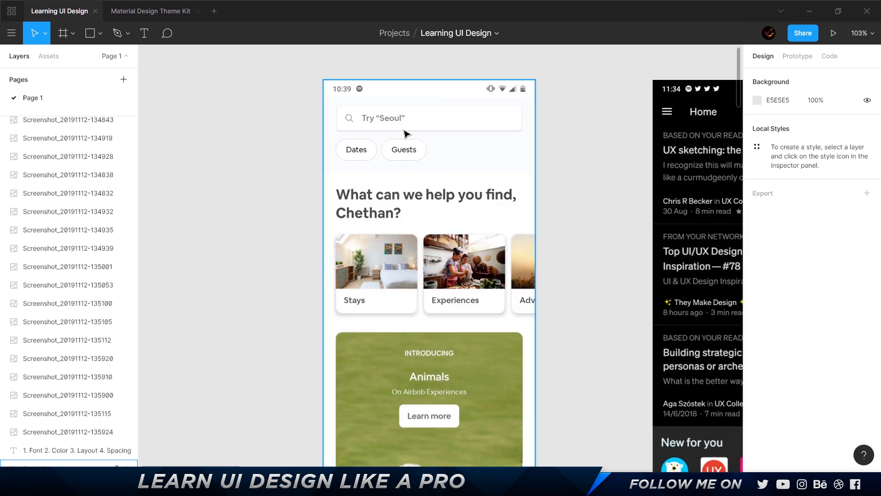
pyautogui.click(437, 120)
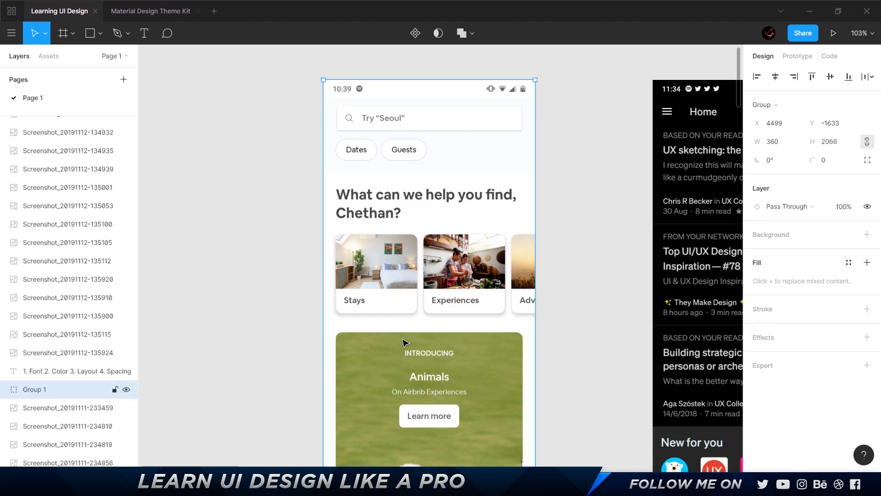
pyautogui.scroll(-3, 439, 277)
pyautogui.scroll(-20, 440, 277)
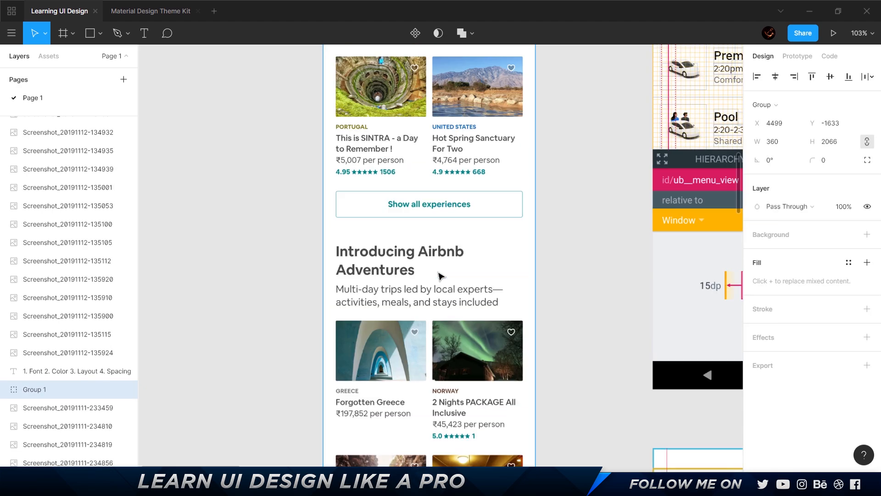
pyautogui.scroll(15, 440, 276)
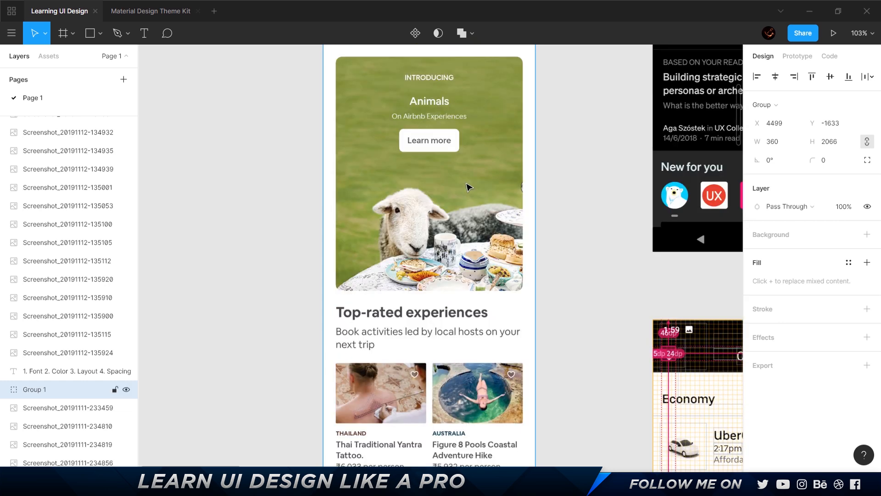
pyautogui.scroll(-5, 468, 187)
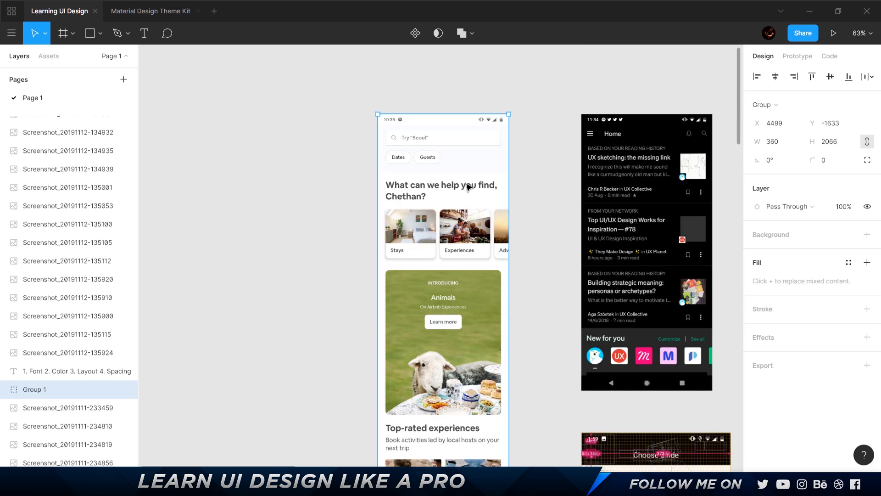
pyautogui.scroll(-15, 468, 187)
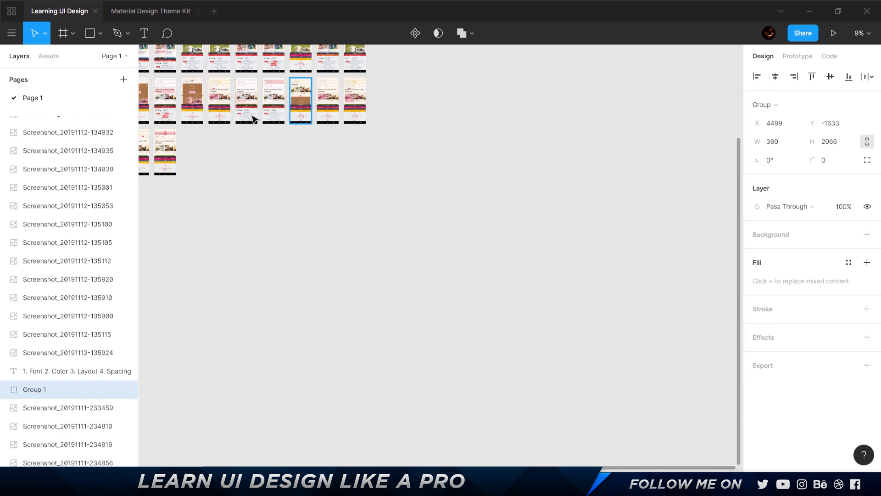
# - Duplicate the Medium Home screenshot to the left of the Airbnb screen and scale the copy proportionally by three to 1080 × 2280
pyautogui.scroll(10, 486, 276)
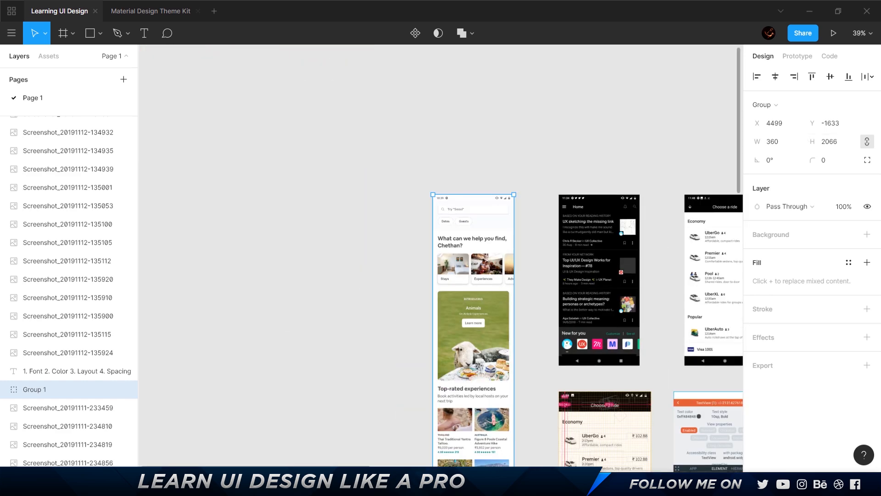
pyautogui.moveTo(617, 242); pyautogui.dragTo(223, 224)
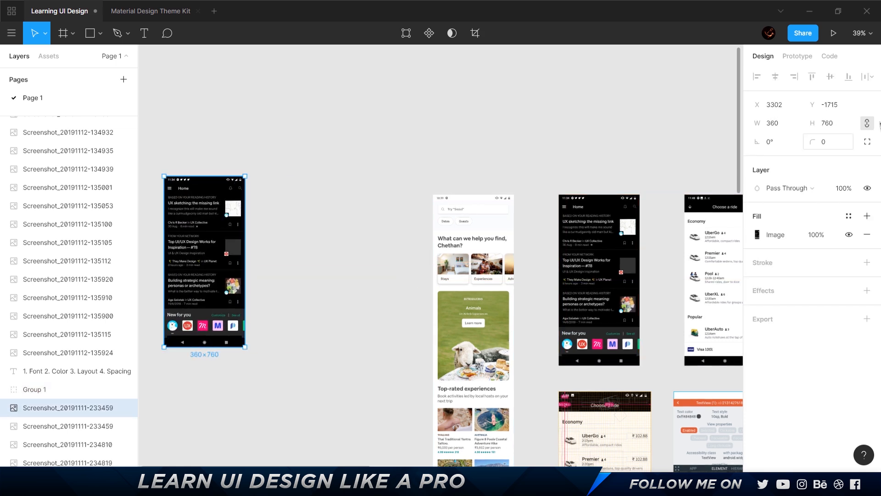
pyautogui.click(786, 127)
pyautogui.click(786, 127)
pyautogui.write('*3')
pyautogui.press('Return')
pyautogui.scroll(-3, 342, 165)
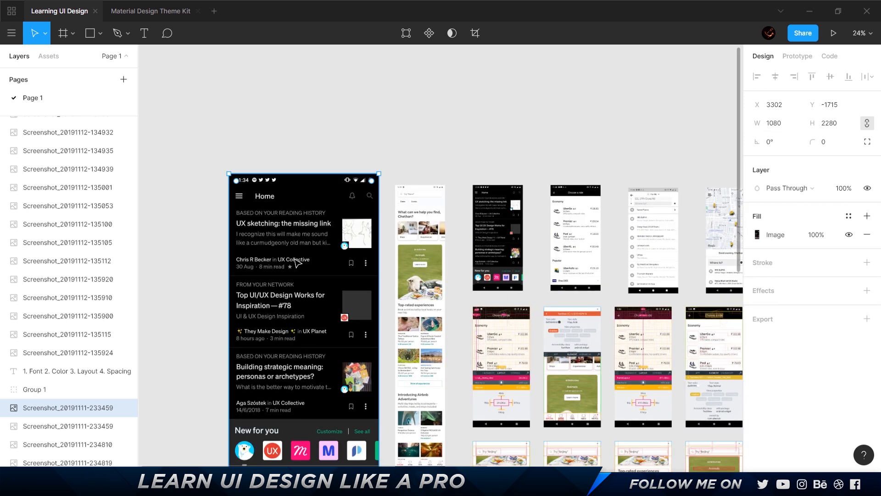
pyautogui.scroll(-2, 283, 122)
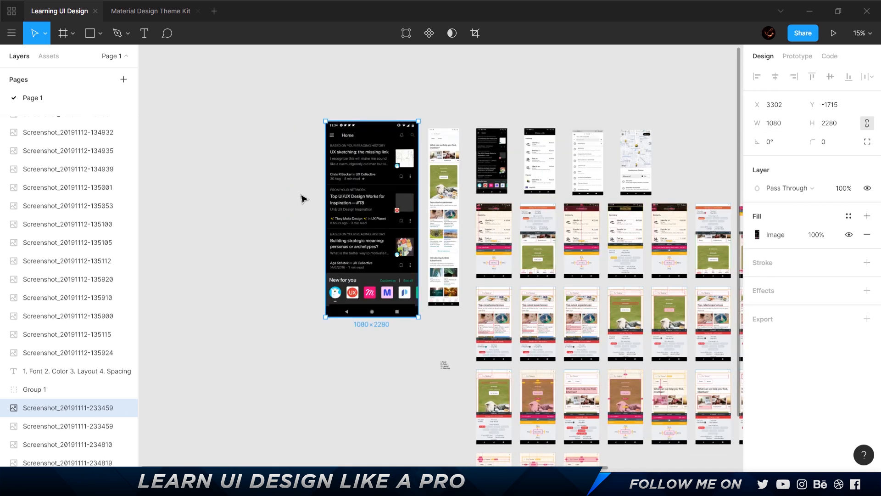
# - Move the enlarged Medium Home screenshot farther left of the Airbnb screen and compare its size with the original screenshot's
pyautogui.scroll(2, 301, 196)
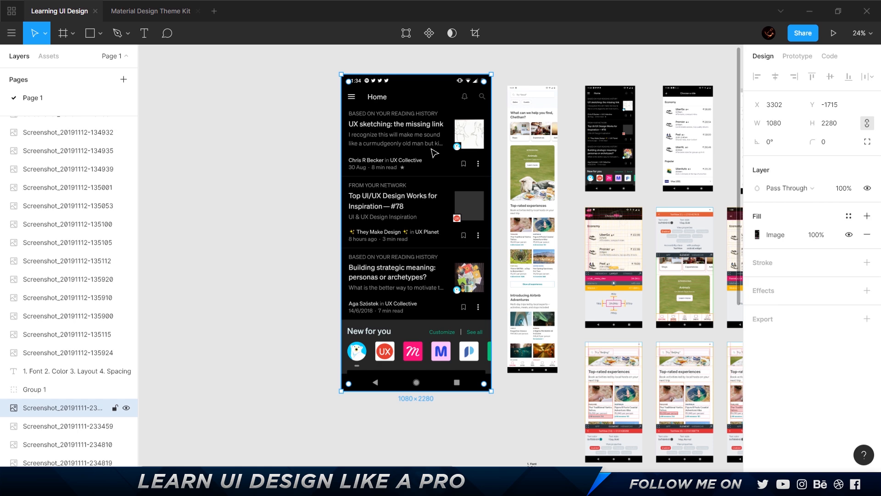
pyautogui.moveTo(417, 157); pyautogui.dragTo(342, 171)
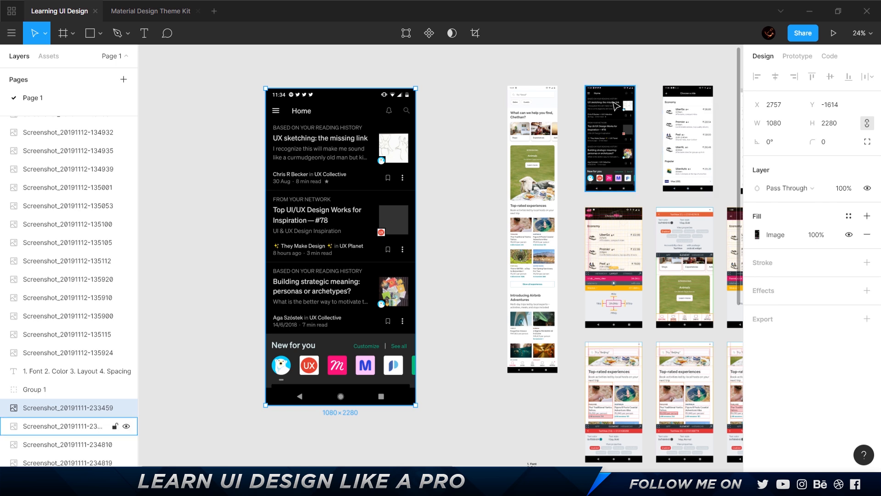
pyautogui.click(619, 120)
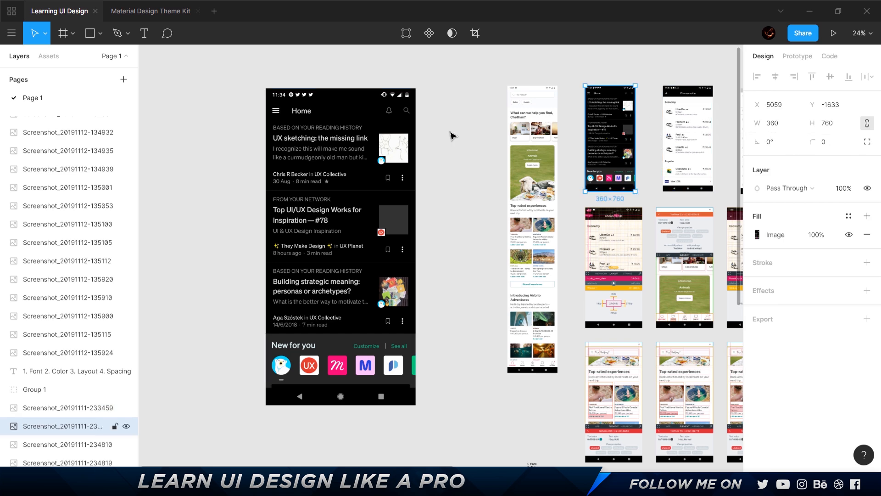
pyautogui.click(505, 136)
pyautogui.moveTo(308, 146); pyautogui.dragTo(204, 140)
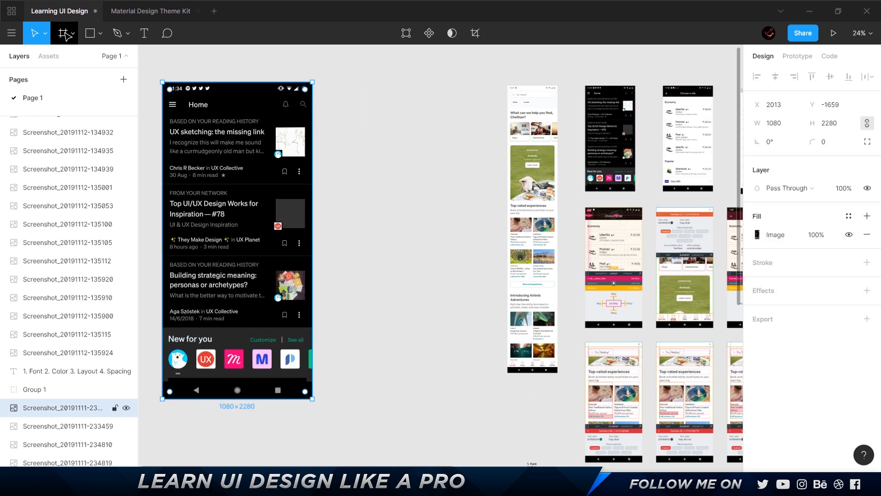
# - Add an Android 360 × 640 frame and place it left of the Airbnb screen, level with its upper edge
pyautogui.press('f')
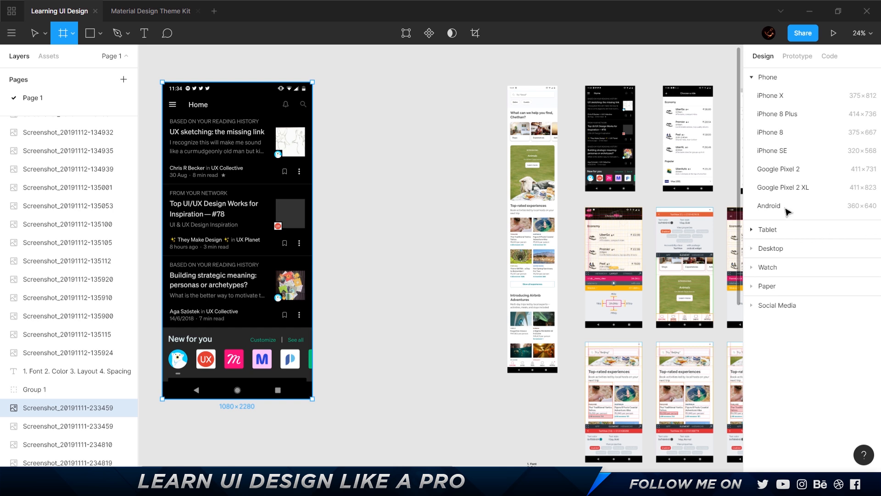
pyautogui.click(862, 206)
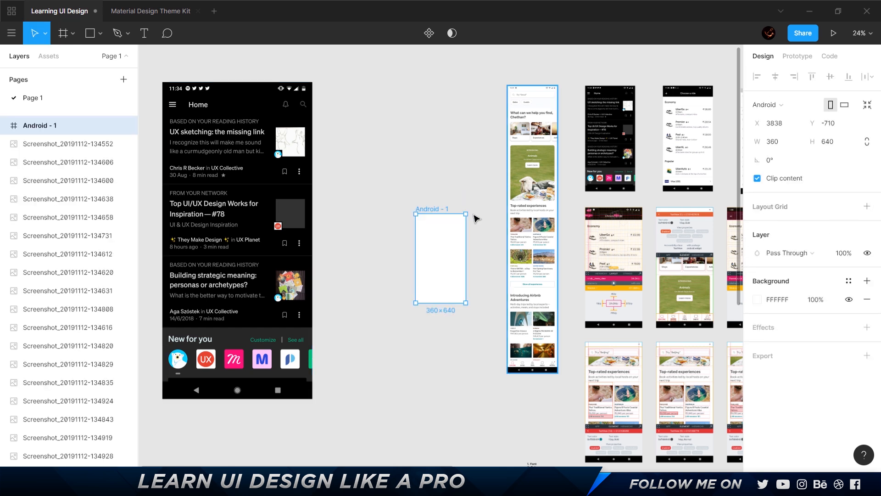
pyautogui.moveTo(432, 210); pyautogui.dragTo(457, 82)
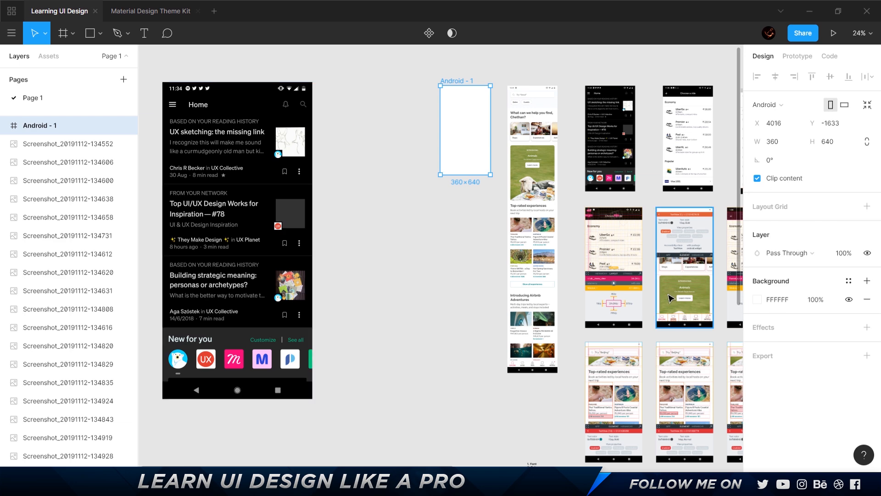
# - Examine the Airbnb layout screenshots, especially the bottom navigation bar's measurements relative to the window, and compare with the phone frame presets
pyautogui.scroll(-6, 687, 324)
pyautogui.hscroll(6, 687, 324)
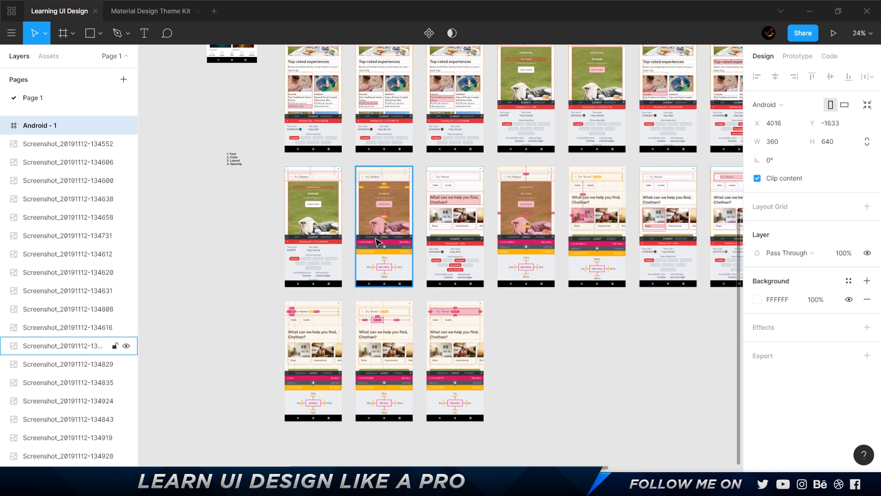
pyautogui.scroll(5, 409, 442)
pyautogui.scroll(-3, 517, 240)
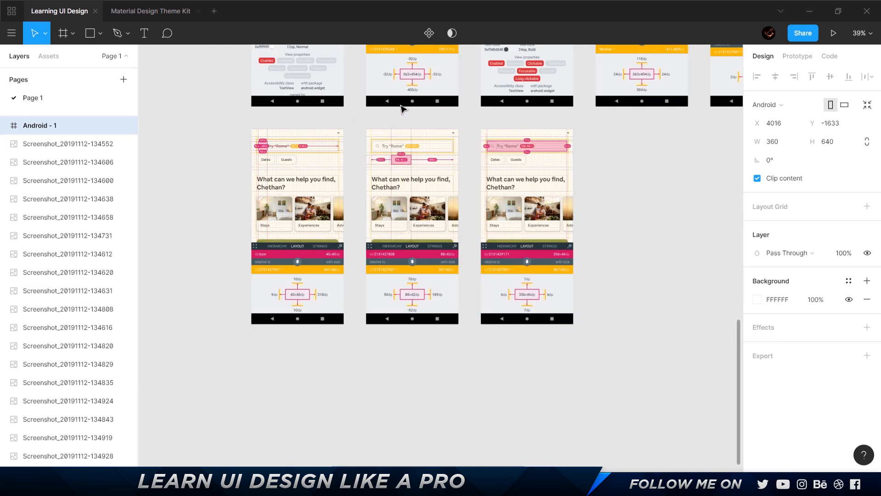
pyautogui.scroll(3, 334, 222)
pyautogui.hscroll(2, 334, 222)
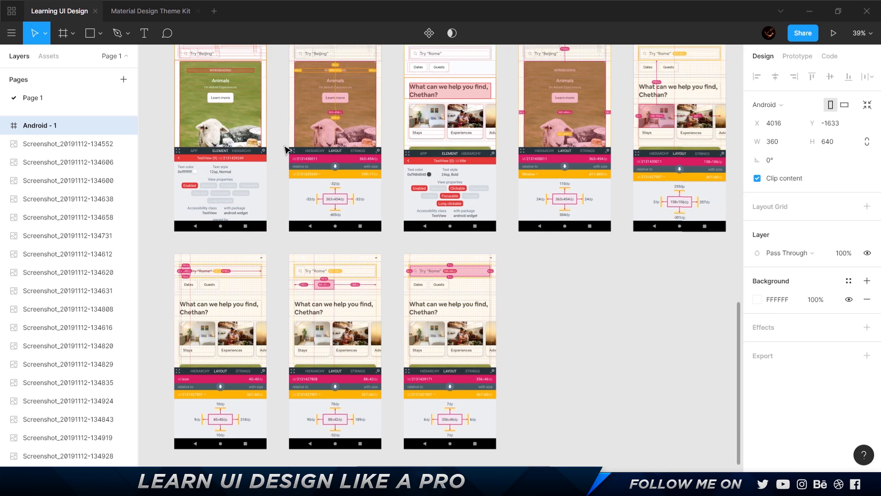
pyautogui.scroll(3, 289, 151)
pyautogui.hscroll(-1, 289, 151)
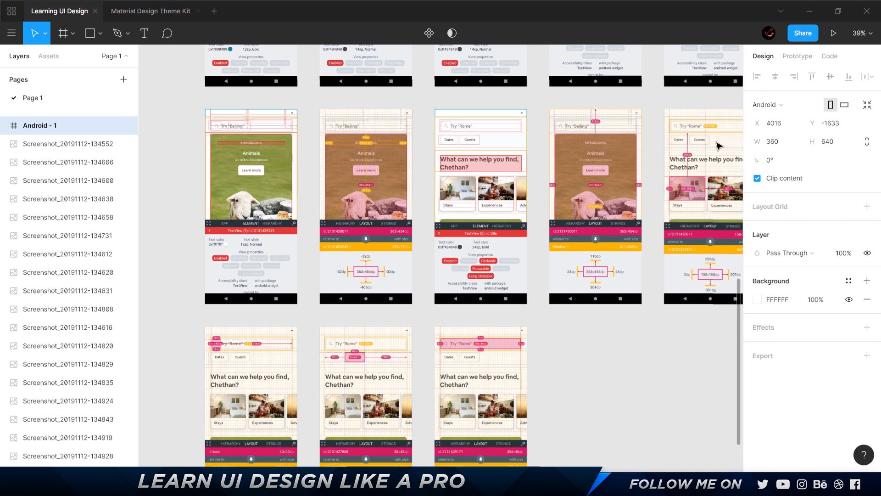
pyautogui.scroll(3, 349, 128)
pyautogui.hscroll(3, 349, 129)
pyautogui.scroll(5, 480, 187)
pyautogui.scroll(5, 479, 187)
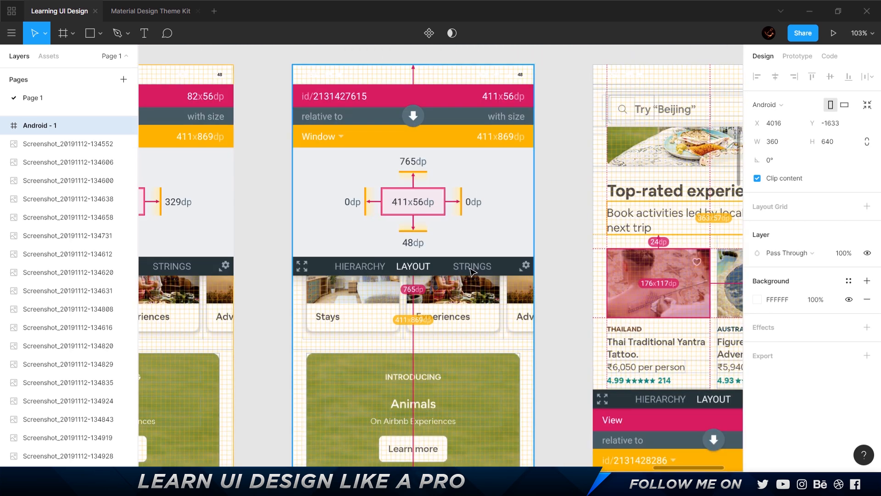
pyautogui.scroll(-2, 418, 209)
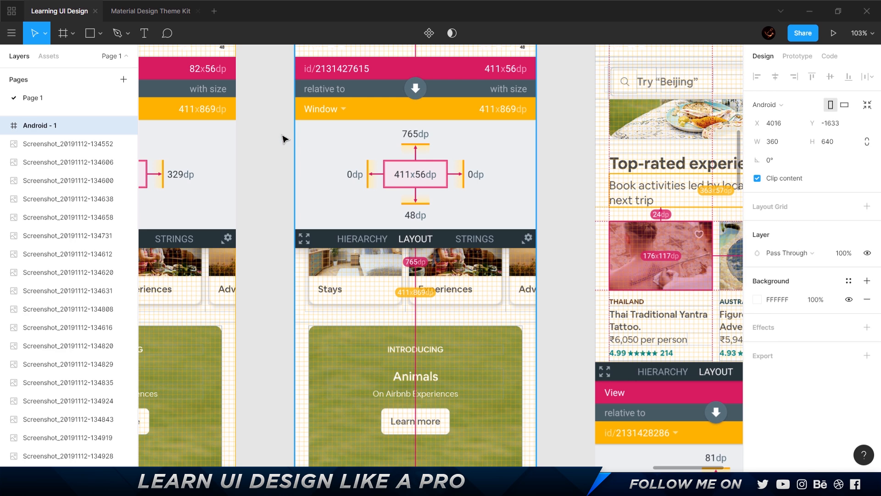
pyautogui.scroll(-3, 331, 373)
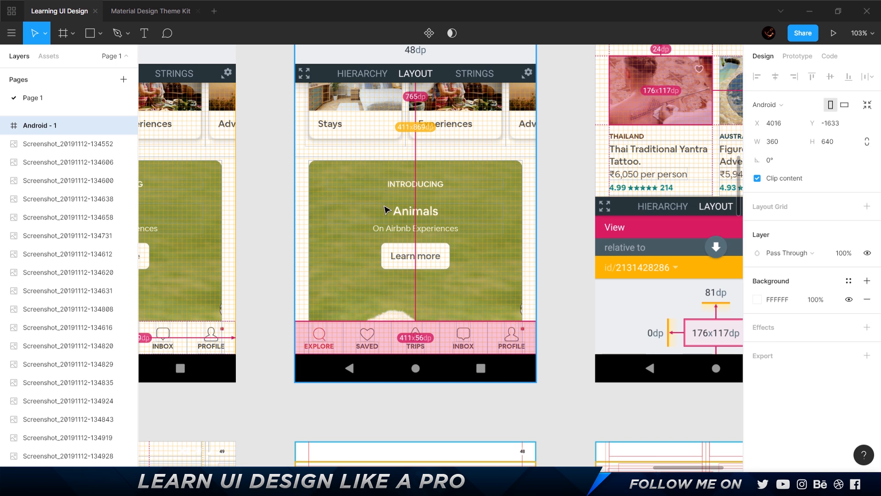
pyautogui.click(161, 71)
pyautogui.click(62, 33)
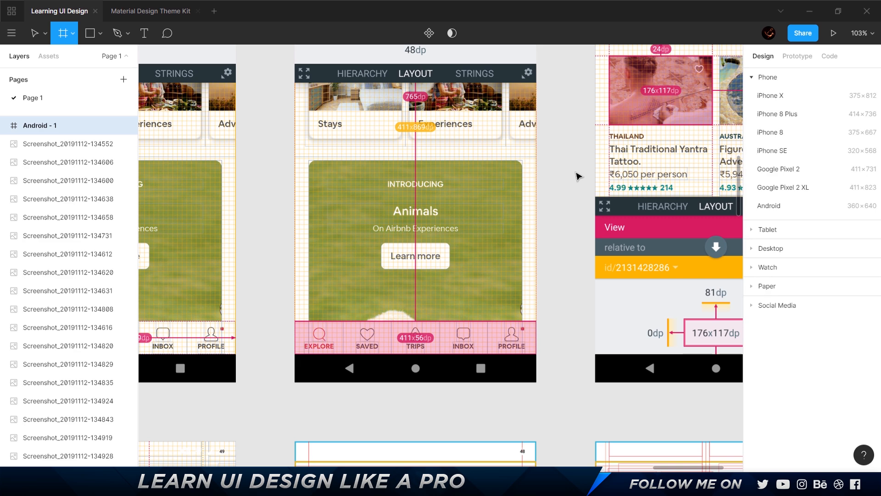
# - Delete the enlarged copy of the Medium Home screenshot
pyautogui.keyDown('ctrl'); pyautogui.scroll(-10, 553, 174); pyautogui.keyUp('ctrl')
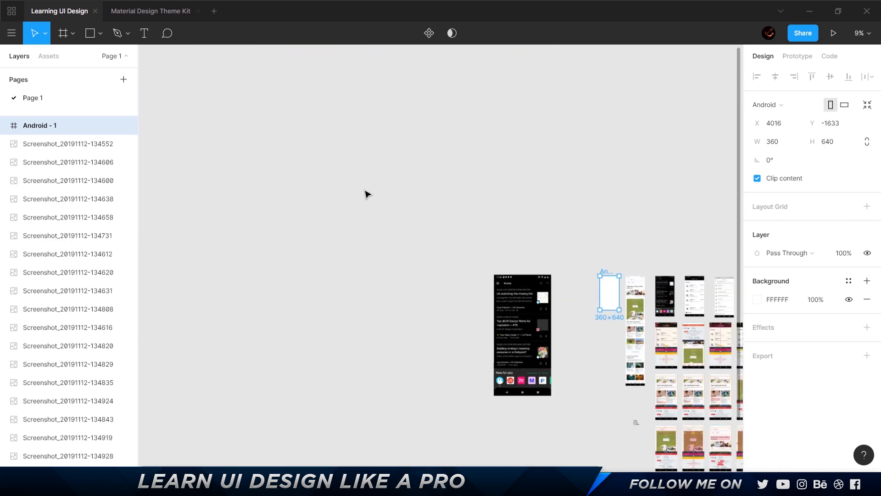
pyautogui.moveTo(619, 309); pyautogui.dragTo(559, 282)
pyautogui.hotkey('ctrl', 'z')
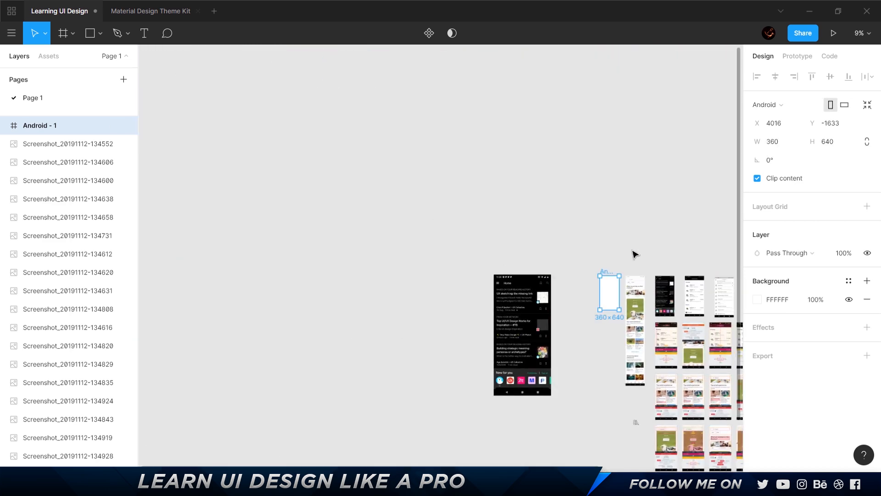
pyautogui.scroll(-3, 501, 168)
pyautogui.hscroll(3, 501, 167)
pyautogui.click(364, 228)
pyautogui.press('Delete')
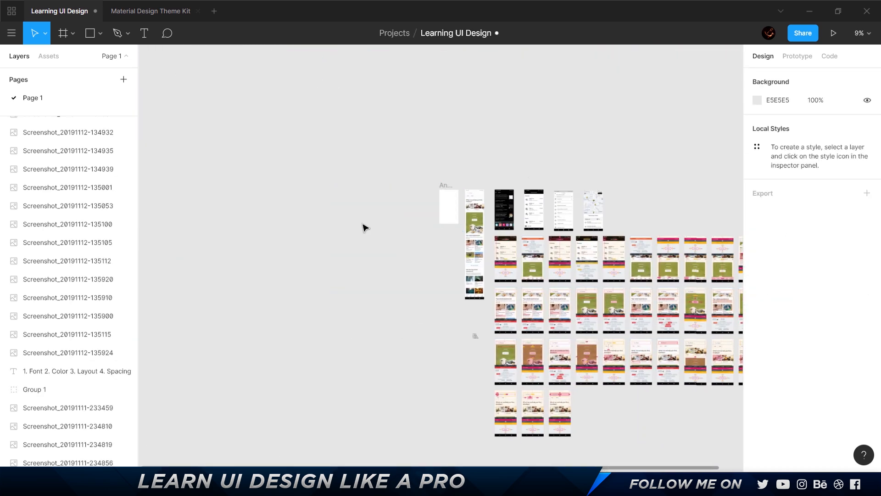
# - Scale the Airbnb screen group proportionally to a width of 411
pyautogui.keyDown('ctrl'); pyautogui.scroll(5, 364, 227); pyautogui.keyUp('ctrl')
pyautogui.click(511, 149)
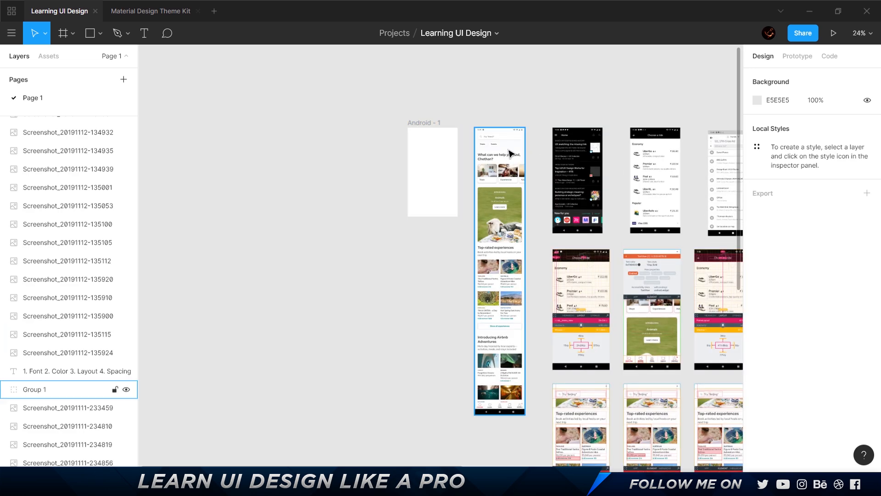
pyautogui.click(780, 143)
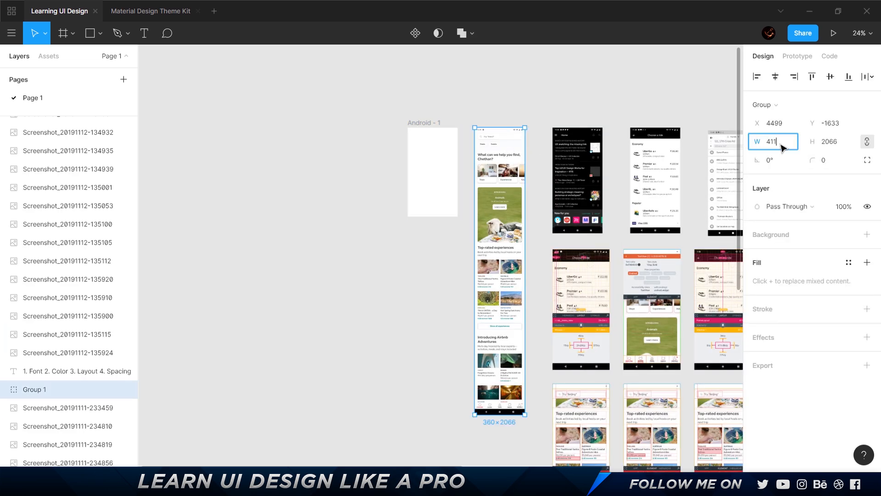
pyautogui.press('Return')
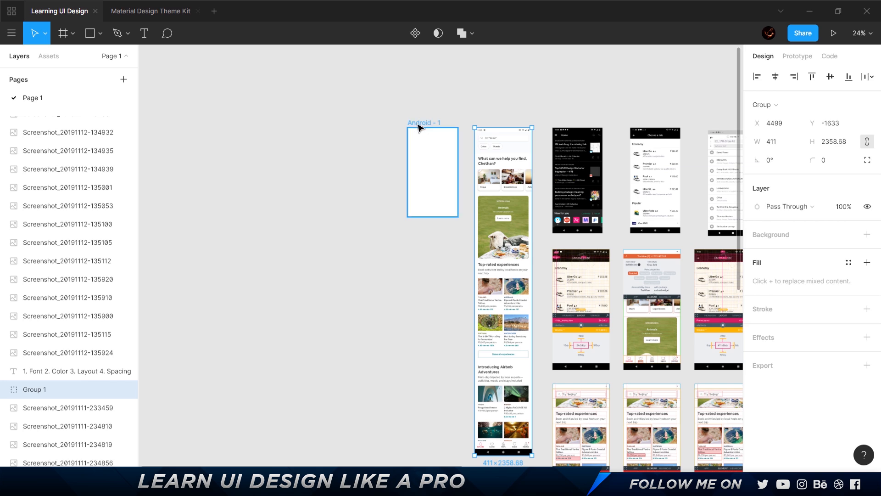
# - Move the Airbnb screen and the Android frame away from the screenshots, with the frame on the Airbnb screen's right side
pyautogui.keyDown('shift'); pyautogui.click(418, 128); pyautogui.keyUp('shift')
pyautogui.moveTo(432, 171); pyautogui.dragTo(179, 172)
pyautogui.click(163, 117)
pyautogui.moveTo(163, 116); pyautogui.dragTo(305, 122)
pyautogui.scroll(3, 238, 132)
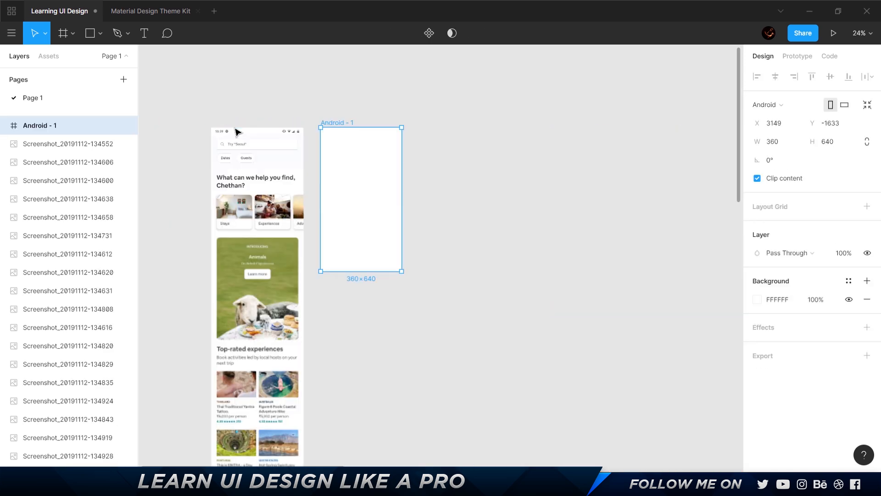
# - Move the Airbnb screen and the Android frame together into the empty area right of the last screenshot row
pyautogui.scroll(-5, 360, 136)
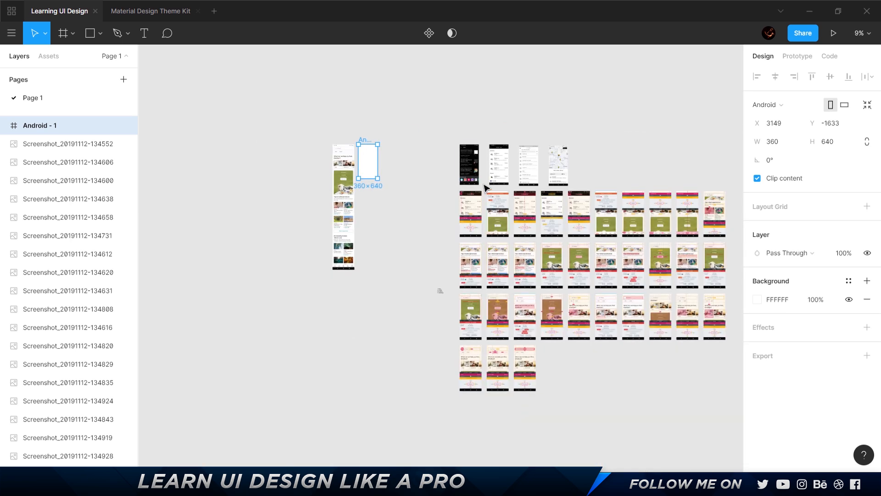
pyautogui.scroll(-2, 490, 191)
pyautogui.hscroll(3, 490, 191)
pyautogui.keyDown('shift'); pyautogui.click(282, 120); pyautogui.keyUp('shift')
pyautogui.moveTo(301, 108); pyautogui.dragTo(517, 327)
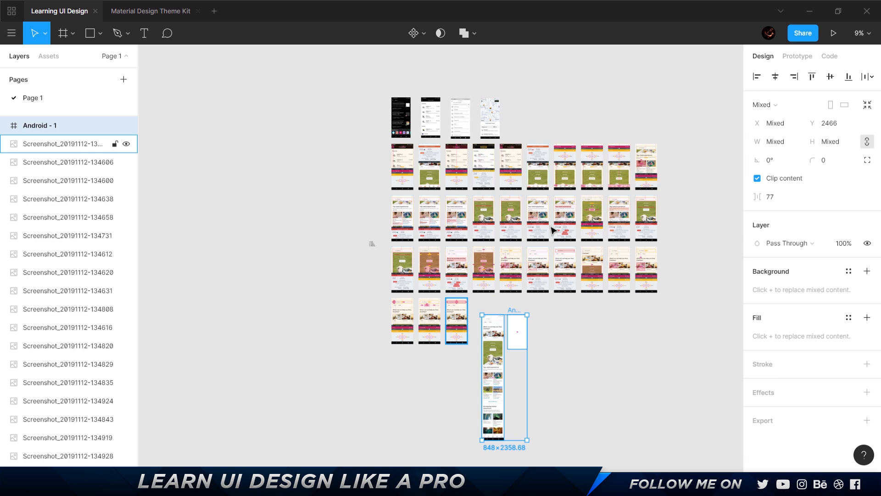
pyautogui.scroll(10, 507, 310)
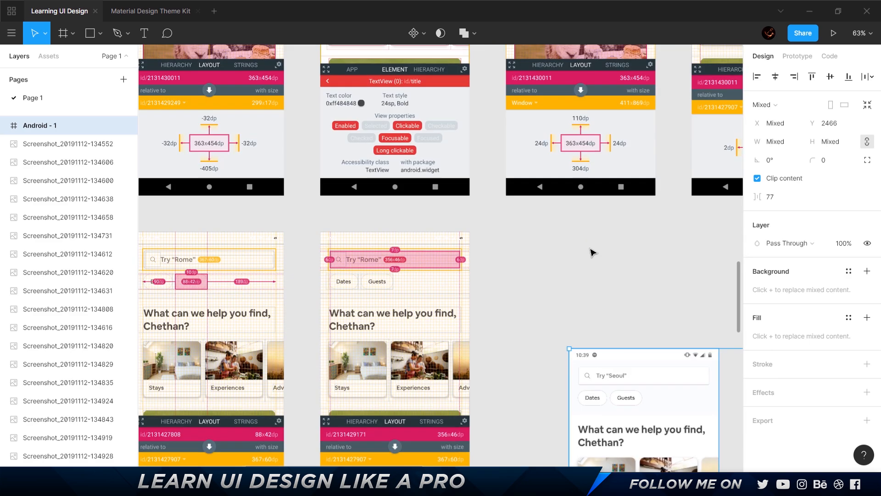
pyautogui.scroll(-3, 375, 149)
pyautogui.hscroll(4, 375, 149)
pyautogui.hscroll(2, 517, 147)
pyautogui.click(518, 148)
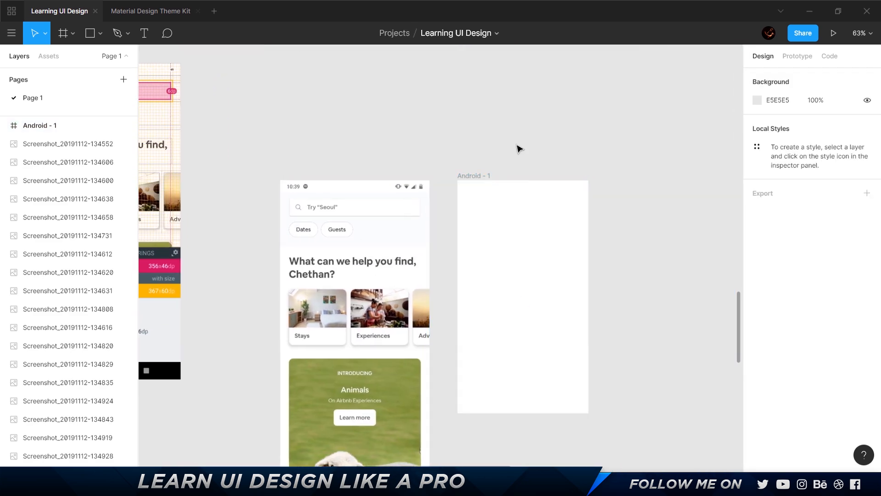
# - Switch to the material.io Resources page in the browser and look through the Material design kits for Figma
pyautogui.scroll(5, 500, 191)
pyautogui.scroll(-2, 526, 141)
pyautogui.scroll(-2, 526, 141)
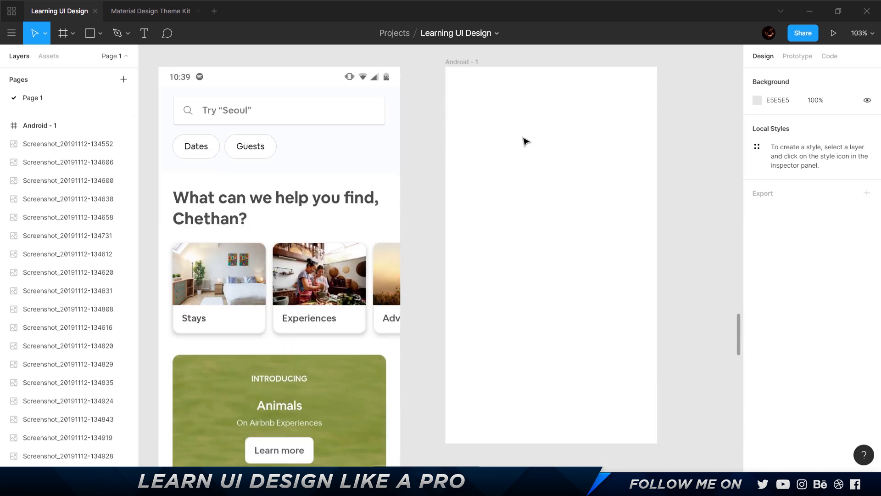
pyautogui.click(151, 19)
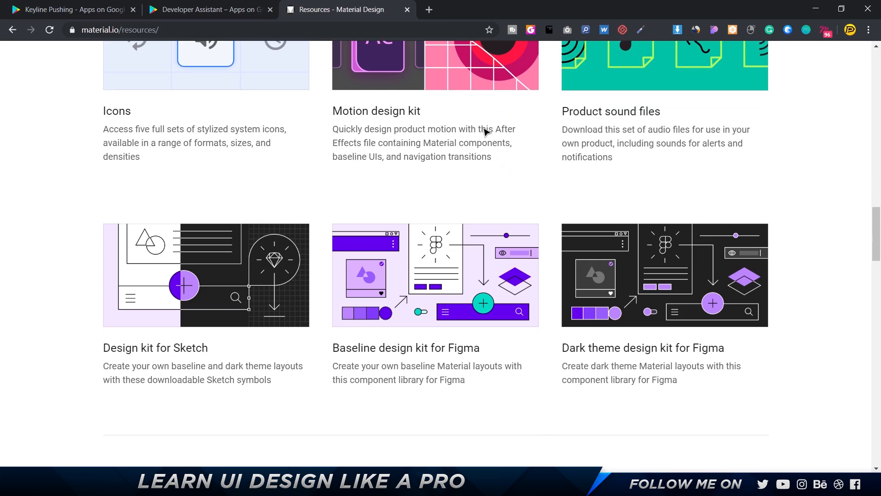
pyautogui.scroll(-5, 486, 137)
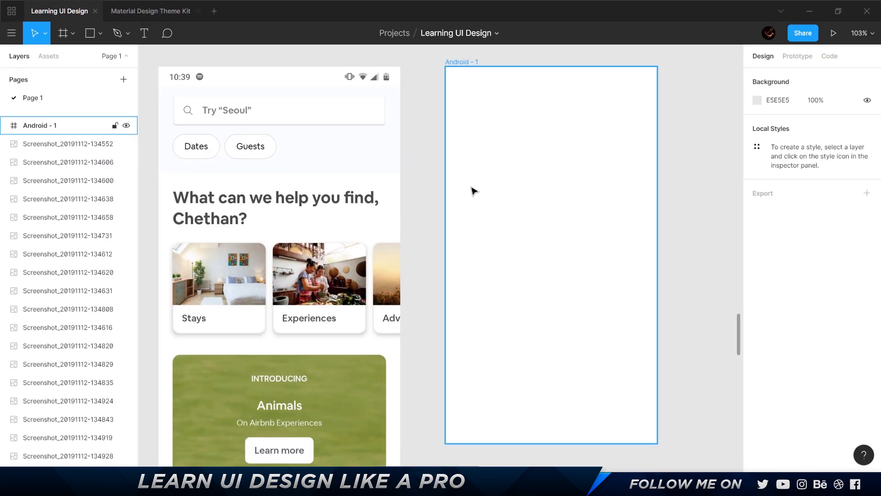
# - In the "Learning UI Design" file, rename the empty Android frame as "Airbnb App"
pyautogui.scroll(2, 321, 160)
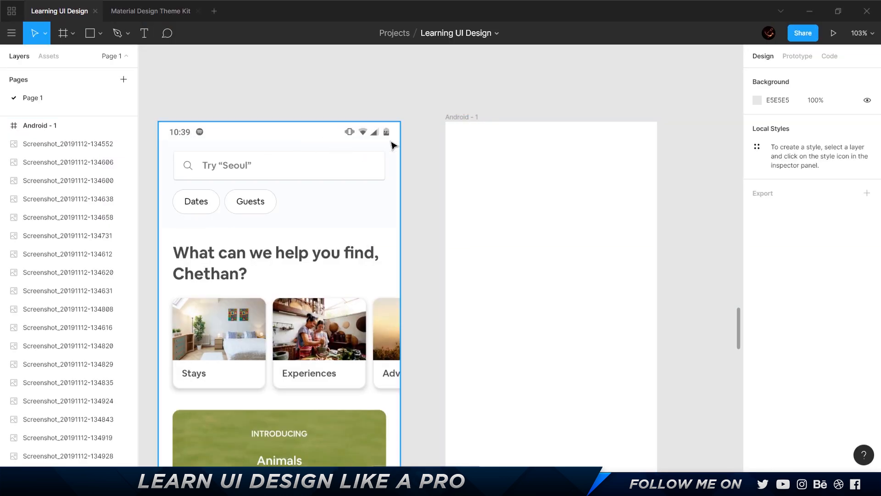
pyautogui.click(462, 126)
pyautogui.hotkey('ctrl', 'r')
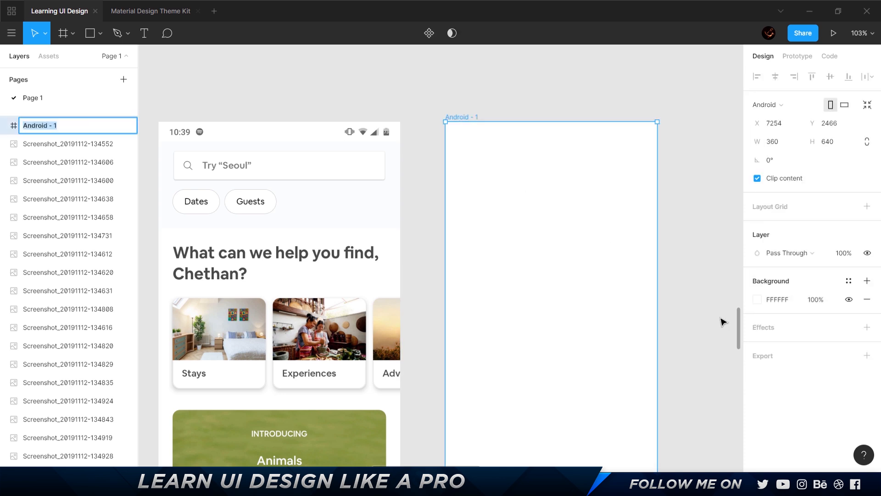
pyautogui.write('Airbnb App')
pyautogui.press('Return')
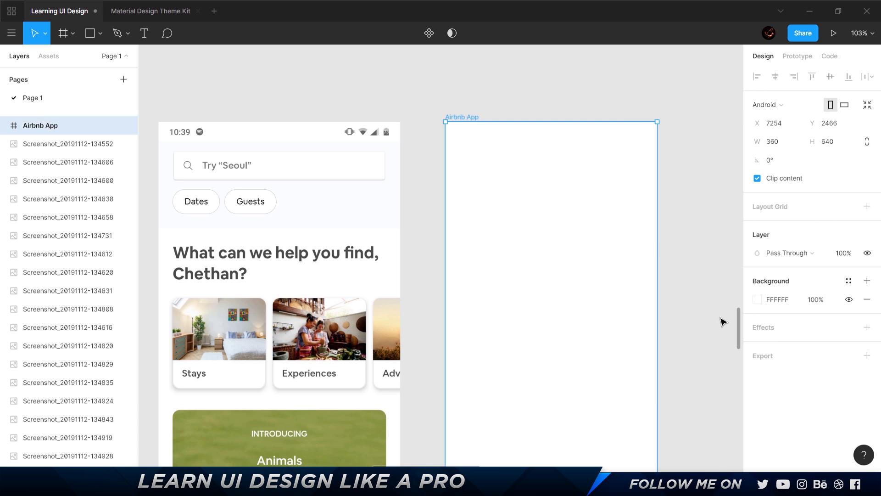
# - Search the Material Design Theme Kit's assets for "system" and copy the System Bar / Base component
pyautogui.click(174, 14)
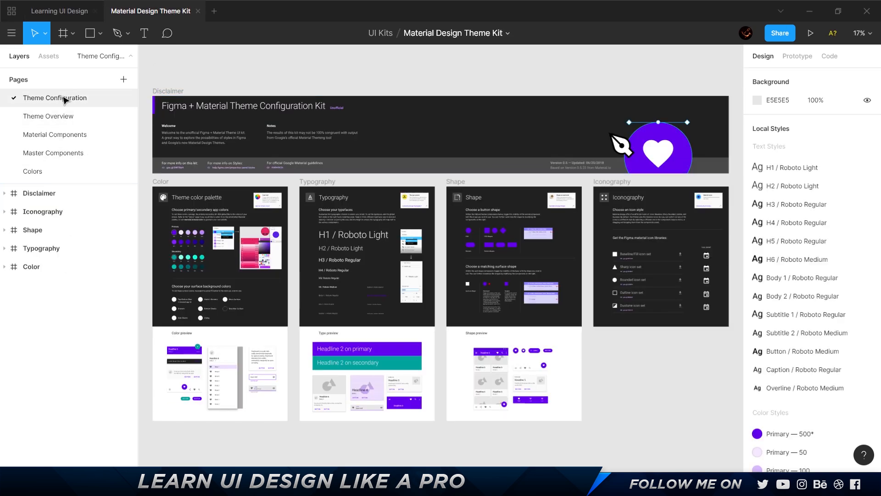
pyautogui.click(50, 57)
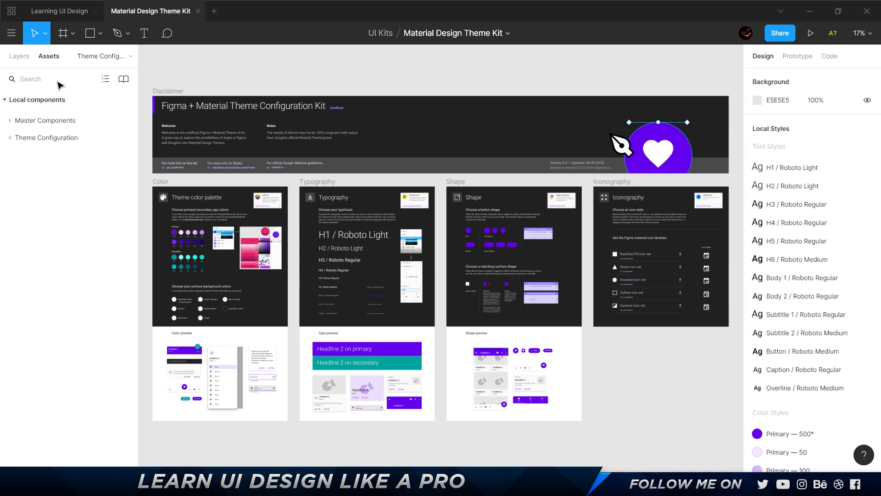
pyautogui.write('system')
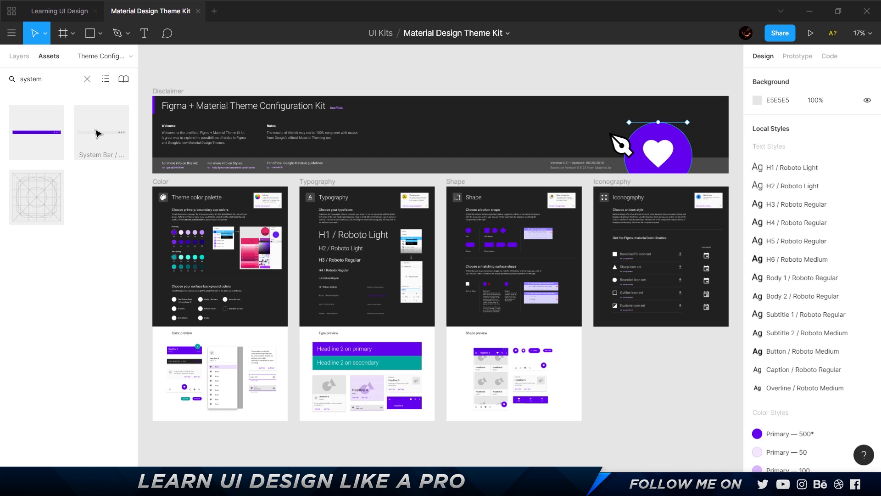
pyautogui.click(98, 134)
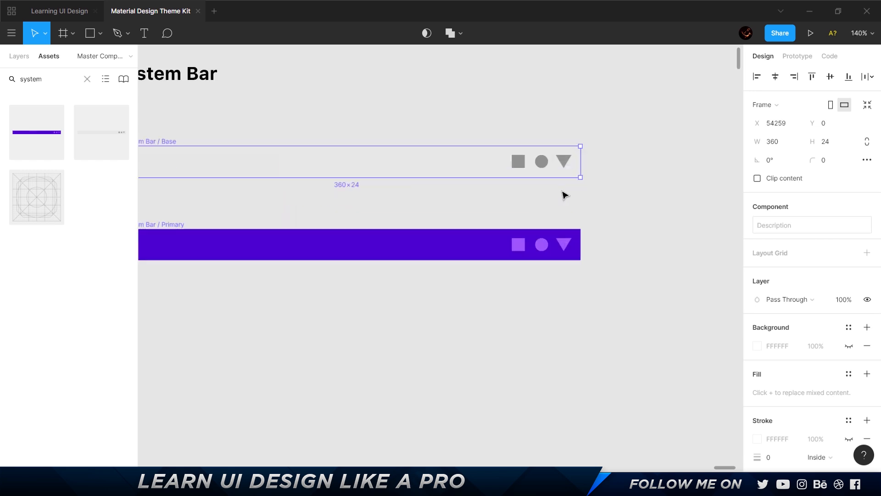
pyautogui.press('c')
# - Paste the System Bar / Base component into the Airbnb App frame of the "Learning UI Design" file and align it to the frame's top edge
pyautogui.click(48, 12)
pyautogui.hotkey('ctrl', 'v')
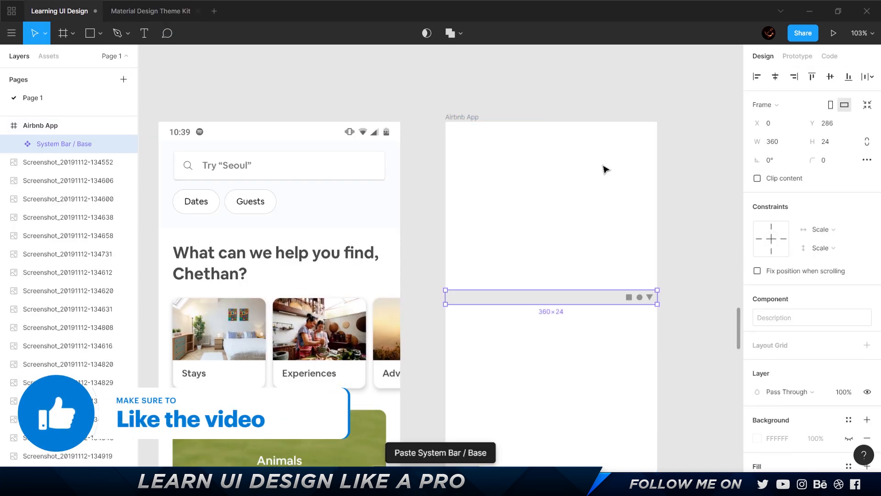
pyautogui.moveTo(604, 167); pyautogui.dragTo(532, 191)
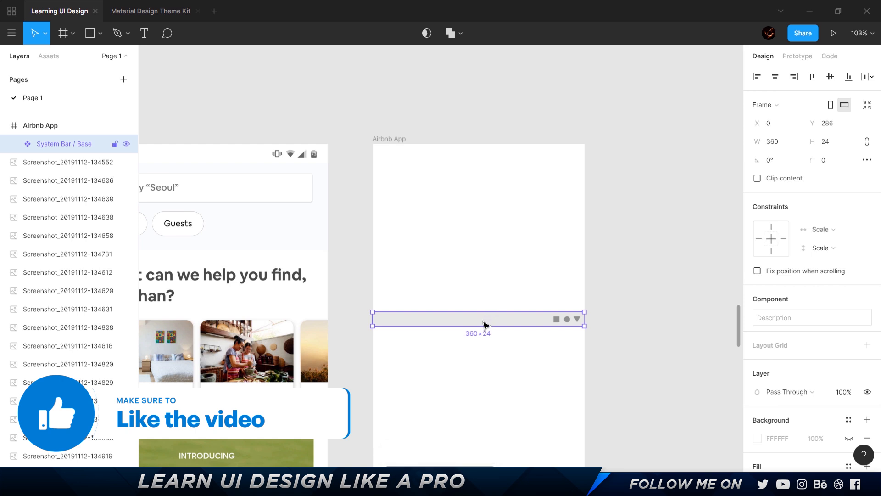
pyautogui.moveTo(485, 321); pyautogui.dragTo(485, 150)
pyautogui.click(812, 76)
pyautogui.click(637, 126)
pyautogui.scroll(1, 638, 126)
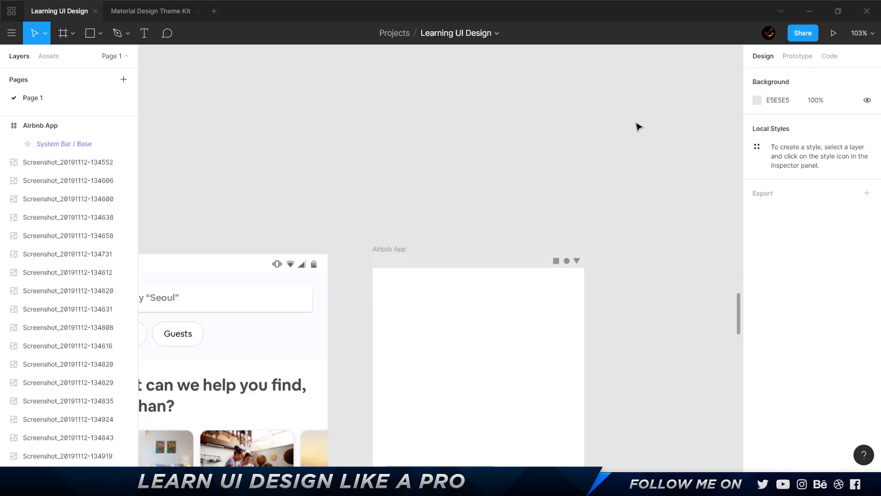
pyautogui.scroll(-2, 638, 127)
pyautogui.scroll(3, 472, 182)
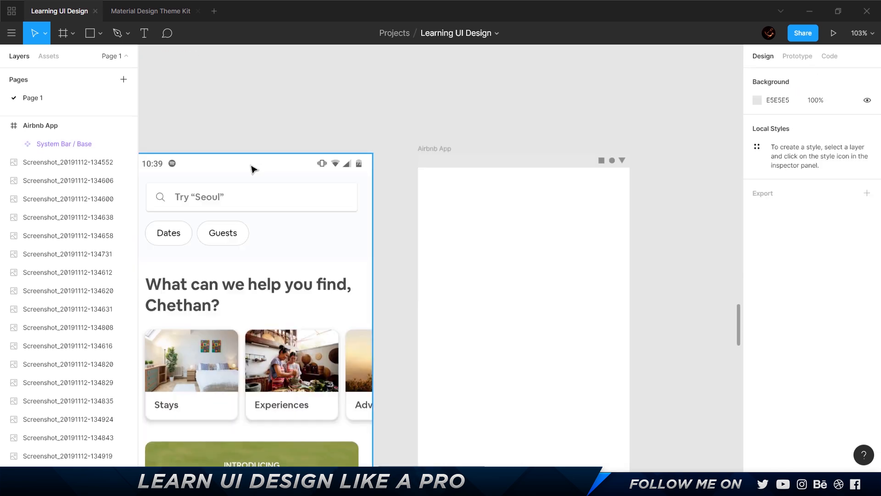
pyautogui.scroll(2, 249, 184)
pyautogui.doubleClick(625, 157)
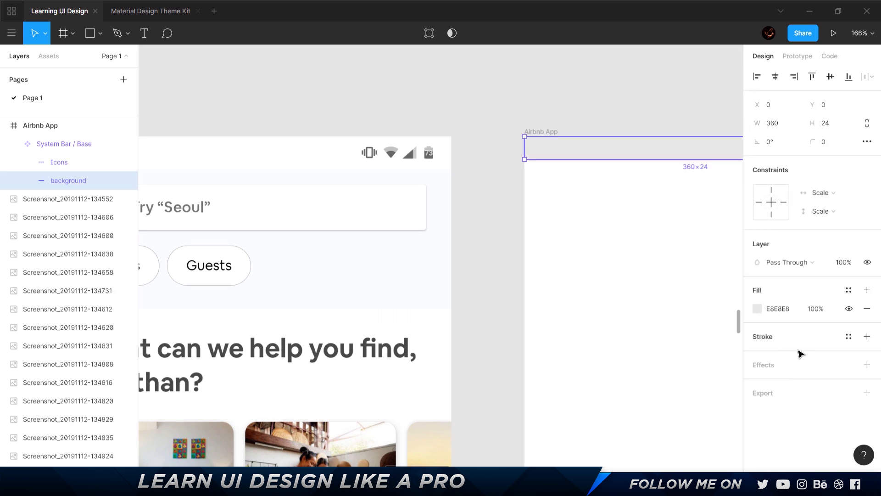
pyautogui.hscroll(4, 615, 239)
pyautogui.press('Escape')
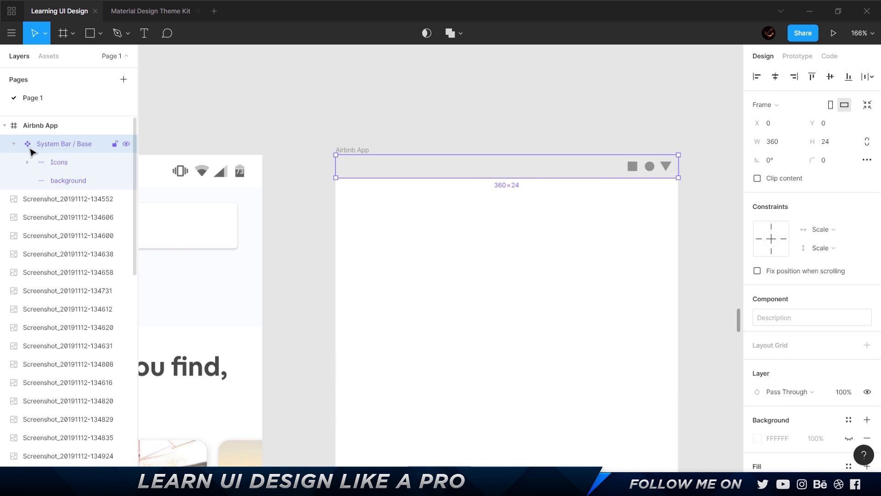
# - Duplicate the system bar further down the Airbnb App frame, at about Y 95, and delete the original bar
pyautogui.rightClick(438, 172)
pyautogui.click(427, 169)
pyautogui.moveTo(427, 169); pyautogui.dragTo(427, 260)
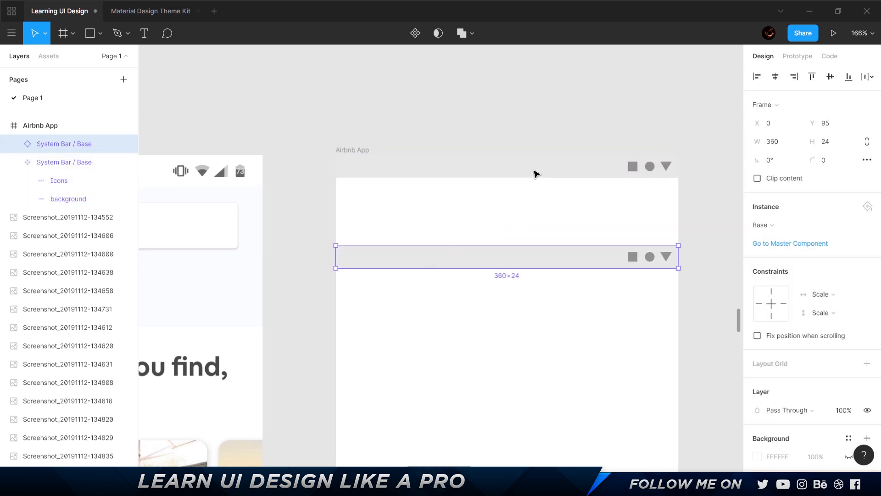
pyautogui.click(533, 170)
pyautogui.press('Delete')
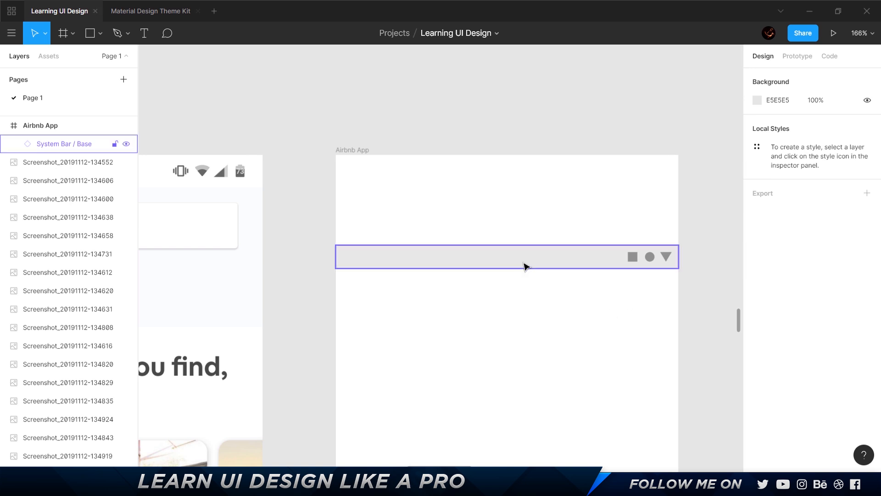
# - Detach the system bar instance from its component and regroup its icons and background as a plain group
pyautogui.click(523, 258)
pyautogui.rightClick(524, 258)
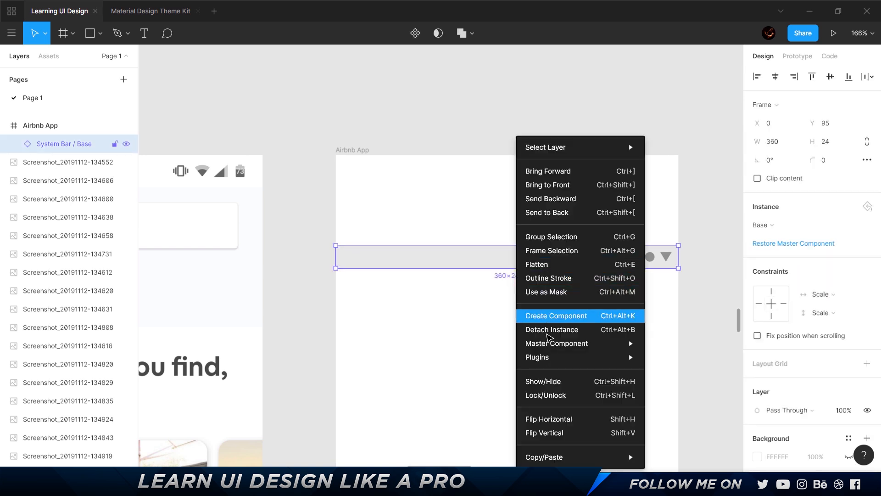
pyautogui.click(547, 331)
pyautogui.hotkey('ctrl', 'g')
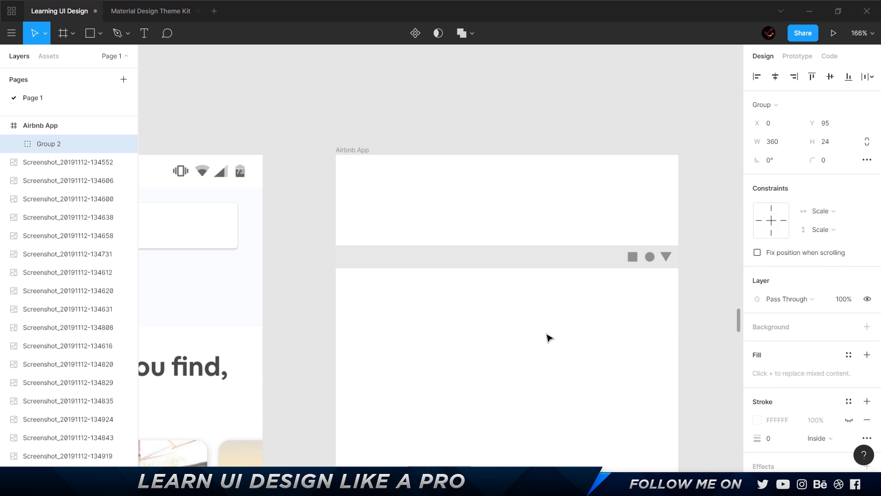
pyautogui.hotkey('ctrl', 'shift', 'g')
pyautogui.hotkey('ctrl', 'shift', 'g')
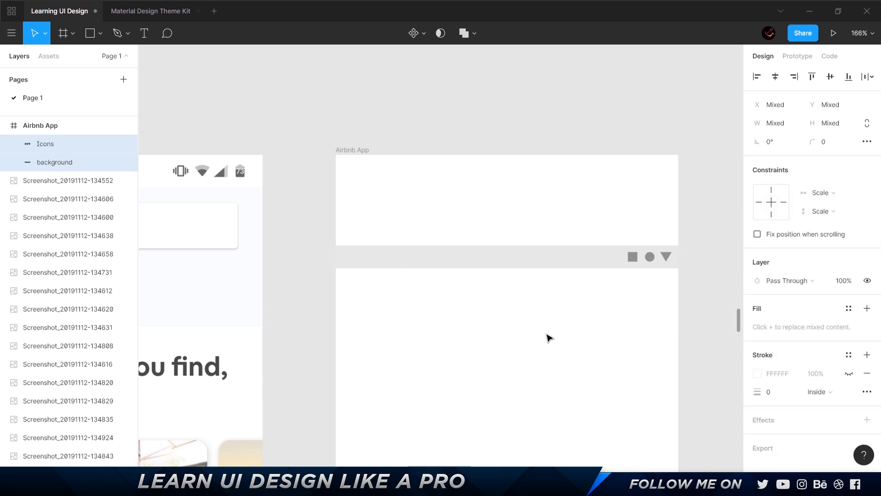
pyautogui.hotkey('ctrl', 'g')
# - Move the system bar group to the top of the Airbnb App frame and fill its background with sampled white (FFFFFF)
pyautogui.moveTo(557, 255); pyautogui.dragTo(547, 166)
pyautogui.doubleClick(430, 172)
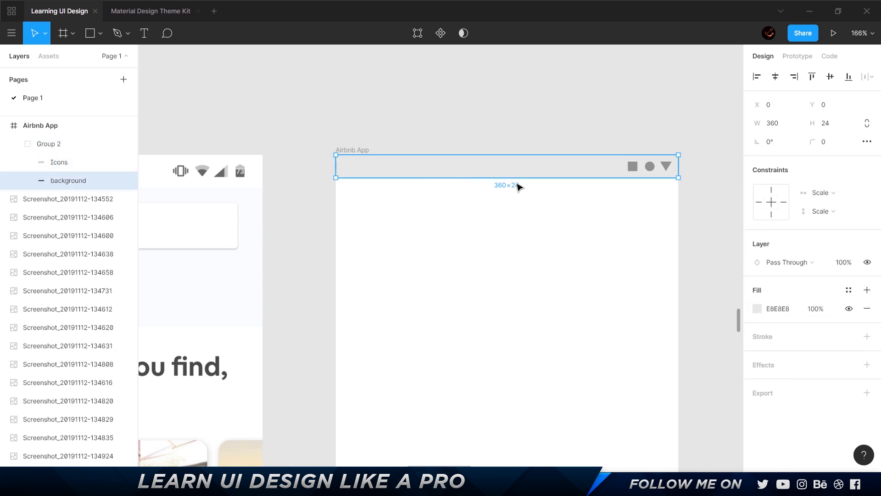
pyautogui.click(481, 137)
pyautogui.click(474, 155)
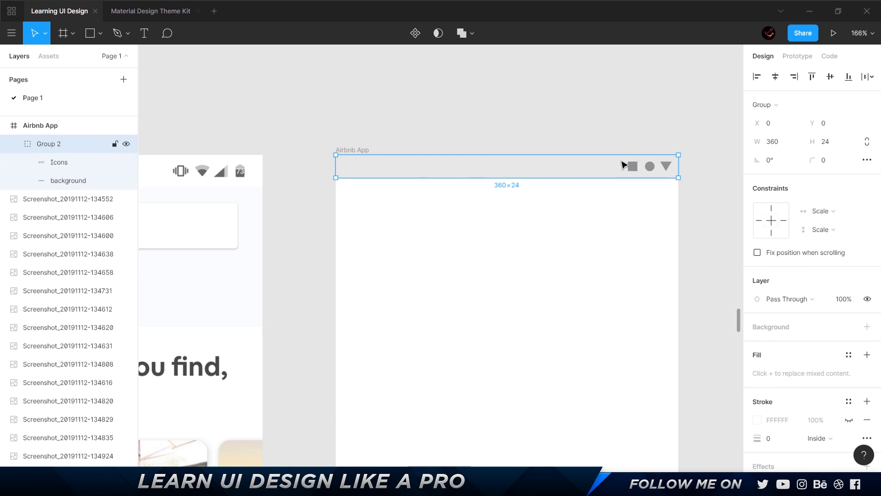
pyautogui.doubleClick(487, 170)
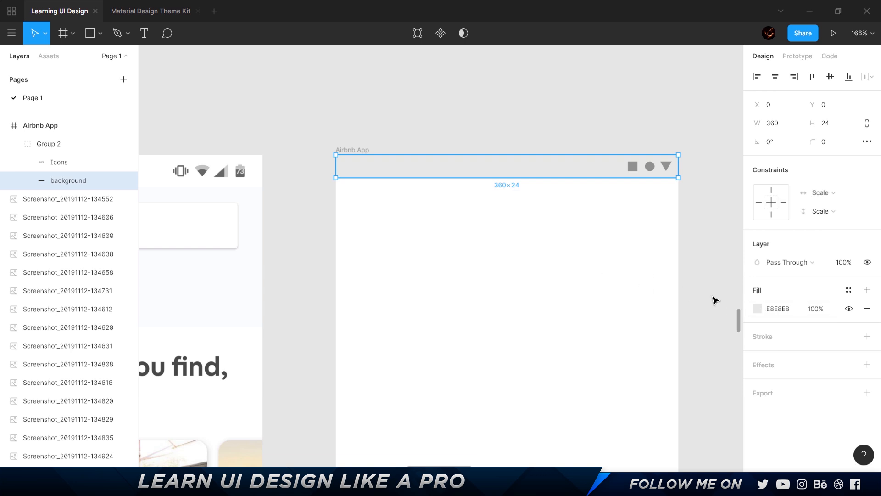
pyautogui.press('i')
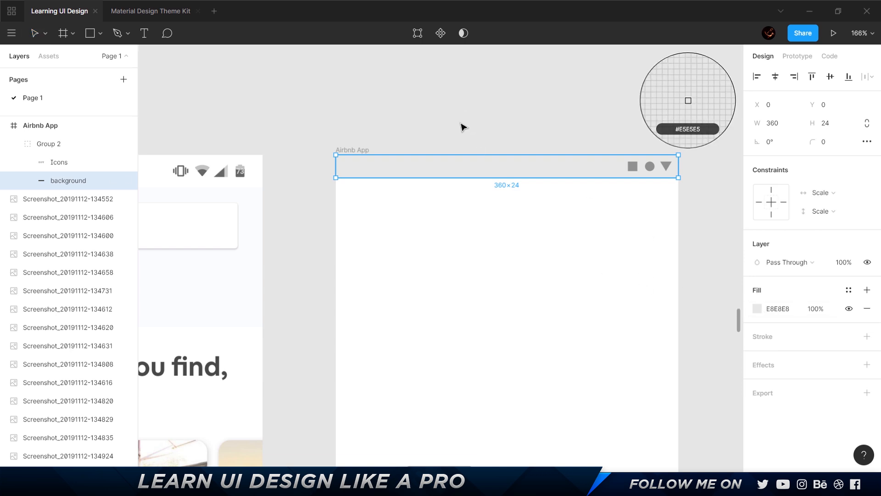
pyautogui.click(478, 131)
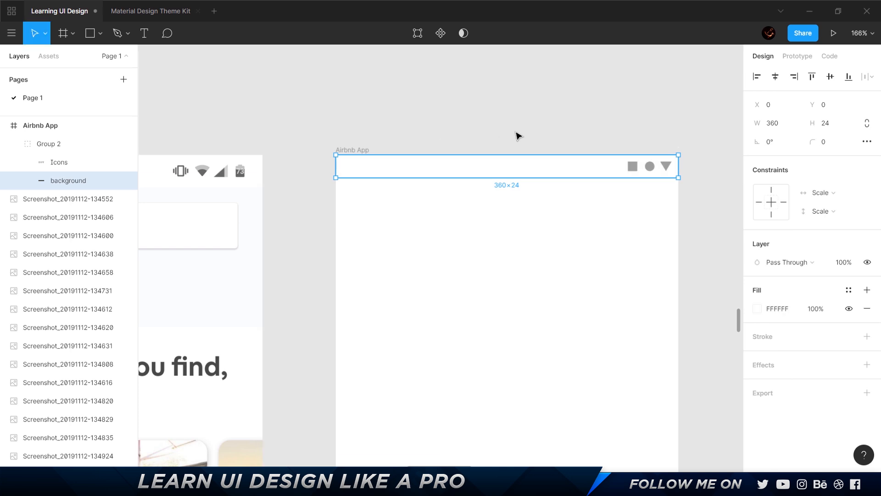
pyautogui.press('Escape')
pyautogui.click(538, 171)
pyautogui.press('Escape')
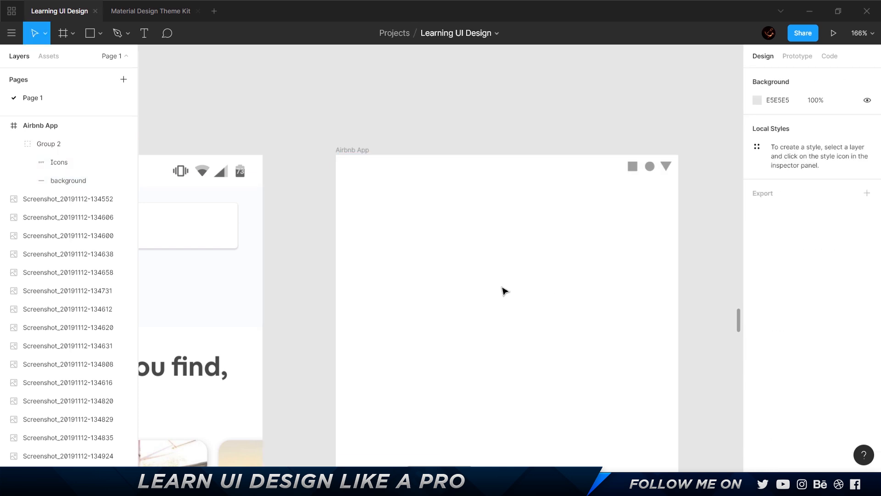
# - Search the Material Design Theme Kit's assets for "search" and bring the Text Field / Search master component into view
pyautogui.hscroll(-5, 581, 212)
pyautogui.scroll(-1, 581, 212)
pyautogui.hscroll(-6, 459, 184)
pyautogui.hscroll(2, 505, 201)
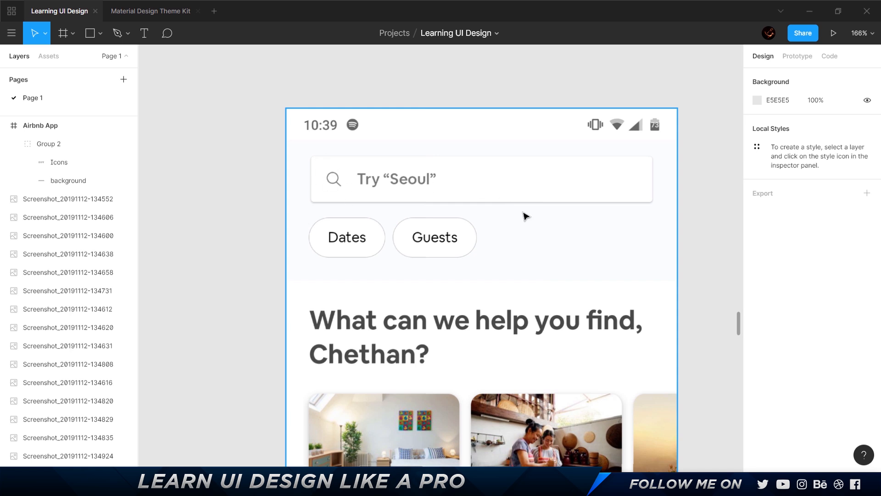
pyautogui.click(150, 11)
pyautogui.doubleClick(45, 81)
pyautogui.write('search')
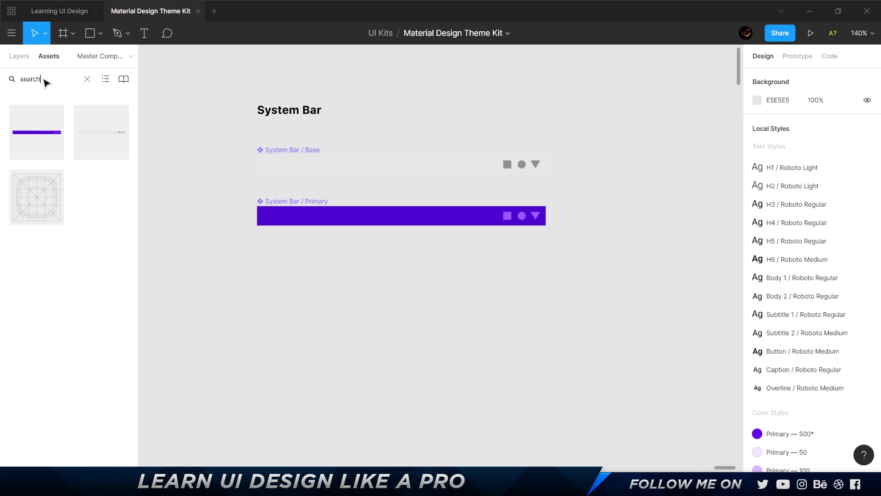
pyautogui.click(105, 148)
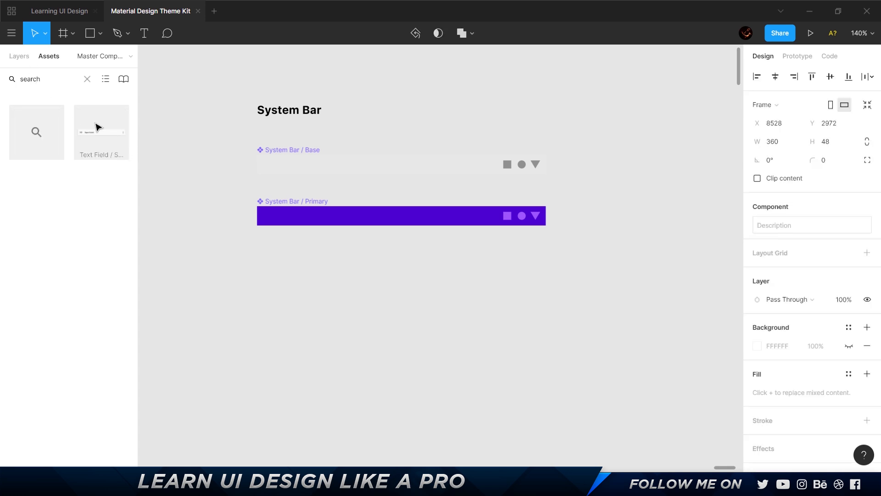
pyautogui.scroll(-6, 260, 130)
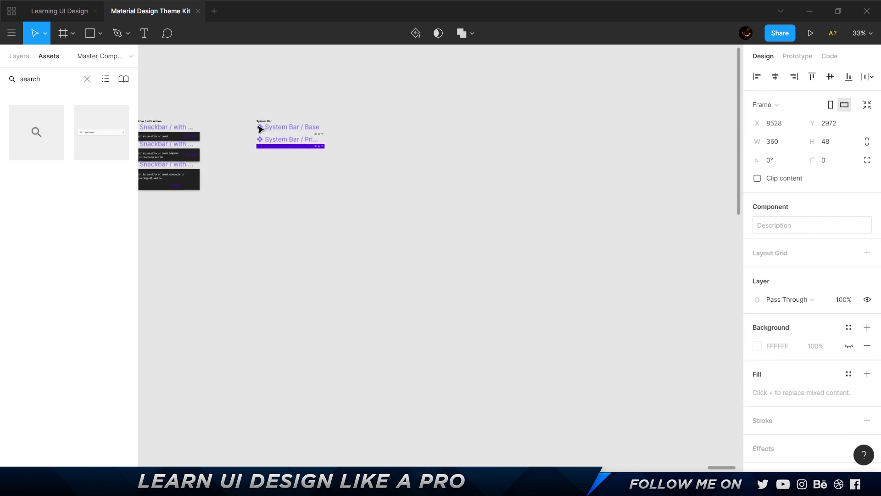
pyautogui.hotkey('shift', '2')
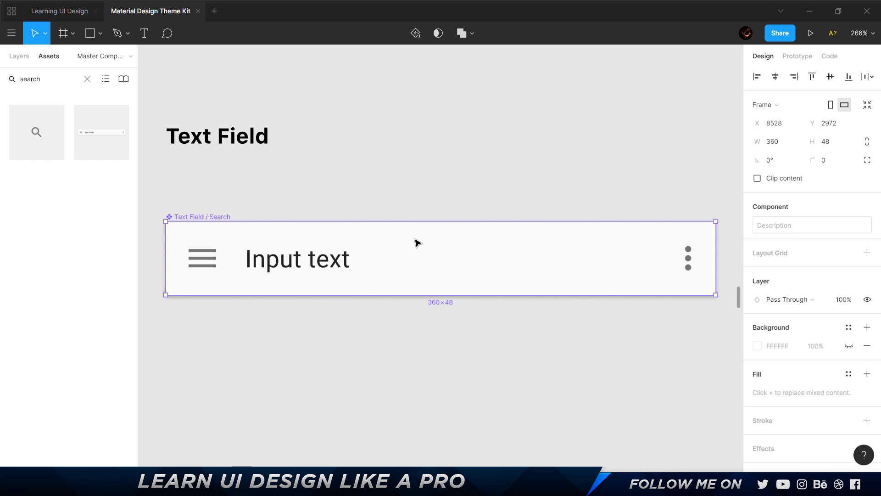
# - Transfer a detached duplicate of Text Field / Search to the "Learning UI Design" file, flush with the Airbnb App frame's sides at Y 2572
pyautogui.moveTo(417, 243); pyautogui.dragTo(422, 370)
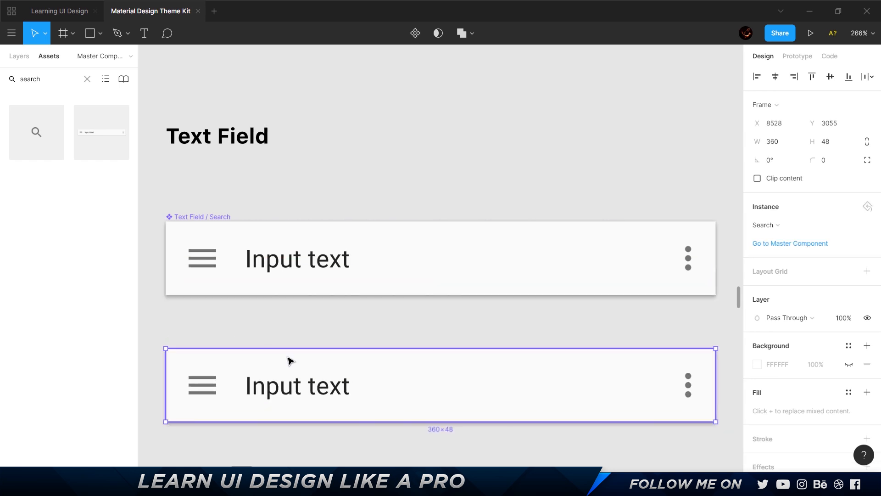
pyautogui.press('Delete')
pyautogui.click(83, 13)
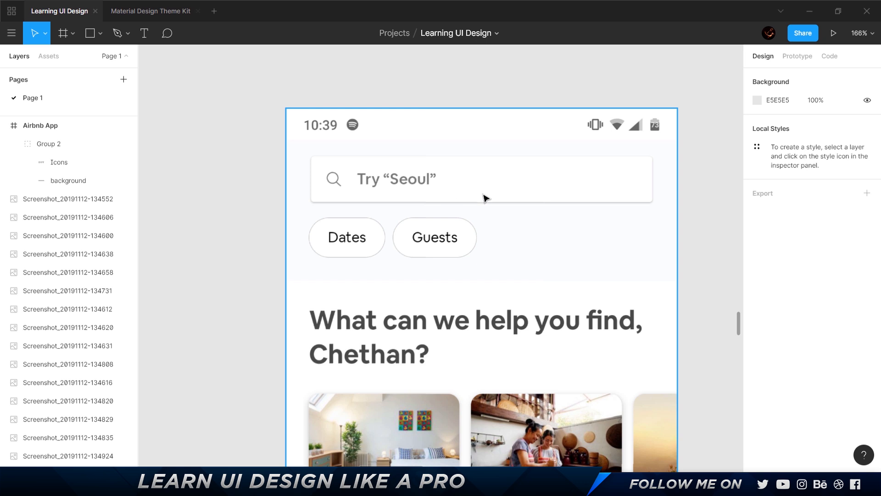
pyautogui.hscroll(10, 465, 195)
pyautogui.hotkey('ctrl', 'v')
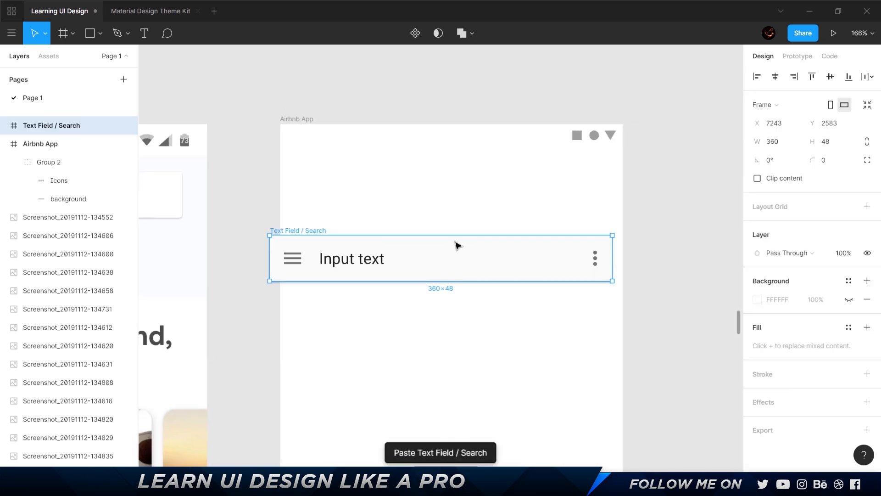
pyautogui.moveTo(408, 265); pyautogui.dragTo(418, 256)
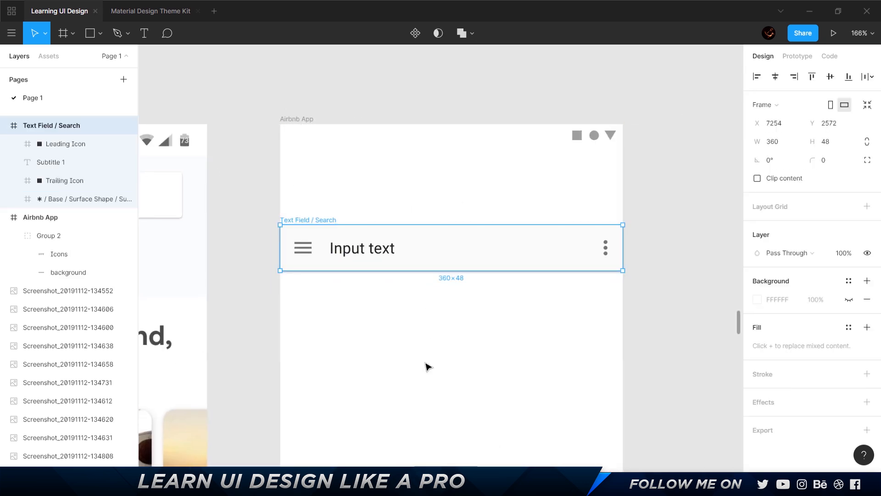
# - Group the search text field placed over the Airbnb App frame
pyautogui.hotkey('ctrl', 'g')
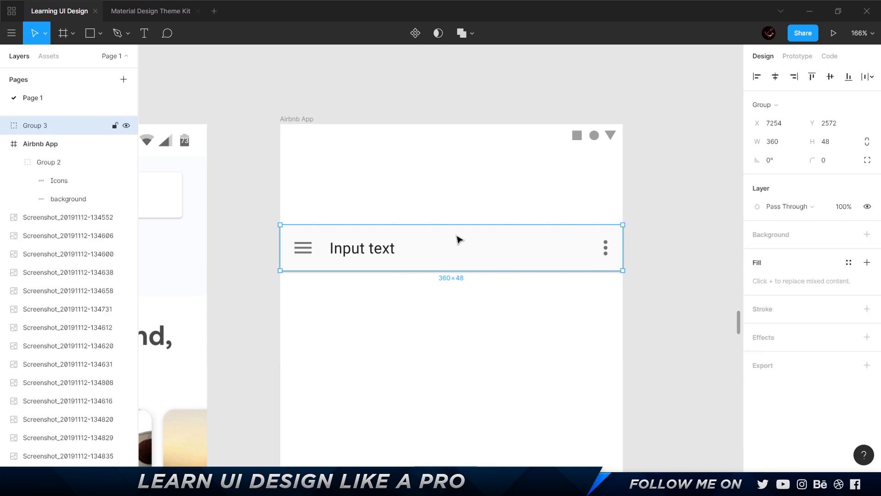
pyautogui.press('Escape')
pyautogui.click(427, 258)
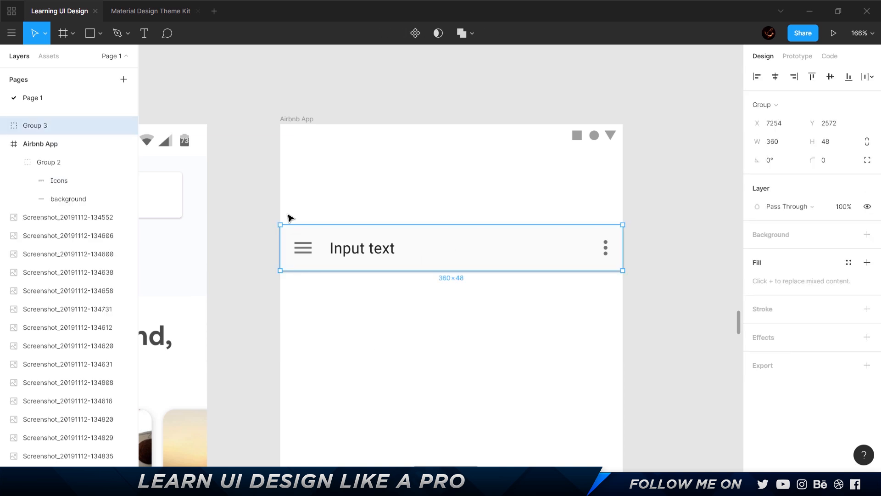
pyautogui.click(281, 119)
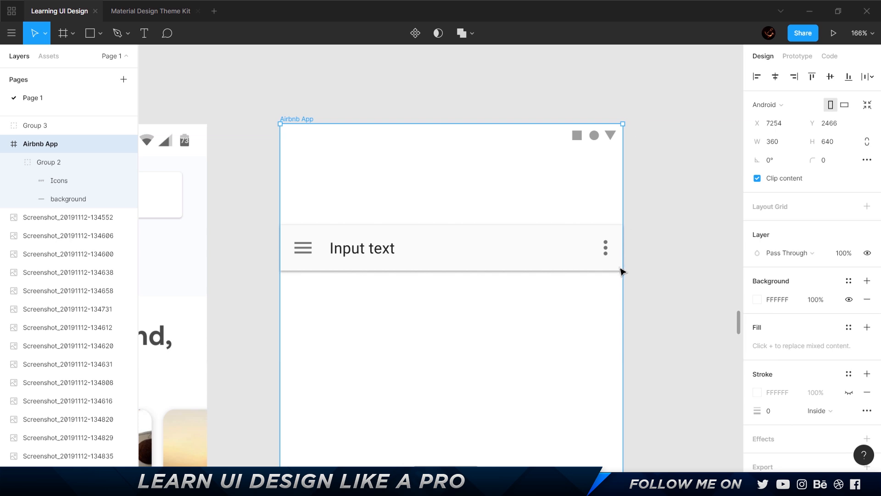
pyautogui.click(704, 242)
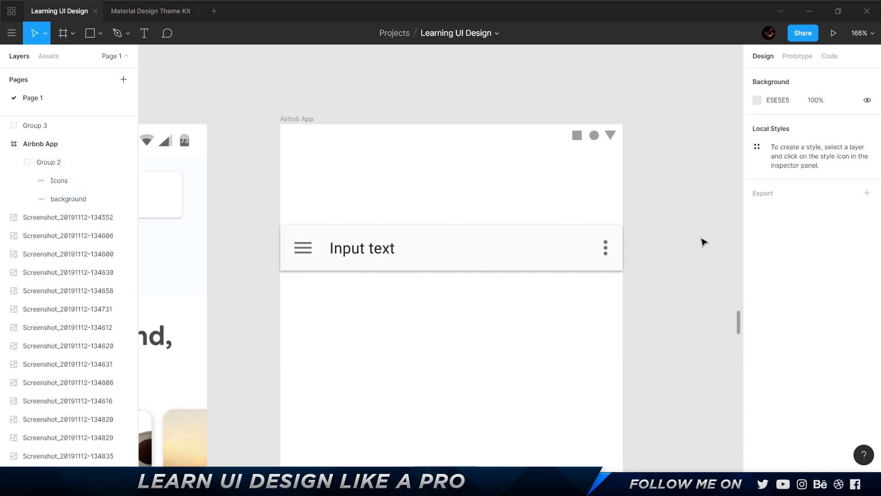
pyautogui.hscroll(-10, 630, 177)
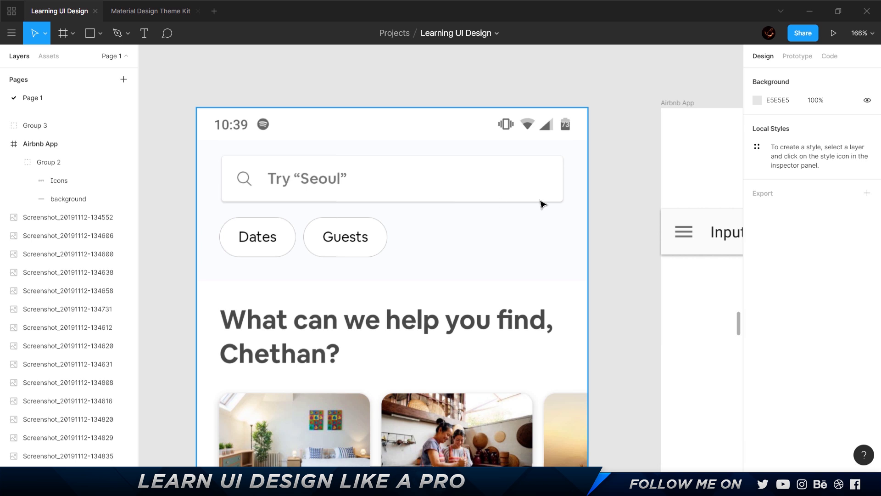
# - Measure the margins around the "Choose amenities" heading in Mobile 01 on the Material Design Theme Kit's Theme Overview page
pyautogui.click(151, 11)
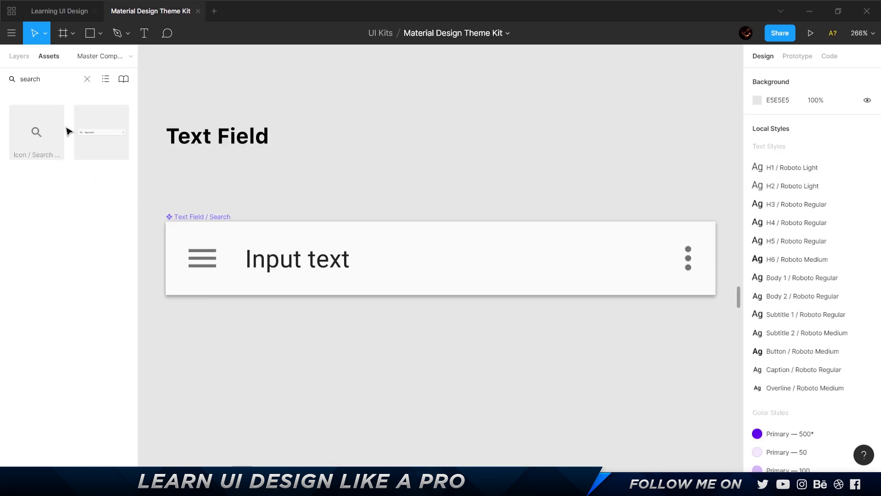
pyautogui.click(19, 56)
pyautogui.click(64, 117)
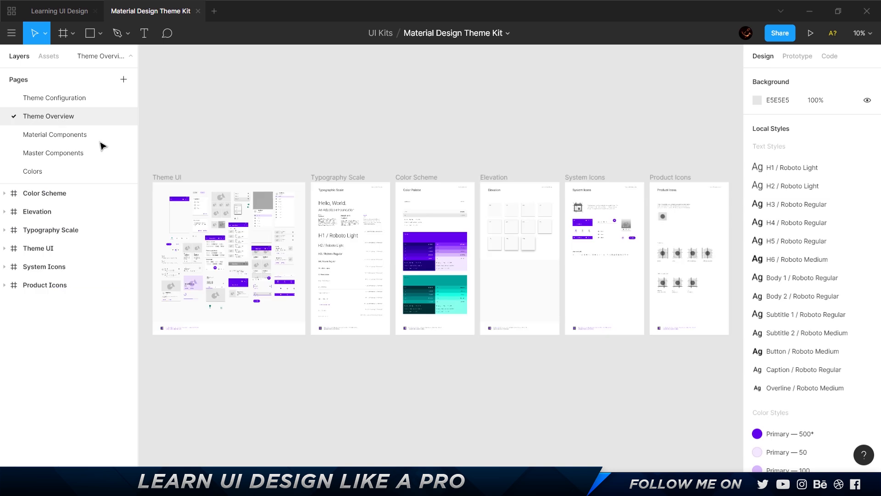
pyautogui.click(183, 215)
pyautogui.hotkey('shift', '2')
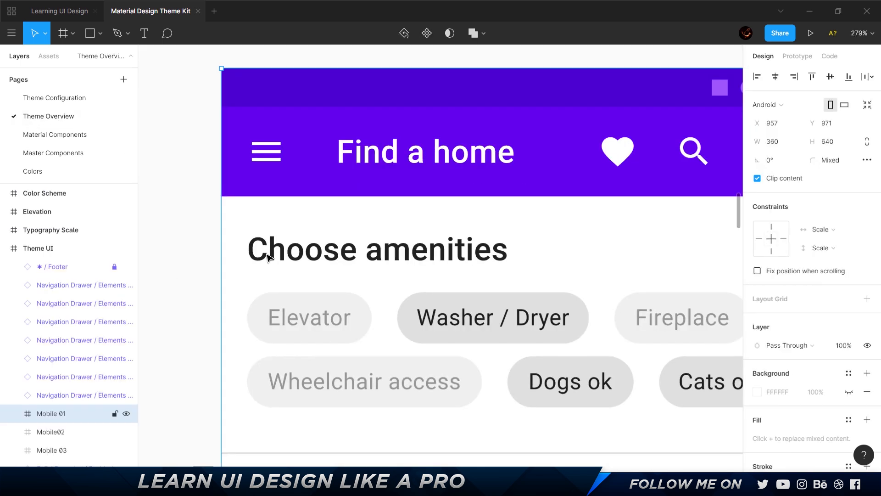
pyautogui.click(315, 252)
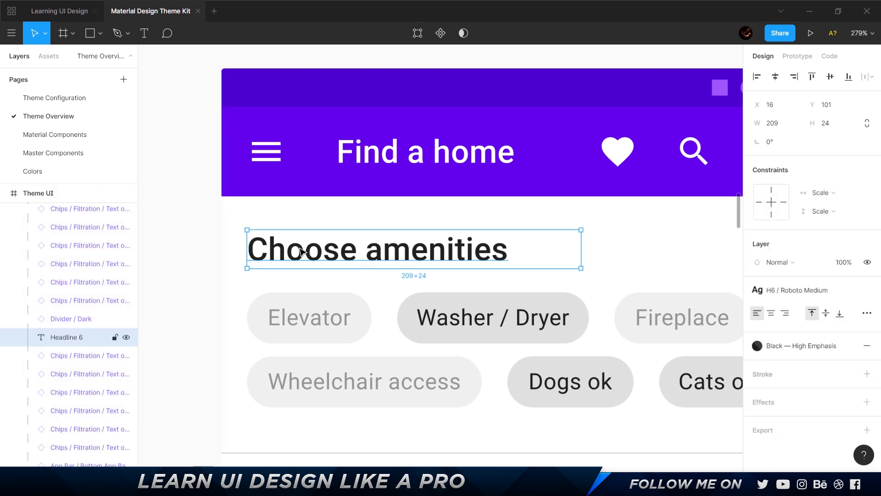
pyautogui.press('alt')
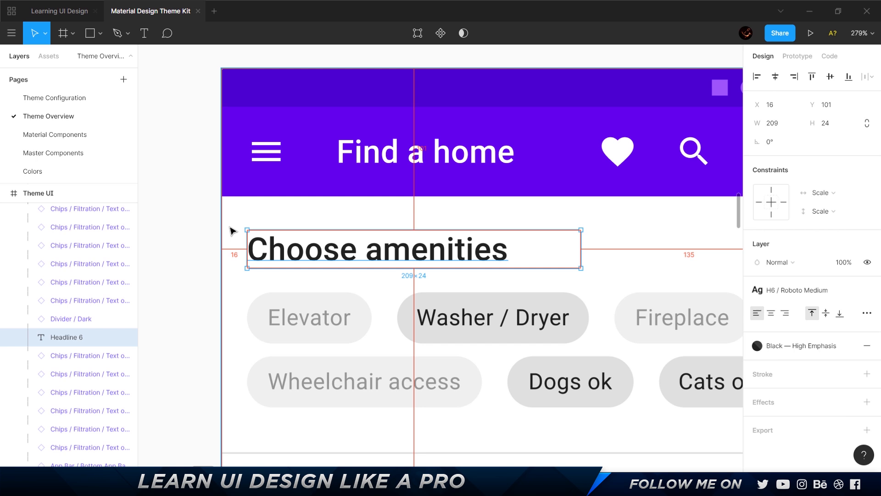
# - Show rulers in the "Learning UI Design" file and place a vertical guide at X 6790 along the screenshot's content edge
pyautogui.click(86, 4)
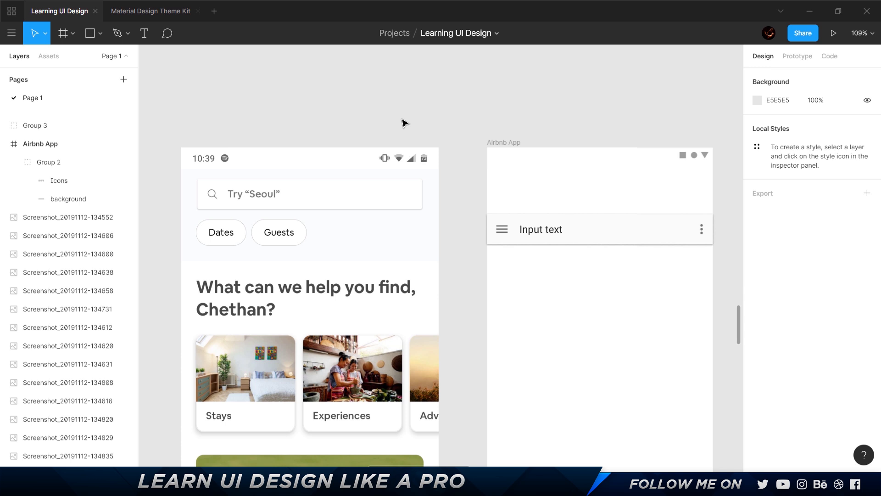
pyautogui.scroll(5, 360, 251)
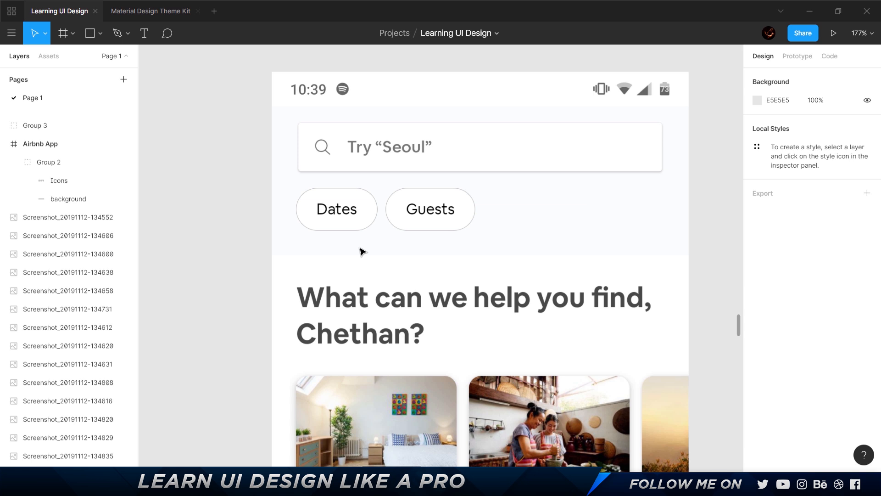
pyautogui.hotkey('shift', 'r')
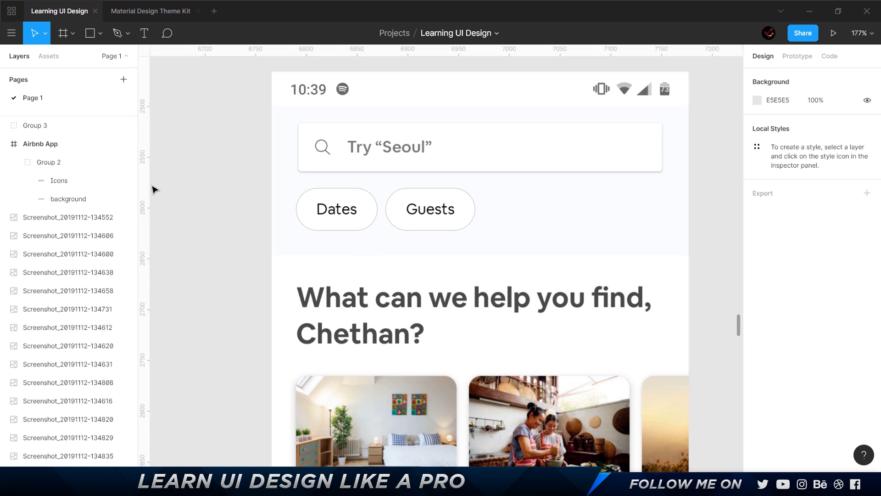
pyautogui.moveTo(143, 184); pyautogui.dragTo(299, 194)
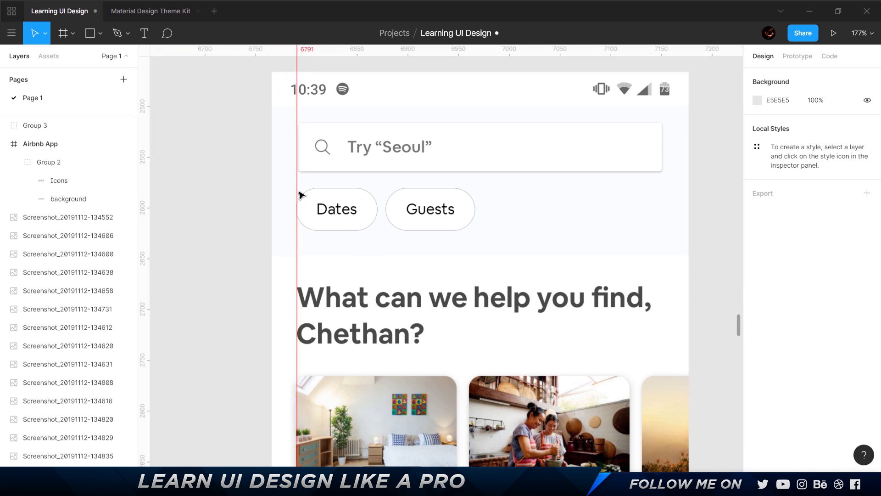
pyautogui.scroll(5, 295, 440)
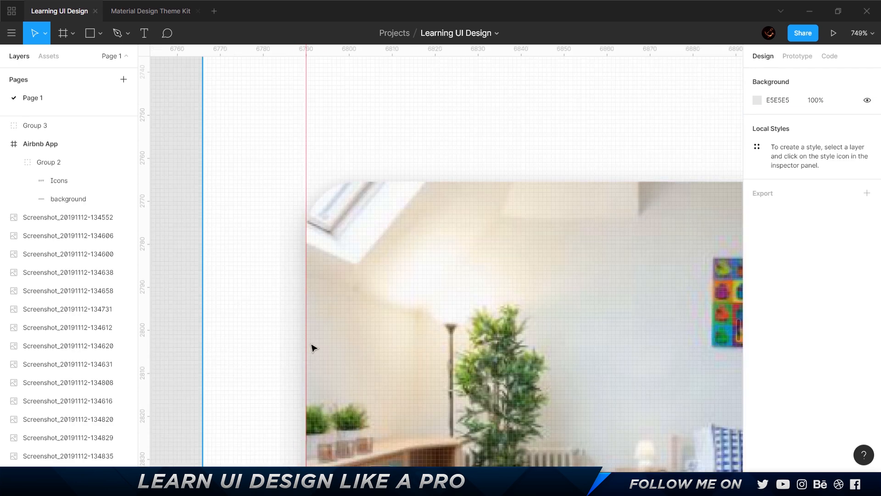
pyautogui.moveTo(296, 345); pyautogui.dragTo(309, 346)
# - Measure the content guide's distance from the screenshot group's edge and examine the search field spacing in the annotated screenshots
pyautogui.scroll(-3, 309, 346)
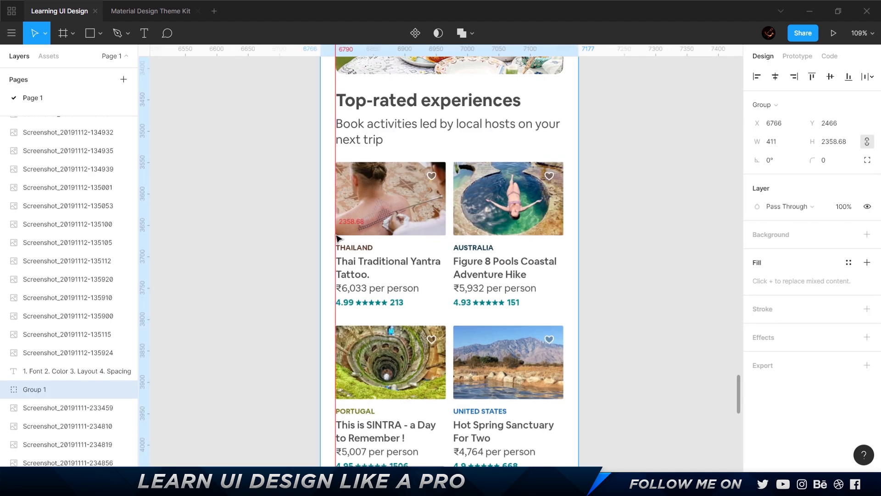
pyautogui.scroll(5, 337, 238)
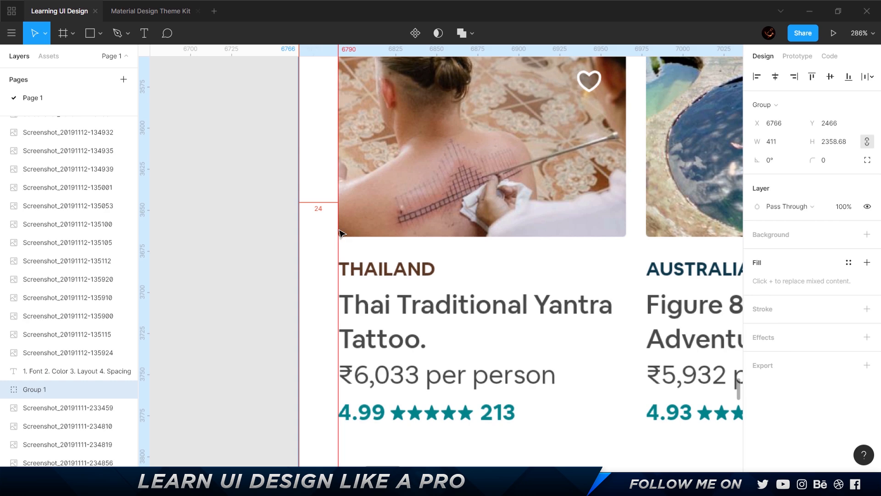
pyautogui.scroll(-15, 342, 234)
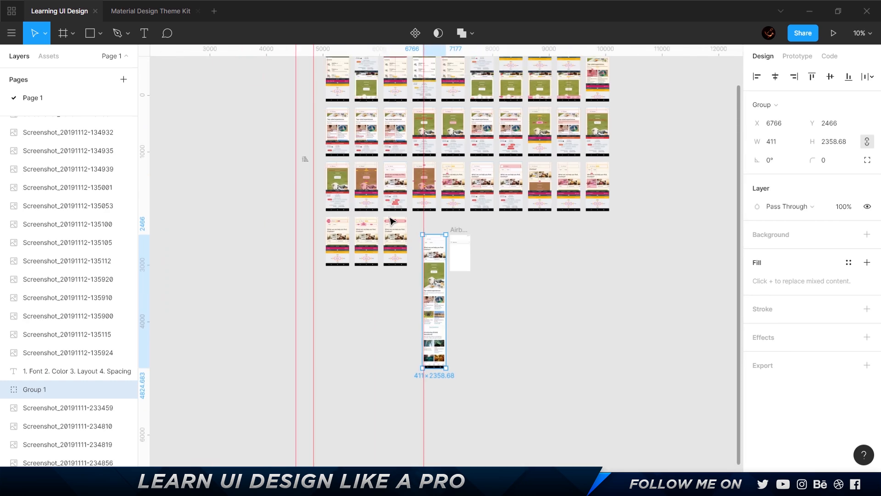
pyautogui.scroll(10, 362, 230)
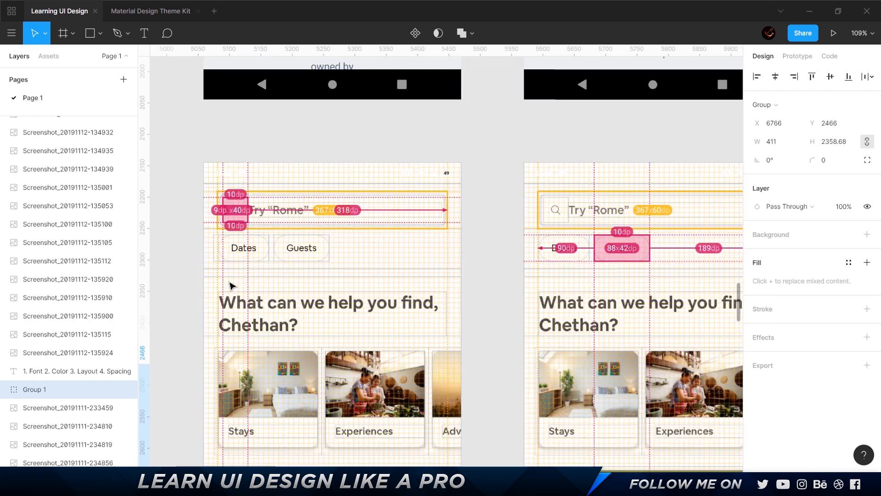
pyautogui.hscroll(8, 403, 153)
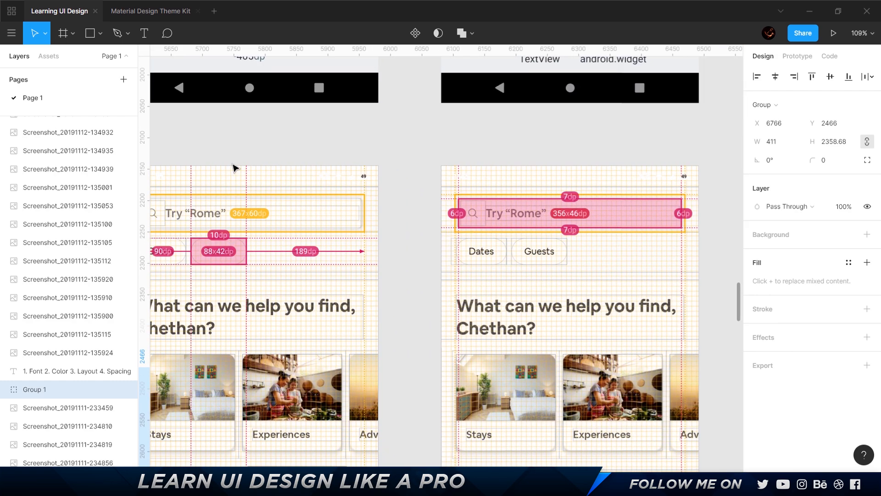
pyautogui.hscroll(3, 452, 194)
pyautogui.scroll(8, 345, 214)
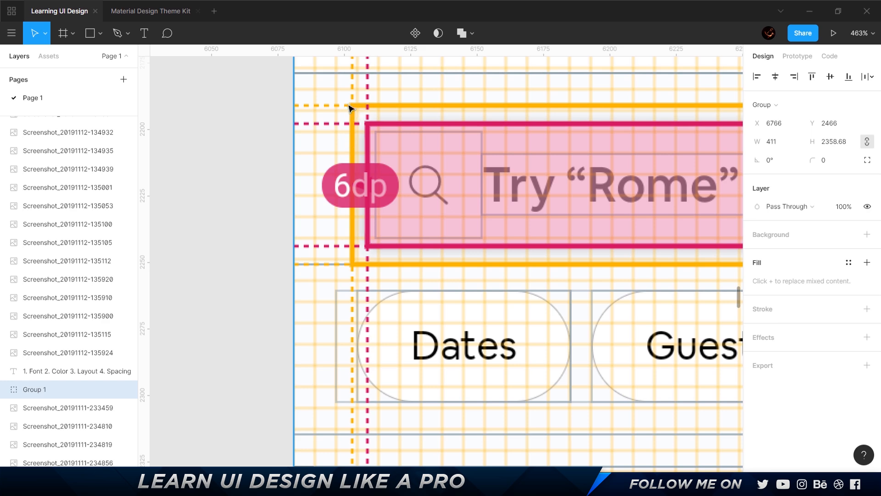
pyautogui.scroll(-10, 363, 181)
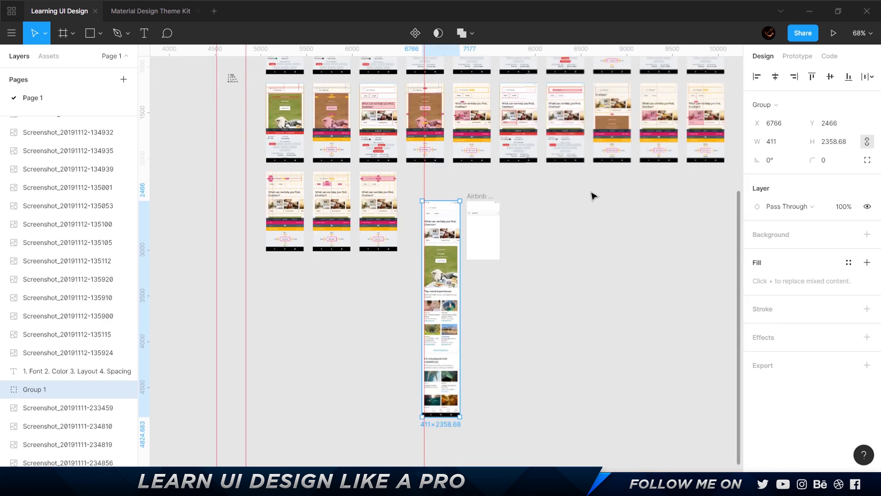
pyautogui.scroll(-10, 288, 160)
# - Move the search field group to X 7278, 24 px inside the Airbnb App frame's left edge
pyautogui.scroll(15, 263, 142)
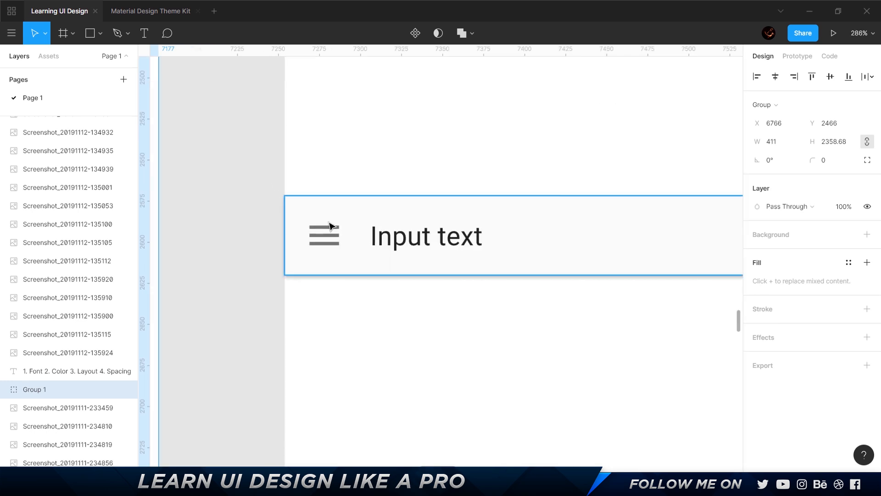
pyautogui.click(330, 226)
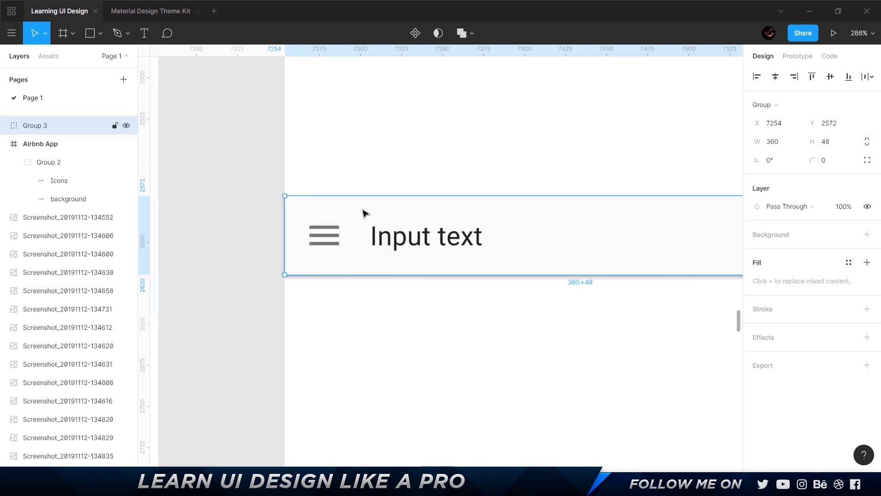
pyautogui.moveTo(363, 219); pyautogui.dragTo(405, 218)
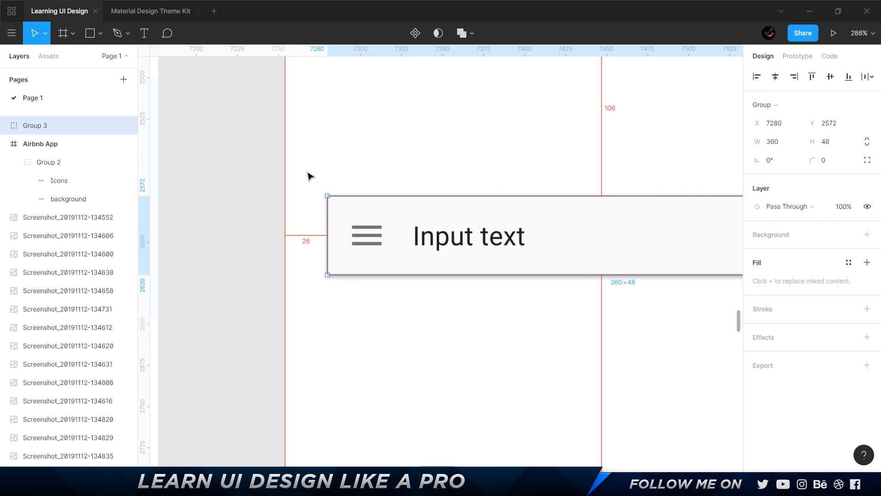
pyautogui.press('Left')
pyautogui.press('Left')
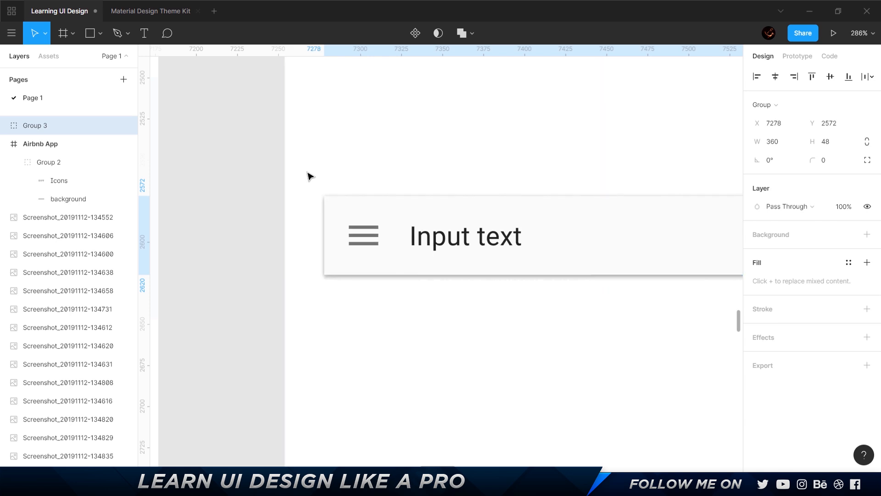
# - Ungroup the search field completely into its separate icon paths, text, rectangles and cut-corner frames
pyautogui.scroll(4, 309, 175)
pyautogui.hscroll(4, 497, 255)
pyautogui.scroll(-2, 497, 256)
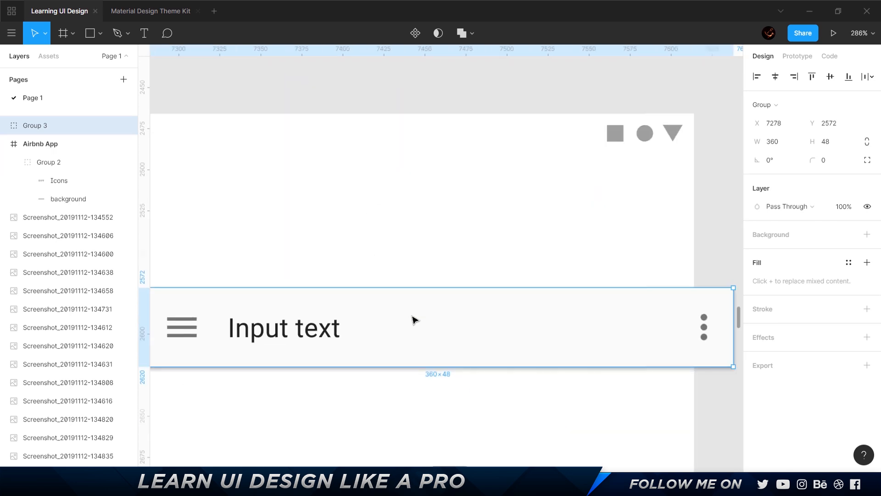
pyautogui.scroll(-1, 445, 260)
pyautogui.hscroll(1, 445, 260)
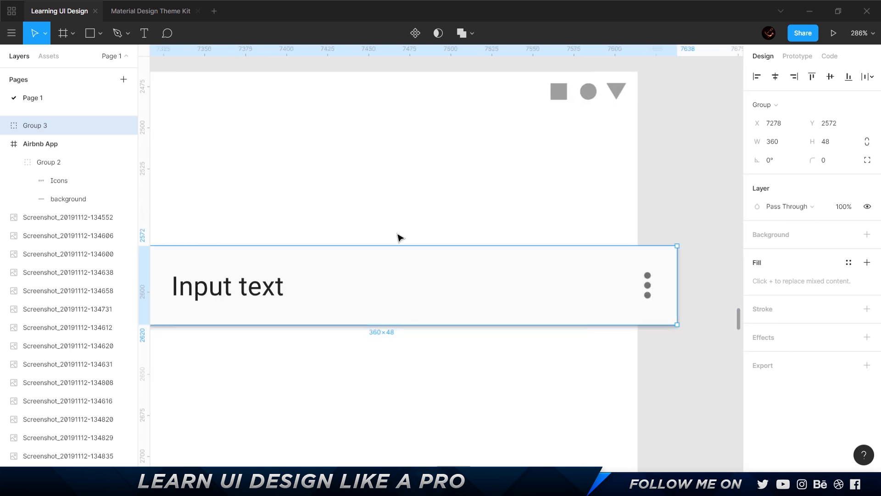
pyautogui.scroll(-5, 358, 235)
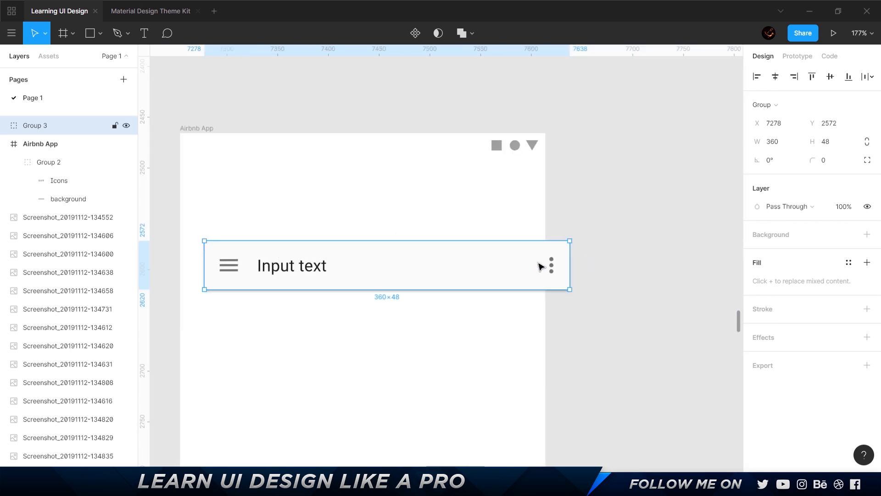
pyautogui.moveTo(571, 269)
pyautogui.mouseDown()
pyautogui.moveTo(303, 269)
pyautogui.moveTo(570, 268)
pyautogui.mouseUp()
pyautogui.hotkey('ctrl', 'shift', 'g')
pyautogui.hotkey('ctrl', 'shift', 'g')
pyautogui.hotkey('ctrl', 'shift', 'g')
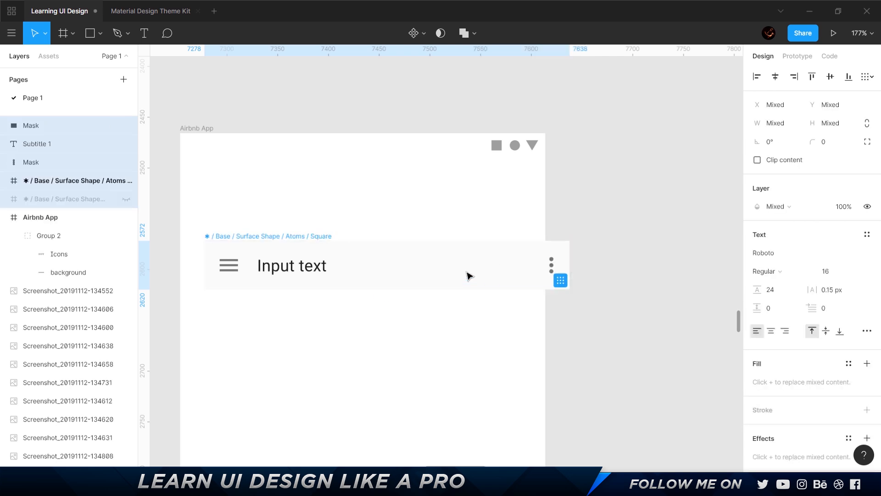
pyautogui.hotkey('ctrl', 'z')
pyautogui.hotkey('ctrl', 'shift', 'g')
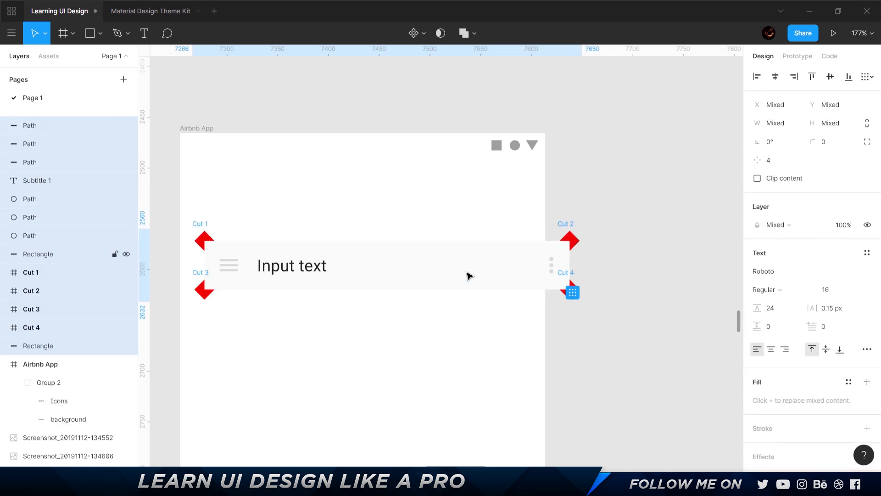
# - Delete the four red cut-corner frames around the search field
pyautogui.press('Escape')
pyautogui.click(577, 244)
pyautogui.press('Delete')
pyautogui.click(576, 292)
pyautogui.press('Delete')
pyautogui.click(205, 292)
pyautogui.press('Delete')
pyautogui.click(197, 247)
pyautogui.press('Delete')
# - Group the search field's three menu lines, and group its three overflow dots separately
pyautogui.moveTo(245, 320); pyautogui.dragTo(218, 228)
pyautogui.keyDown('shift'); pyautogui.click(253, 250); pyautogui.keyUp('shift')
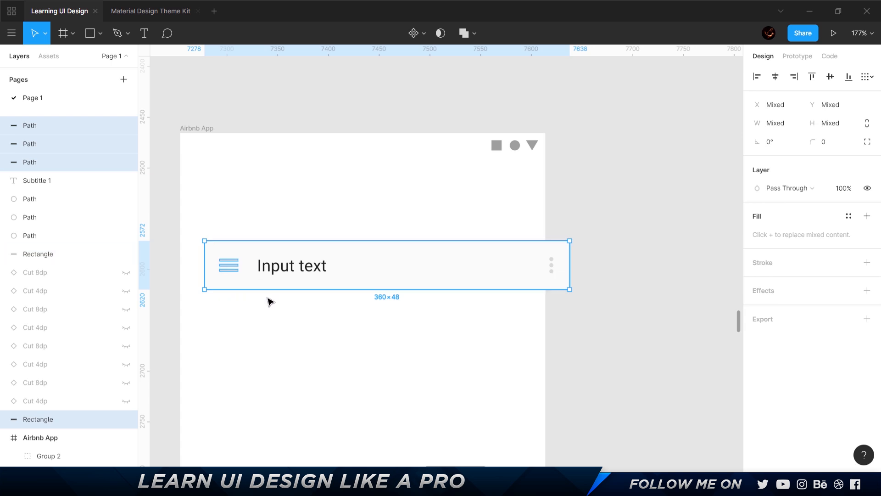
pyautogui.hotkey('ctrl', 'g')
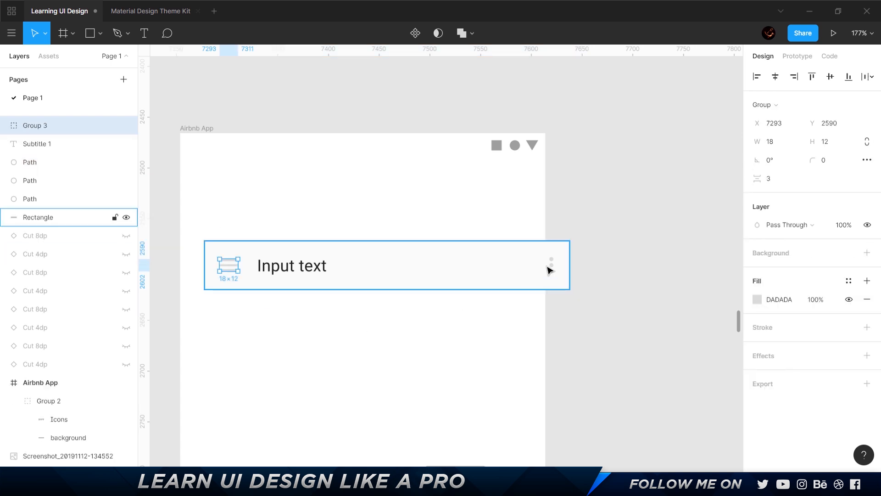
pyautogui.moveTo(576, 309); pyautogui.dragTo(531, 280)
pyautogui.keyDown('shift'); pyautogui.click(531, 279); pyautogui.keyUp('shift')
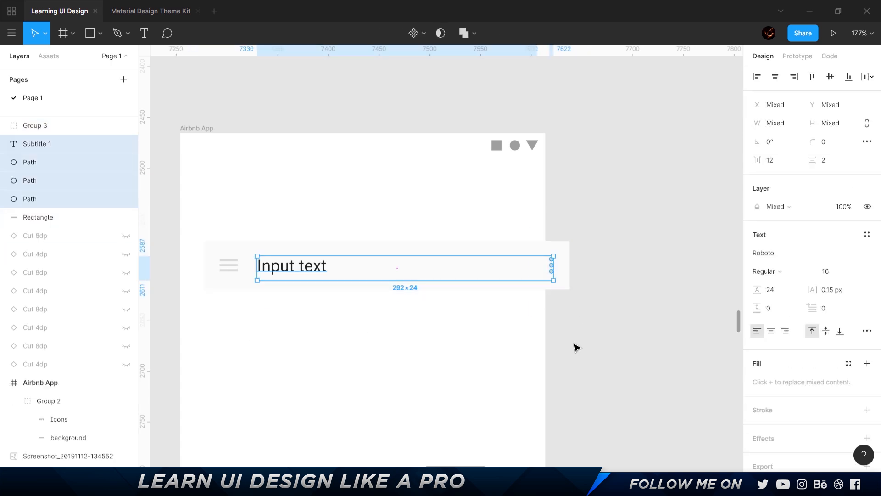
pyautogui.keyDown('shift'); pyautogui.click(419, 272); pyautogui.keyUp('shift')
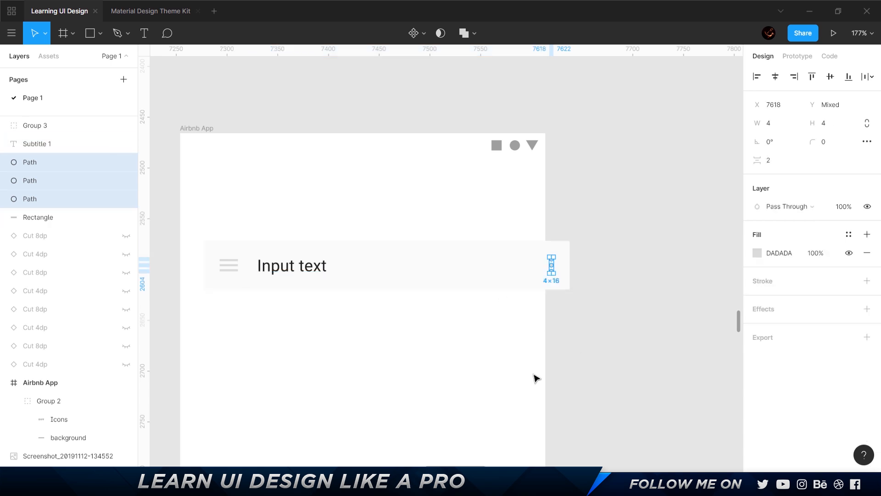
pyautogui.hotkey('ctrl', 'g')
# - Fill the search field's background rectangle with dark gray (676767)
pyautogui.click(526, 266)
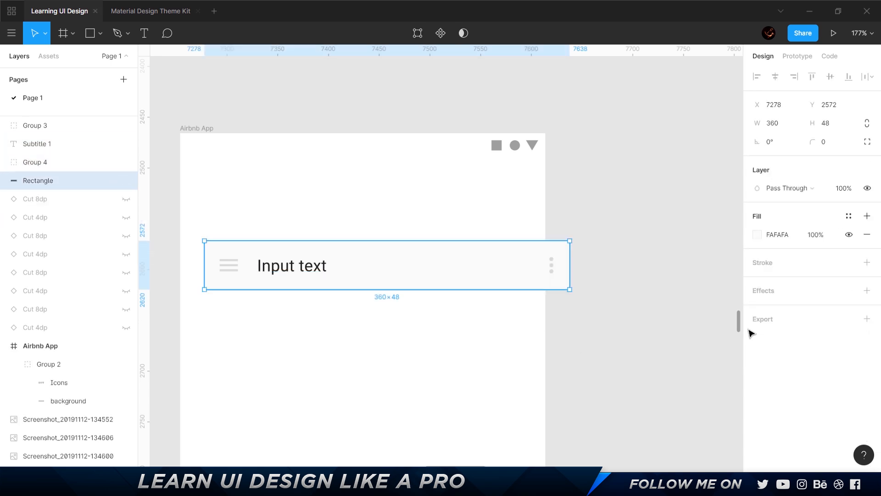
pyautogui.click(758, 234)
pyautogui.moveTo(606, 216); pyautogui.dragTo(488, 275)
pyautogui.click(584, 373)
# - Move the three-dot group inside the Airbnb App frame and narrow the search field's rectangle to 309 px
pyautogui.click(499, 267)
pyautogui.click(507, 274)
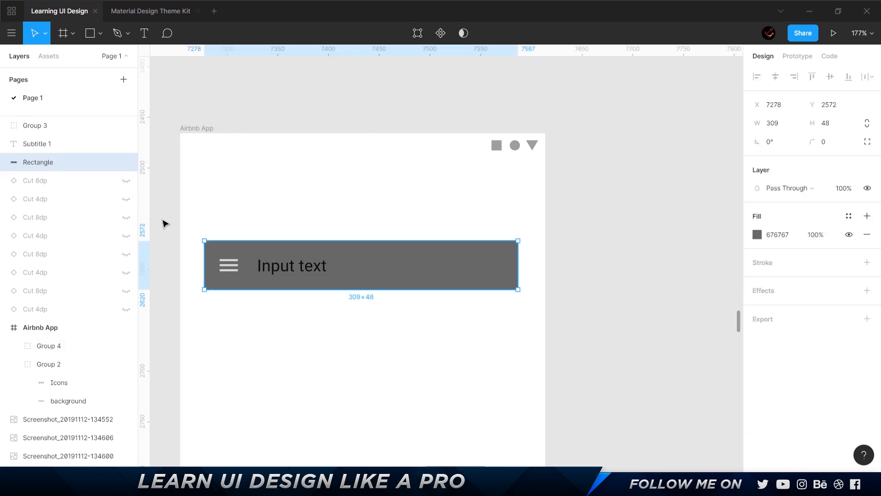
# - Transfer the search field's menu icon, text and rectangle into the Airbnb App frame, positioned at about X 7270, Y 2574
pyautogui.moveTo(187, 226); pyautogui.dragTo(423, 320)
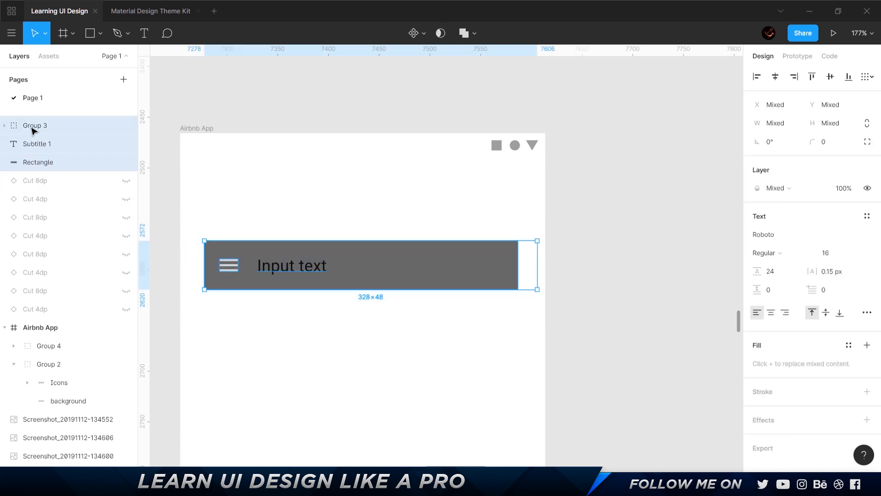
pyautogui.hotkey('ctrl', 'x')
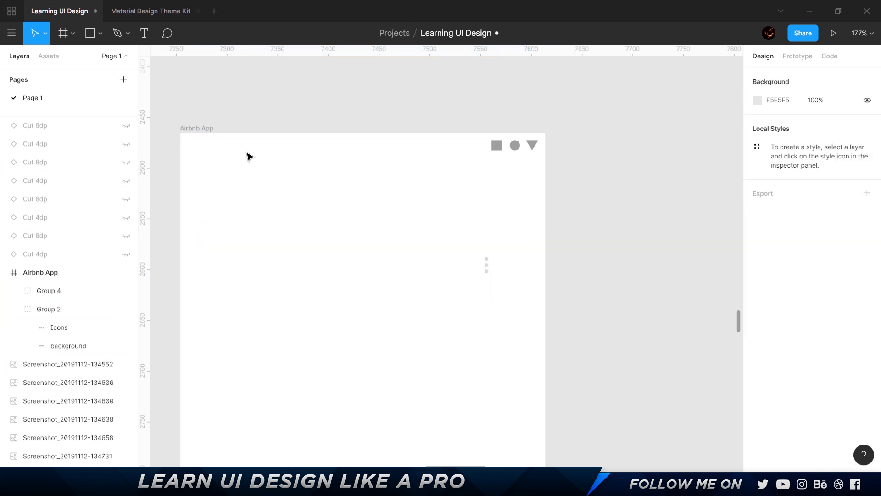
pyautogui.click(207, 129)
pyautogui.hotkey('ctrl', 'v')
pyautogui.moveTo(405, 285); pyautogui.dragTo(403, 261)
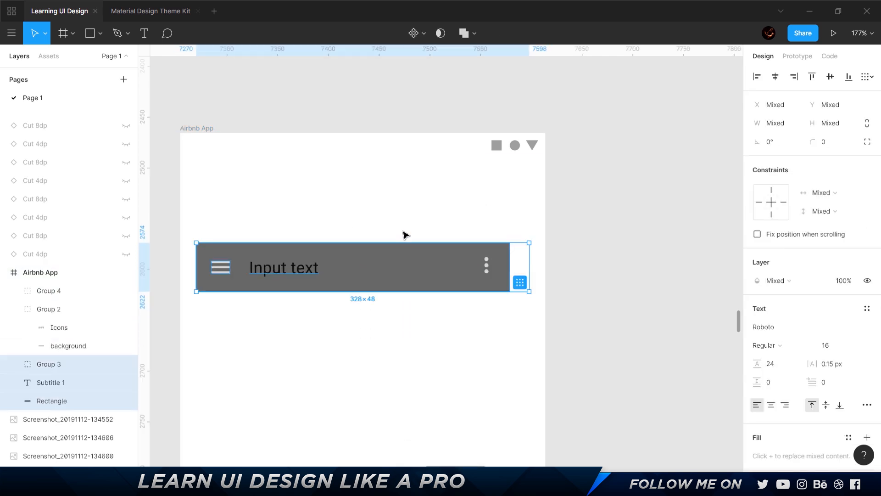
# - Widen the search field's background rectangle to 320 px, checking its distances to the Airbnb App frame's edges
pyautogui.click(578, 297)
pyautogui.click(511, 267)
pyautogui.moveTo(518, 267); pyautogui.dragTo(524, 271)
pyautogui.click(527, 298)
pyautogui.scroll(3, 527, 299)
pyautogui.click(514, 332)
pyautogui.press('alt')
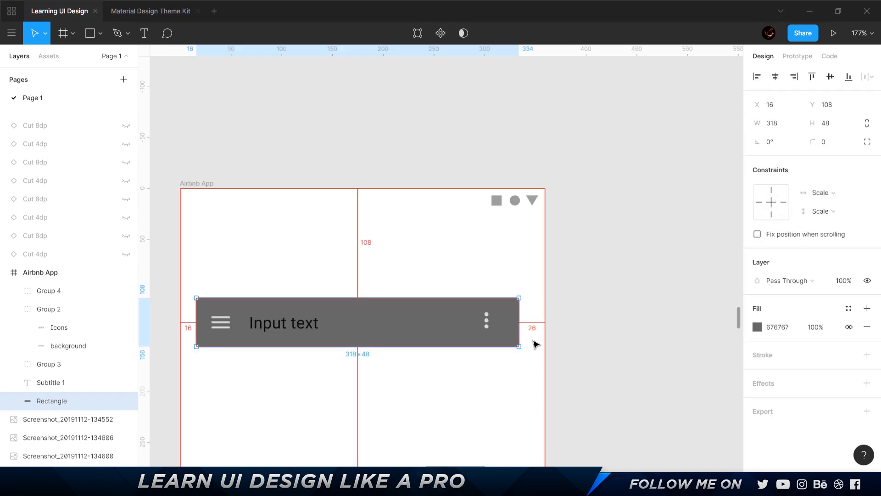
pyautogui.scroll(5, 536, 344)
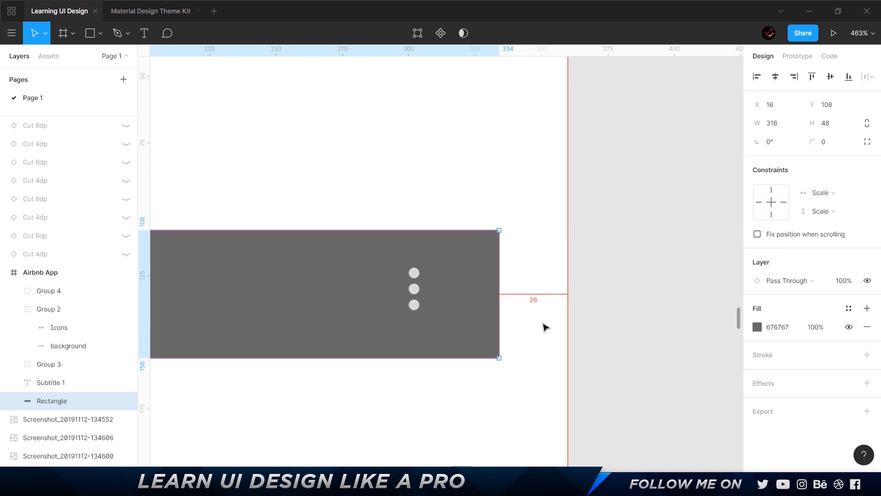
pyautogui.click(782, 128)
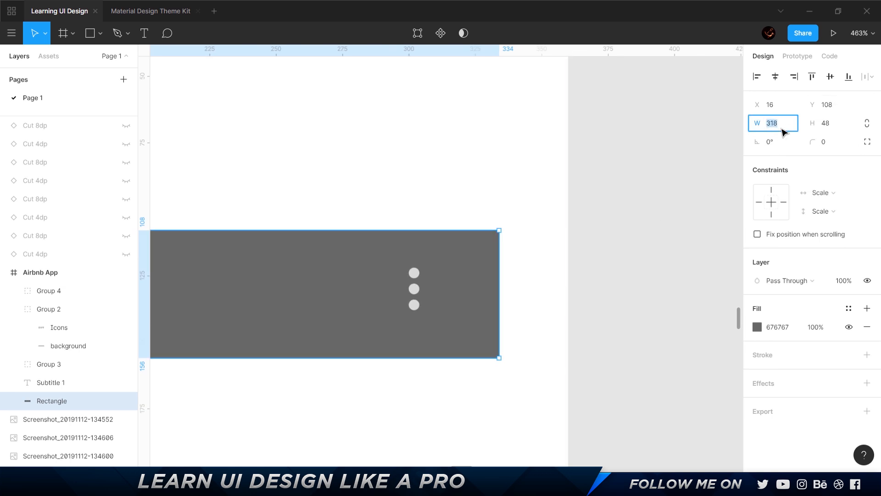
pyautogui.write('320')
pyautogui.press('Return')
pyautogui.click(611, 289)
pyautogui.click(476, 301)
pyautogui.scroll(-5, 544, 344)
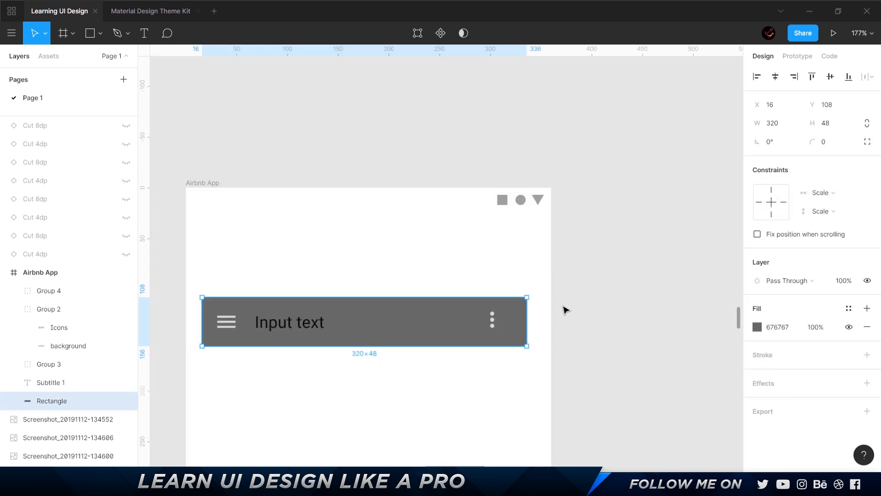
# - Round the search field rectangle's corners with a radius of 4
pyautogui.moveTo(334, 277); pyautogui.dragTo(493, 220)
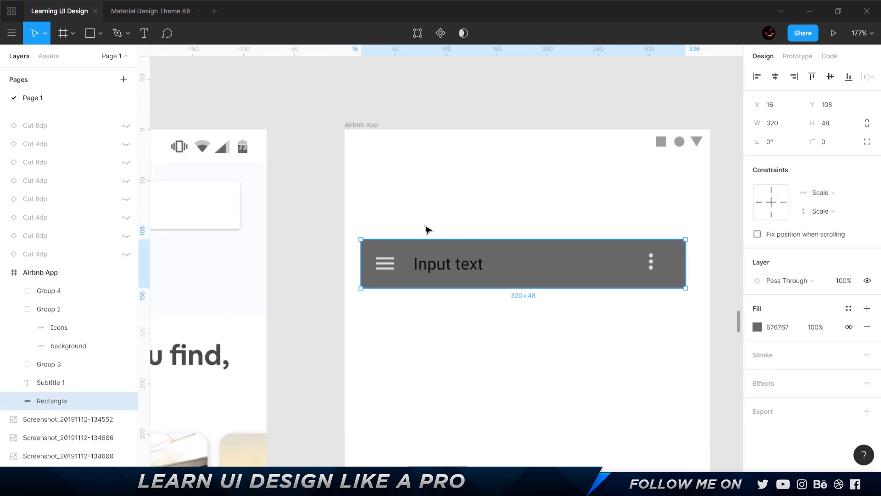
pyautogui.scroll(5, 255, 216)
pyautogui.scroll(-2, 257, 217)
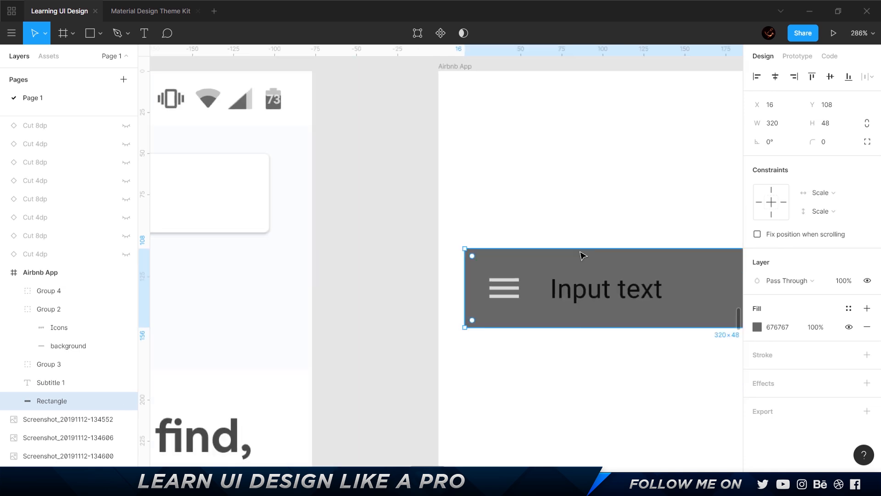
pyautogui.click(832, 144)
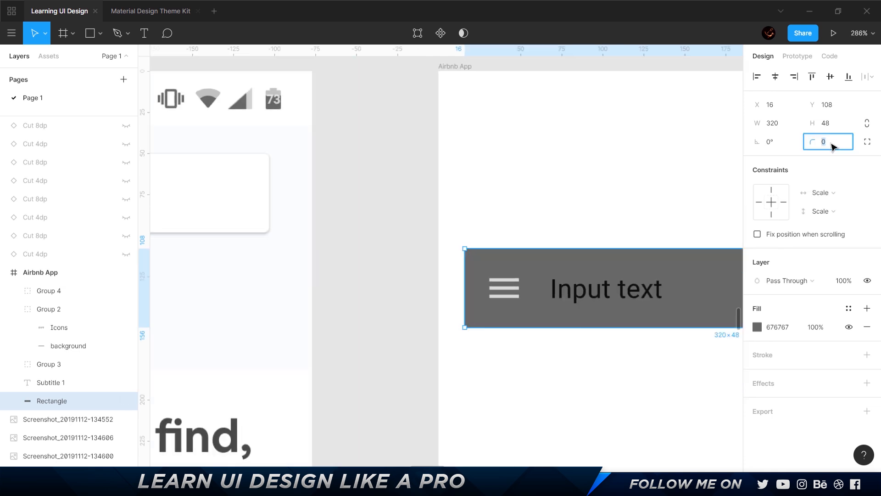
pyautogui.write('4')
pyautogui.press('Return')
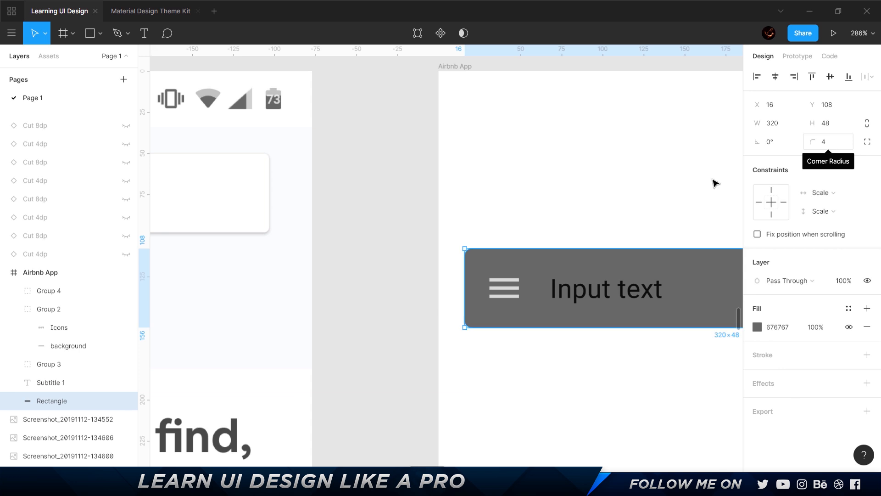
pyautogui.click(627, 188)
# - Compare the search field with the original screenshot and delete its menu icon and overflow-dot groups
pyautogui.hscroll(-1, 569, 193)
pyautogui.hscroll(-15, 569, 192)
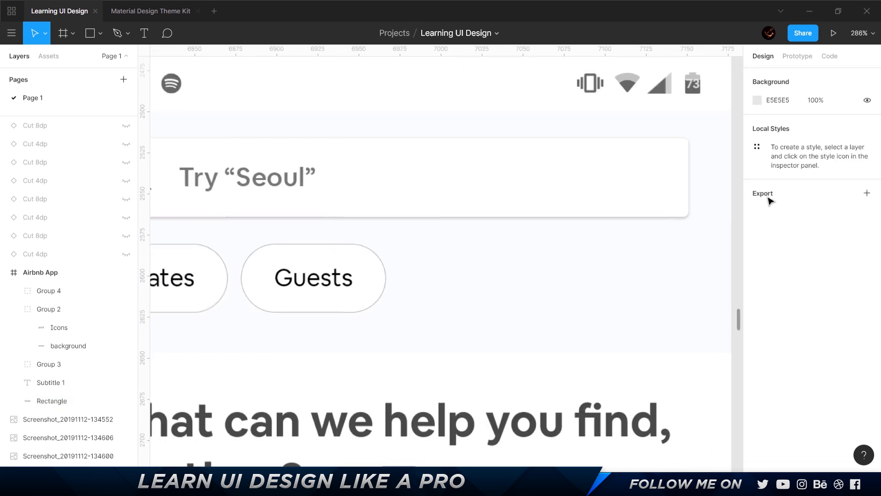
pyautogui.hscroll(2, 665, 240)
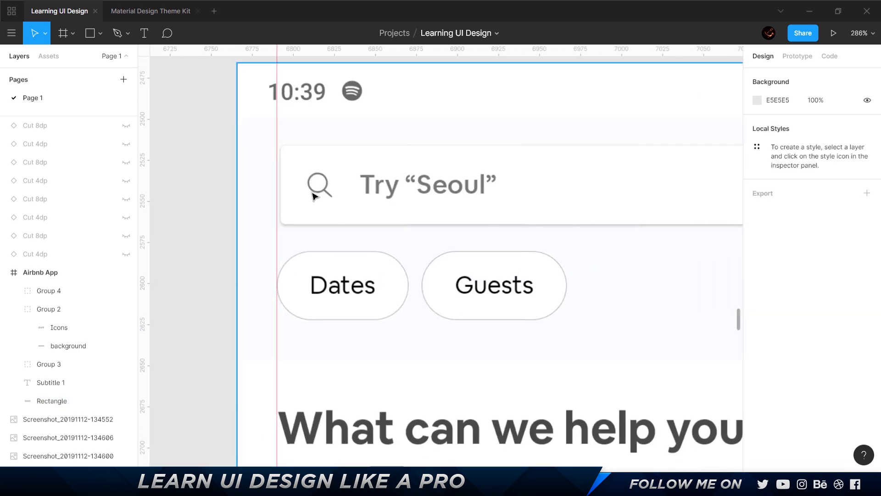
pyautogui.scroll(2, 327, 225)
pyautogui.hscroll(20, 545, 238)
pyautogui.scroll(-2, 497, 274)
pyautogui.click(236, 301)
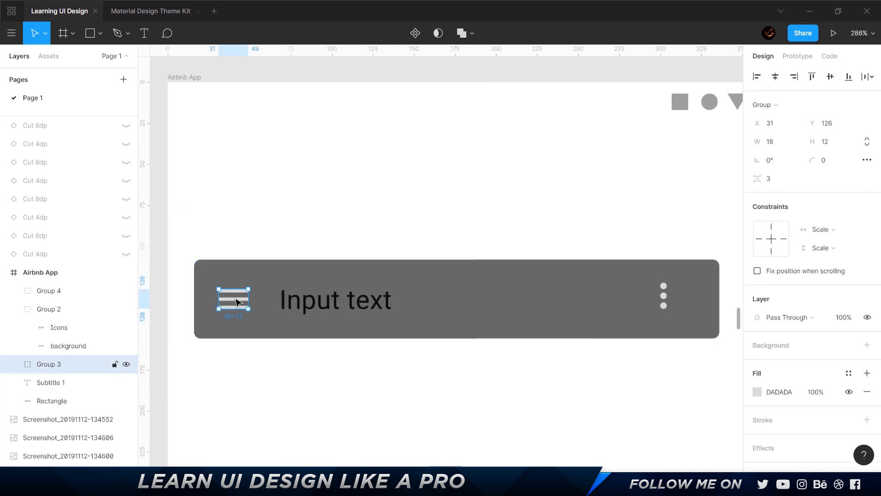
pyautogui.press('Delete')
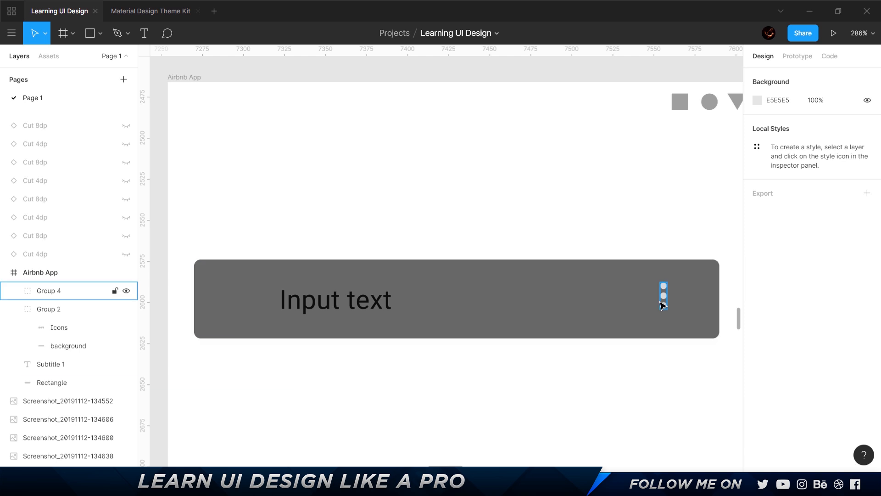
pyautogui.click(664, 299)
pyautogui.press('Delete')
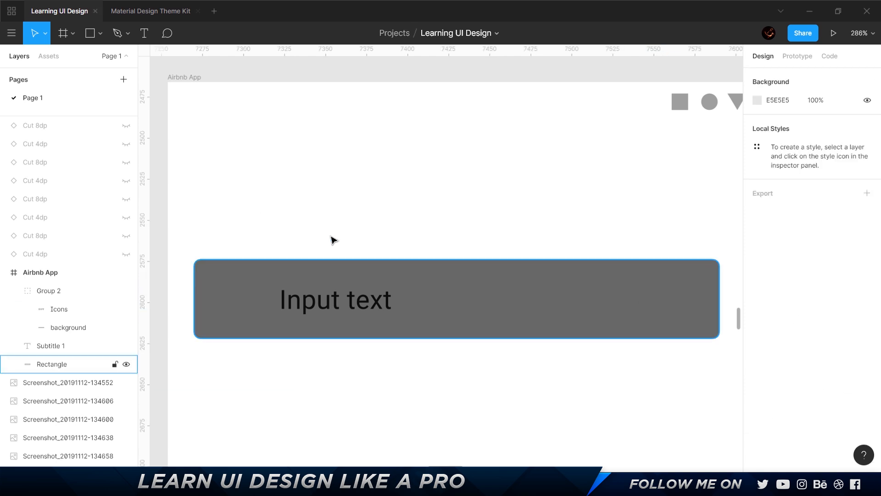
# - Fill the search field's background rectangle with white (FFFFFF)
pyautogui.moveTo(230, 194); pyautogui.dragTo(391, 179)
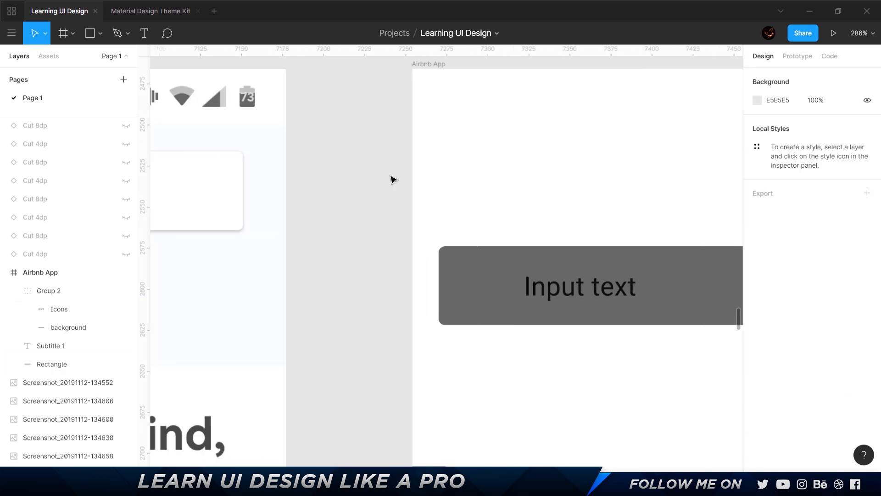
pyautogui.click(488, 301)
pyautogui.click(758, 327)
pyautogui.moveTo(675, 219); pyautogui.dragTo(456, 92)
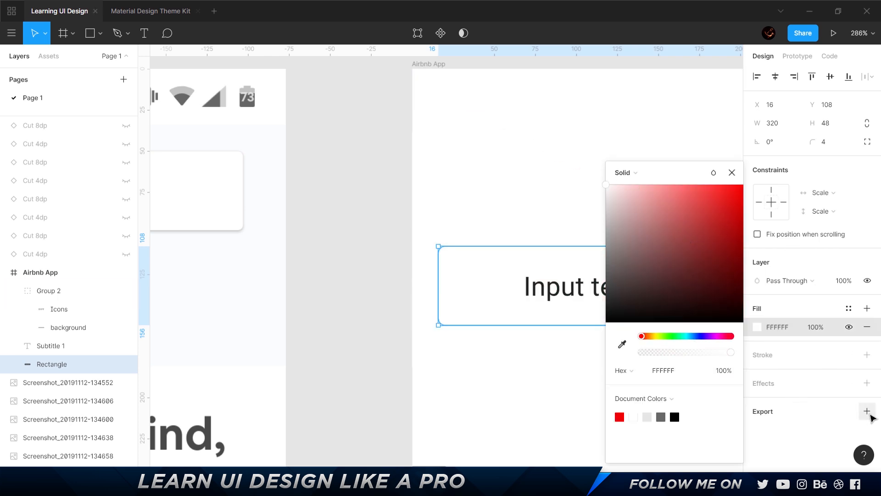
# - Add a drop shadow to the search field's rectangle with Y offset 1 and blur 3
pyautogui.click(866, 382)
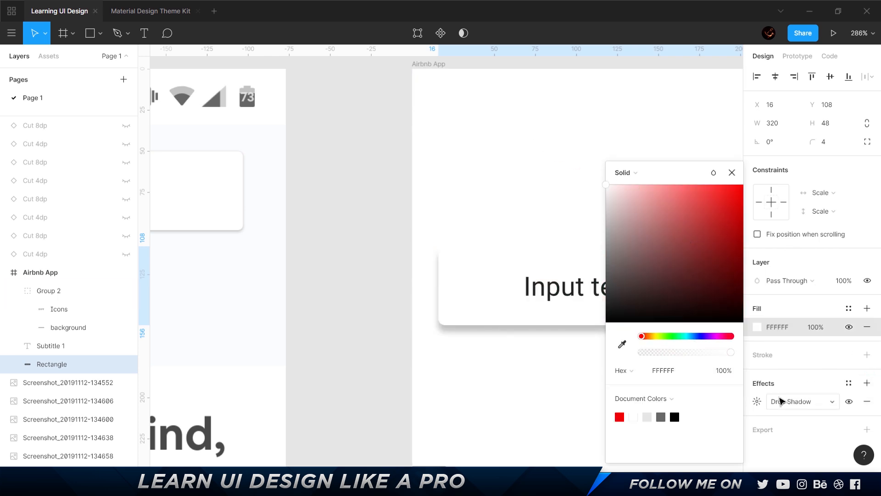
pyautogui.click(757, 401)
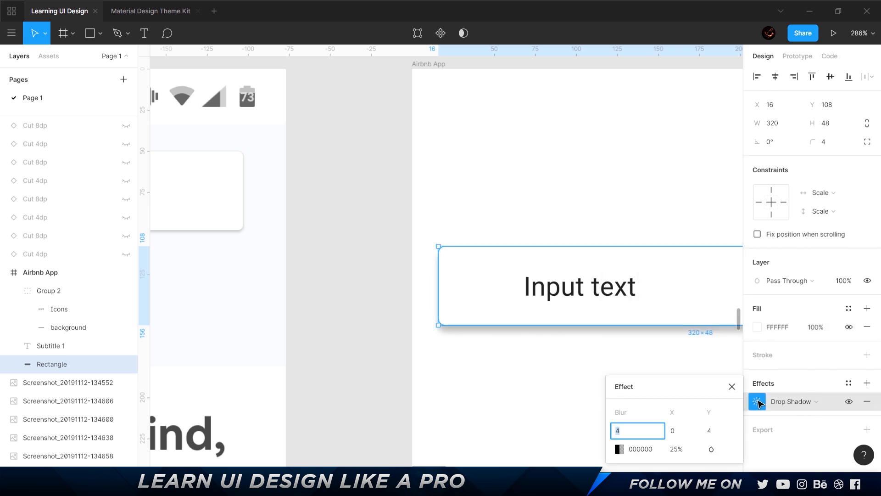
pyautogui.click(712, 436)
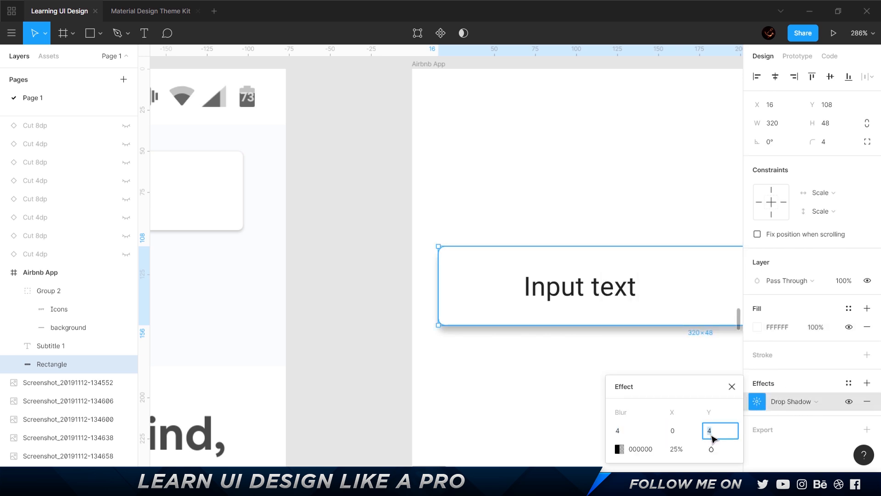
pyautogui.write('1')
pyautogui.press('Return')
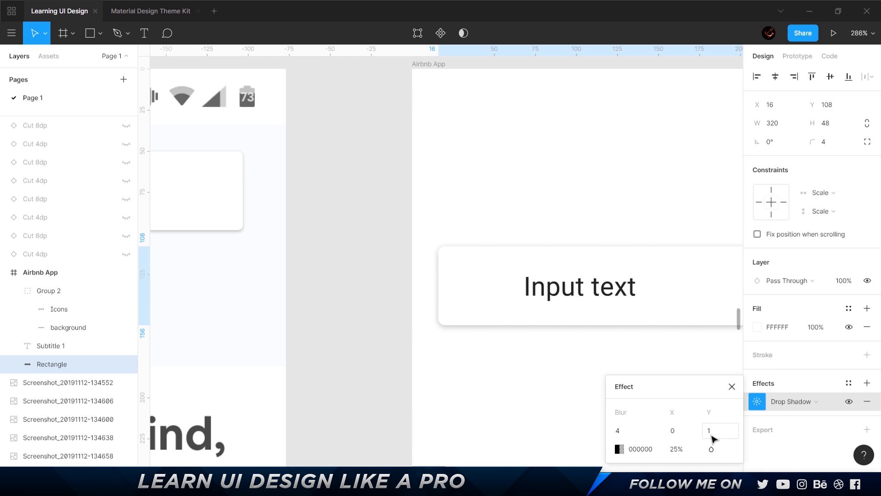
pyautogui.click(627, 435)
pyautogui.write('3')
pyautogui.press('Return')
pyautogui.click(500, 364)
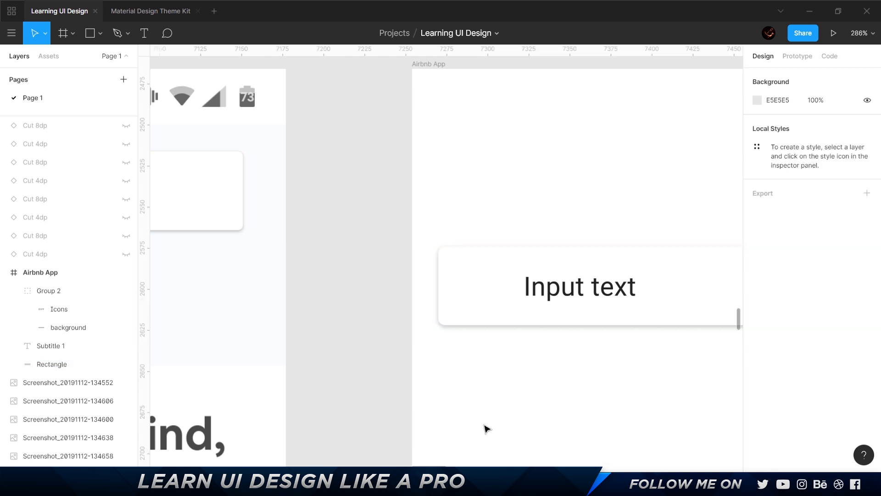
# - Set the opacity of the search field's black drop shadow to 16%, and raise it to 20%
pyautogui.click(473, 303)
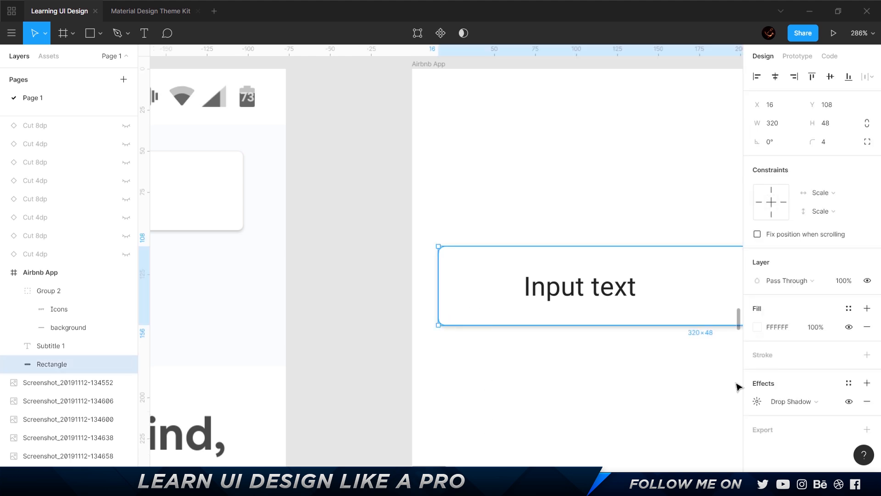
pyautogui.click(757, 401)
pyautogui.click(683, 451)
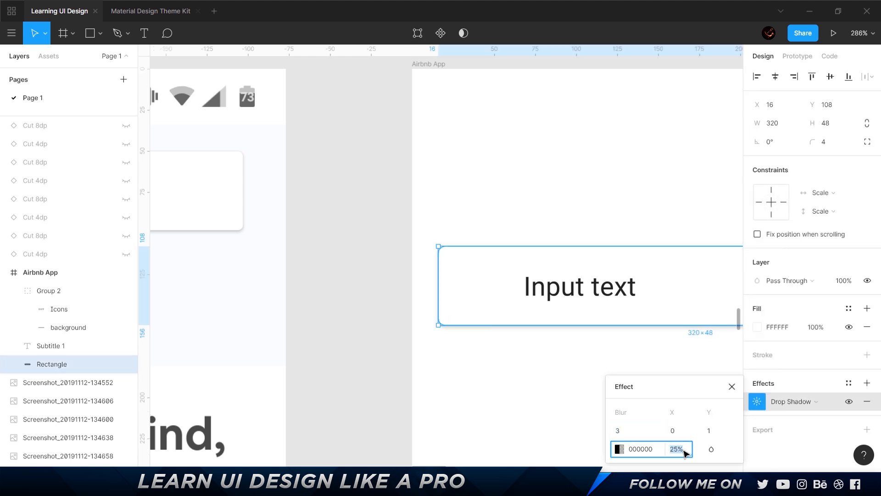
pyautogui.write('16')
pyautogui.press('Return')
pyautogui.click(623, 450)
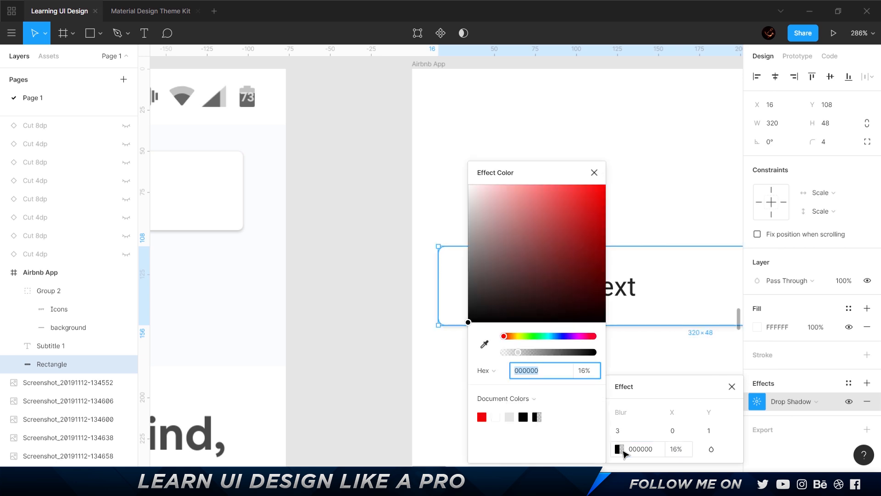
pyautogui.click(677, 452)
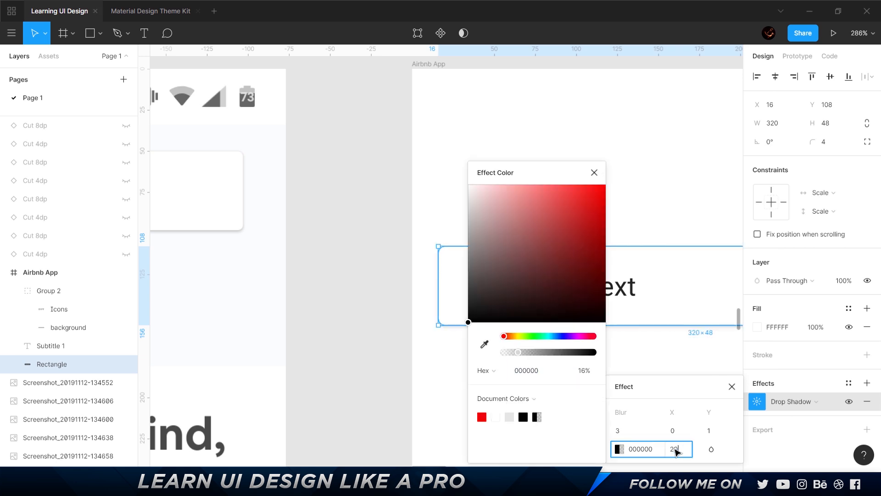
pyautogui.click(345, 228)
# - Try Y offsets of 0 and 2 for the search field's drop shadow
pyautogui.scroll(-3, 339, 229)
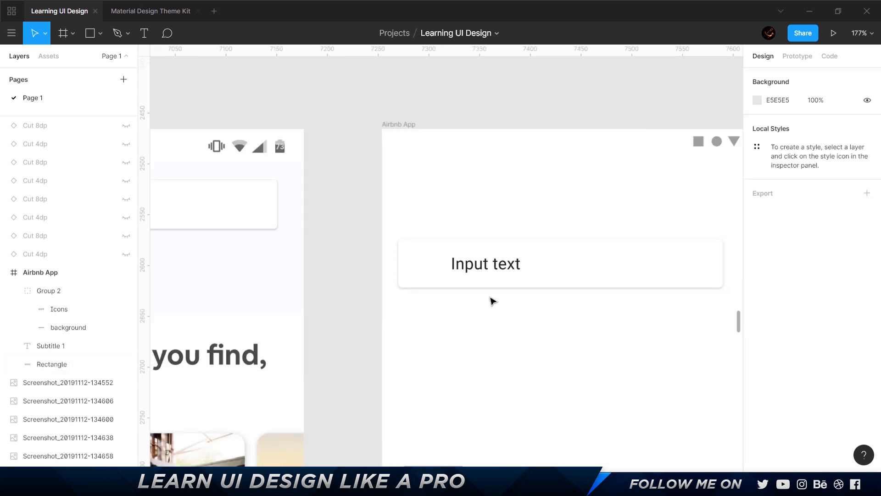
pyautogui.hscroll(2, 492, 301)
pyautogui.hscroll(-2, 350, 320)
pyautogui.hscroll(1, 387, 326)
pyautogui.click(574, 275)
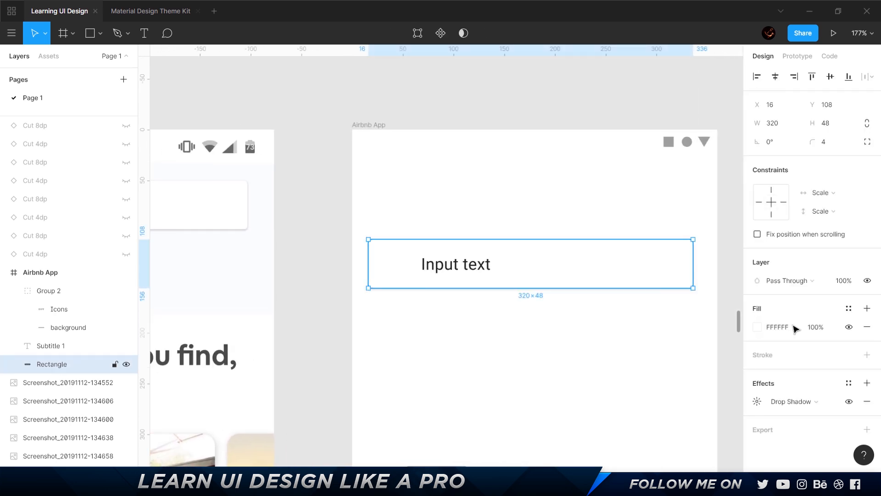
pyautogui.click(755, 401)
pyautogui.click(719, 433)
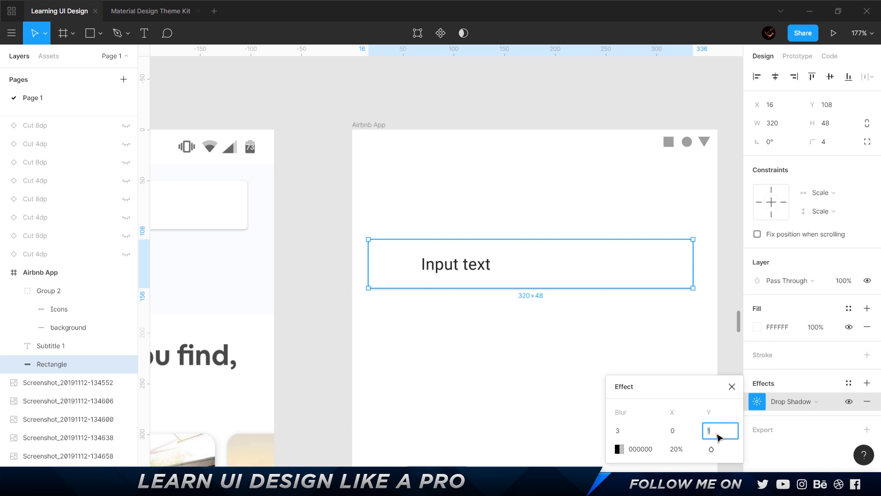
pyautogui.press('Return')
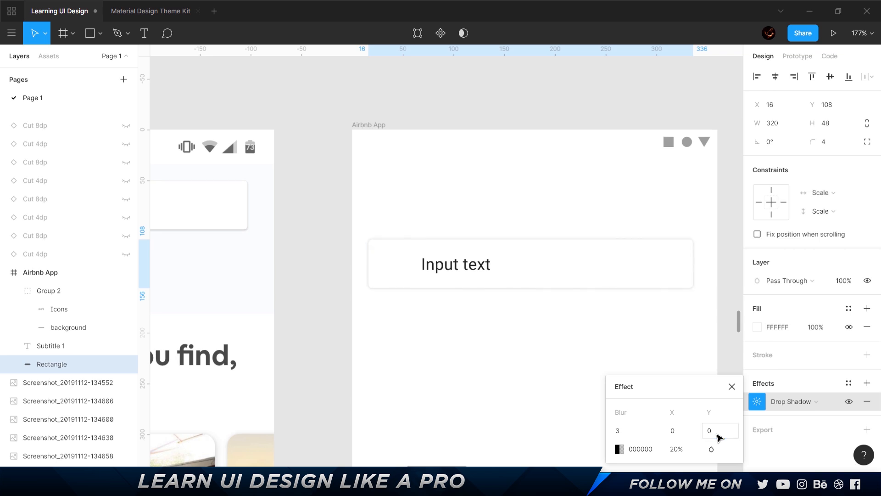
pyautogui.click(723, 434)
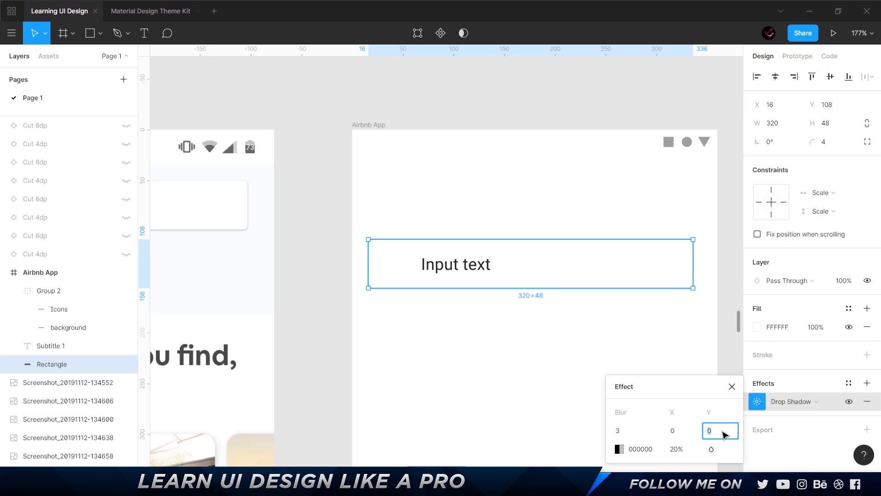
pyautogui.write('2')
pyautogui.press('Return')
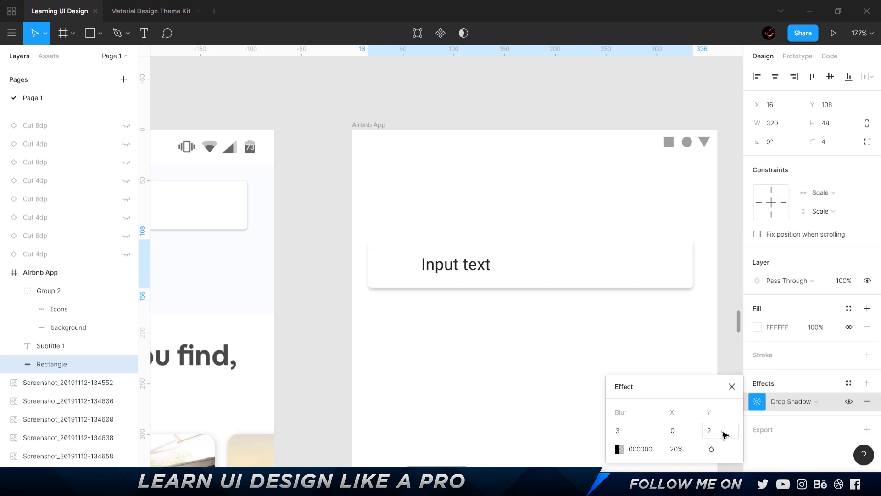
# - Set the search field's drop shadow to blur 4 and Y offset 1
pyautogui.click(633, 434)
pyautogui.write('4')
pyautogui.press('Return')
pyautogui.click(716, 434)
pyautogui.write('1')
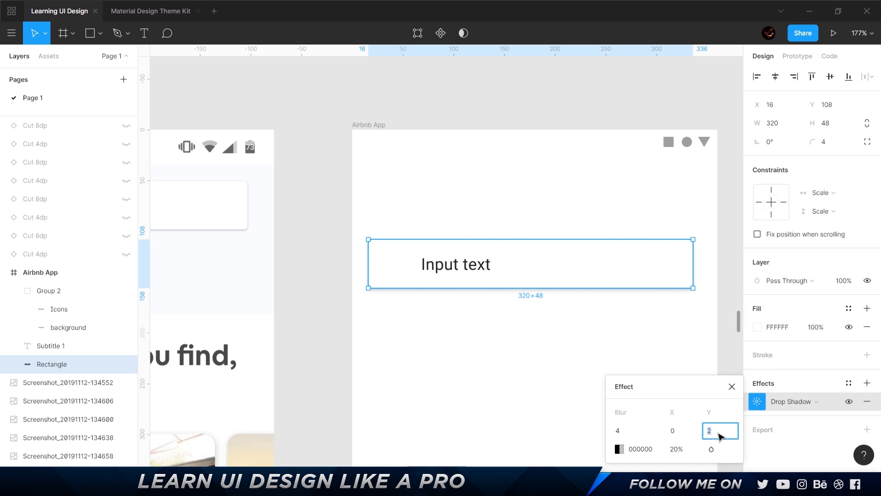
pyautogui.press('Return')
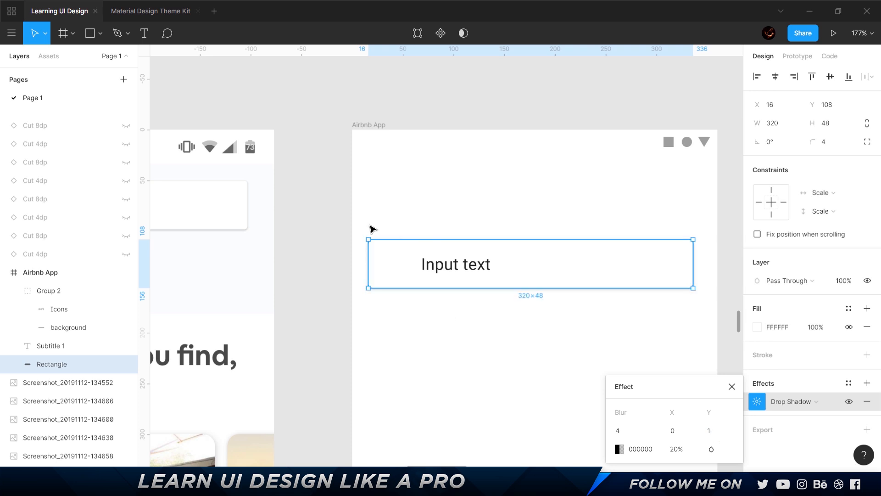
pyautogui.click(447, 329)
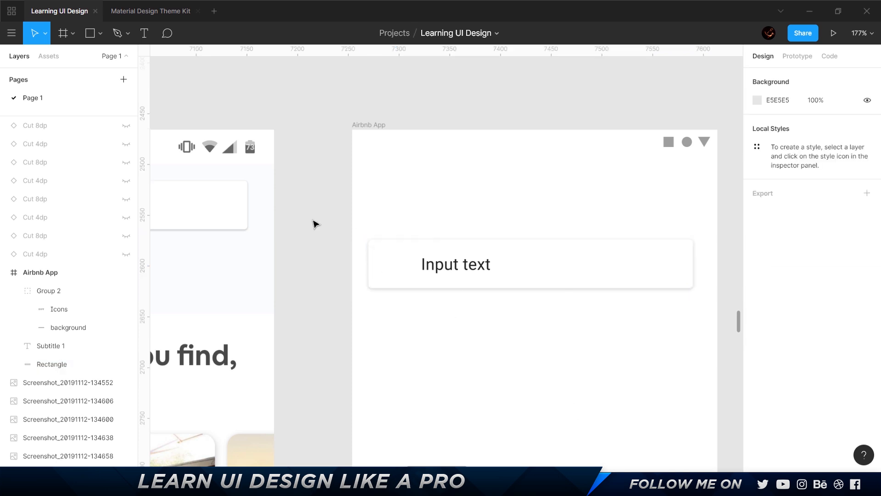
# - Compare the search field in the Airbnb App frame with the original's size and margins in the layout-inspection screenshots
pyautogui.hscroll(-8, 297, 223)
pyautogui.scroll(-5, 401, 183)
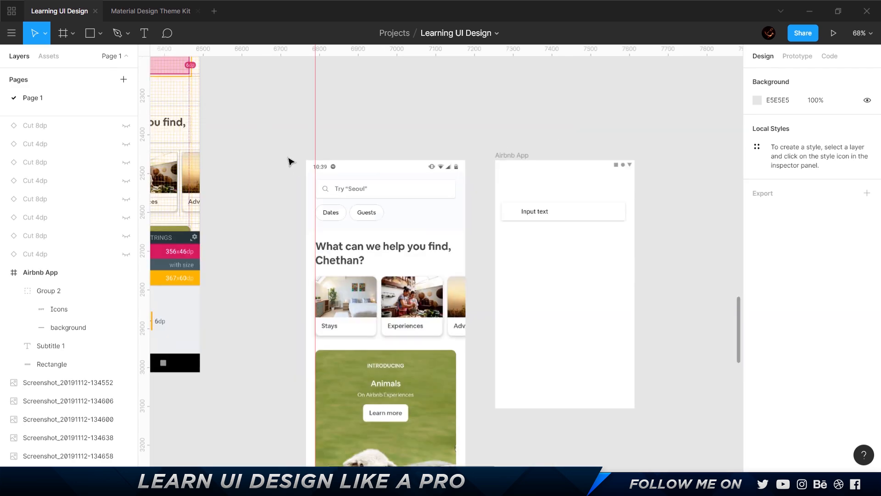
pyautogui.hscroll(-6, 522, 208)
pyautogui.click(316, 112)
pyautogui.scroll(5, 404, 124)
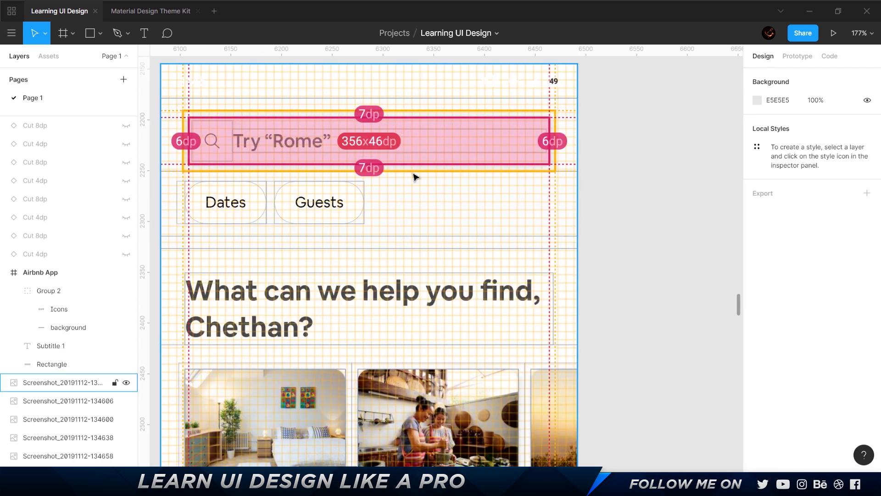
pyautogui.scroll(-5, 415, 182)
pyautogui.hscroll(6, 633, 266)
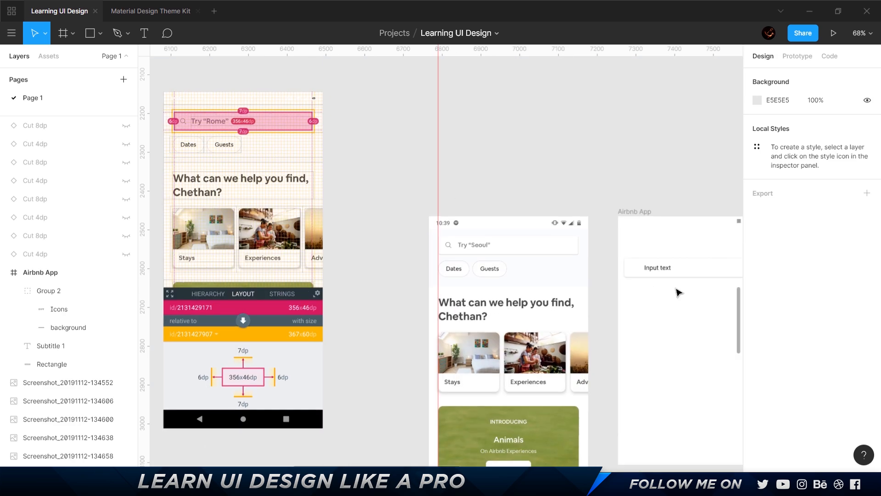
pyautogui.scroll(5, 569, 270)
pyautogui.click(580, 265)
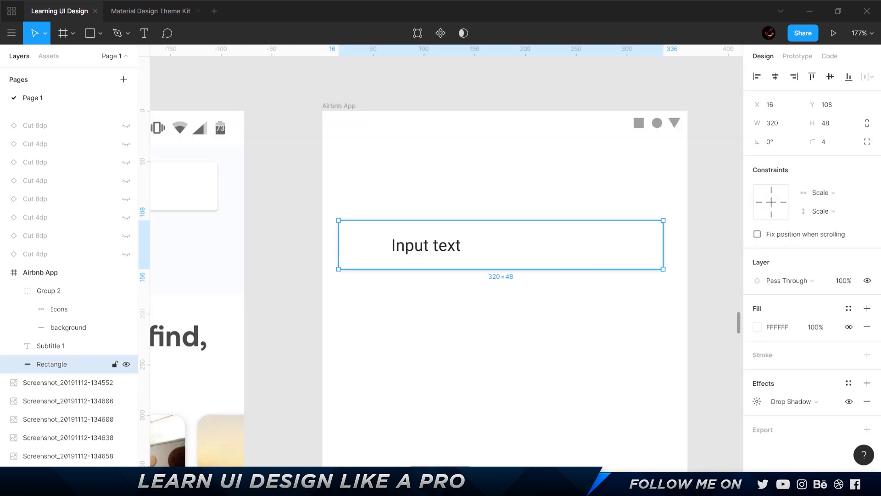
pyautogui.scroll(-5, 507, 161)
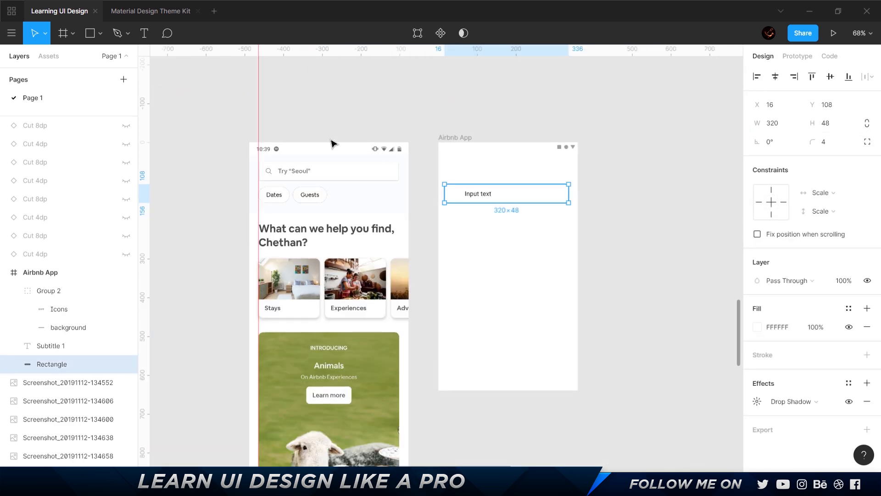
pyautogui.hscroll(-8, 413, 137)
pyautogui.scroll(5, 315, 93)
pyautogui.hscroll(3, 569, 170)
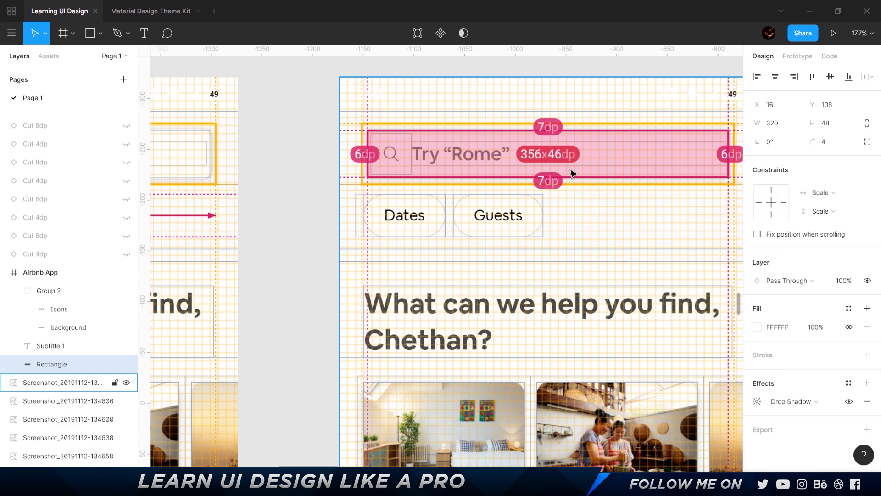
pyautogui.scroll(-5, 571, 173)
pyautogui.scroll(4, 411, 165)
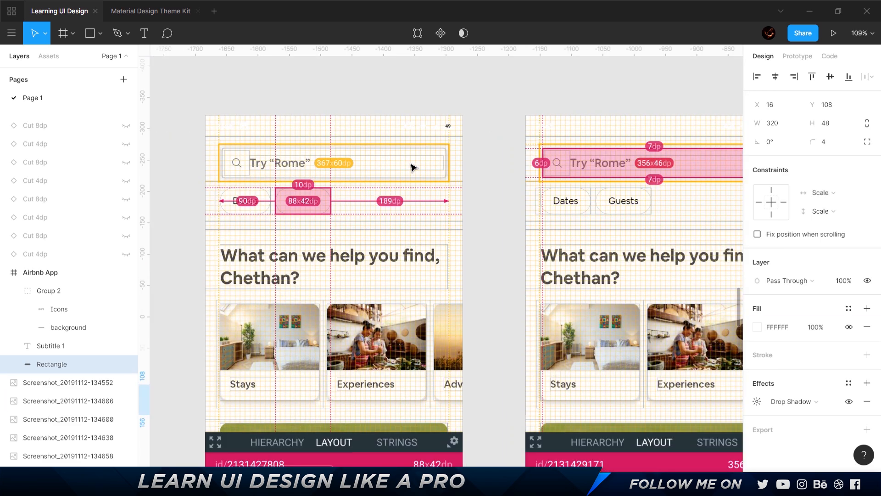
# - Set the opacity of the layout screenshot with the 356x46dp search field measurement to 50%
pyautogui.click(608, 195)
pyautogui.press('0')
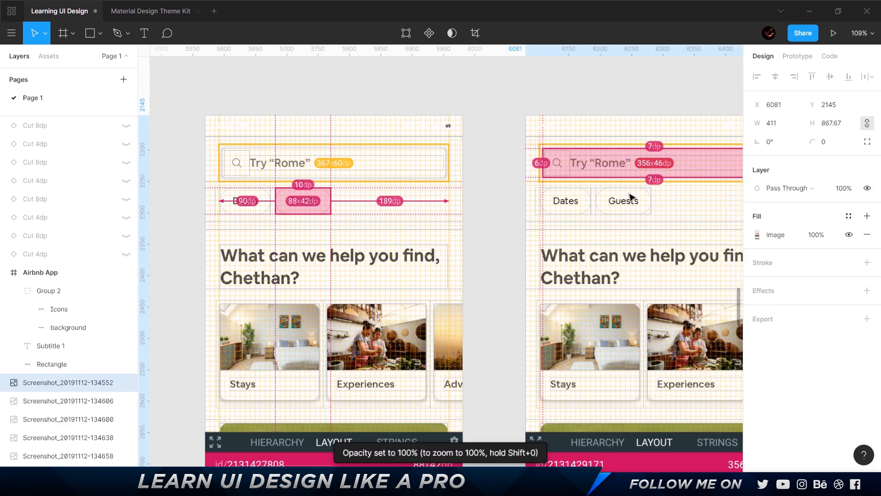
pyautogui.press('5')
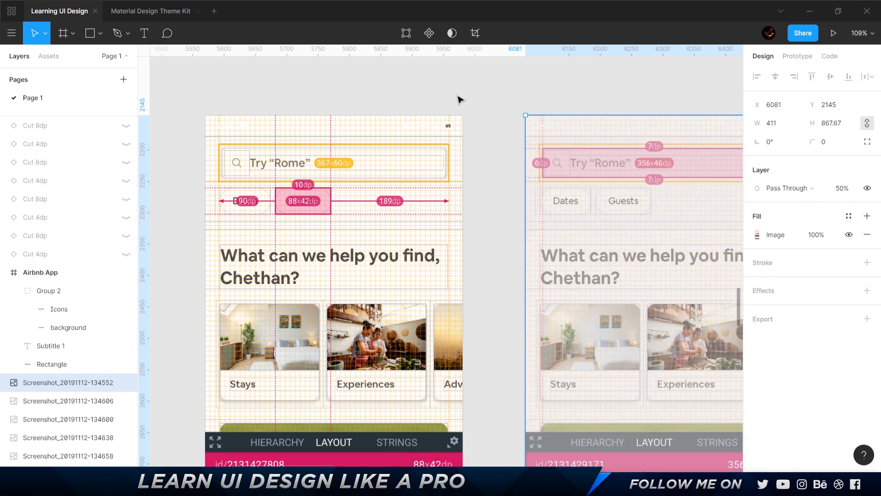
# - Examine the search icon's size and its margins within the search field in the layout-inspection screenshots
pyautogui.moveTo(285, 103); pyautogui.dragTo(615, 108)
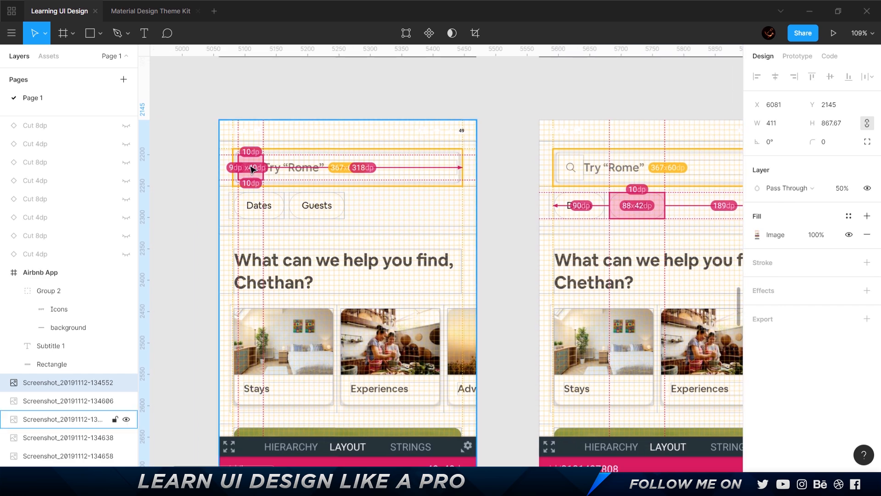
pyautogui.scroll(5, 233, 171)
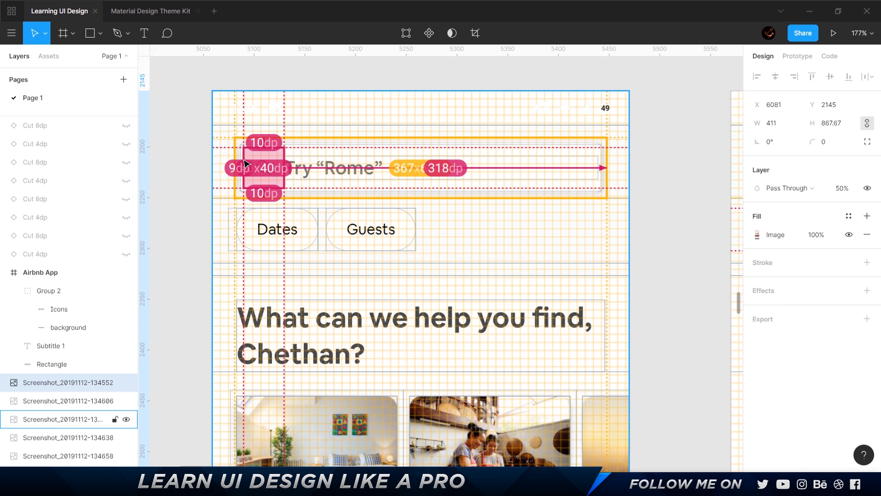
pyautogui.scroll(-8, 275, 175)
pyautogui.scroll(-3, 439, 288)
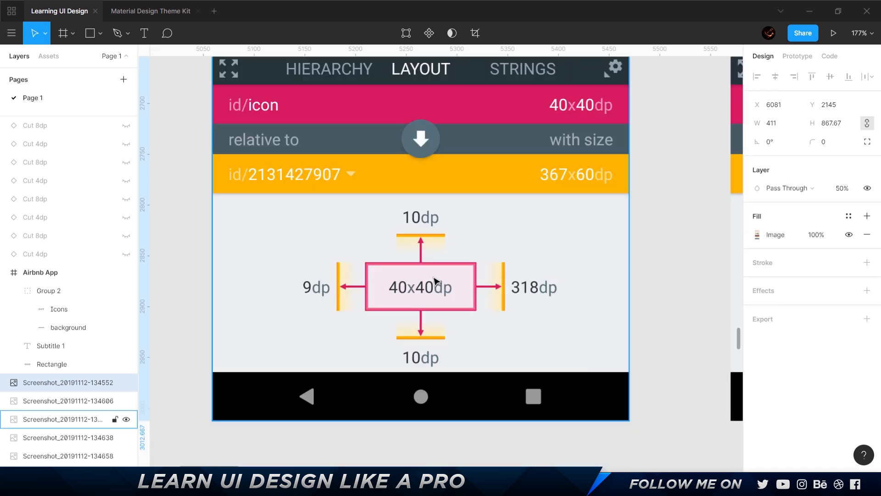
pyautogui.scroll(10, 397, 269)
pyautogui.hscroll(7, 271, 206)
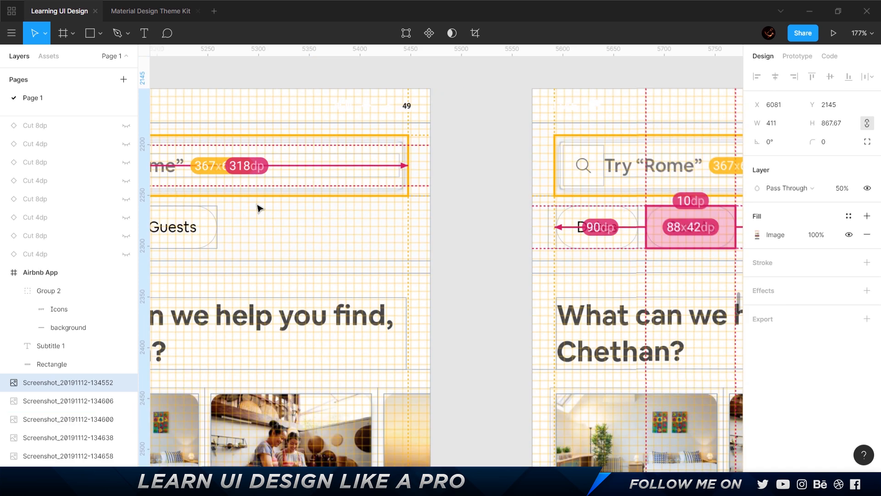
pyautogui.scroll(10, 429, 165)
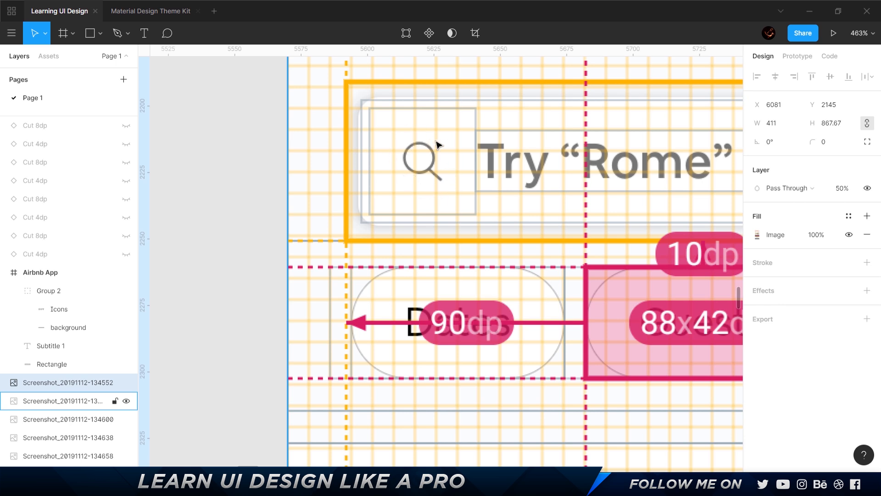
# - Switch to the Material Design Theme Kit file and open the master component of the search icon
pyautogui.click(150, 11)
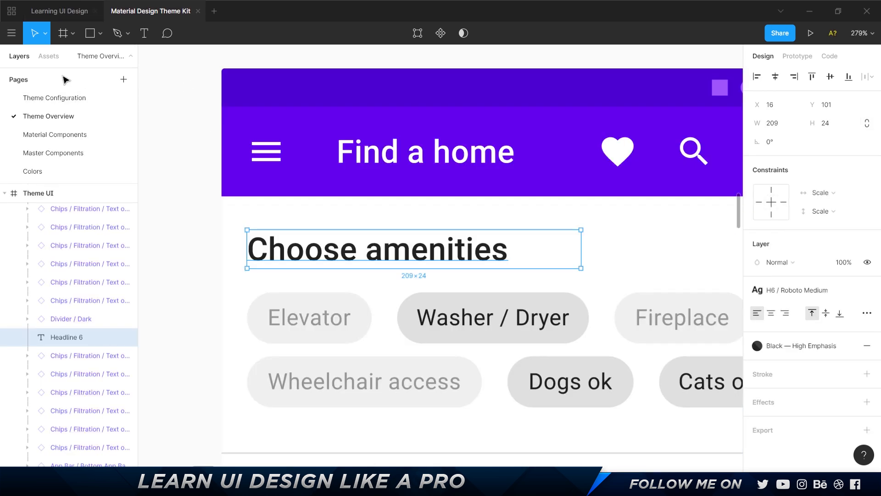
pyautogui.hotkey('alt', '2')
pyautogui.click(728, 162)
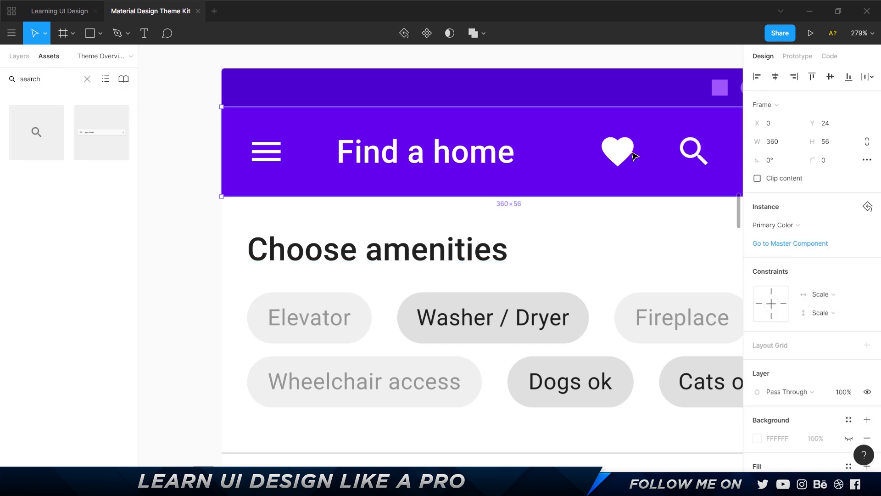
pyautogui.doubleClick(680, 163)
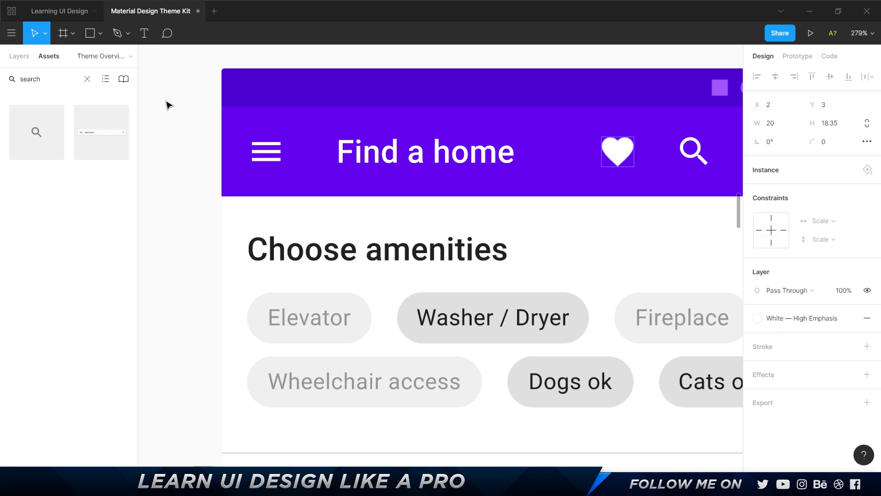
pyautogui.doubleClick(36, 132)
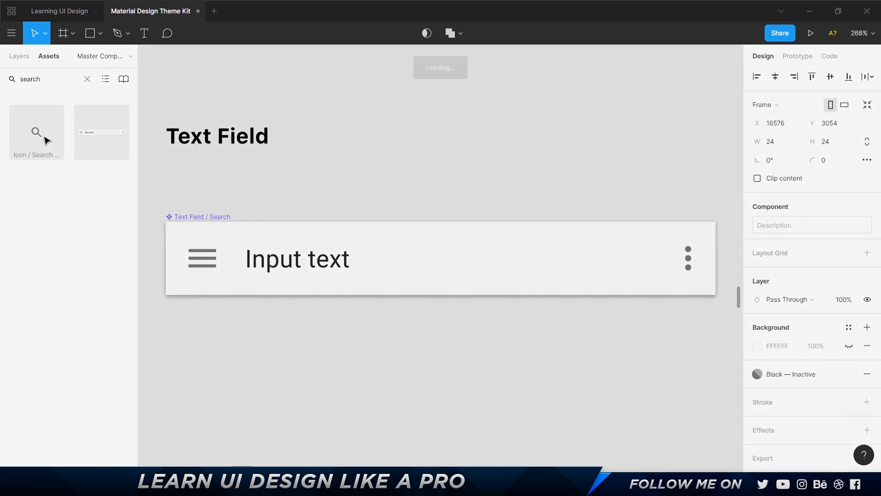
pyautogui.click(334, 163)
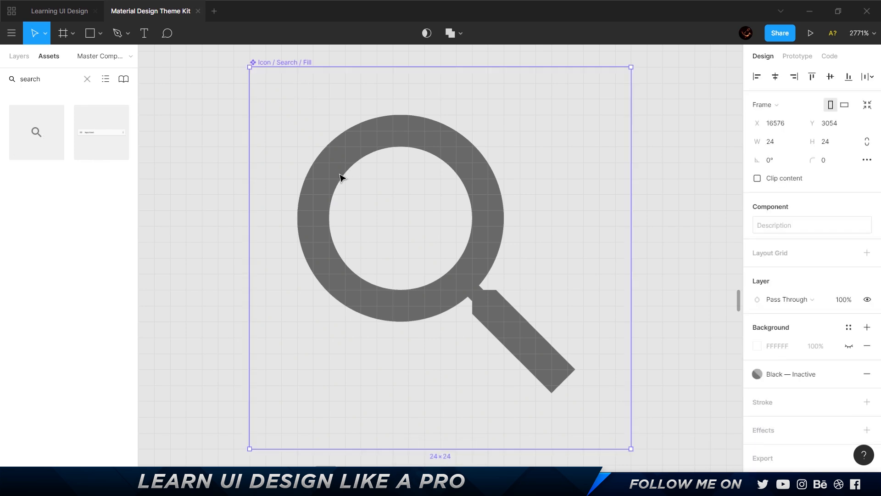
# - Take a duplicate of the Icon / Search / Fill component to the clipboard, leaving the master component in the kit
pyautogui.scroll(-3, 360, 197)
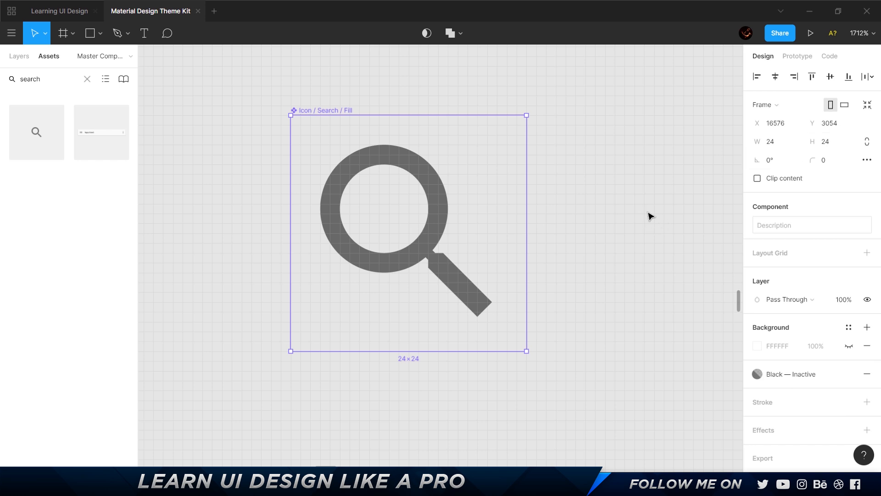
pyautogui.hotkey('ctrl', 'd')
pyautogui.press('Delete')
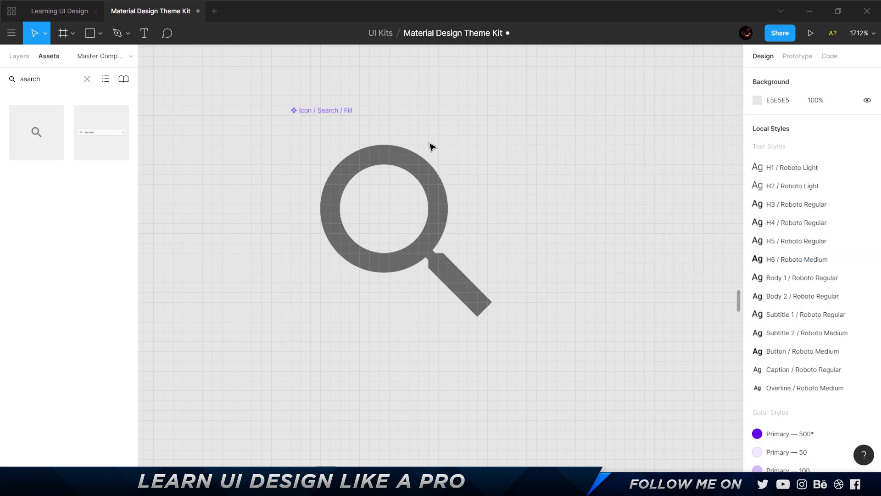
# - Paste the search icon into the Airbnb App frame of Learning UI Design and place it at X 28, Y 120 before the input text
pyautogui.click(91, 20)
pyautogui.hotkey('shift', '2')
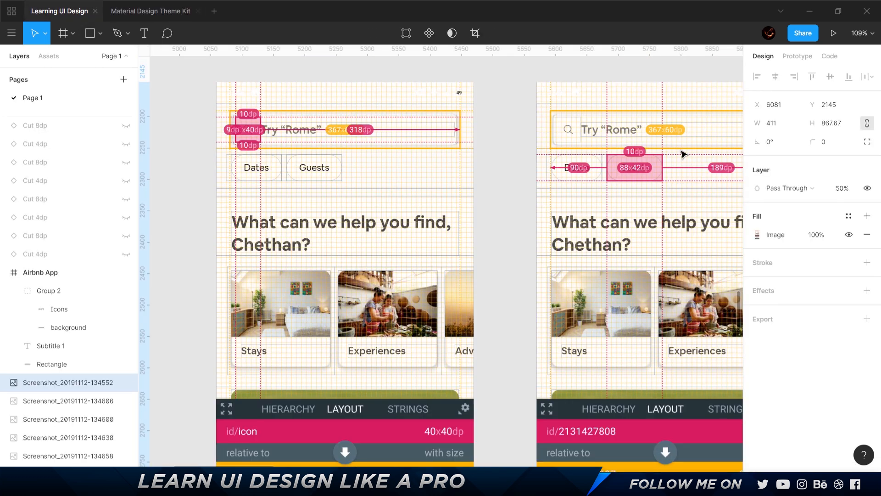
pyautogui.scroll(3, 462, 190)
pyautogui.scroll(10, 335, 205)
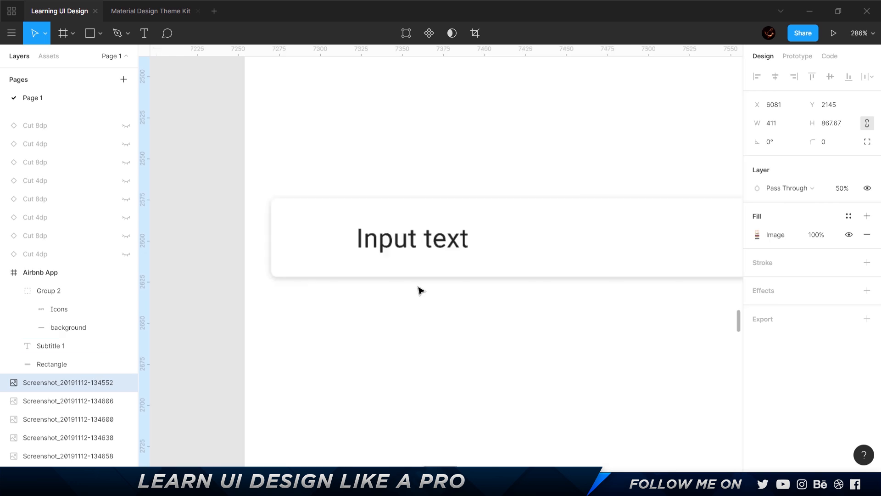
pyautogui.hotkey('ctrl', 'v')
pyautogui.scroll(5, 429, 278)
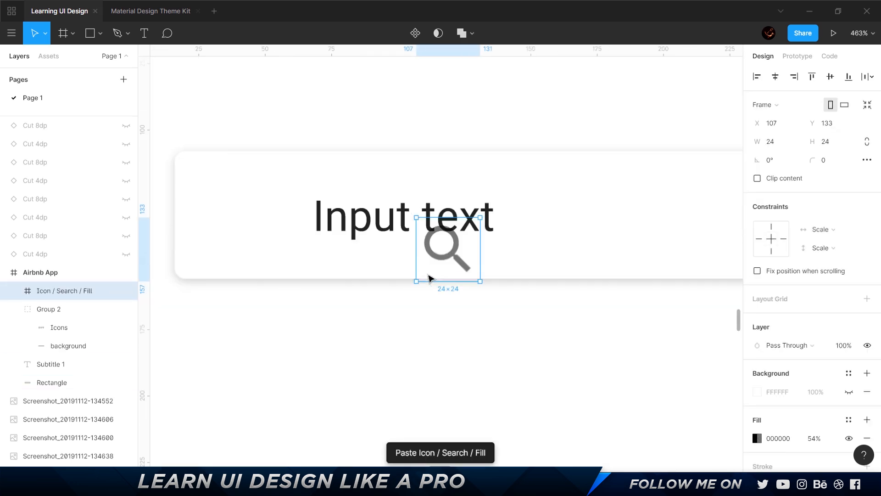
pyautogui.moveTo(461, 263); pyautogui.dragTo(252, 226)
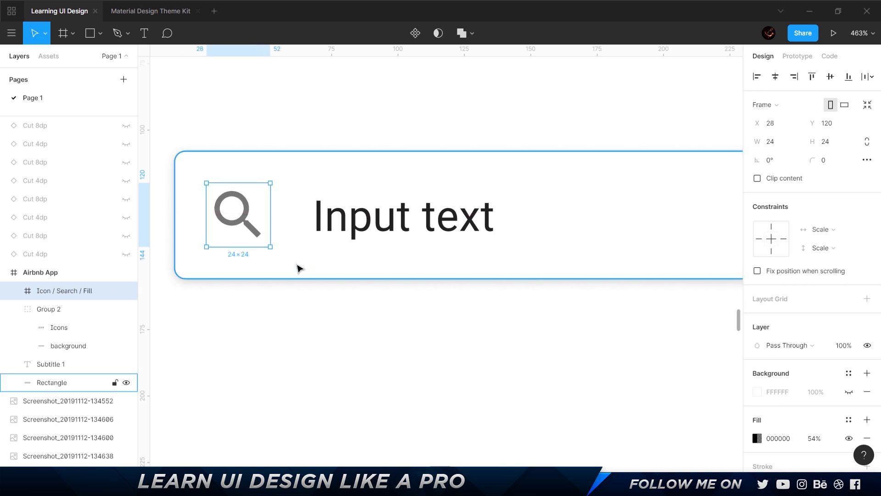
# - Measure the menu icon's margins in the Text Field / Search master component of the Material Design Theme Kit
pyautogui.scroll(-5, 293, 262)
pyautogui.hscroll(-8, 557, 198)
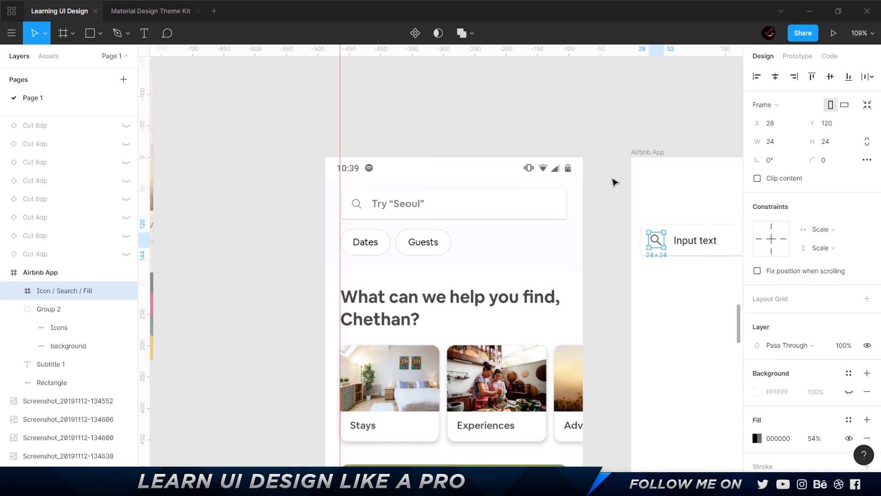
pyautogui.click(150, 11)
pyautogui.click(97, 133)
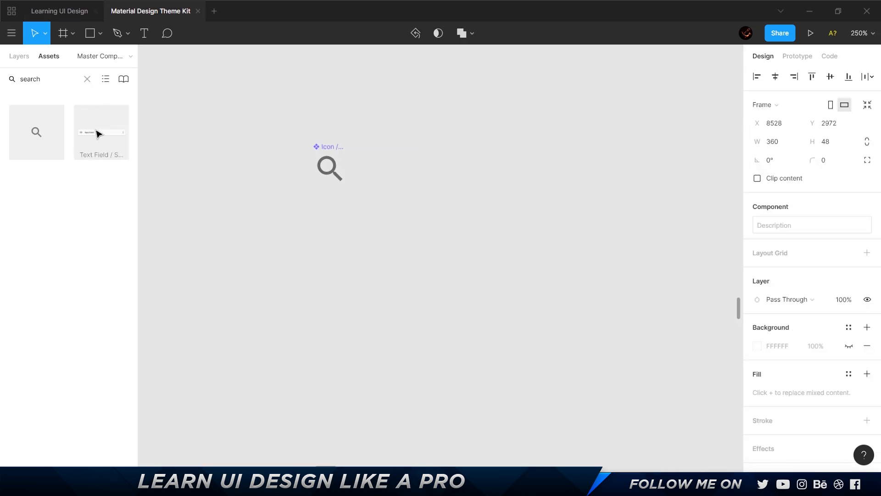
pyautogui.hotkey('shift', '2')
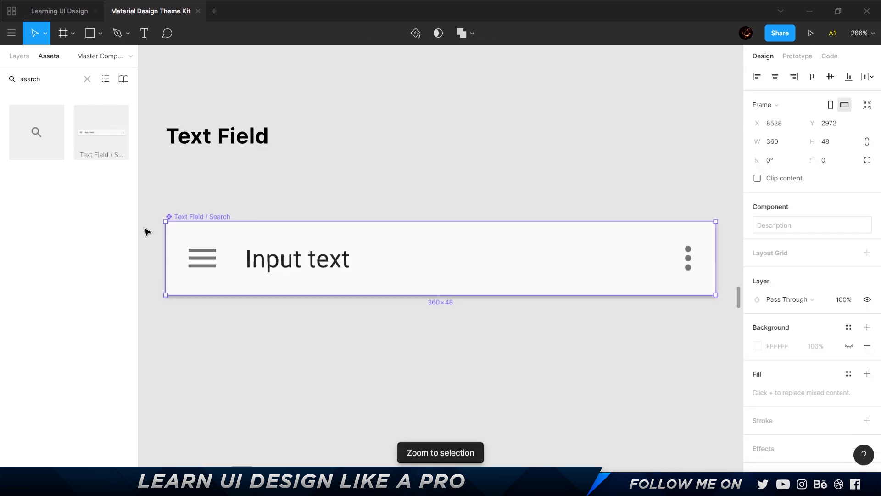
pyautogui.scroll(5, 166, 273)
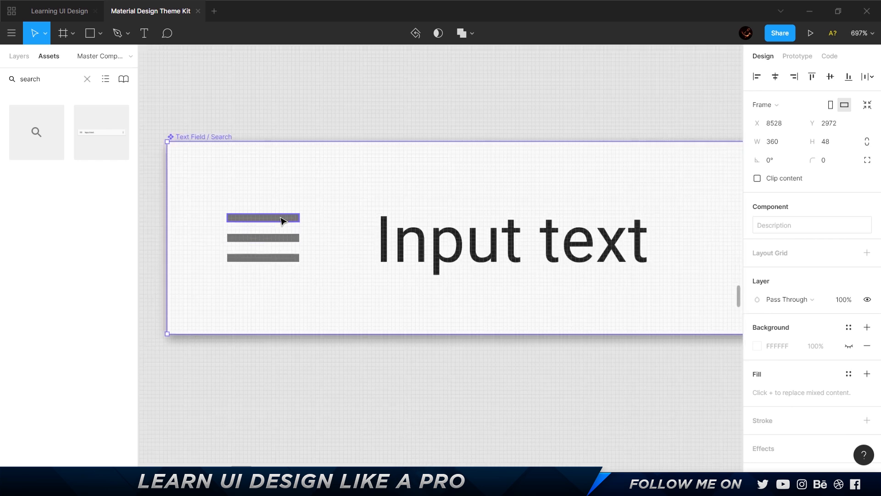
pyautogui.click(437, 237)
pyautogui.click(234, 230)
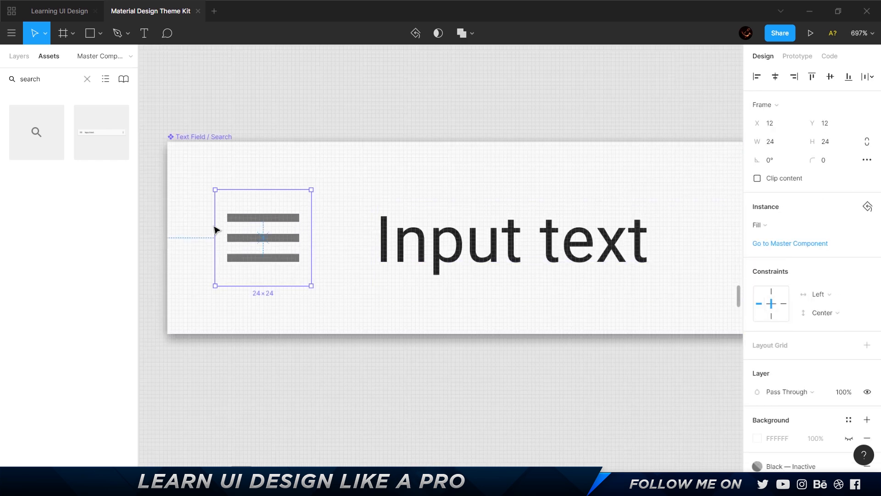
pyautogui.press('alt')
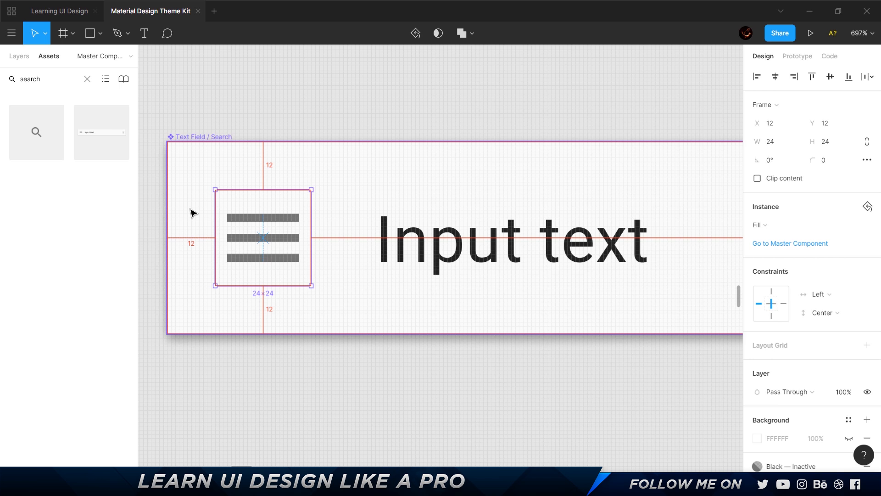
# - Return to Learning UI Design and measure the search icon's margins to the edges of the search field
pyautogui.click(58, 11)
pyautogui.scroll(2, 378, 220)
pyautogui.scroll(5, 380, 222)
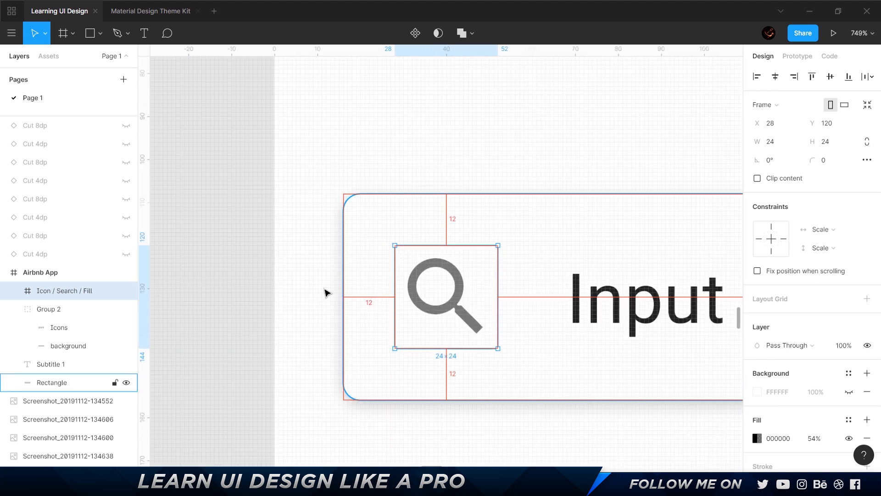
pyautogui.click(270, 289)
# - Examine the search icon and the placeholder text in the original Airbnb screenshot's search field
pyautogui.scroll(-8, 269, 289)
pyautogui.moveTo(370, 235); pyautogui.dragTo(725, 236)
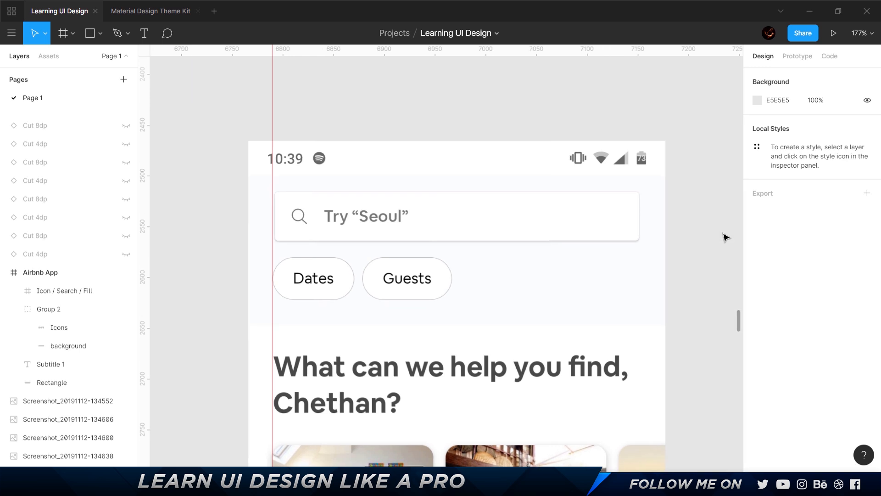
pyautogui.hscroll(3, 669, 222)
pyautogui.hscroll(-3, 308, 203)
pyautogui.scroll(6, 284, 209)
pyautogui.scroll(-5, 282, 207)
pyautogui.scroll(-2, 661, 240)
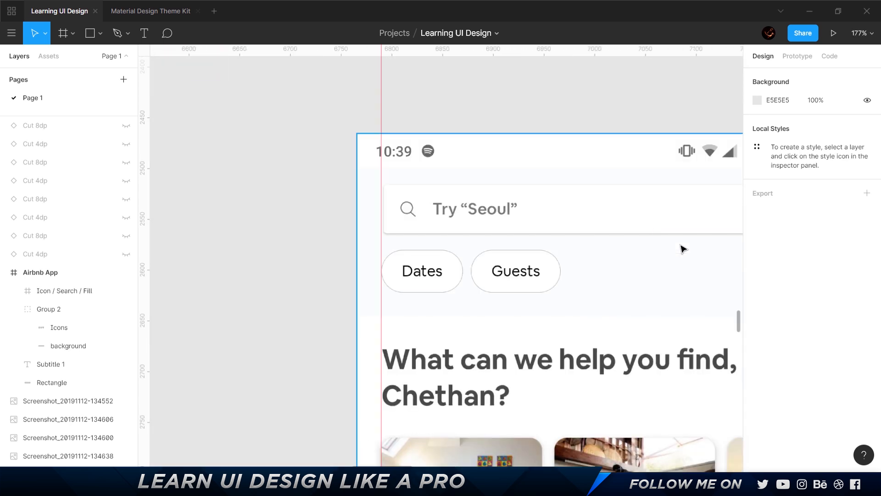
pyautogui.hscroll(5, 670, 243)
pyautogui.hscroll(-4, 257, 228)
pyautogui.scroll(4, 312, 203)
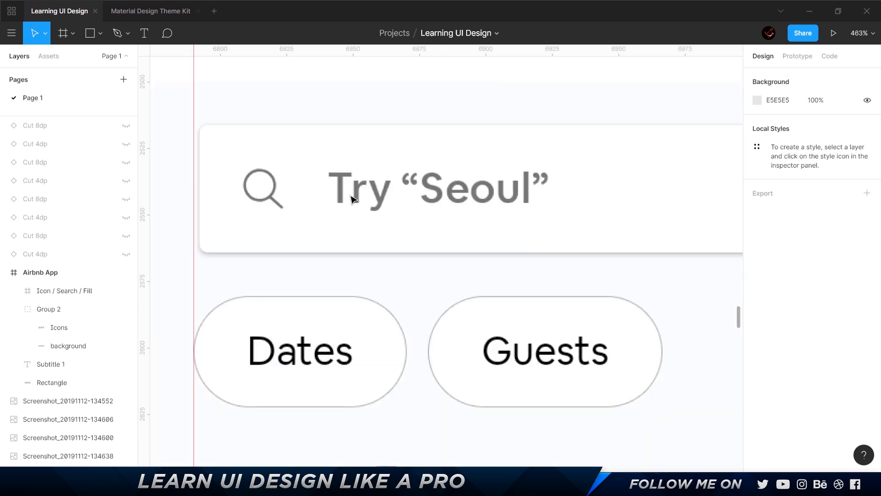
# - Change the font of the "Input text" placeholder in the Airbnb App frame to Circular Std Book
pyautogui.scroll(-4, 353, 198)
pyautogui.hscroll(5, 615, 226)
pyautogui.hscroll(4, 428, 246)
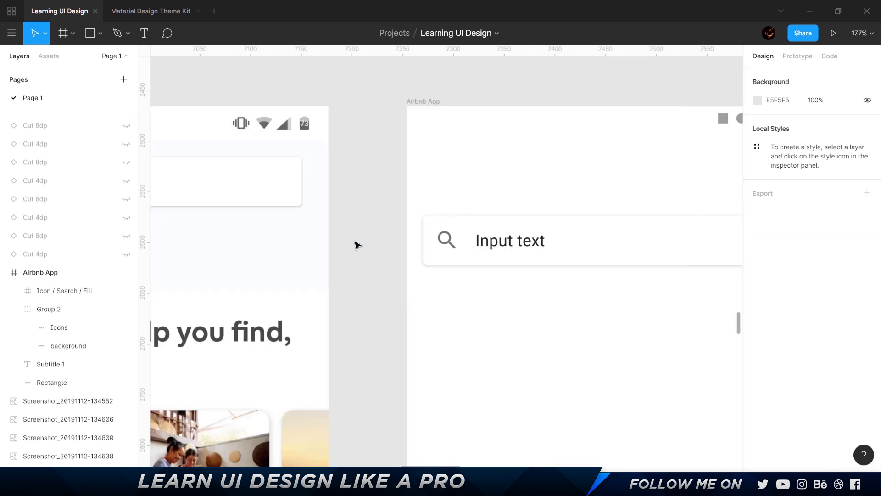
pyautogui.scroll(4, 428, 246)
pyautogui.click(381, 237)
pyautogui.click(782, 327)
pyautogui.hotkey('ctrl', 'a')
pyautogui.write('Cir')
pyautogui.press('Return')
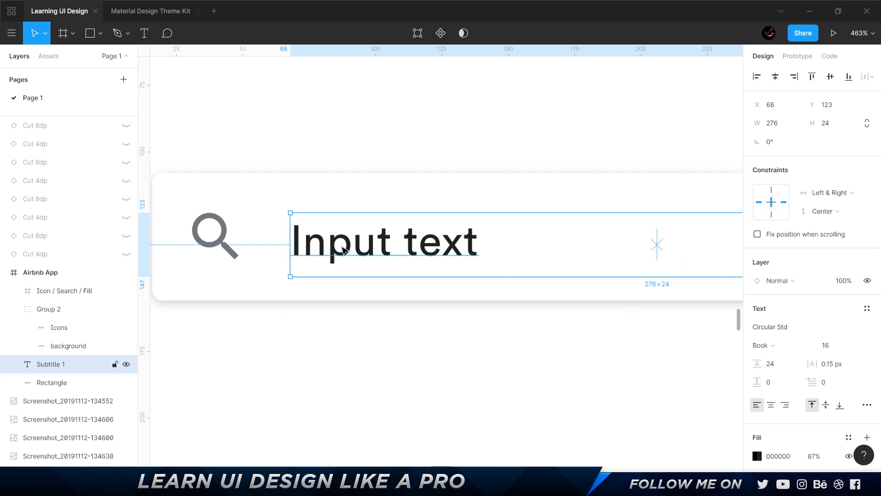
# - Replace the search field's input text with Try “Seoul”
pyautogui.scroll(-10, 342, 250)
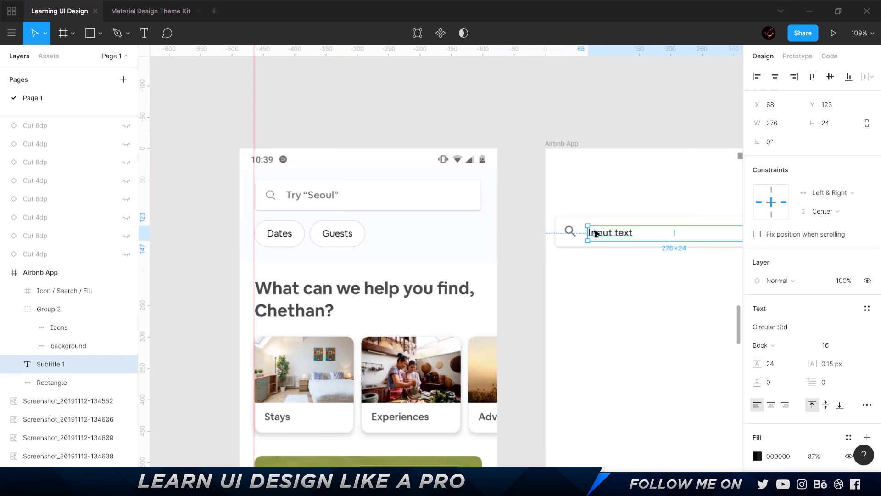
pyautogui.doubleClick(610, 232)
pyautogui.write('Try “Seoul””')
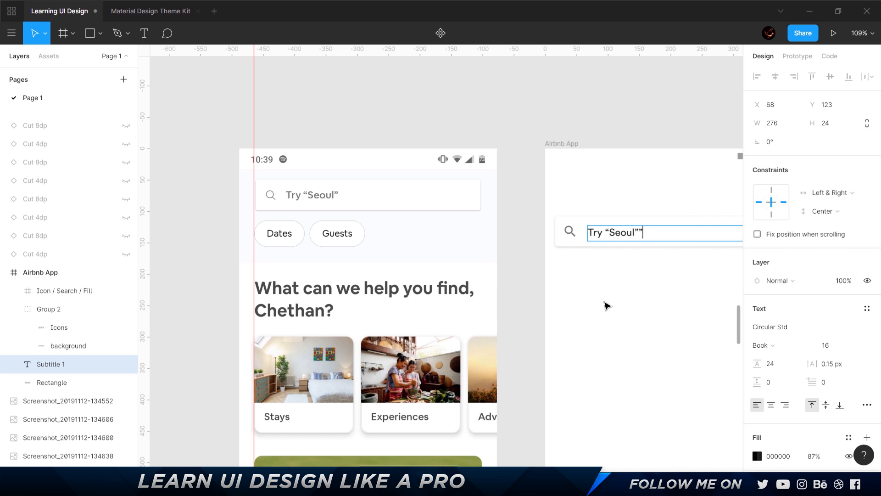
pyautogui.press('Escape')
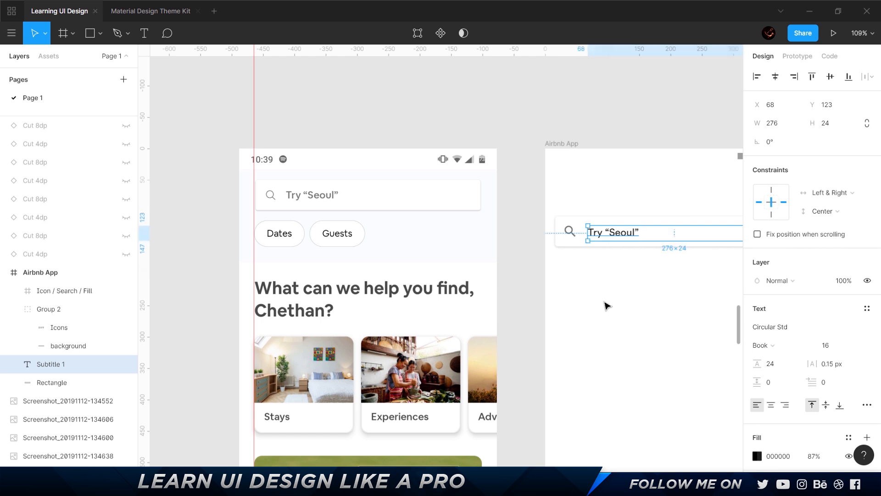
pyautogui.press('Escape')
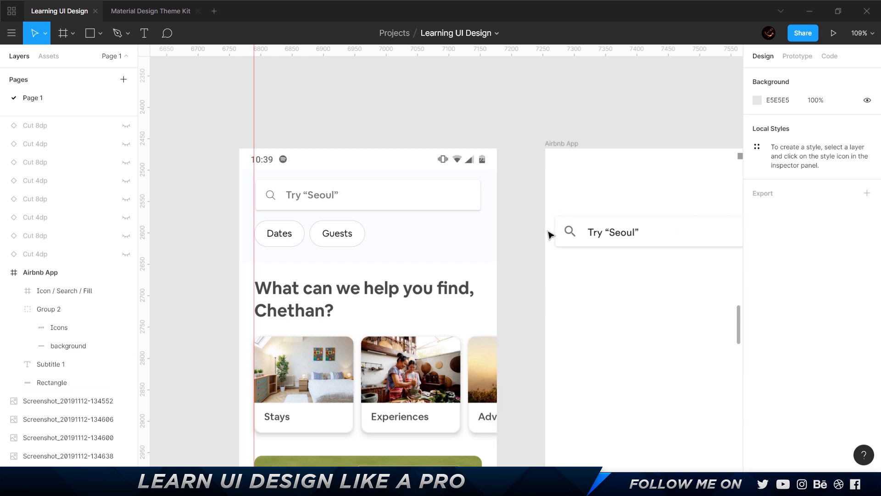
# - Examine the search placeholder's text colour and text style in the inspector screenshot with the “Rome” field highlighted
pyautogui.press('n')
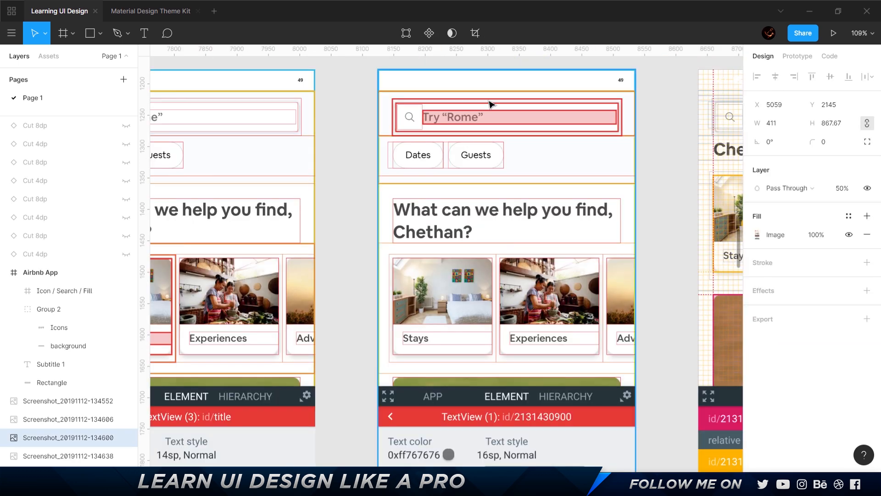
pyautogui.scroll(-3, 539, 382)
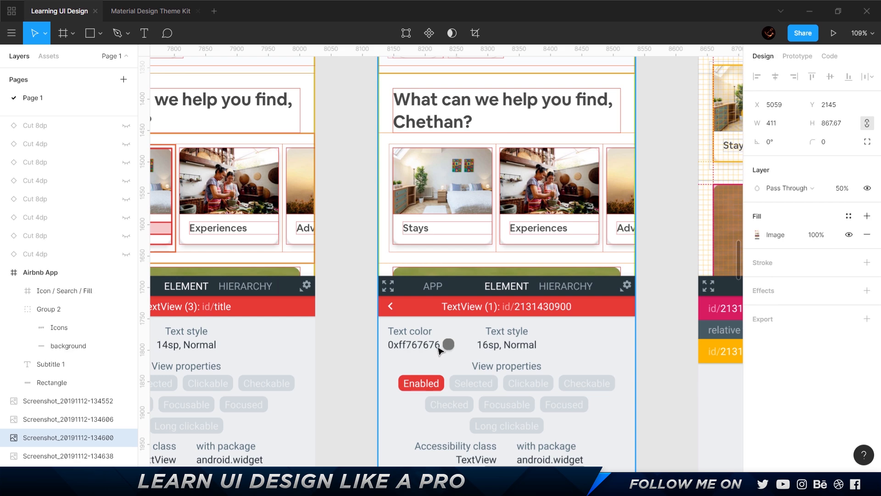
pyautogui.scroll(2, 438, 349)
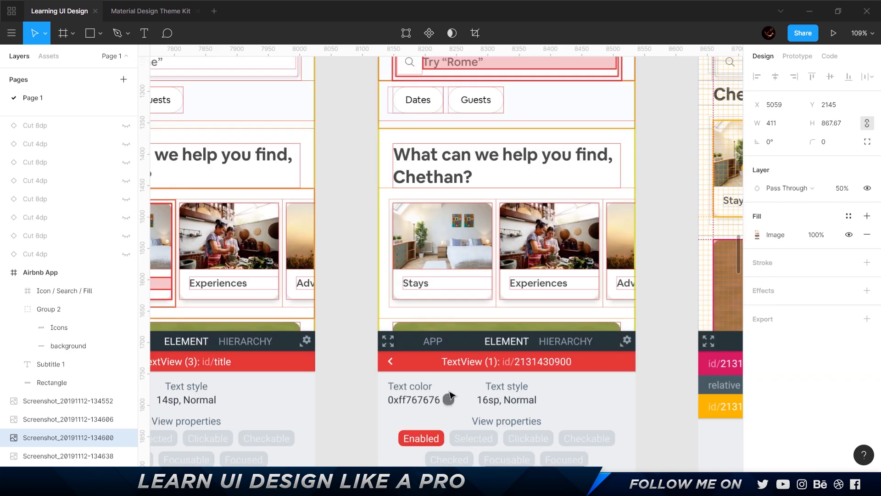
pyautogui.scroll(2, 423, 403)
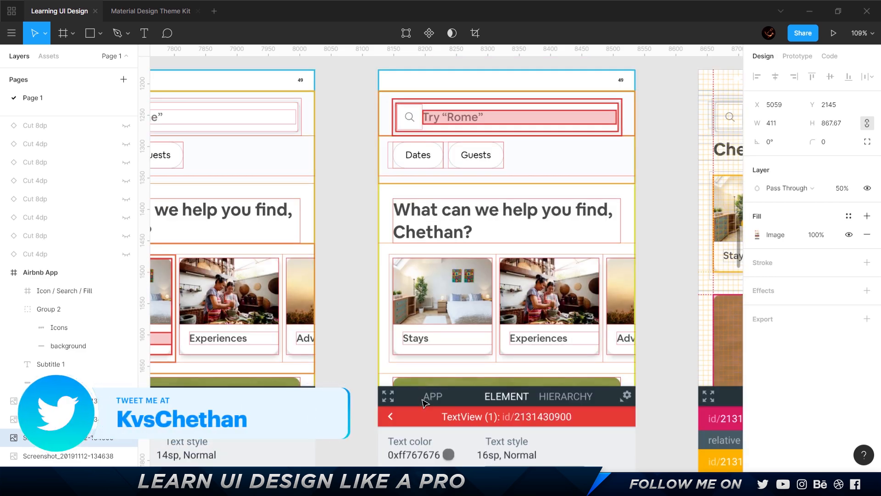
pyautogui.scroll(-2, 444, 369)
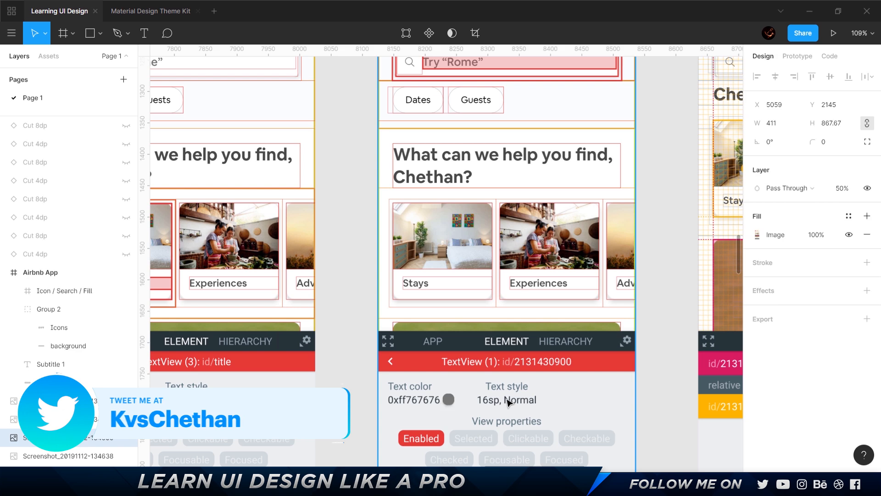
pyautogui.scroll(-5, 544, 302)
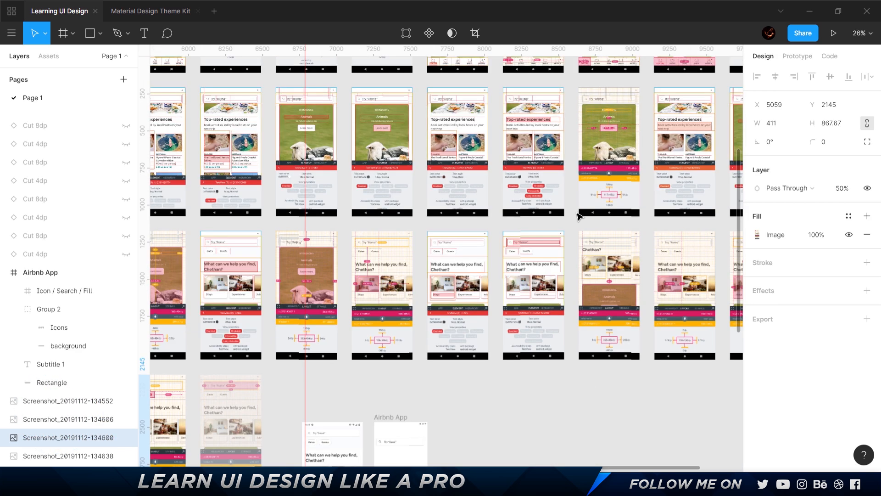
# - Shrink the Try “Seoul” text box in the Airbnb App frame to fit its text, 82 wide
pyautogui.scroll(-6, 351, 385)
pyautogui.scroll(-3, 360, 112)
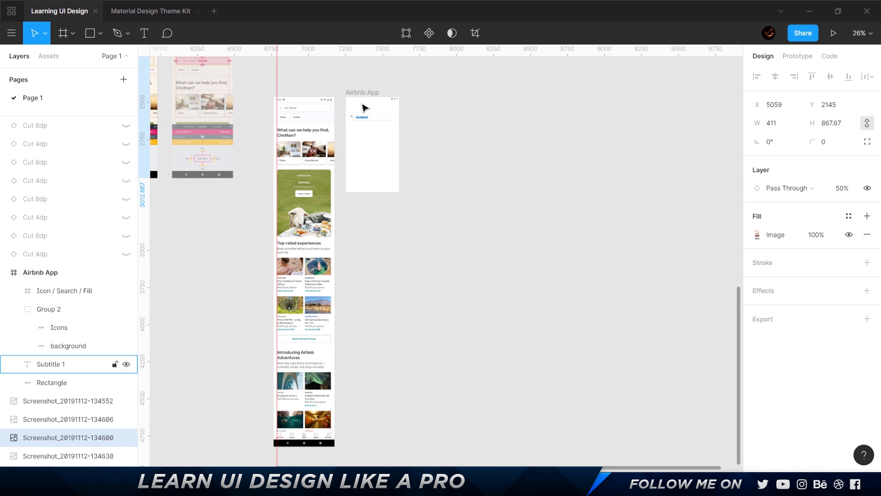
pyautogui.scroll(10, 379, 141)
pyautogui.click(400, 168)
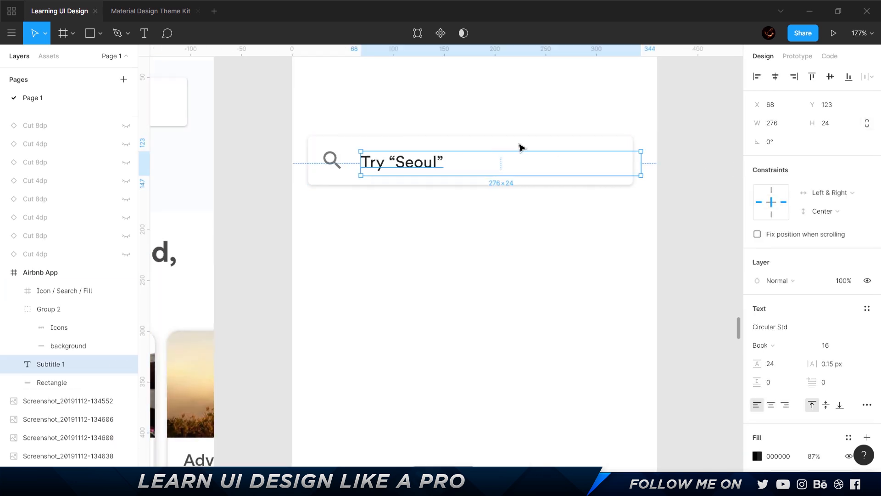
pyautogui.doubleClick(642, 164)
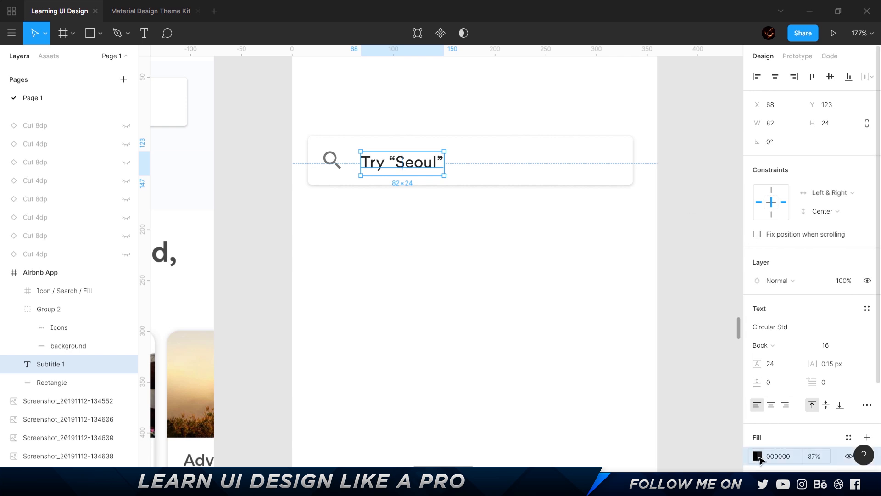
# - Set the fill opacity of the Try “Seoul” placeholder text to 50%
pyautogui.click(757, 456)
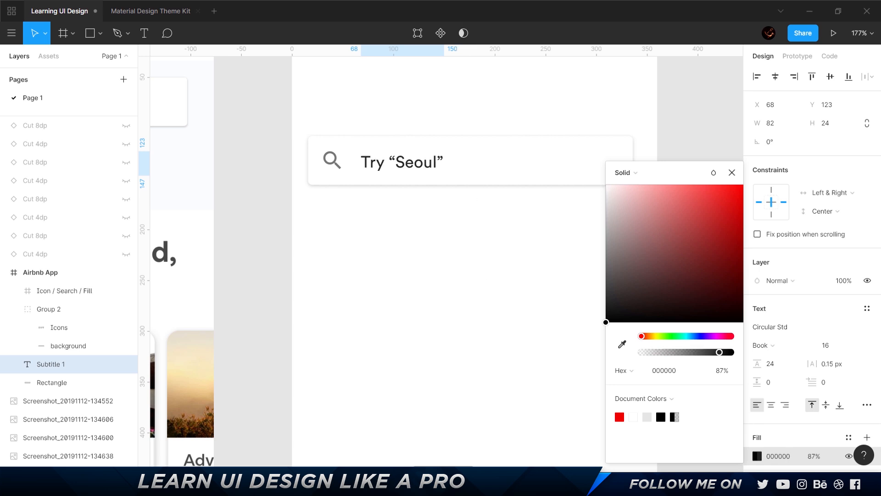
pyautogui.click(815, 456)
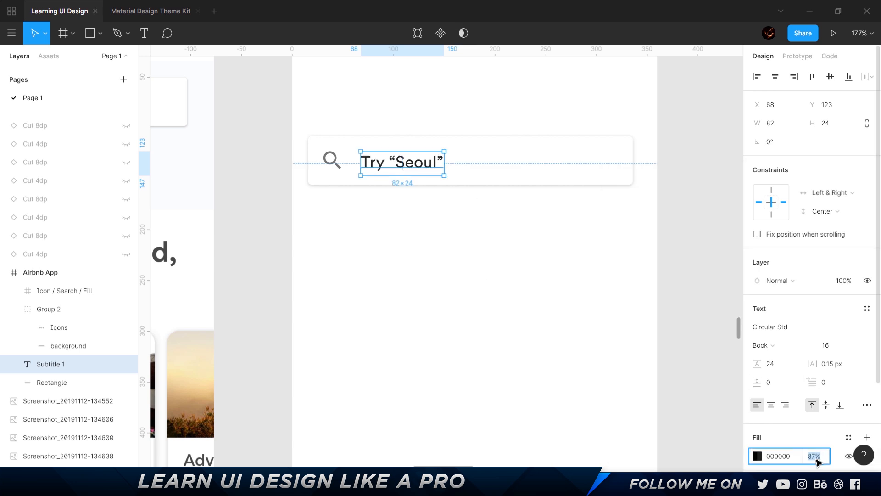
pyautogui.press('Return')
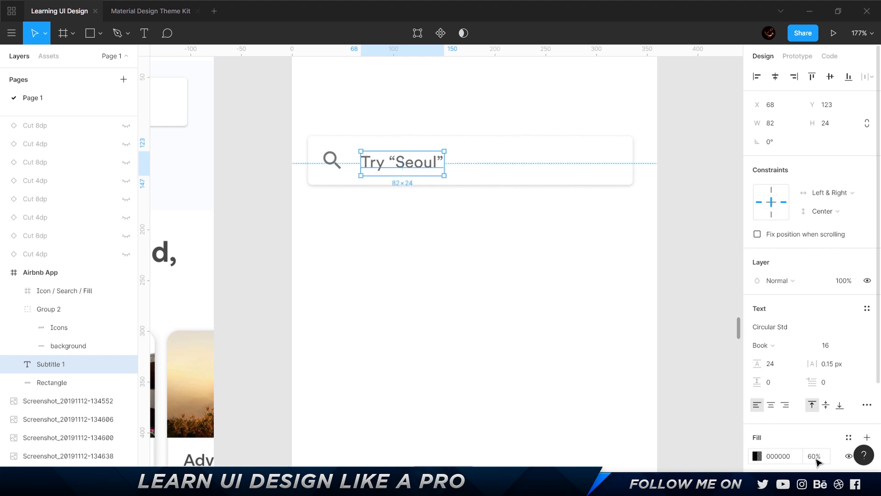
pyautogui.click(813, 456)
pyautogui.write('50')
pyautogui.press('Return')
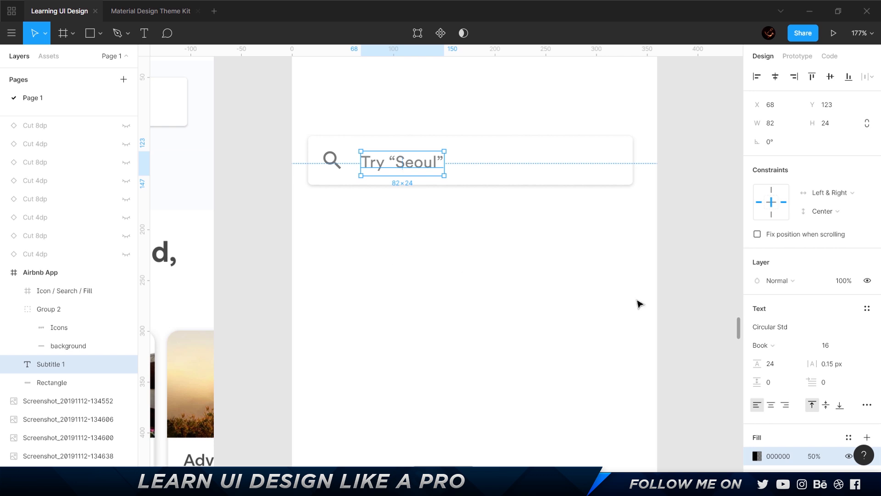
pyautogui.click(832, 348)
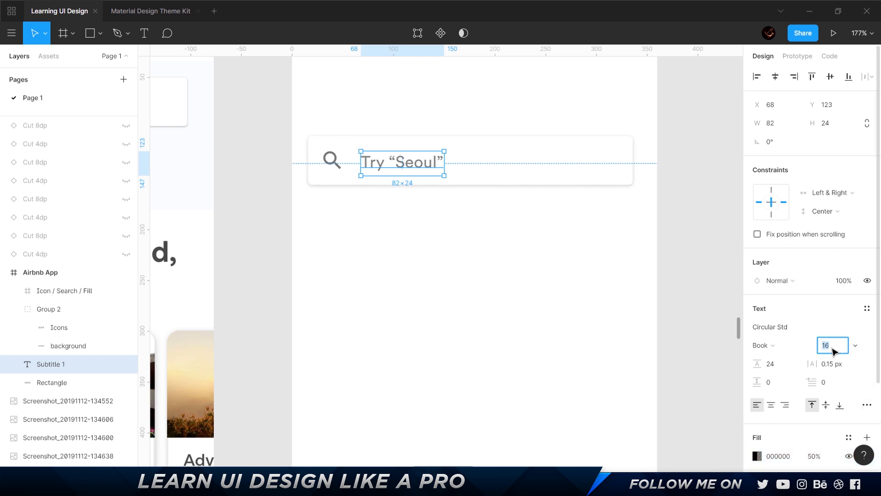
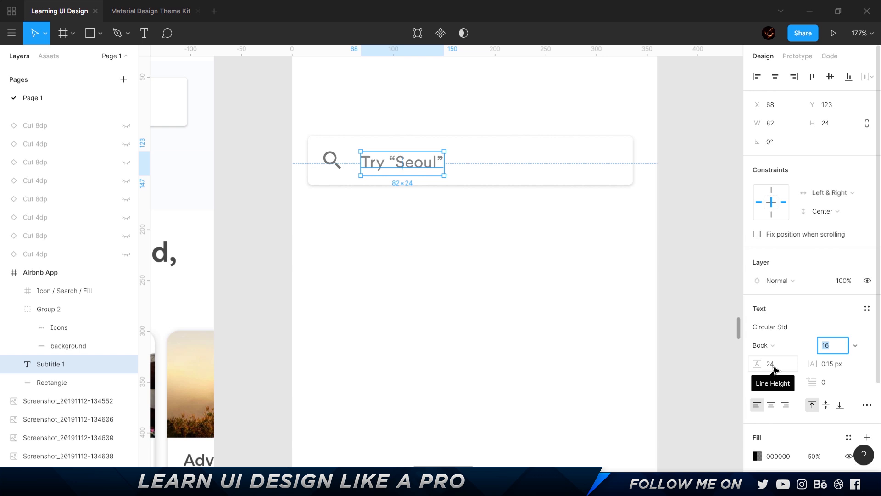
pyautogui.click(692, 207)
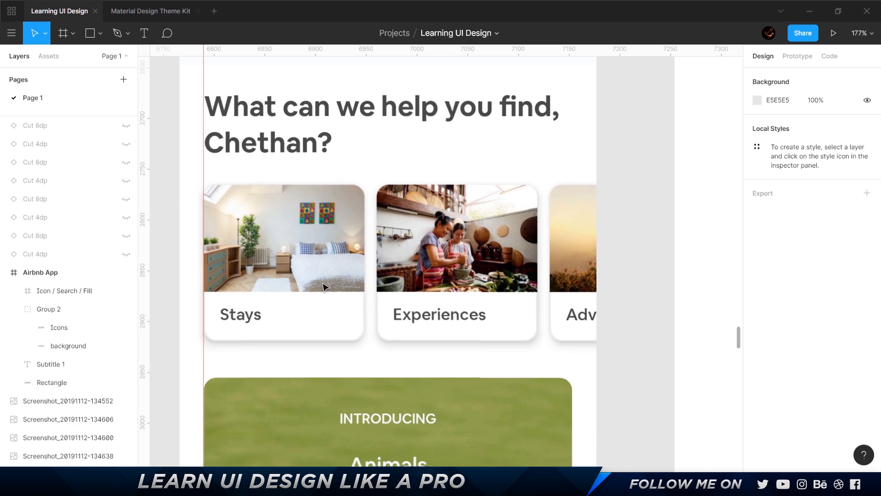
pyautogui.scroll(-5, 323, 287)
pyautogui.scroll(6, 393, 291)
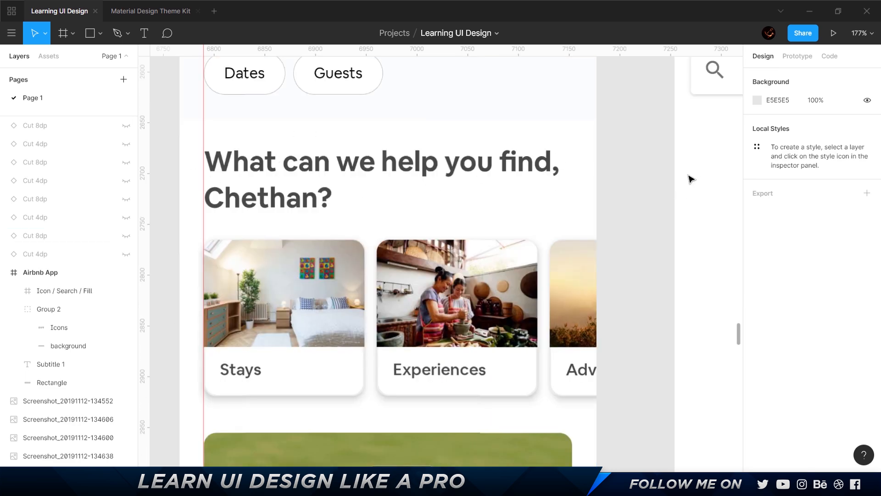
# - Set the line height of the Try “Seoul” text to Auto, comparing it with the previous setting
pyautogui.moveTo(693, 177); pyautogui.dragTo(351, 383)
pyautogui.click(439, 282)
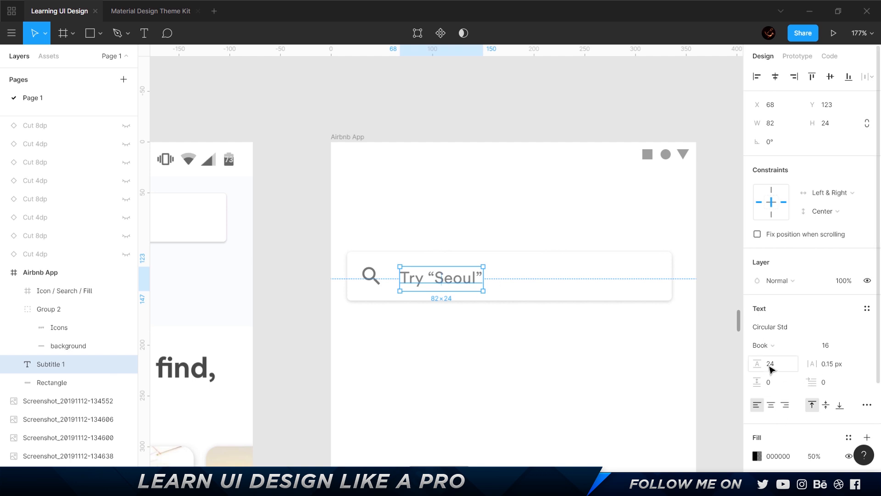
pyautogui.scroll(3, 476, 312)
pyautogui.click(783, 368)
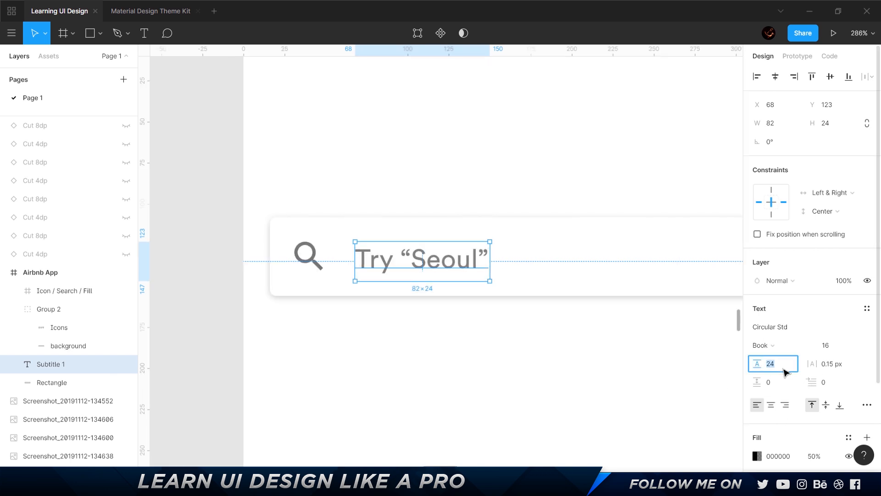
pyautogui.write('au')
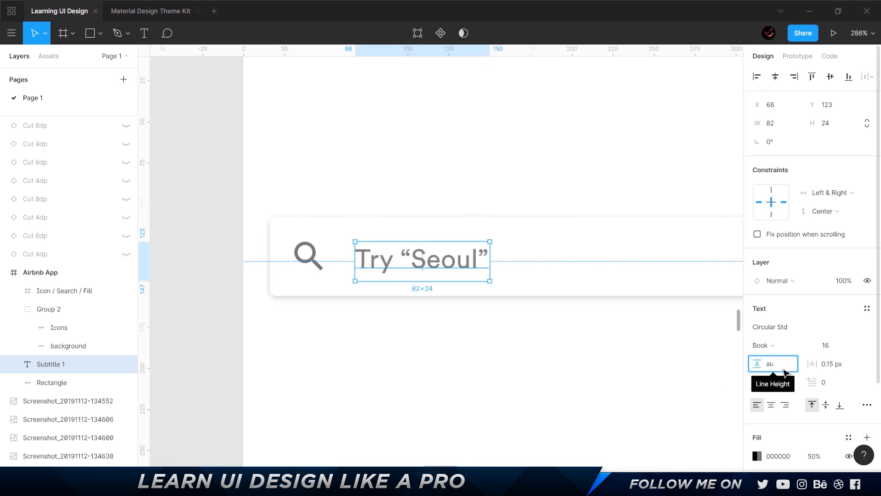
pyautogui.write('to')
pyautogui.press('Return')
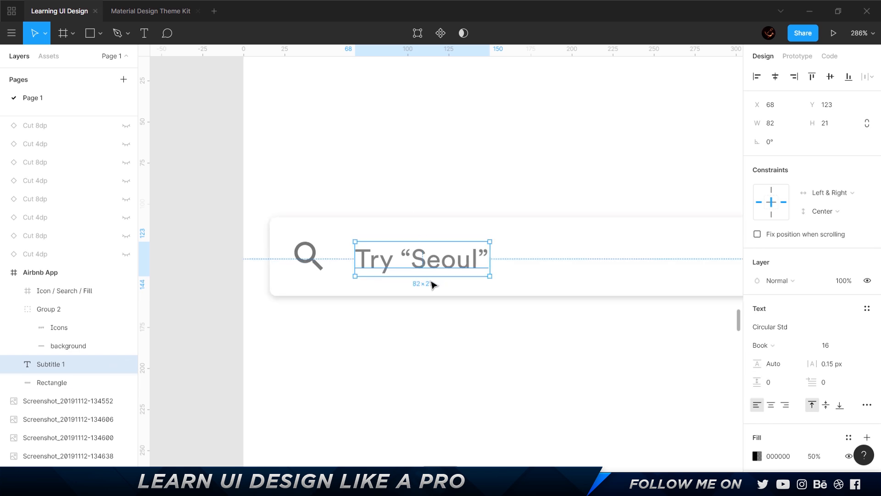
pyautogui.hotkey('ctrl', 'z')
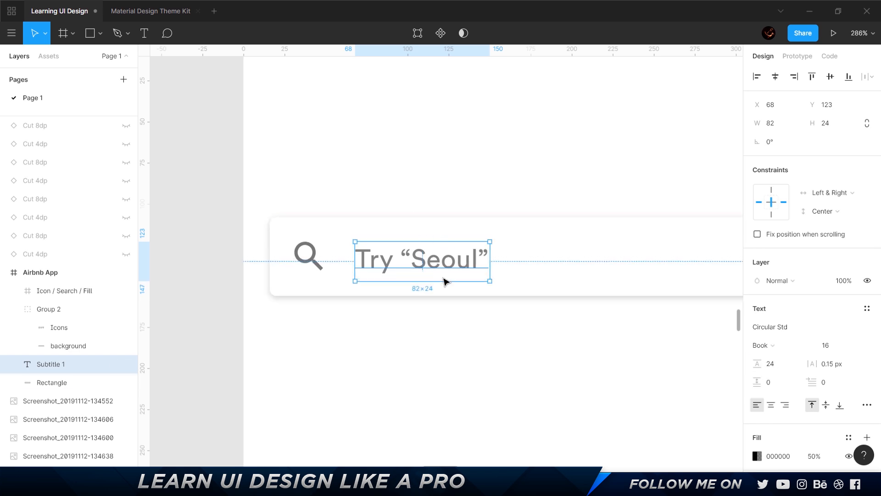
pyautogui.hotkey('ctrl', 'shift', 'z')
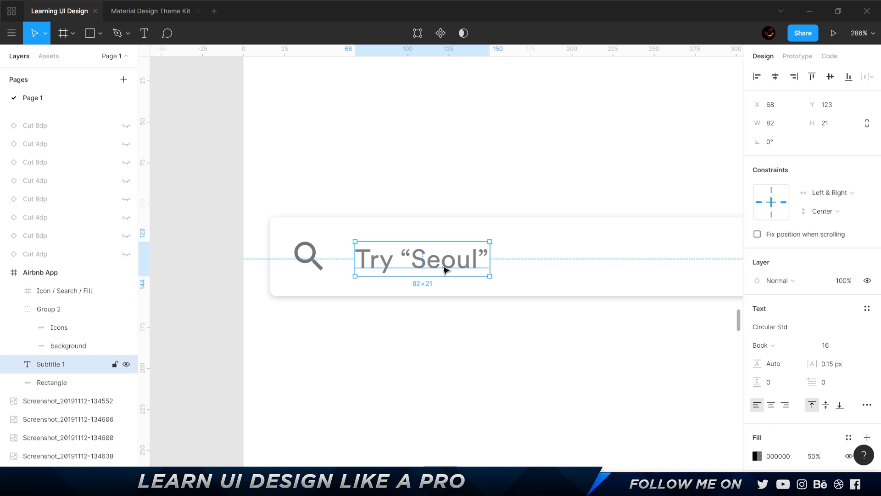
pyautogui.click(472, 320)
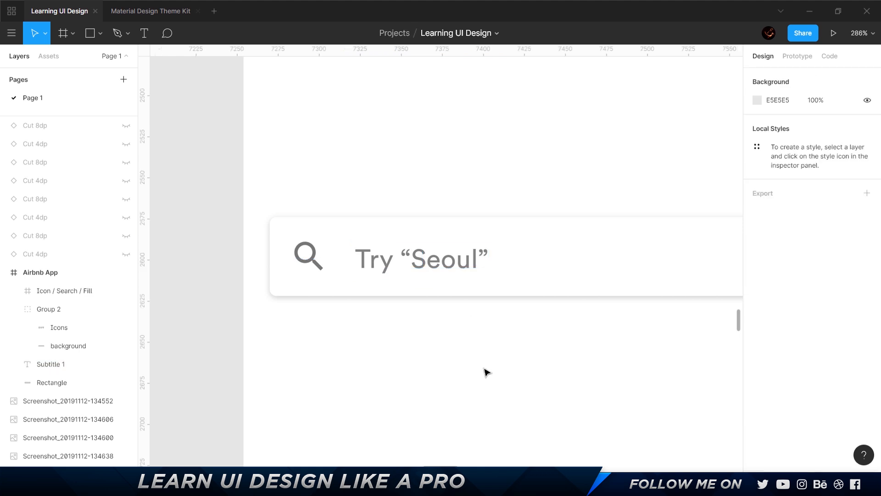
# - Move the Try “Seoul” text up to Y 122 to centre it vertically in the search field
pyautogui.click(436, 266)
pyautogui.press('Up')
pyautogui.press('Up')
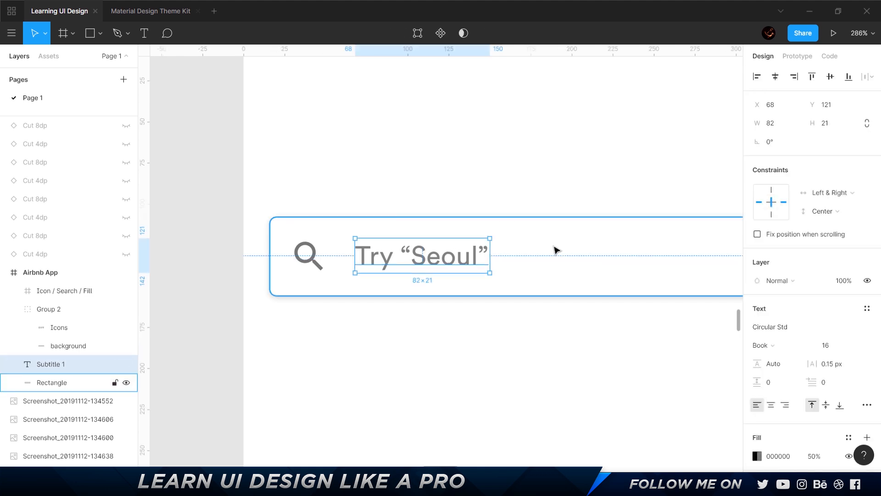
pyautogui.press('alt')
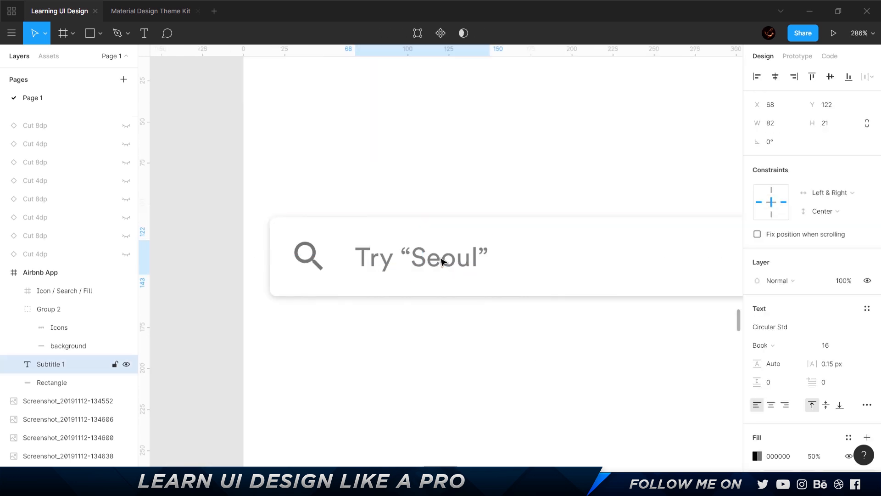
pyautogui.click(532, 325)
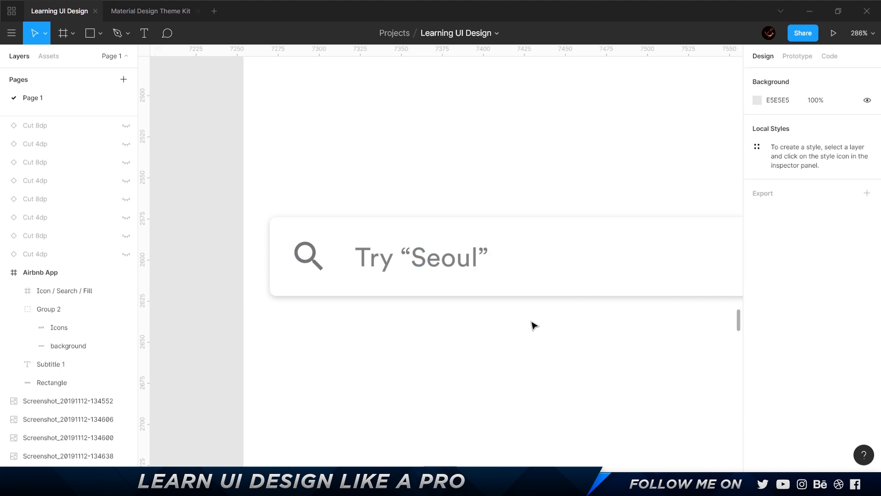
# - Compare the rebuilt search field with the one in the original Airbnb screenshot
pyautogui.scroll(-5, 533, 324)
pyautogui.hscroll(3, 533, 298)
pyautogui.scroll(3, 681, 189)
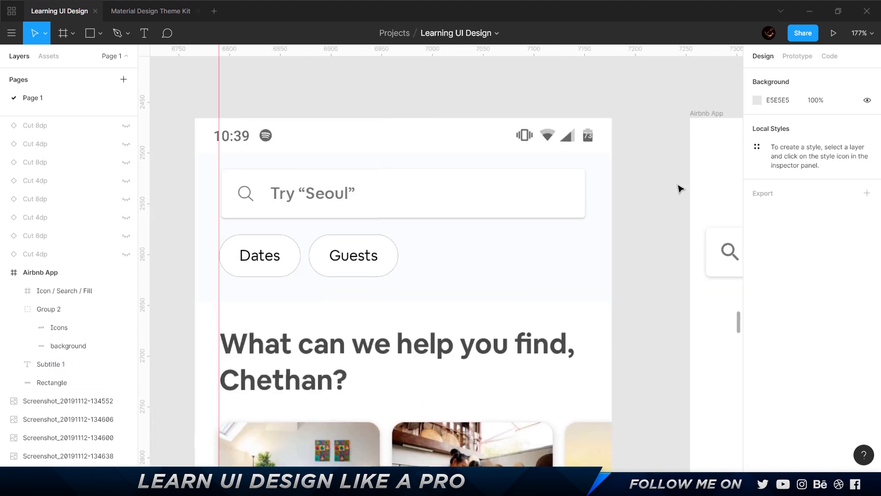
pyautogui.hscroll(5, 462, 252)
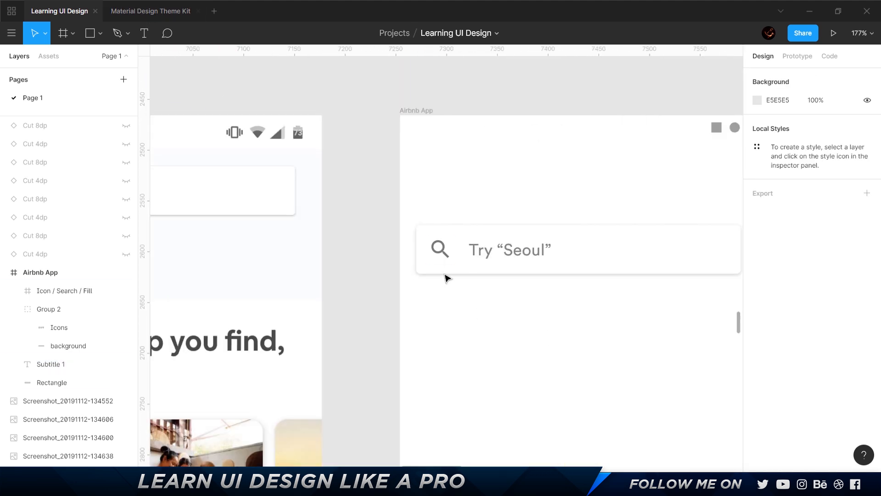
# - Nudge the Try “Seoul” text in the search field closer to the search icon, to X 64
pyautogui.scroll(5, 445, 278)
pyautogui.click(440, 250)
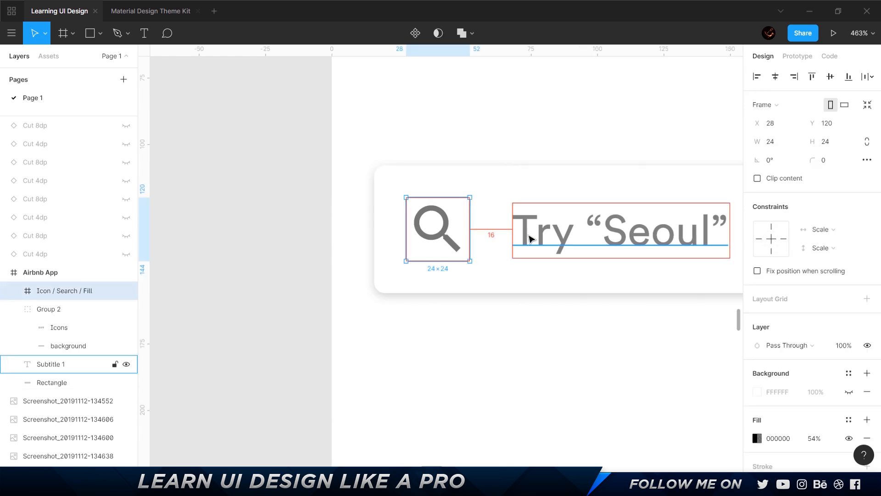
pyautogui.click(530, 238)
pyautogui.press('Left')
pyautogui.press('Left')
pyautogui.press('Left')
pyautogui.press('Left')
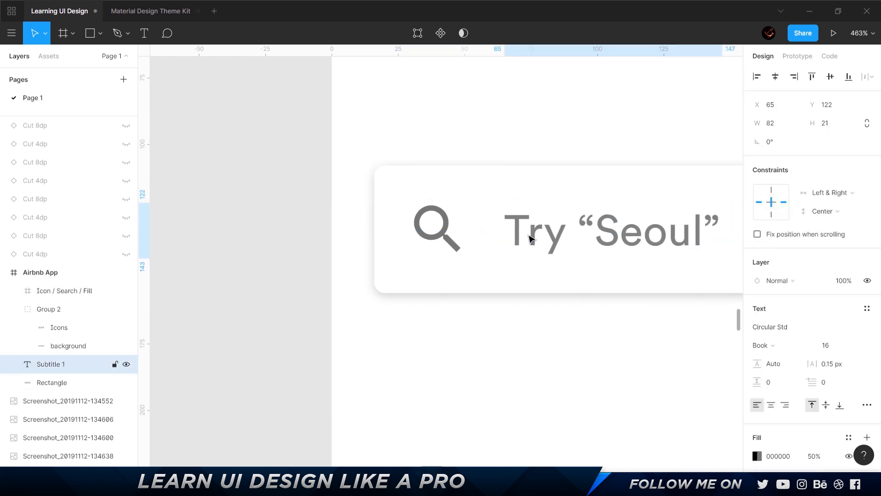
pyautogui.click(515, 340)
pyautogui.scroll(-5, 515, 340)
pyautogui.hscroll(3, 527, 349)
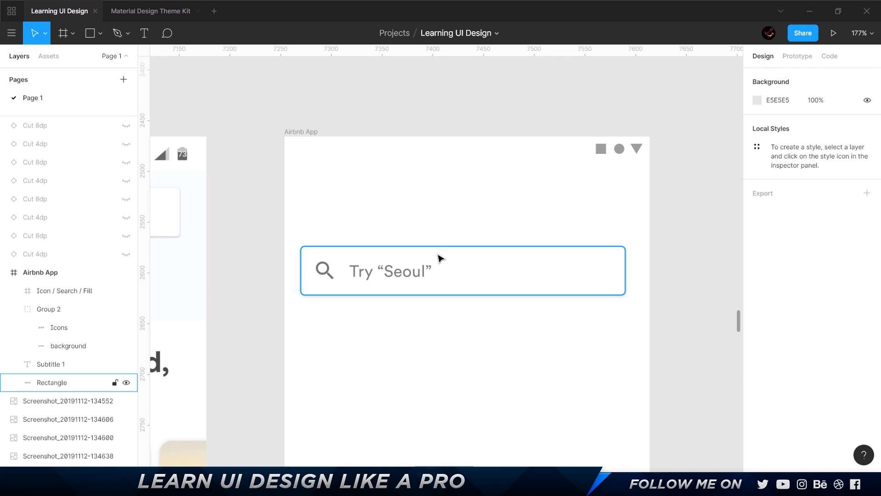
# - Create a text style named Search 16px from the Try “Seoul” placeholder text
pyautogui.click(409, 276)
pyautogui.scroll(-1, 856, 352)
pyautogui.scroll(-2, 856, 352)
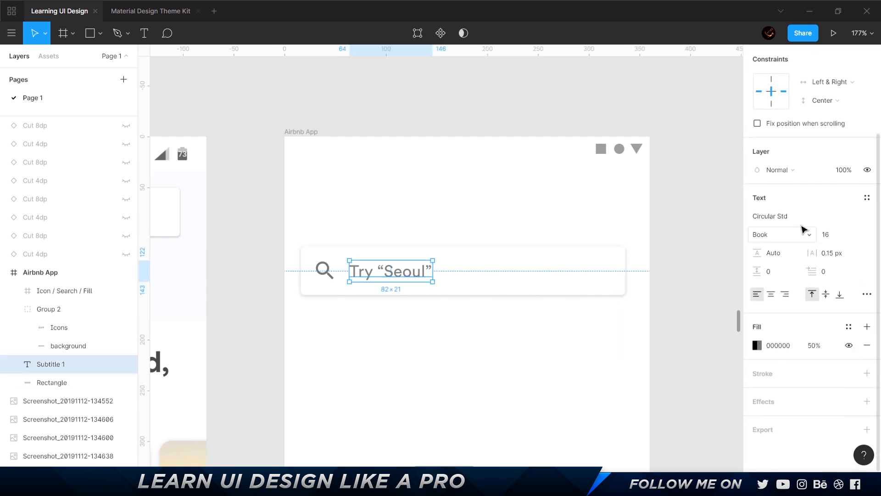
pyautogui.click(867, 199)
pyautogui.click(860, 221)
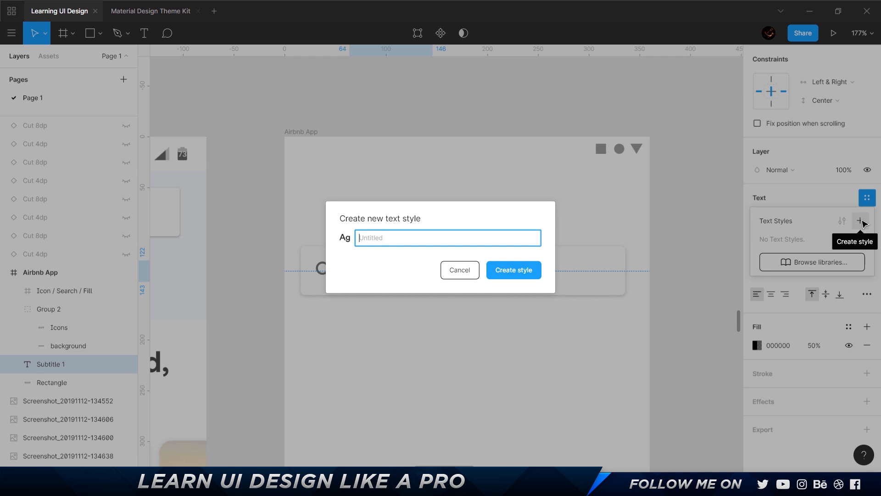
pyautogui.write('Se')
pyautogui.press('BackSpace')
pyautogui.press('BackSpace')
pyautogui.press('BackSpace')
pyautogui.write('S')
pyautogui.press('Return')
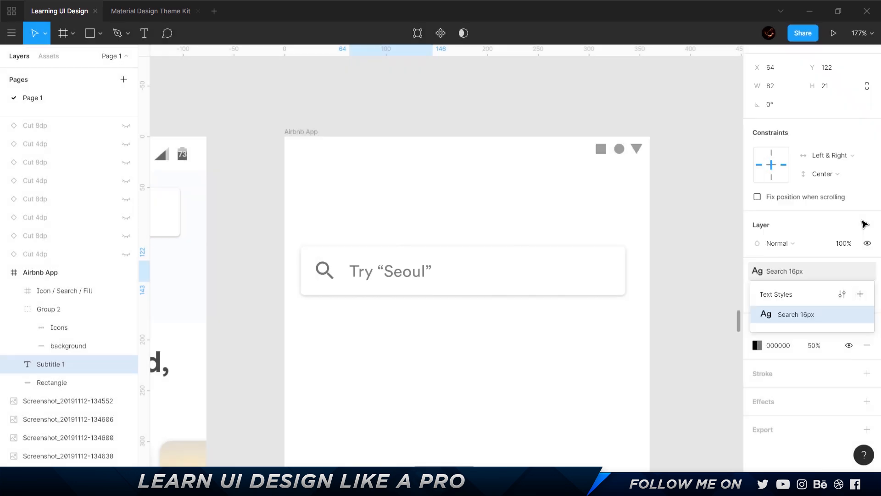
pyautogui.click(801, 268)
pyautogui.click(804, 270)
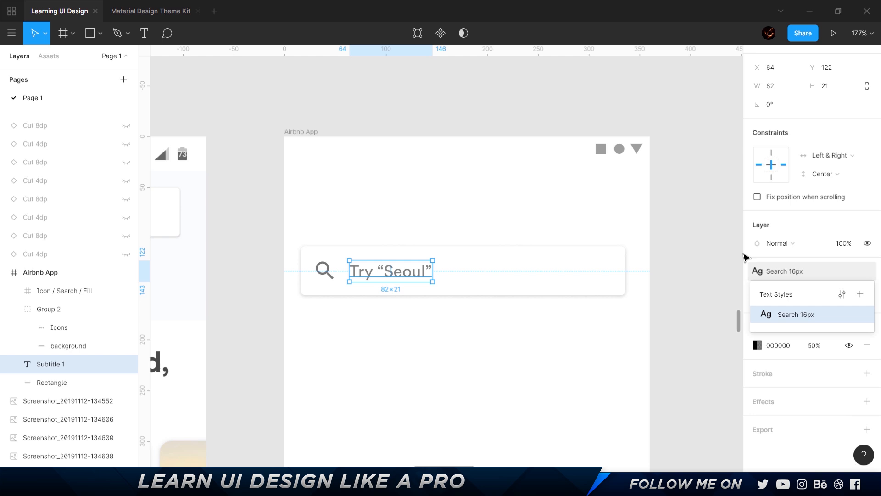
pyautogui.click(757, 362)
# - Create a color style named Black 50 from the placeholder text's 50% black fill
pyautogui.click(867, 327)
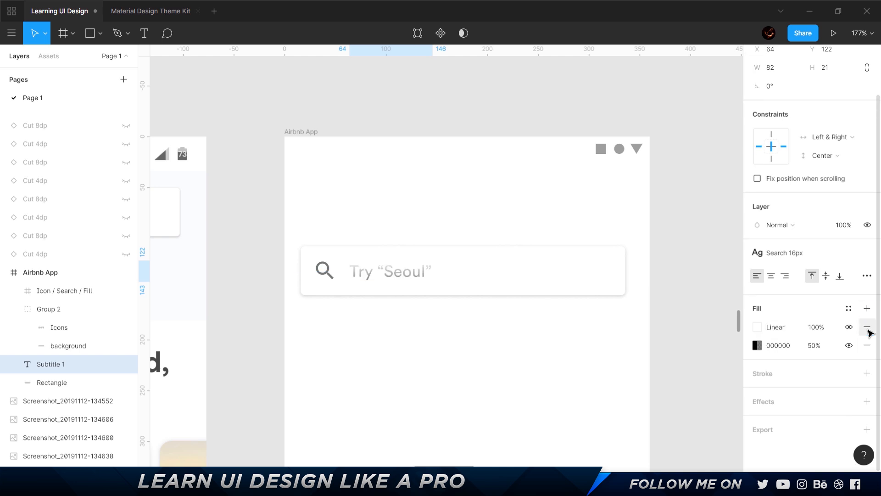
pyautogui.click(867, 329)
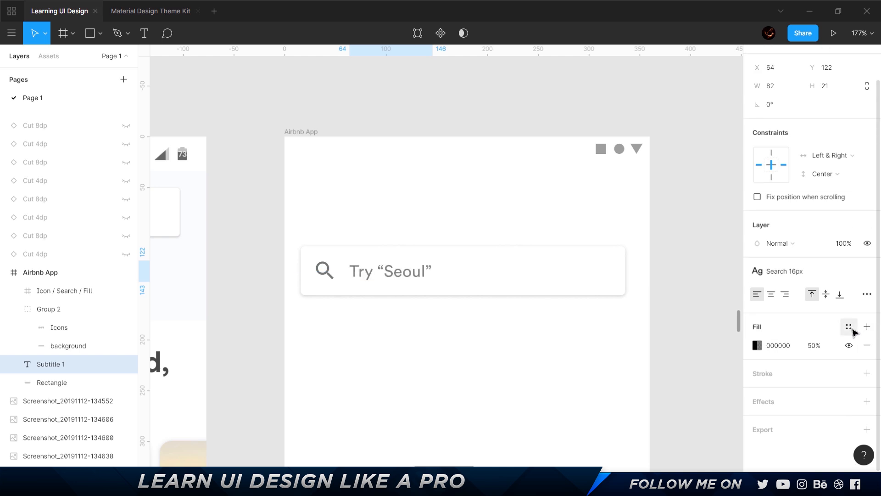
pyautogui.click(850, 327)
pyautogui.click(860, 349)
pyautogui.write('Black 50')
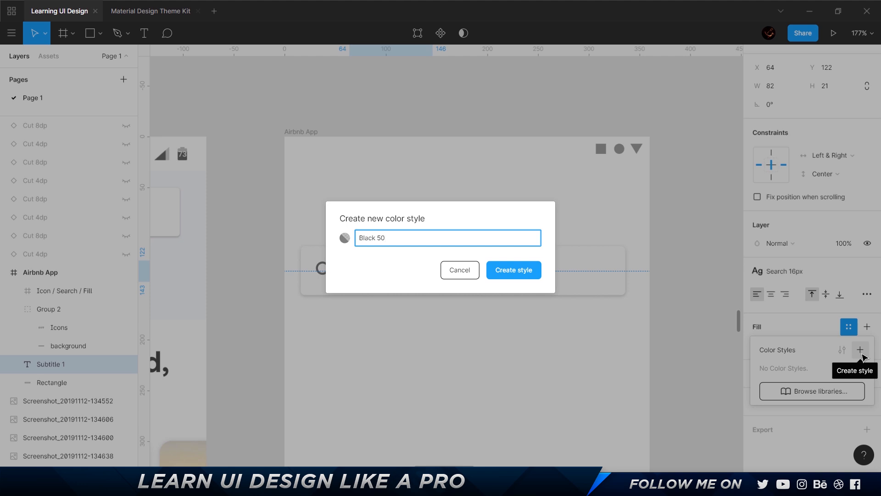
pyautogui.press('Return')
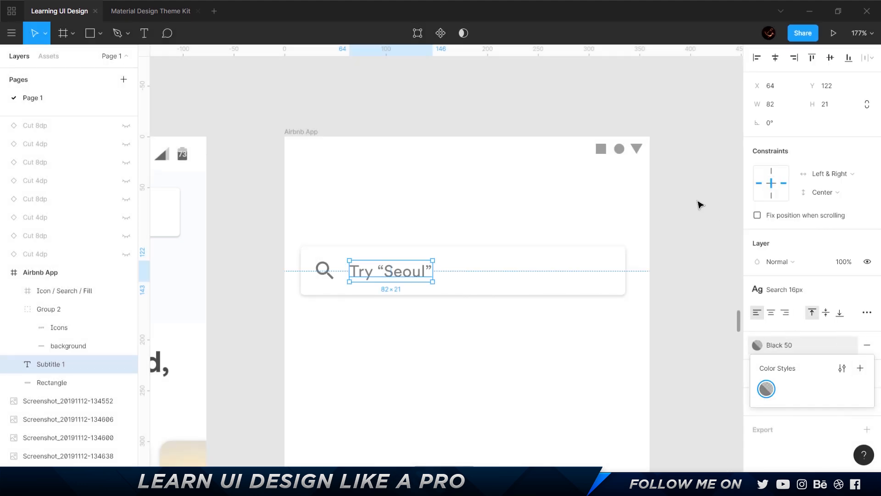
pyautogui.click(700, 204)
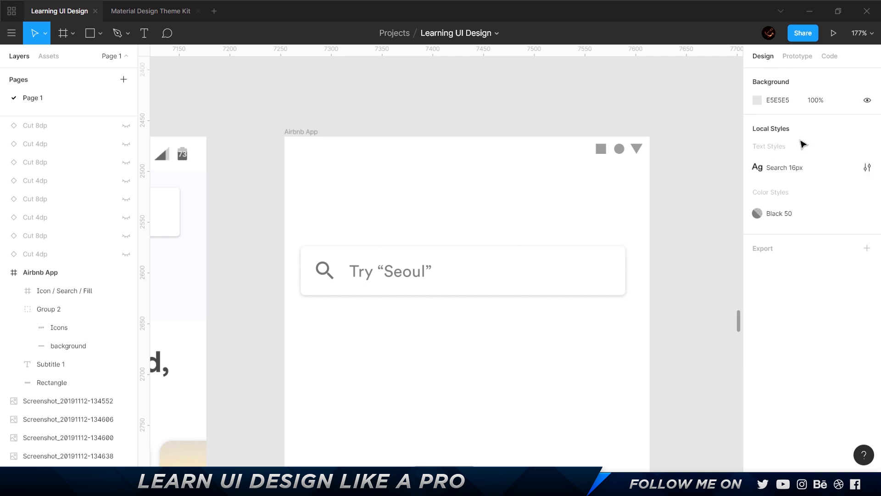
# - Apply the Black 50 color style to the search icon's fill and group the icon, placeholder text and field rectangle
pyautogui.click(328, 276)
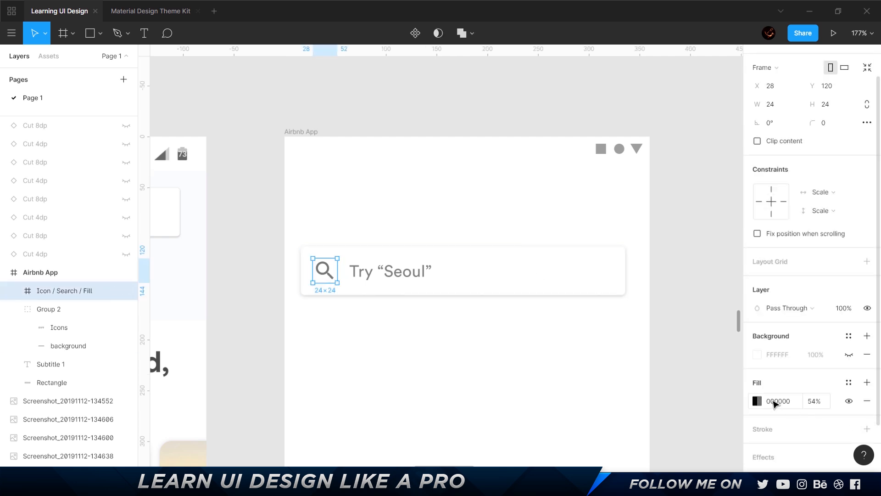
pyautogui.click(849, 382)
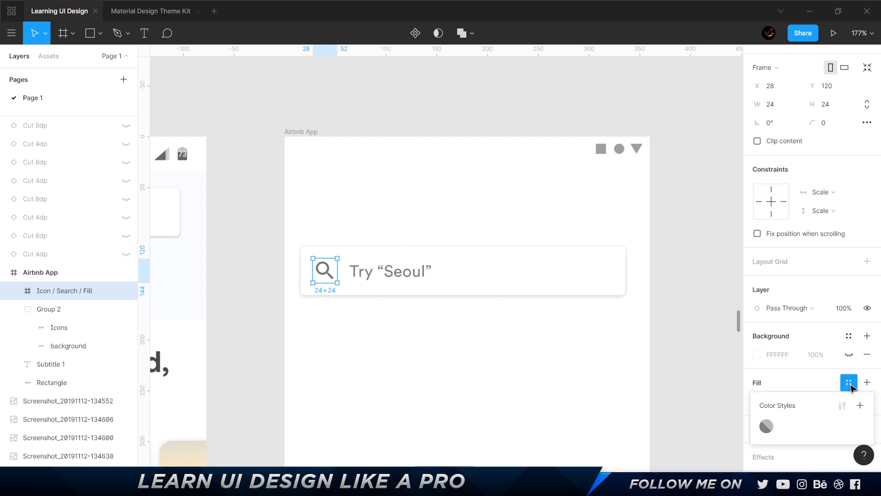
pyautogui.click(766, 426)
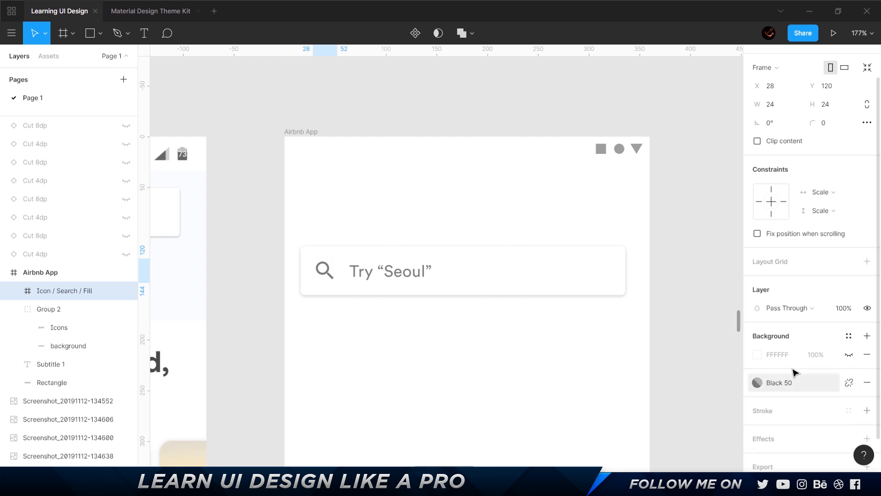
pyautogui.click(386, 333)
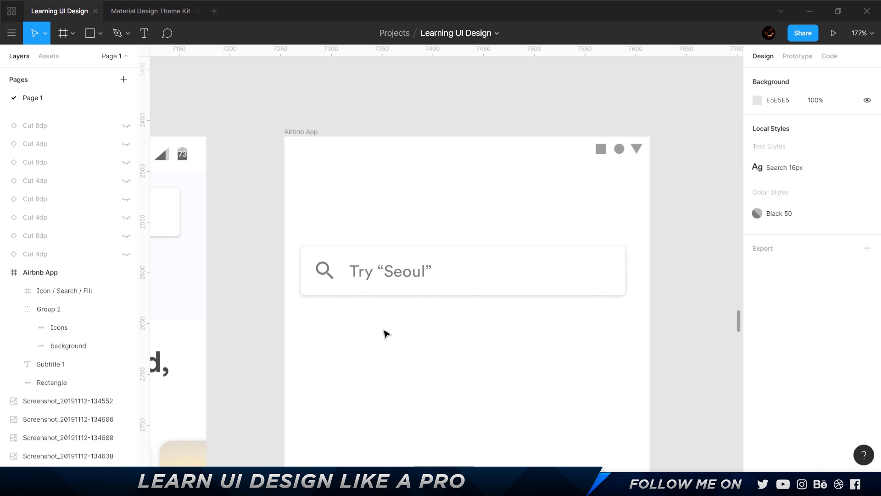
pyautogui.moveTo(250, 217); pyautogui.dragTo(699, 340)
pyautogui.hotkey('ctrl', 'g')
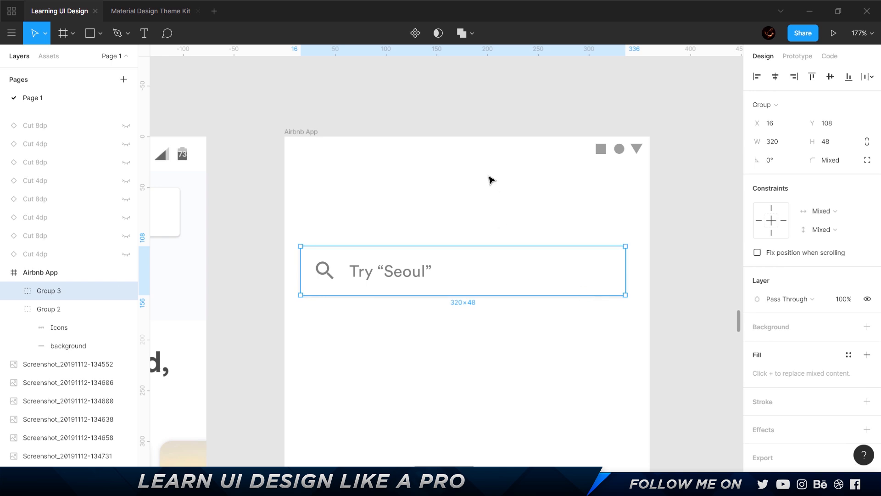
# - Examine the search field's margins and spacing in the original and the measured Airbnb screenshots
pyautogui.hscroll(-6, 492, 177)
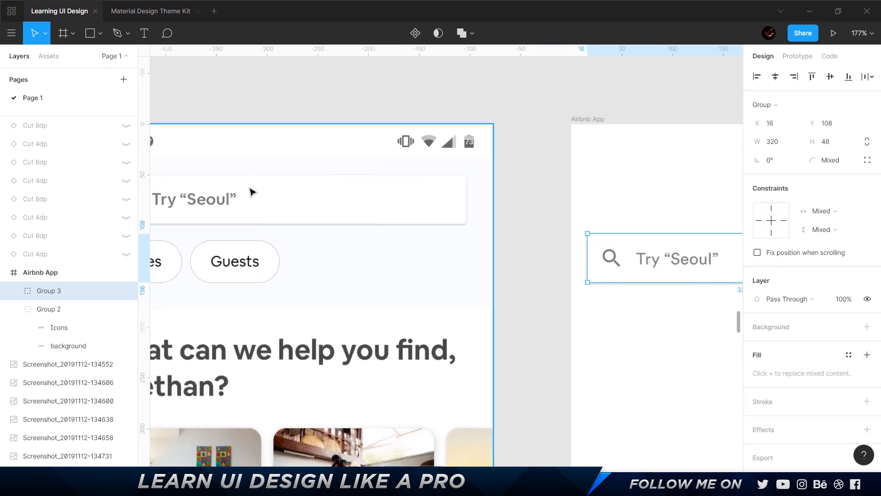
pyautogui.scroll(-5, 444, 206)
pyautogui.scroll(10, 621, 279)
pyautogui.hscroll(-3, 497, 236)
pyautogui.scroll(5, 514, 229)
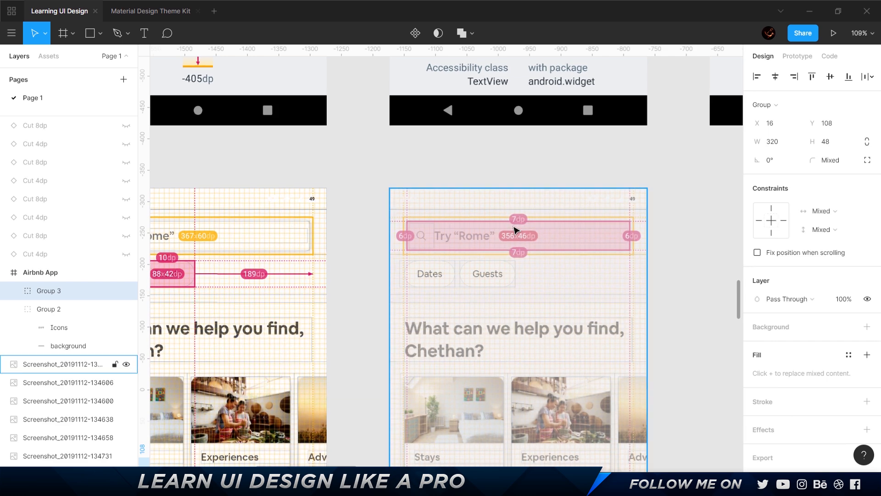
pyautogui.scroll(5, 513, 230)
pyautogui.scroll(-5, 514, 230)
pyautogui.scroll(5, 329, 221)
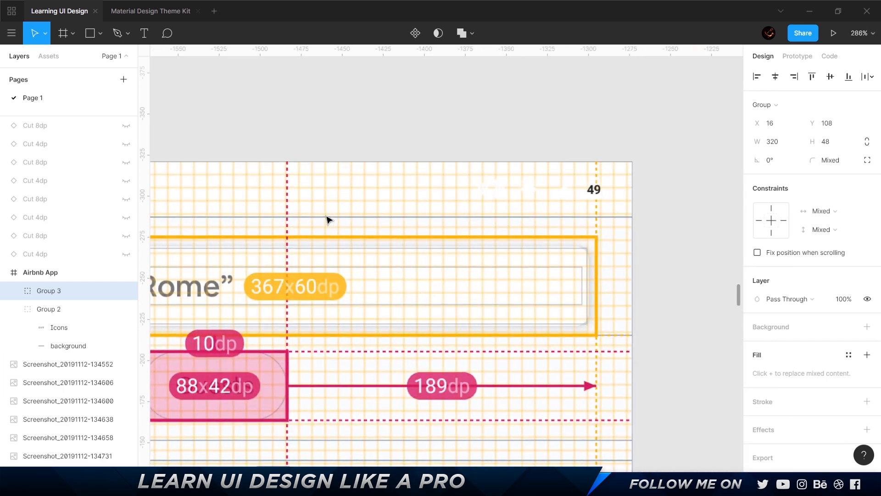
pyautogui.scroll(3, 567, 254)
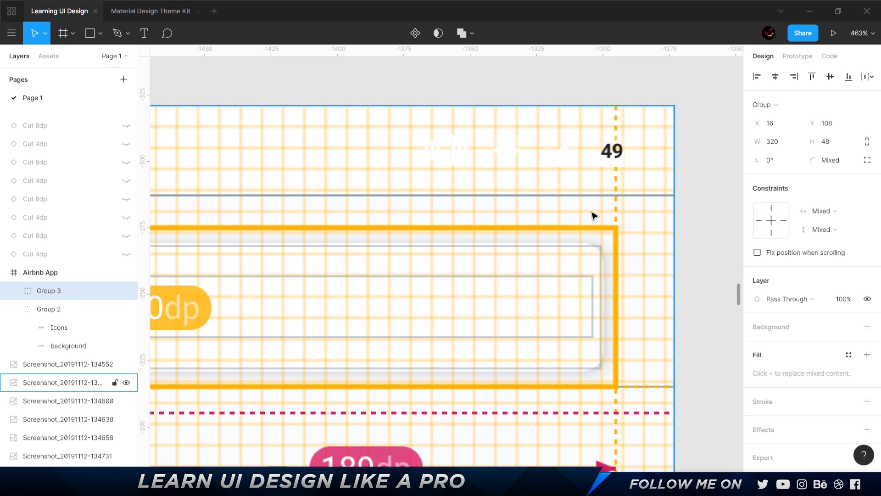
pyautogui.scroll(-8, 576, 245)
pyautogui.scroll(4, 580, 246)
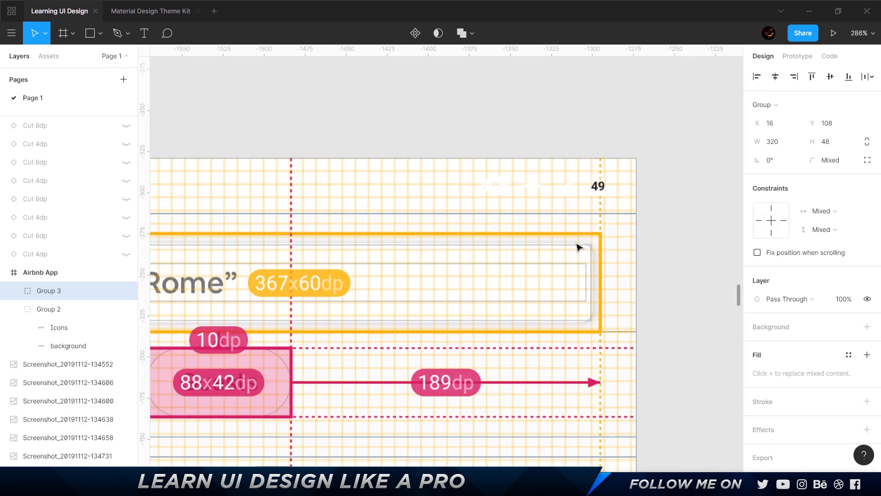
pyautogui.scroll(-10, 572, 305)
pyautogui.scroll(5, 572, 304)
# - Move the grouped search field up below the status bar, to Y 48
pyautogui.moveTo(573, 338); pyautogui.dragTo(531, 285)
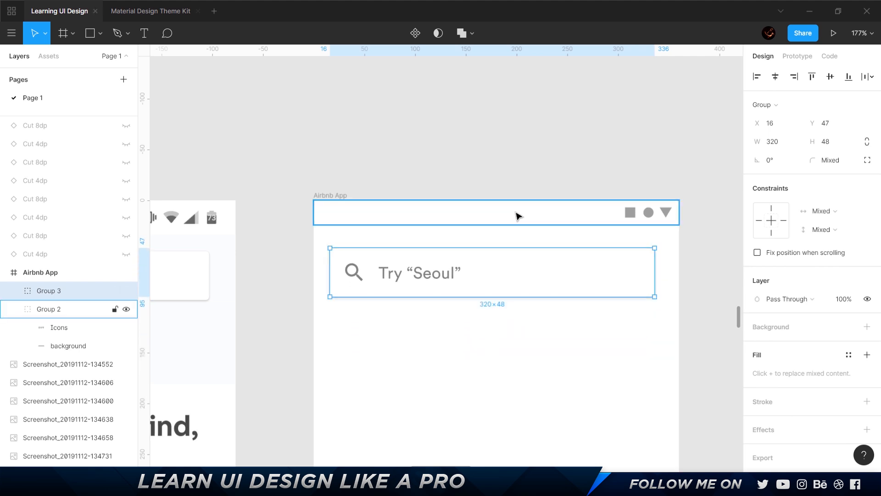
pyautogui.click(574, 389)
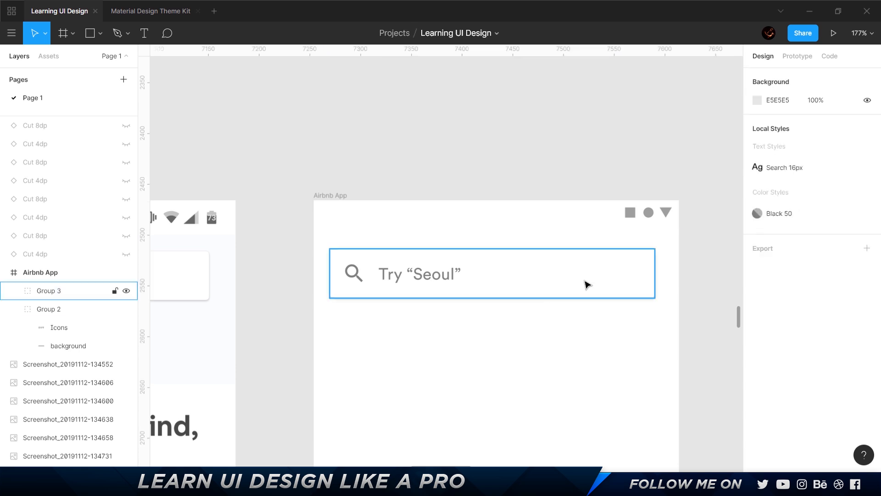
pyautogui.scroll(2, 617, 271)
pyautogui.click(613, 328)
# - Shift the search field group horizontally to X 24, checking its distances to the frame edges
pyautogui.press('alt')
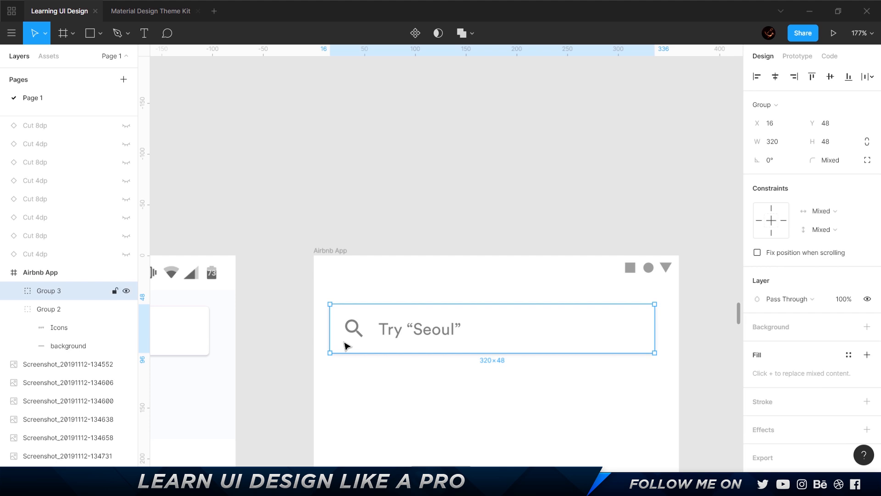
pyautogui.hotkey('shift', 'Right')
pyautogui.press('alt')
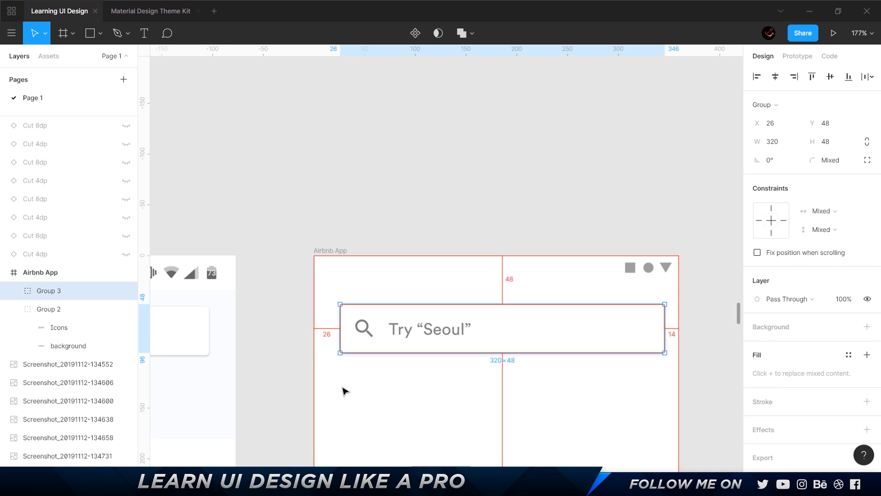
pyautogui.press('Left')
pyautogui.press('Left')
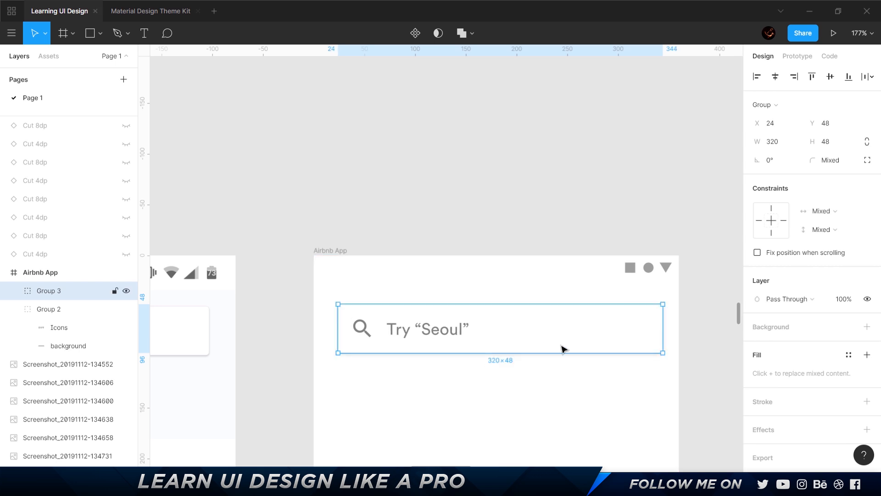
# - Narrow the search field's background rectangle to a width of 312, giving it a 24 margin on both sides of the frame
pyautogui.doubleClick(590, 332)
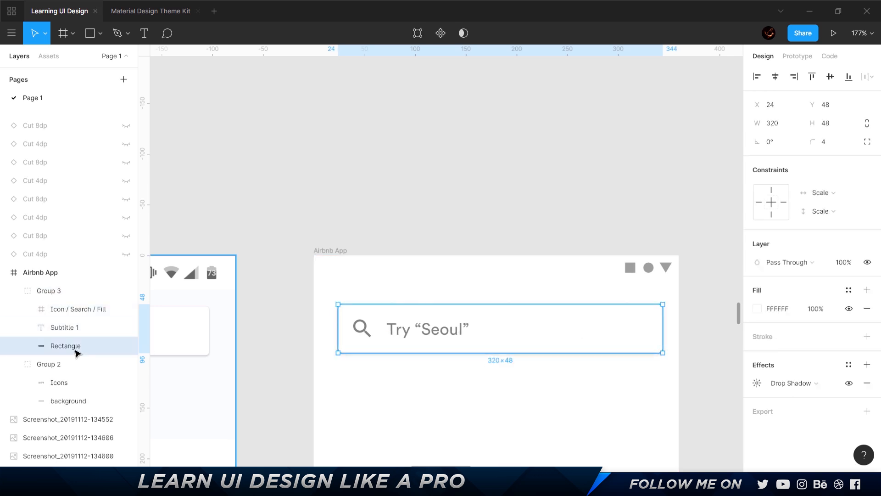
pyautogui.moveTo(663, 332)
pyautogui.mouseDown()
pyautogui.moveTo(649, 332)
pyautogui.moveTo(658, 337)
pyautogui.mouseUp()
pyautogui.press('alt')
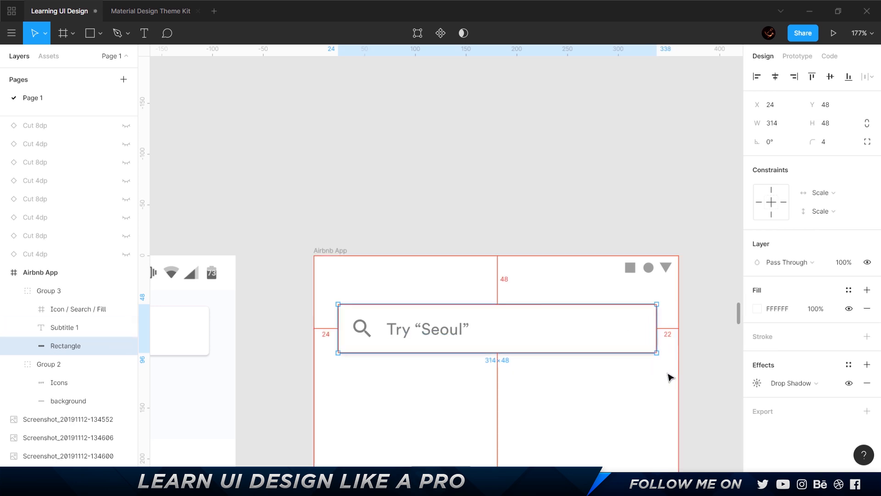
pyautogui.scroll(2, 665, 335)
pyautogui.keyDown('ctrl'); pyautogui.scroll(5, 670, 367); pyautogui.keyUp('ctrl')
pyautogui.scroll(-3, 661, 261)
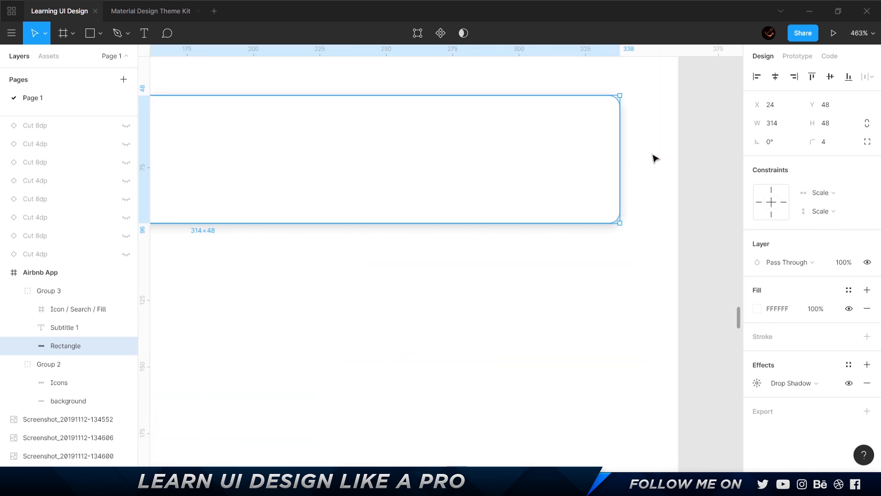
pyautogui.hotkey('ctrl', 'Left')
pyautogui.hotkey('ctrl', 'Left')
pyautogui.hotkey('ctrl', 'Left')
pyautogui.hotkey('ctrl', 'Right')
pyautogui.hotkey('ctrl', 'Right')
pyautogui.hotkey('ctrl', 'Right')
pyautogui.hotkey('ctrl', 'Right')
pyautogui.hotkey('ctrl', 'Right')
pyautogui.hotkey('ctrl', 'Left')
pyautogui.hotkey('ctrl', 'Left')
pyautogui.hotkey('ctrl', 'Left')
pyautogui.hotkey('ctrl', 'Right')
pyautogui.hotkey('ctrl', 'Right')
pyautogui.hotkey('ctrl', 'Right')
pyautogui.hotkey('ctrl', 'Right')
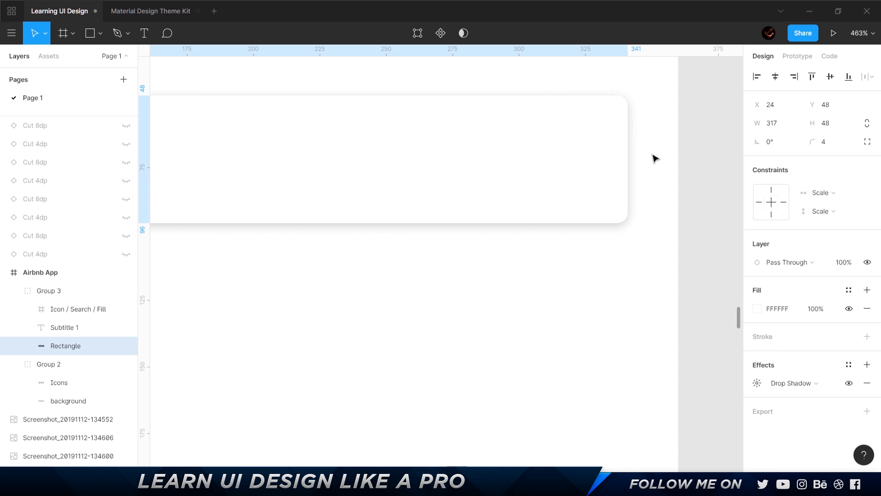
pyautogui.press('alt')
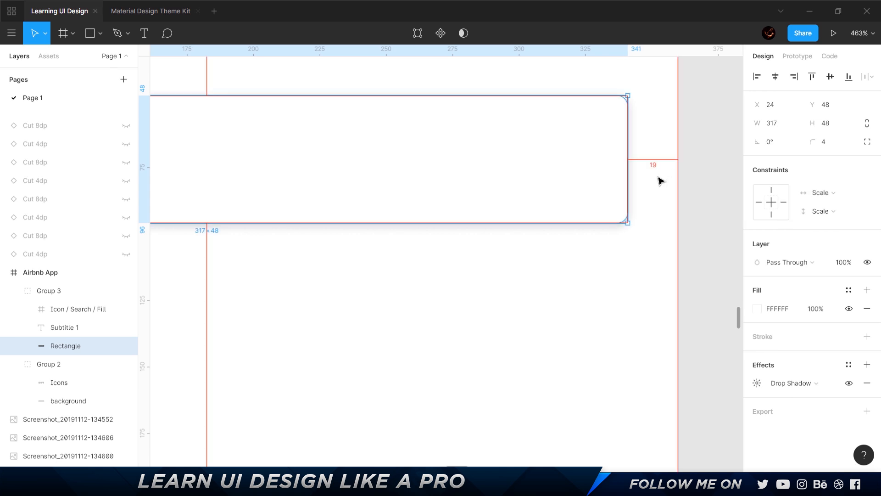
pyautogui.hotkey('ctrl', 'Left')
pyautogui.hotkey('ctrl', 'Left')
pyautogui.hotkey('ctrl', 'Left')
pyautogui.hotkey('ctrl', 'Left')
pyautogui.hotkey('ctrl', 'Left')
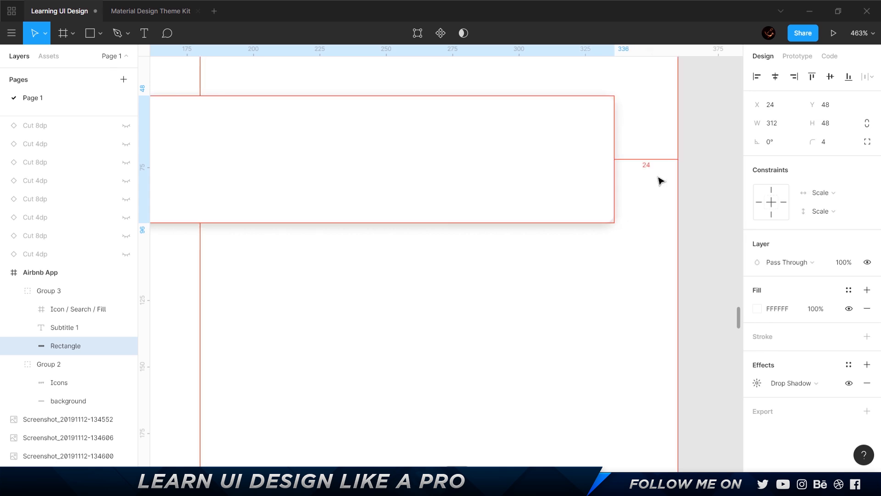
pyautogui.click(660, 180)
pyautogui.scroll(-6, 661, 180)
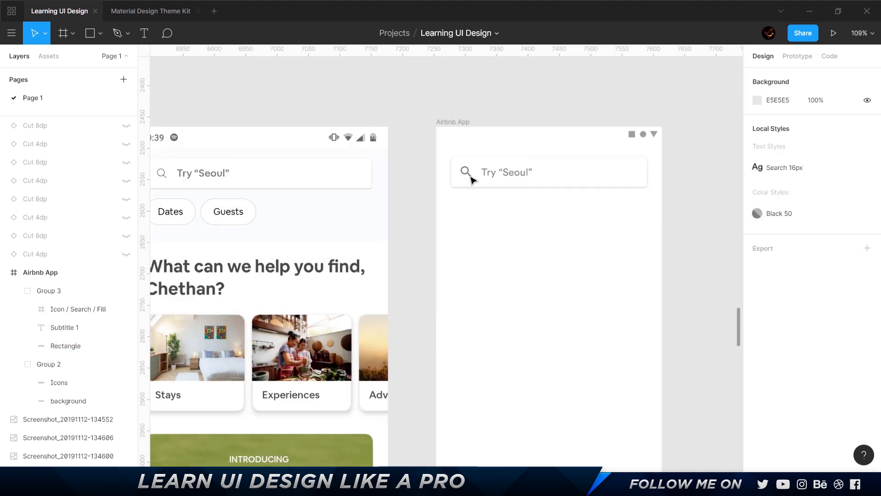
pyautogui.hscroll(-2, 480, 238)
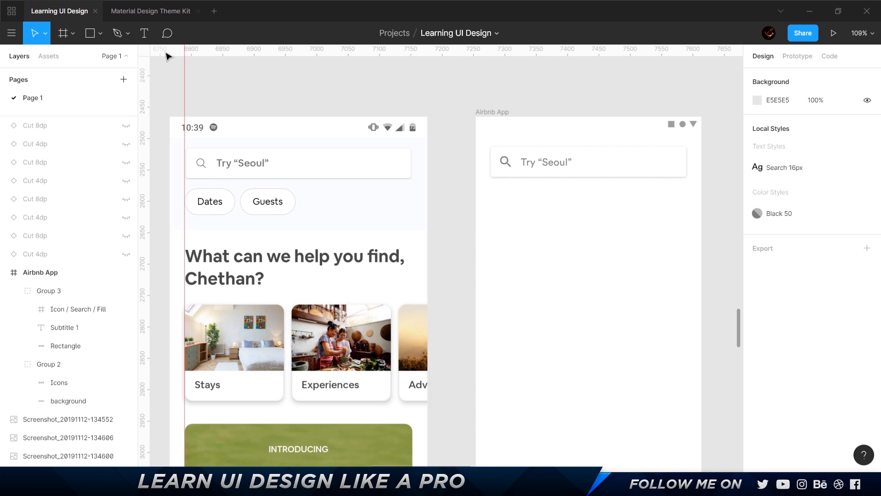
# - Check the search field group's distances to the Airbnb App frame edges and inspect the search icon's bounds
pyautogui.click(517, 157)
pyautogui.scroll(5, 517, 157)
pyautogui.click(477, 138)
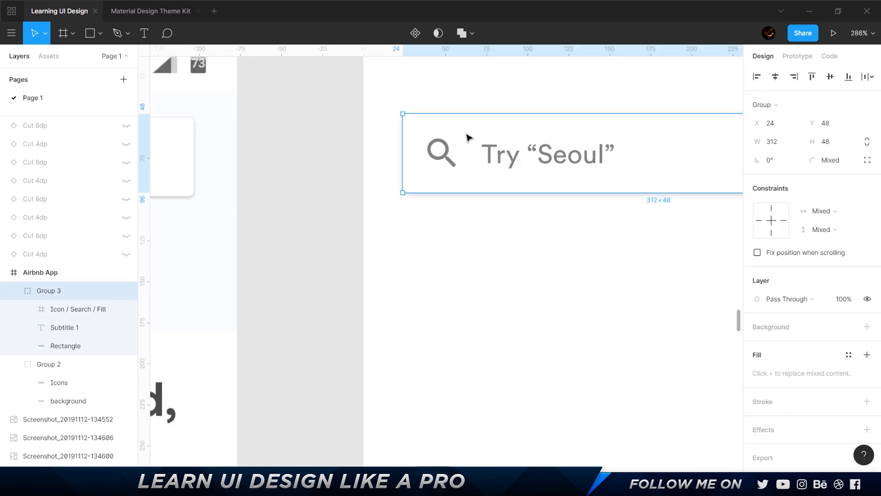
pyautogui.press('alt')
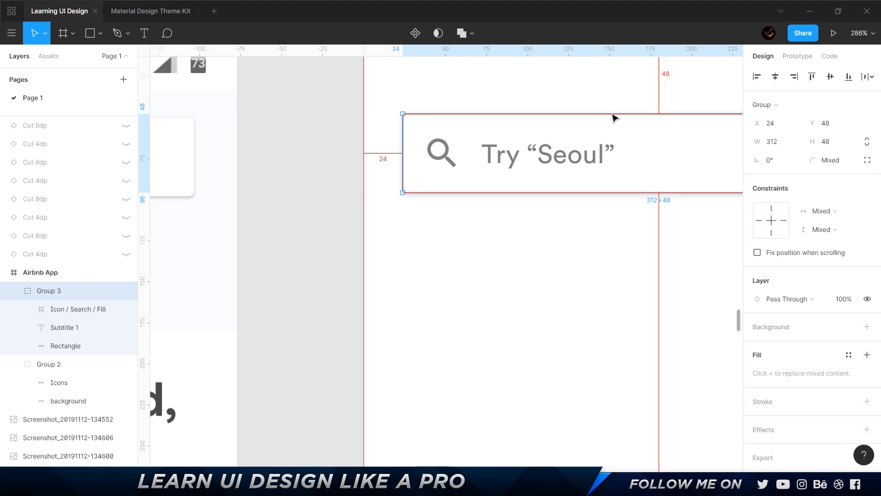
pyautogui.click(483, 170)
pyautogui.click(445, 166)
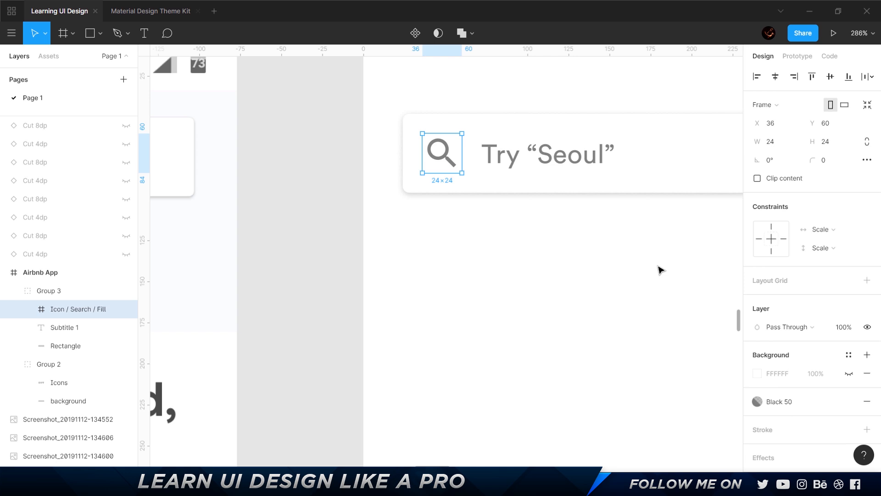
pyautogui.click(660, 269)
pyautogui.scroll(-5, 659, 270)
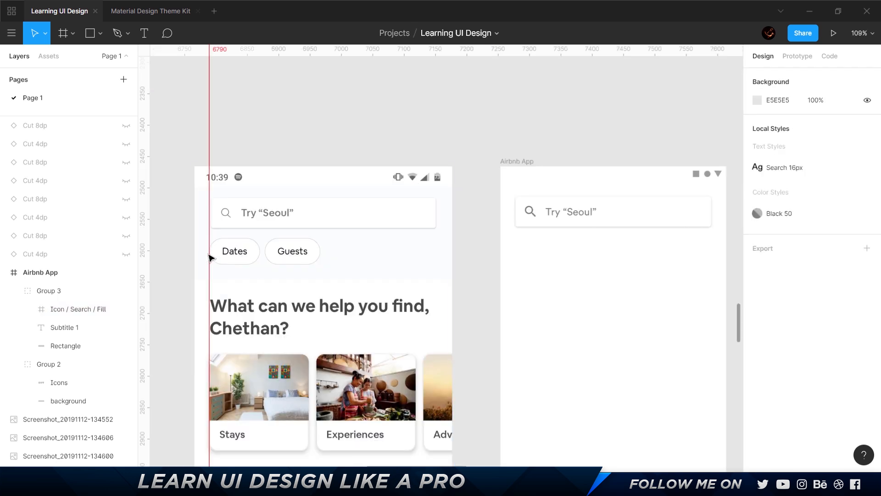
# - Switch to the Material Design Theme Kit file and search its assets for "pills"
pyautogui.scroll(5, 215, 255)
pyautogui.click(143, 14)
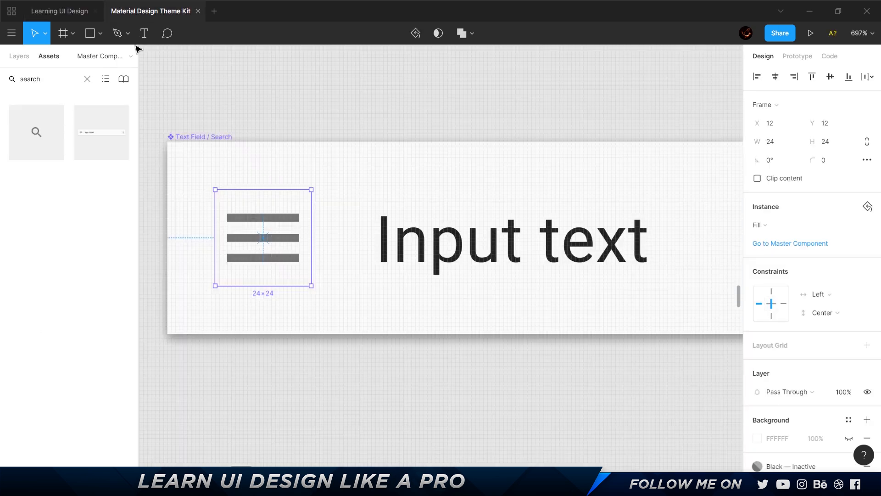
pyautogui.doubleClick(45, 81)
pyautogui.write('pills')
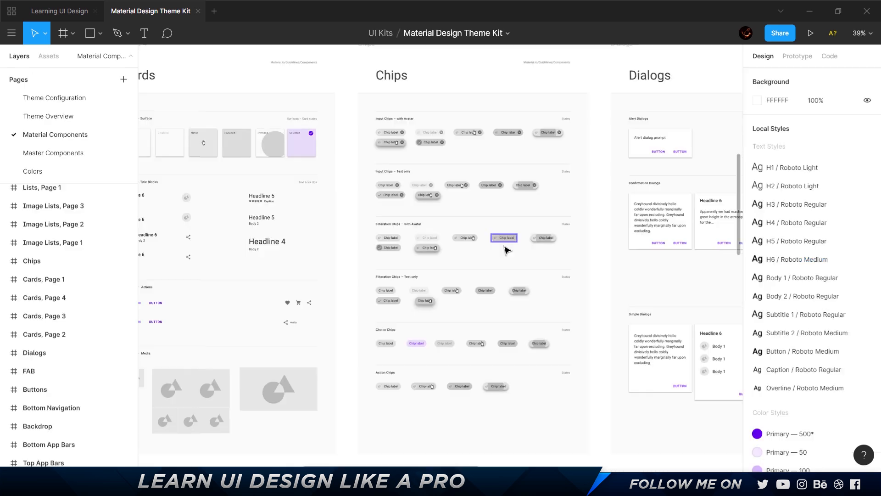
# - Look through the kit's Chips frame and copy the enabled chip from the Choice Chips section
pyautogui.scroll(5, 505, 250)
pyautogui.scroll(3, 502, 253)
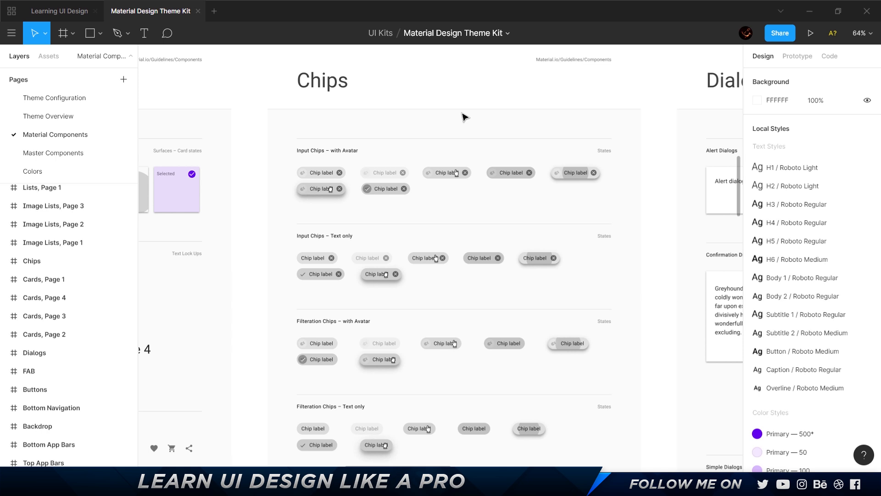
pyautogui.scroll(-4, 463, 117)
pyautogui.scroll(-3, 441, 172)
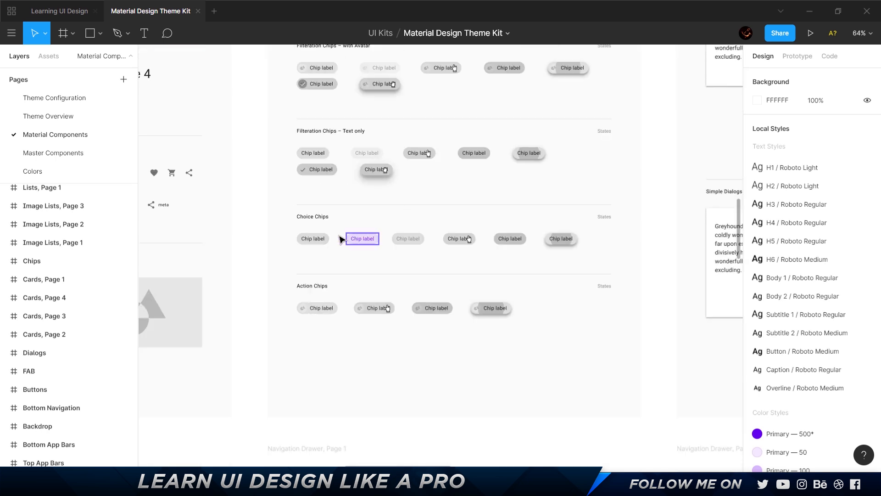
pyautogui.scroll(5, 341, 238)
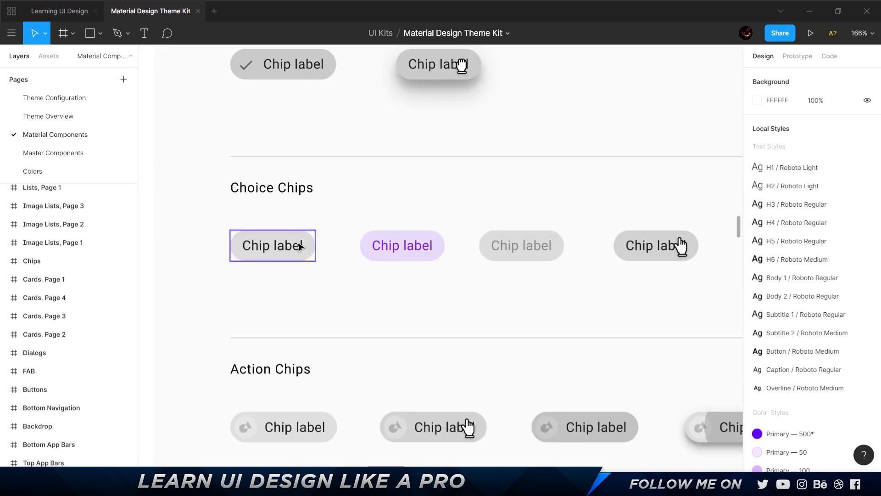
pyautogui.click(300, 246)
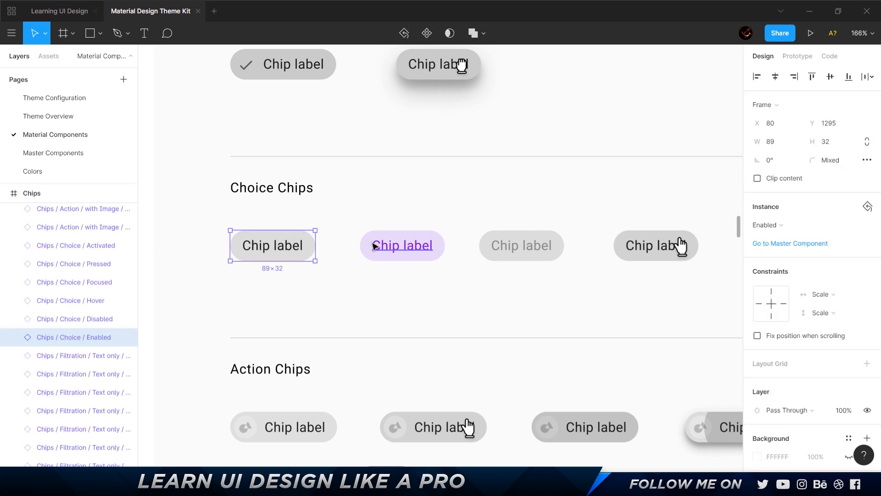
# - Paste the enabled choice chip into the Learning UI Design file and place it beside the original's Guests pill
pyautogui.click(58, 11)
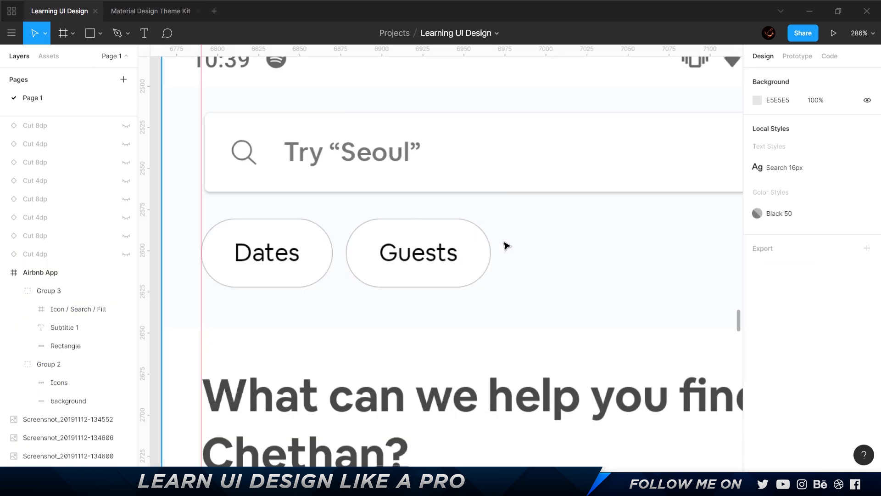
pyautogui.hotkey('ctrl', 'v')
pyautogui.moveTo(425, 269); pyautogui.dragTo(587, 274)
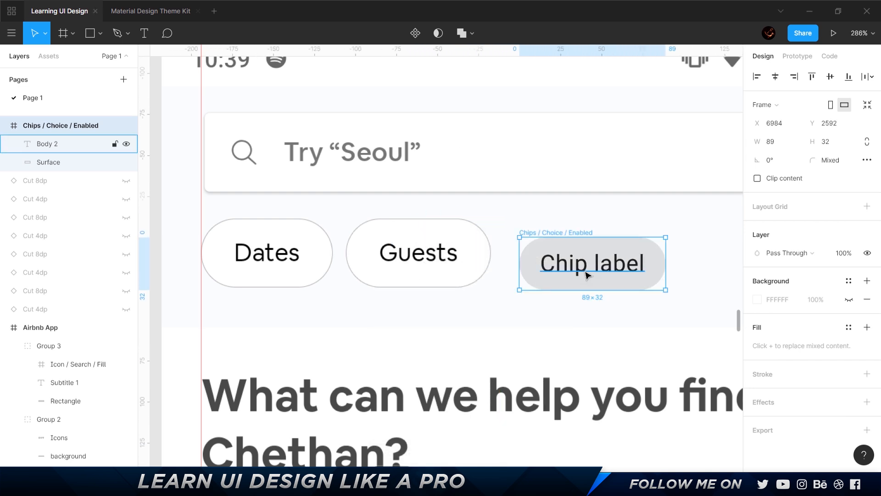
# - Ungroup the pasted chip's frame and regroup its label and surface as a plain group
pyautogui.hotkey('ctrl', 'shift', 'g')
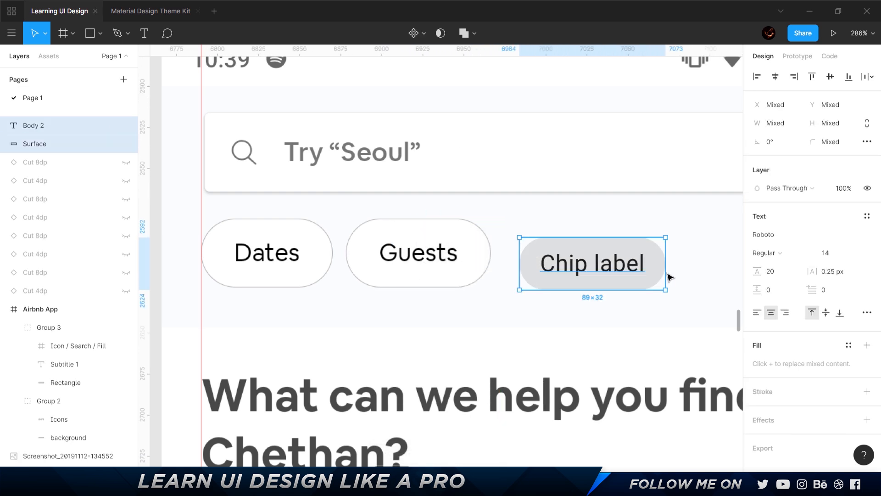
pyautogui.hotkey('ctrl', 'g')
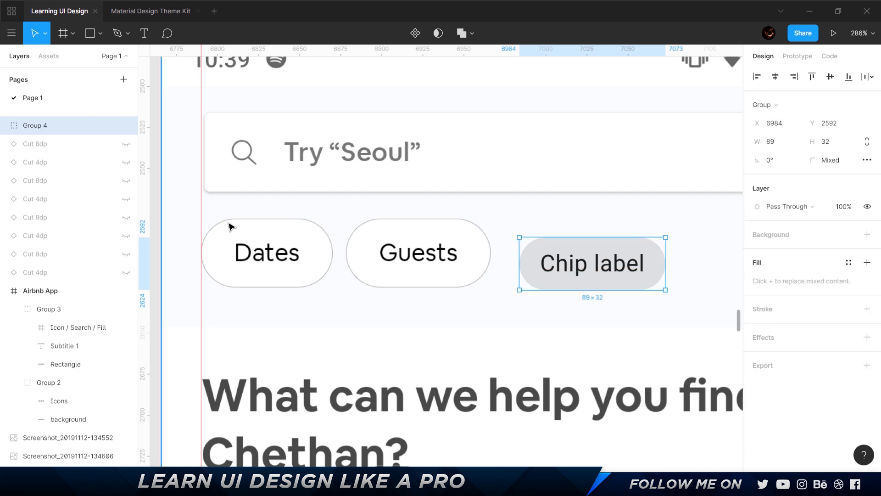
pyautogui.scroll(-10, 334, 238)
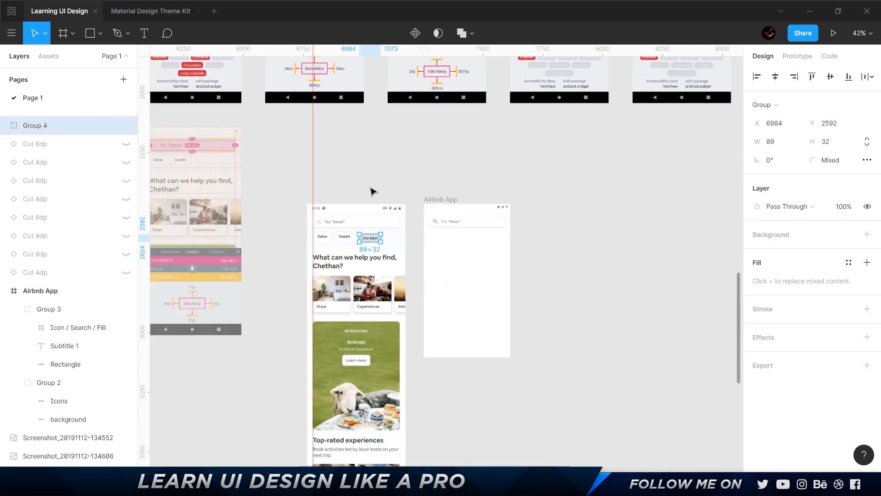
# - Examine the annotated layout screenshot for the size and spacing of the Guests chip beneath the search bar
pyautogui.hscroll(-5, 247, 184)
pyautogui.scroll(5, 402, 186)
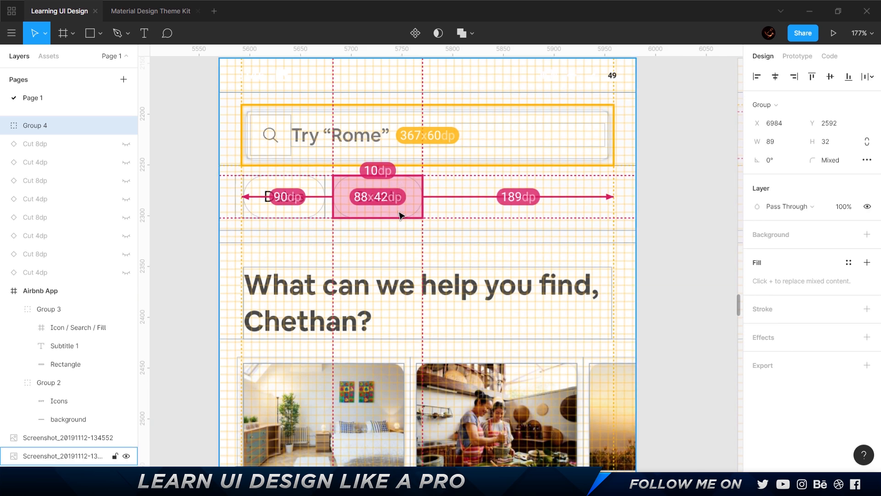
pyautogui.scroll(-10, 400, 215)
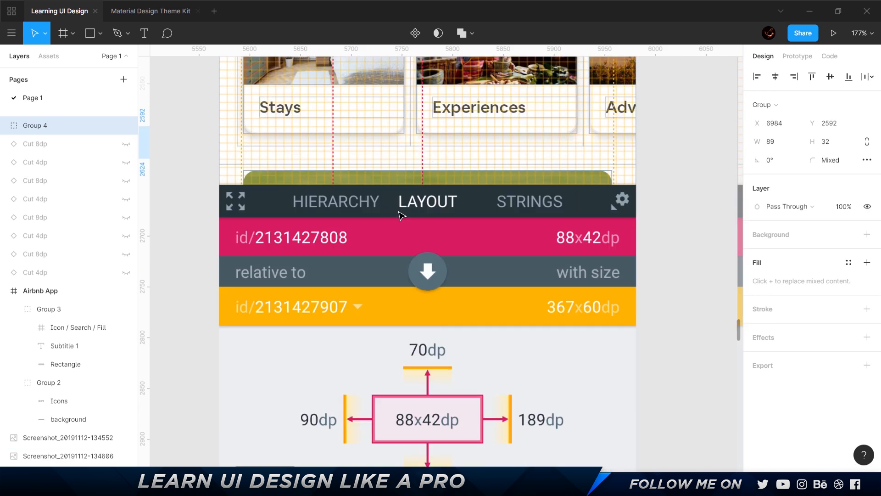
pyautogui.scroll(8, 445, 369)
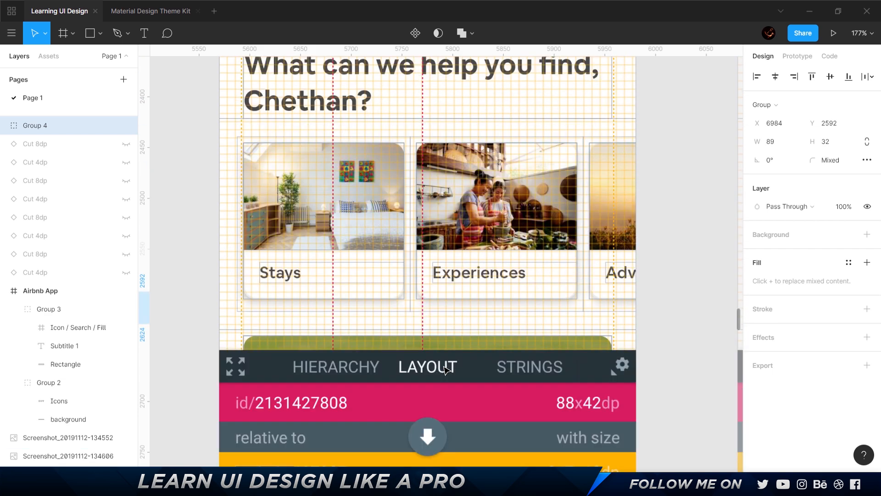
pyautogui.scroll(5, 321, 124)
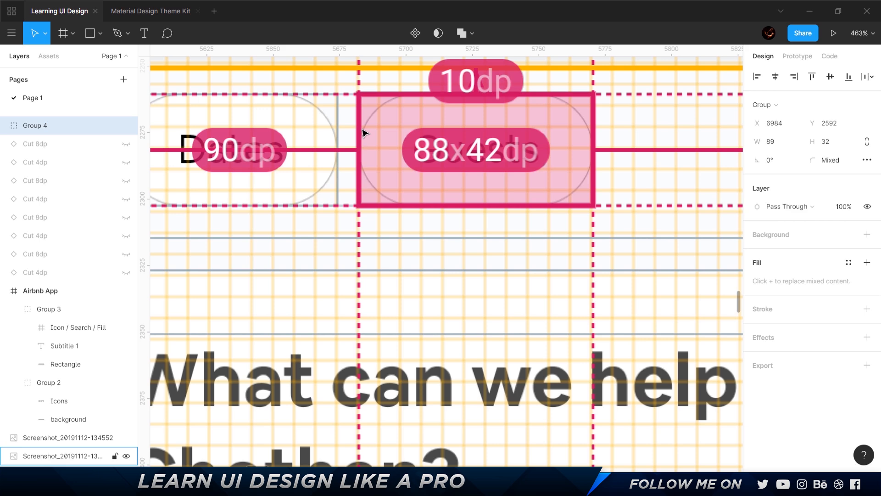
pyautogui.scroll(3, 362, 133)
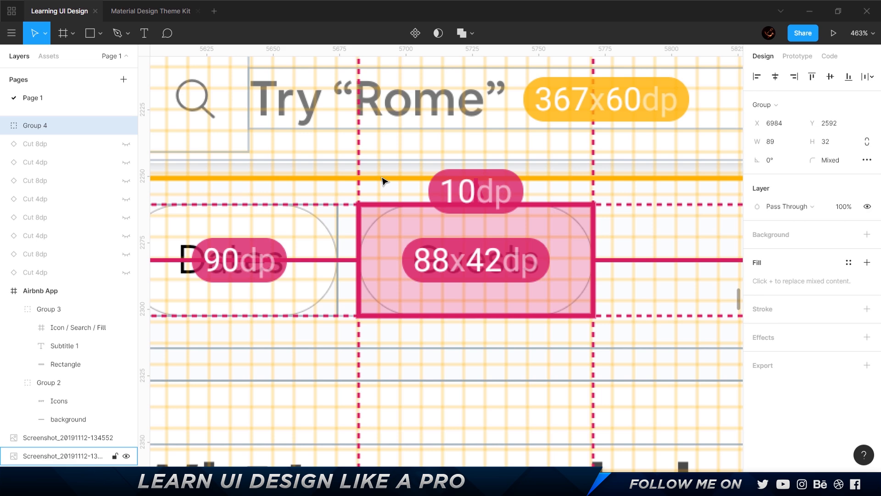
pyautogui.scroll(-5, 383, 180)
pyautogui.scroll(5, 383, 181)
pyautogui.scroll(-10, 330, 169)
pyautogui.scroll(8, 373, 133)
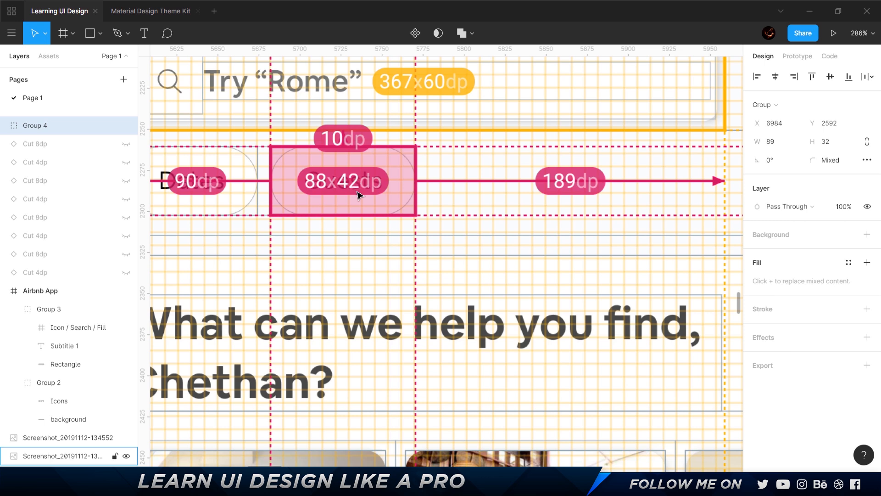
pyautogui.scroll(-10, 358, 195)
pyautogui.scroll(-5, 358, 207)
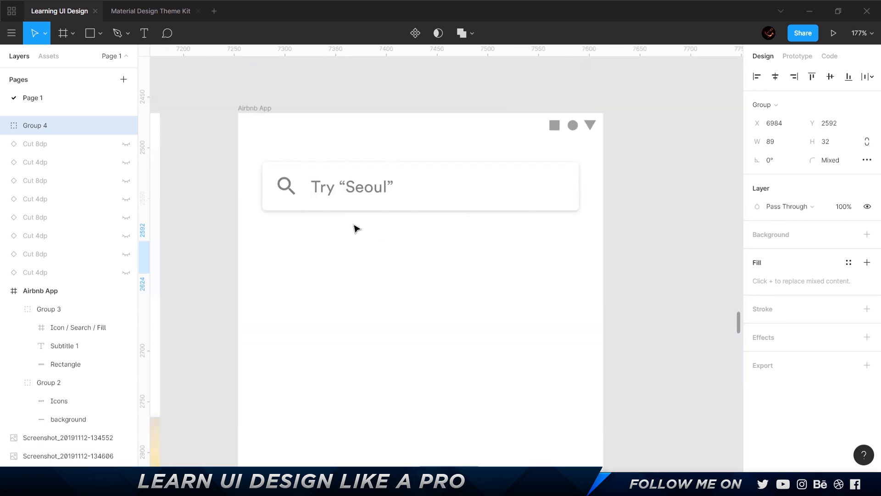
# - Move the chip label group into the Airbnb App frame below the search bar and ungroup it
pyautogui.hscroll(-5, 413, 266)
pyautogui.moveTo(250, 238); pyautogui.dragTo(640, 244)
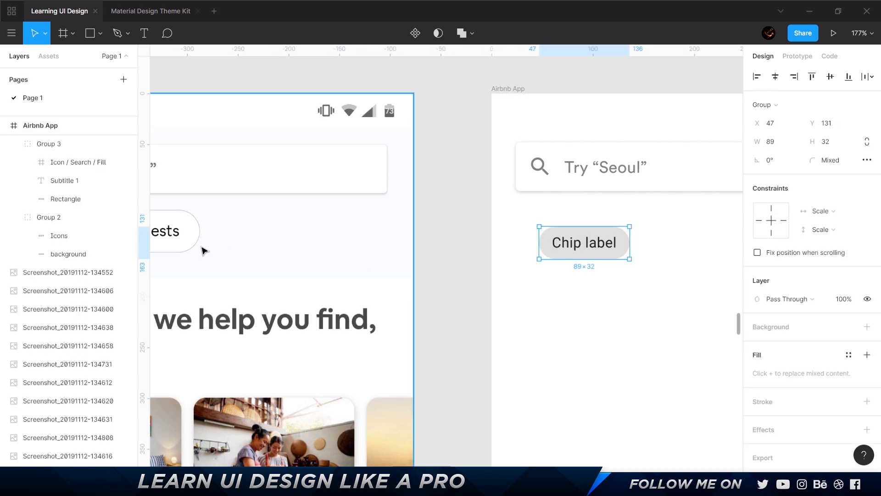
pyautogui.scroll(5, 204, 250)
pyautogui.scroll(-5, 525, 252)
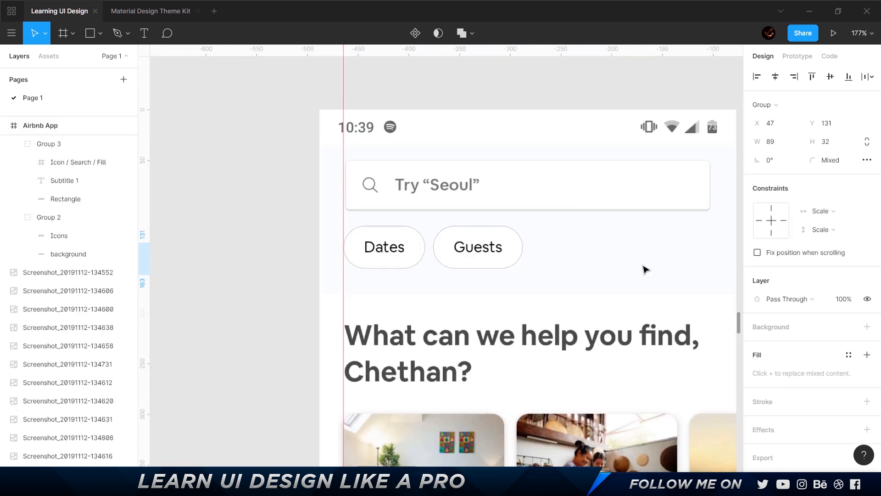
pyautogui.hscroll(8, 642, 269)
pyautogui.scroll(3, 527, 285)
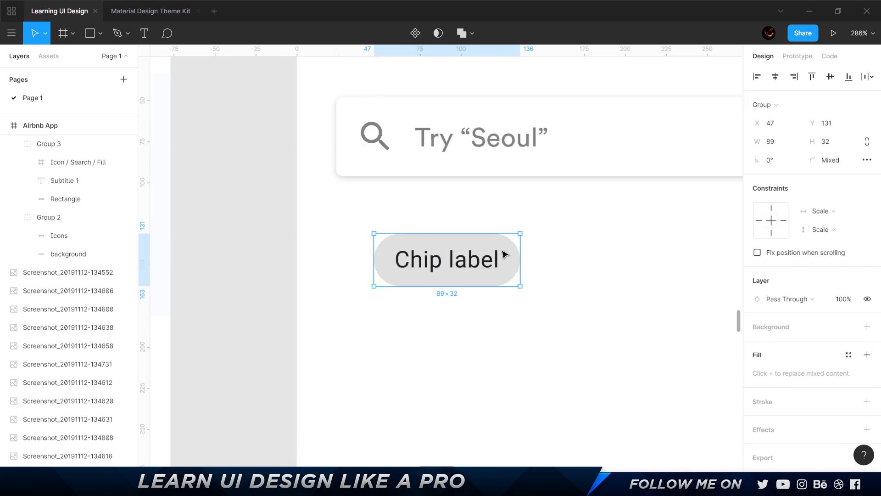
pyautogui.hotkey('ctrl', 'v')
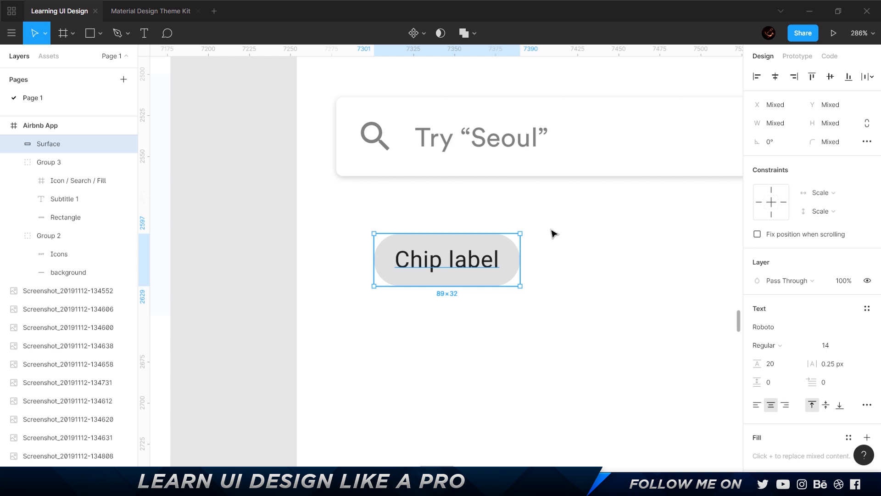
# - Remove the fill from the chip's Surface shape and give it a black stroke 1 px thick
pyautogui.click(517, 261)
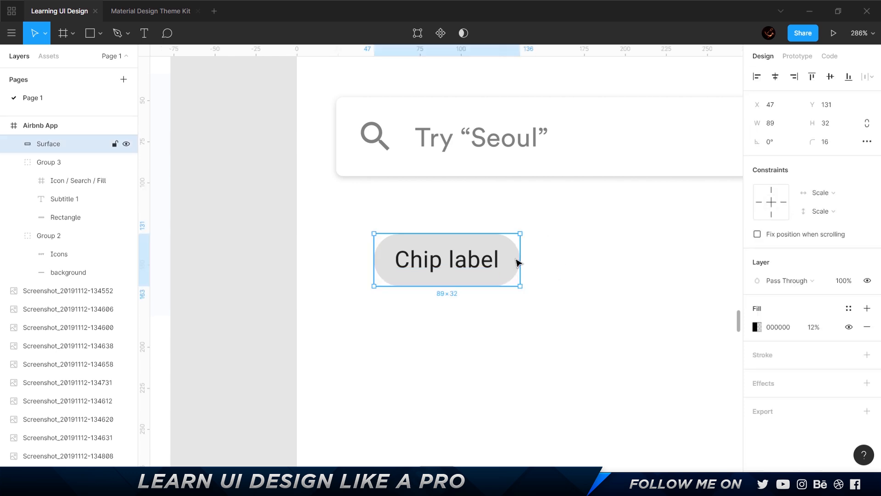
pyautogui.click(867, 327)
pyautogui.click(866, 337)
pyautogui.click(779, 375)
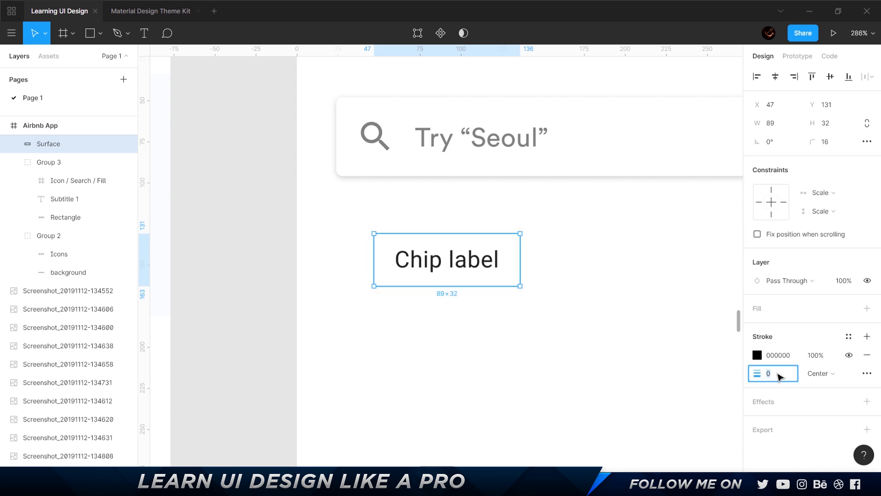
pyautogui.write('1')
pyautogui.press('Return')
pyautogui.click(522, 328)
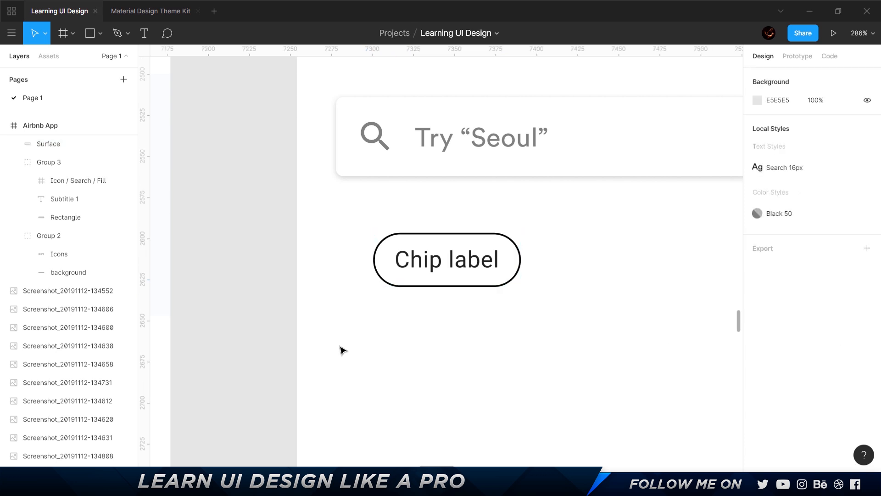
# - Compare the outline with the Guests chip in the reference screenshot and set the Surface stroke thickness to 0.5
pyautogui.hscroll(-5, 459, 351)
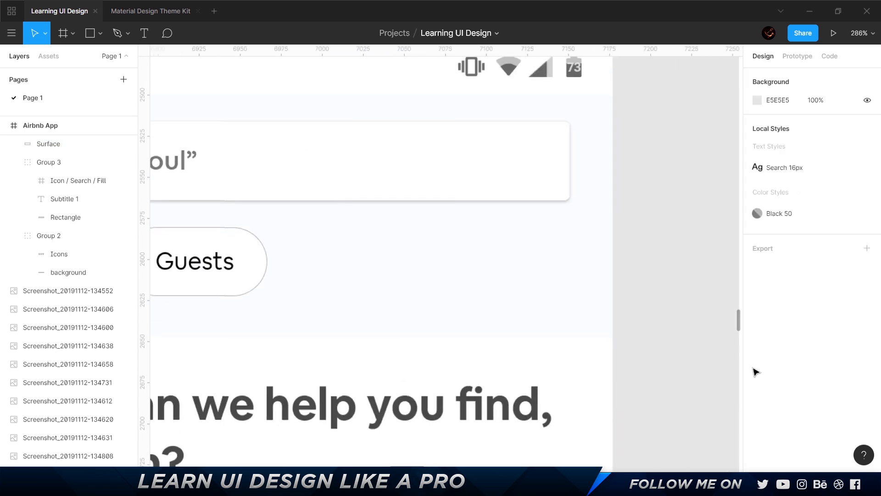
pyautogui.hscroll(5, 334, 344)
pyautogui.click(534, 259)
pyautogui.click(783, 373)
pyautogui.write('0.5')
pyautogui.press('Return')
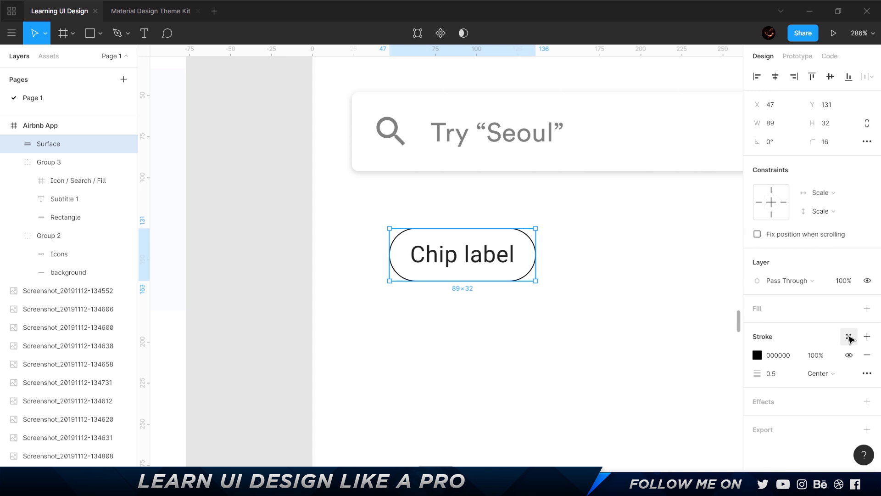
# - Apply the Black 50 colour style to the chip's stroke and compare it with the reference chip
pyautogui.click(849, 337)
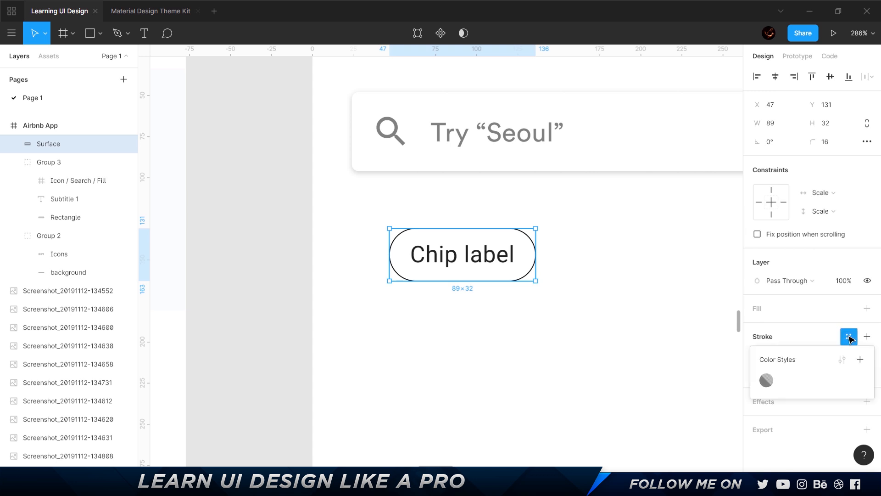
pyautogui.click(773, 381)
pyautogui.click(588, 352)
pyautogui.hscroll(10, 388, 320)
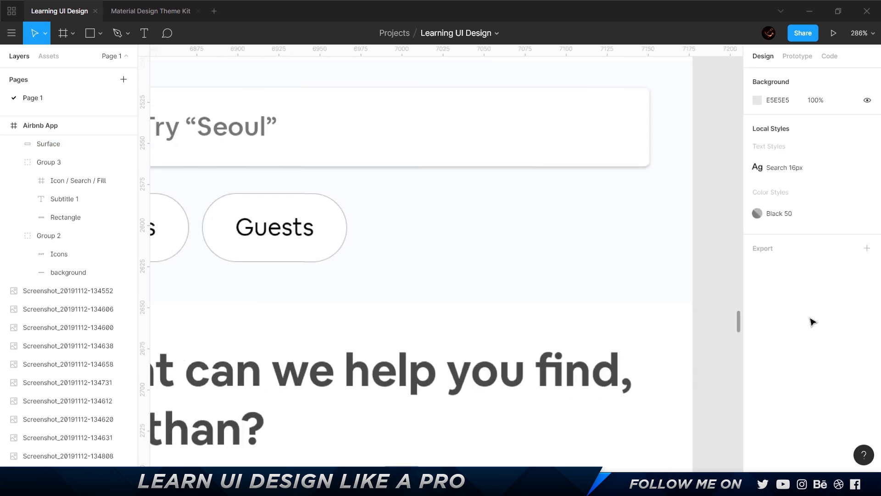
pyautogui.hscroll(-8, 647, 321)
pyautogui.hscroll(2, 210, 315)
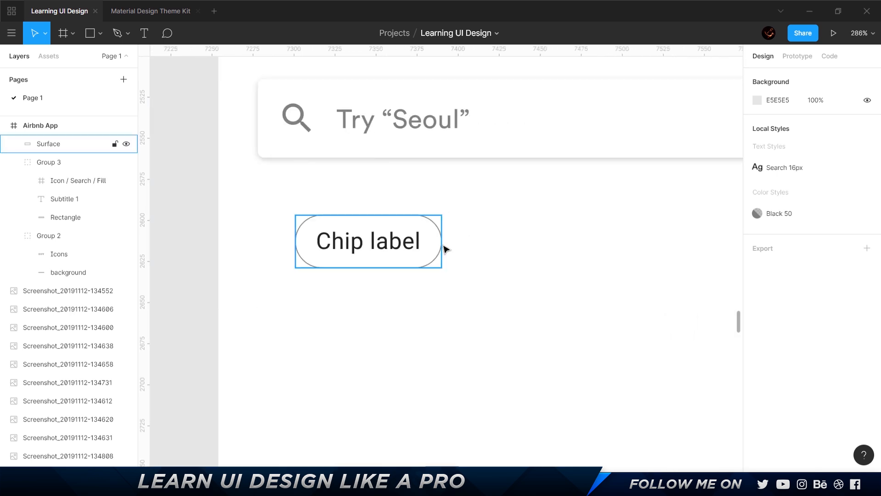
# - Detach the colour style from the Surface stroke and set the stroke's opacity to 20%
pyautogui.click(442, 247)
pyautogui.click(848, 337)
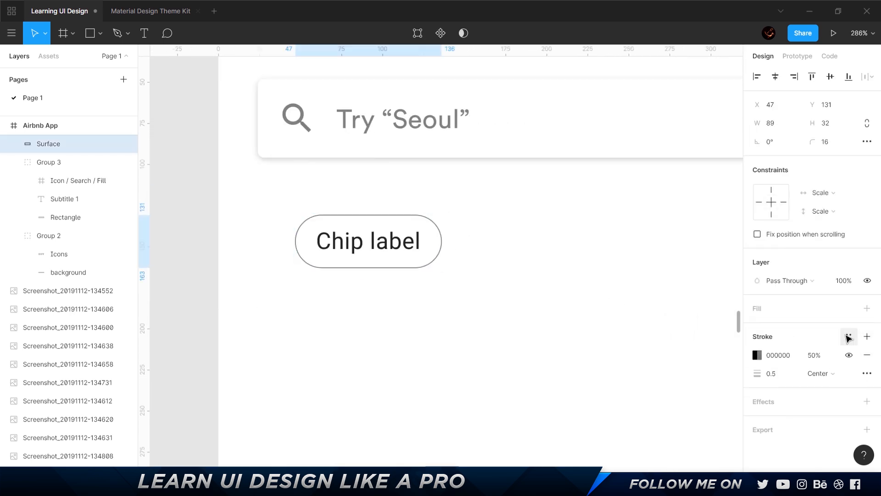
pyautogui.click(819, 355)
pyautogui.write('20')
pyautogui.press('Return')
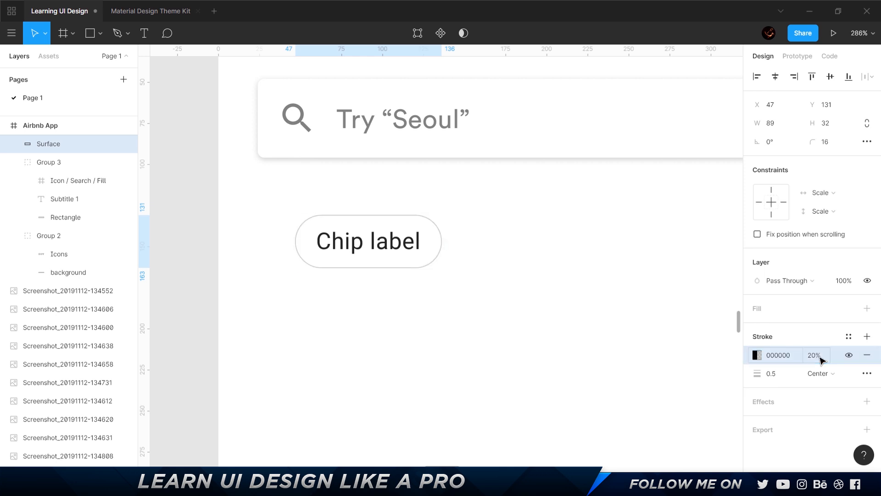
# - Set the chip's Surface height to 42 and its corner radius to 100
pyautogui.click(839, 129)
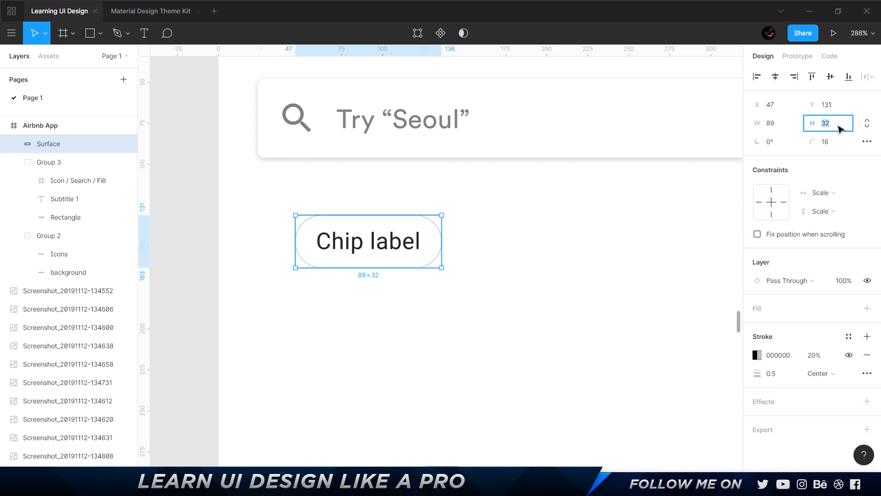
pyautogui.press('Return')
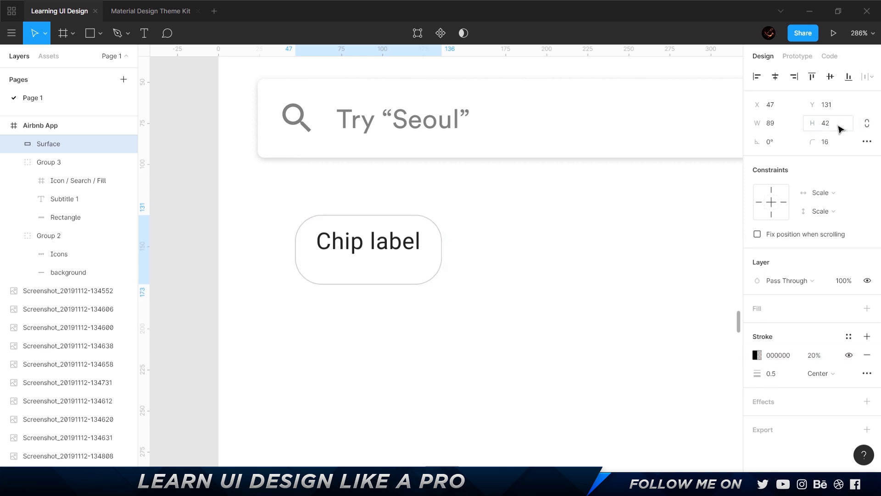
pyautogui.click(832, 144)
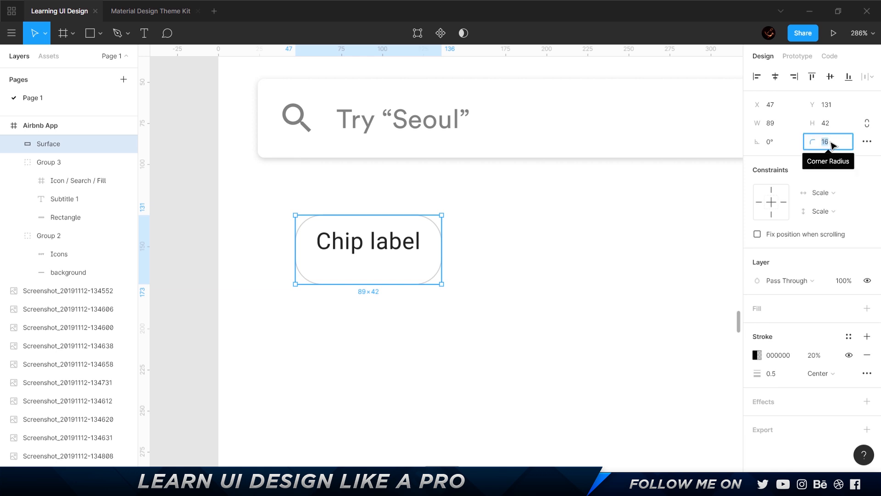
pyautogui.write('1')
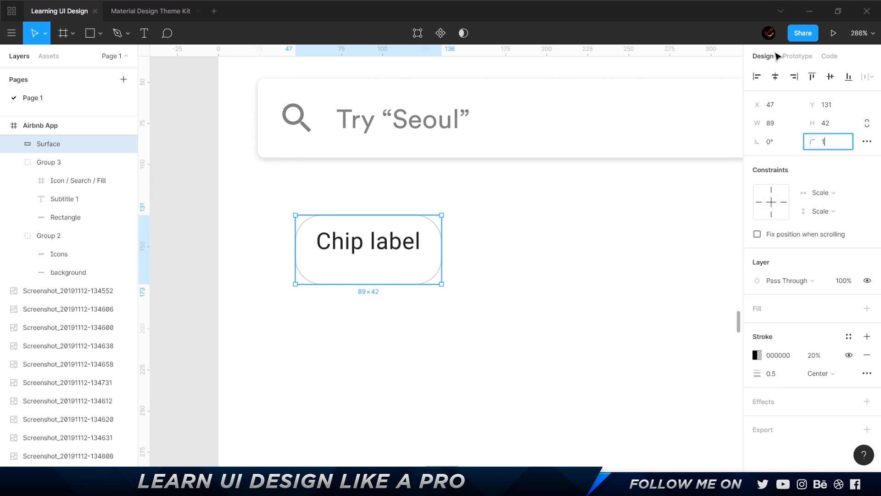
pyautogui.write('00')
pyautogui.press('Return')
# - Change the chip's label text to "Dates" and shrink its text box to fit the word
pyautogui.hscroll(-15, 427, 199)
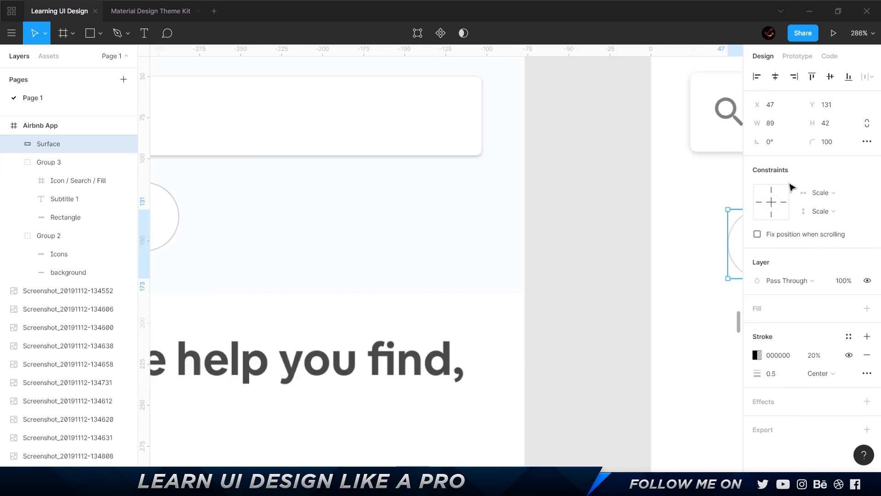
pyautogui.hscroll(1, 734, 191)
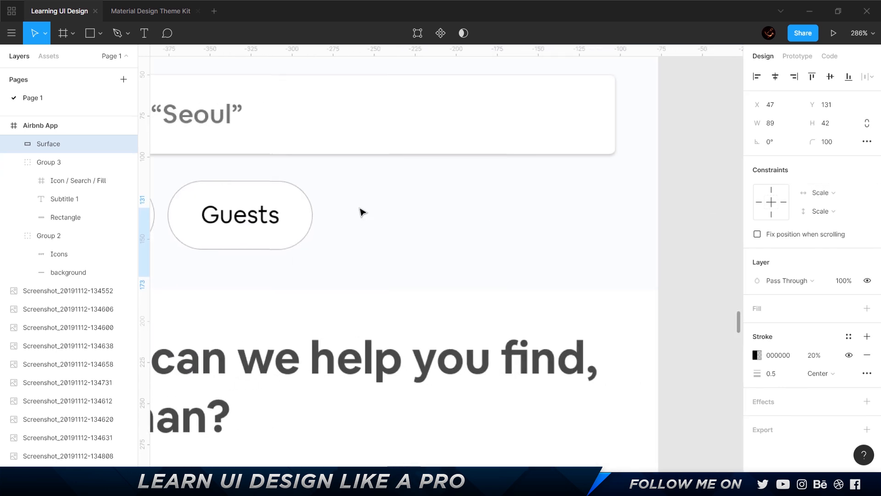
pyautogui.hscroll(12, 394, 183)
pyautogui.hscroll(-10, 196, 195)
pyautogui.hscroll(9, 417, 184)
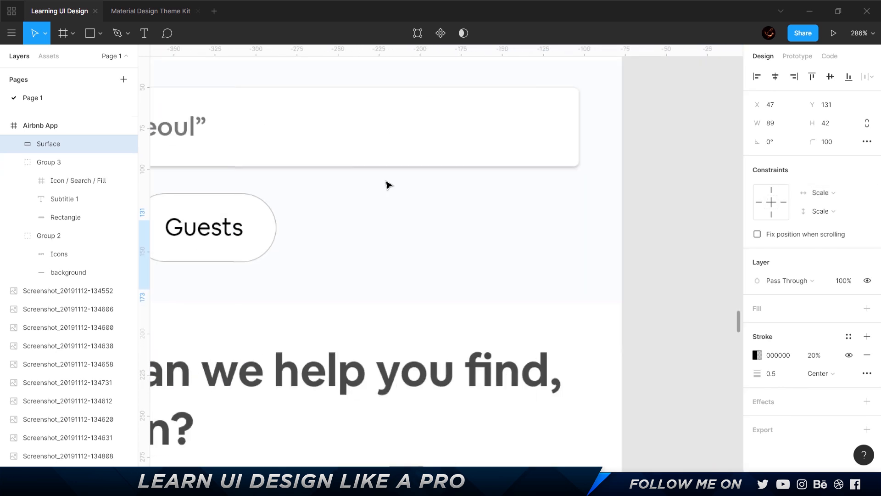
pyautogui.click(587, 245)
pyautogui.doubleClick(588, 246)
pyautogui.write('Dates')
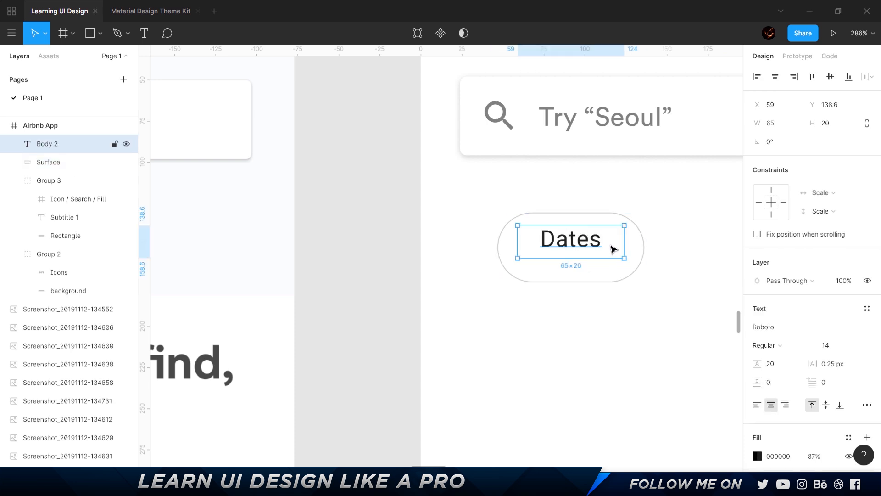
pyautogui.doubleClick(624, 258)
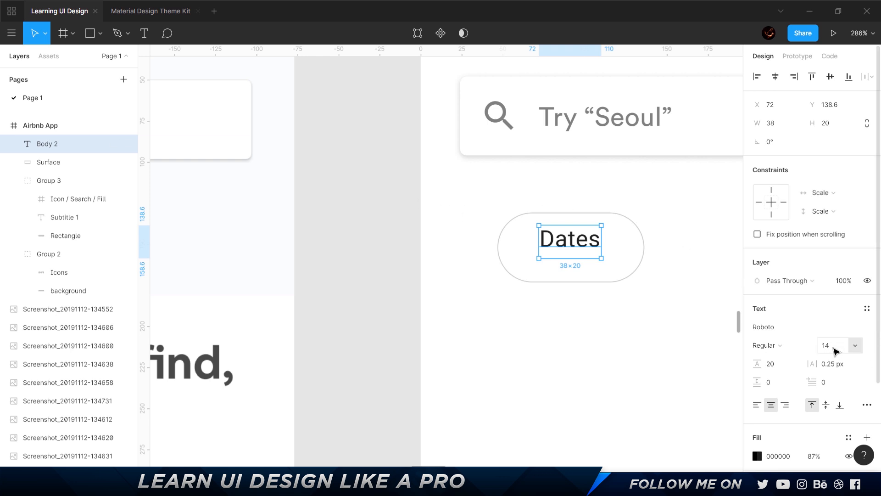
# - Compare the new Dates label with the text in the Dates chip of the reference screenshot
pyautogui.click(330, 269)
pyautogui.scroll(-5, 331, 269)
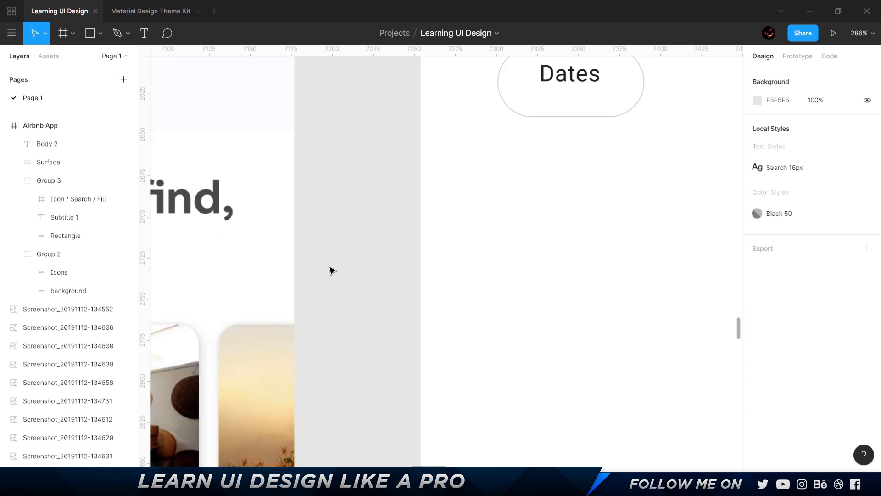
pyautogui.scroll(3, 330, 269)
pyautogui.keyDown('ctrl'); pyautogui.scroll(-3, 332, 269); pyautogui.keyUp('ctrl')
pyautogui.keyDown('ctrl'); pyautogui.scroll(-5, 331, 270); pyautogui.keyUp('ctrl')
pyautogui.hscroll(-10, 671, 213)
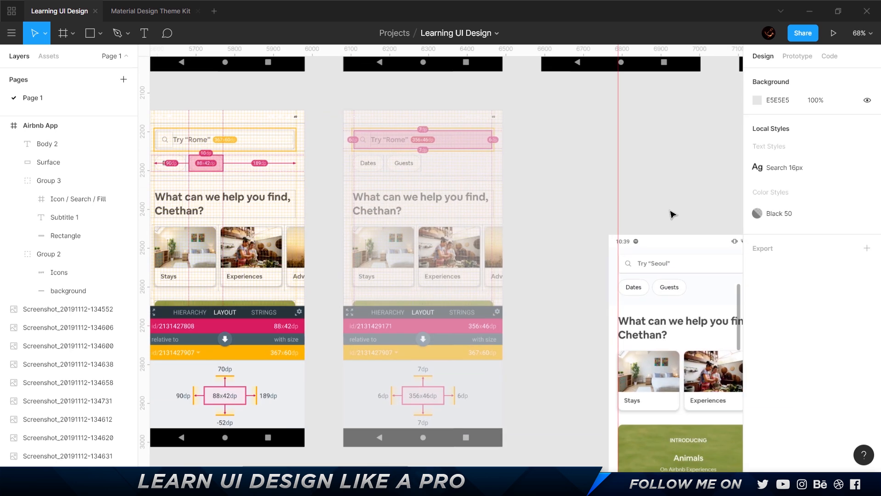
pyautogui.hscroll(8, 405, 193)
pyautogui.keyDown('ctrl'); pyautogui.scroll(-2, 406, 193); pyautogui.keyUp('ctrl')
pyautogui.keyDown('ctrl'); pyautogui.scroll(5, 406, 193); pyautogui.keyUp('ctrl')
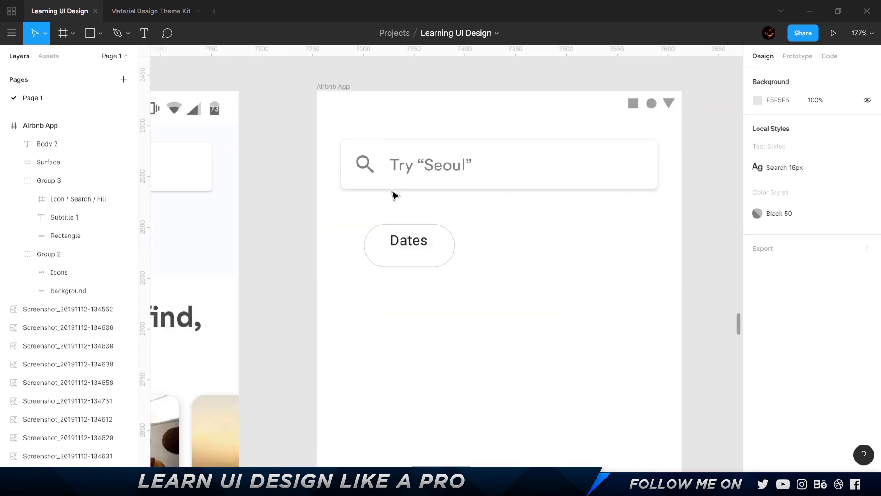
pyautogui.click(419, 246)
pyautogui.hscroll(-5, 531, 191)
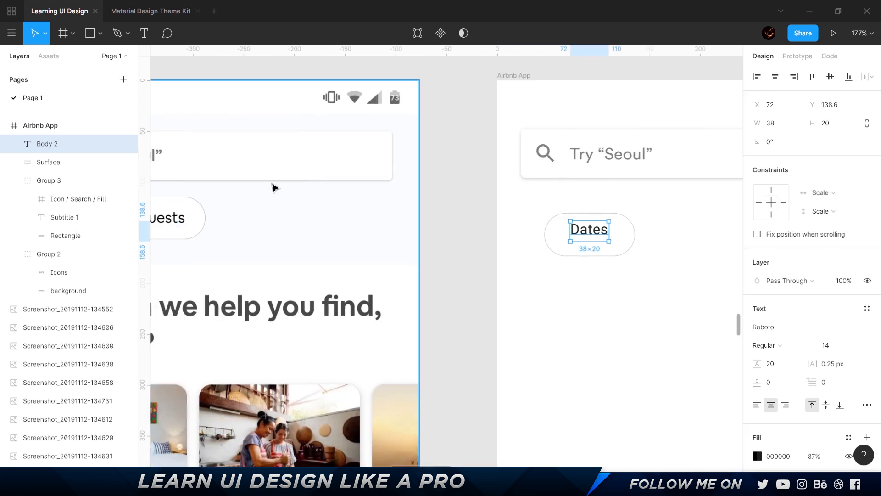
pyautogui.hscroll(-5, 301, 189)
pyautogui.keyDown('ctrl'); pyautogui.scroll(5, 227, 223); pyautogui.keyUp('ctrl')
pyautogui.hscroll(-4, 227, 224)
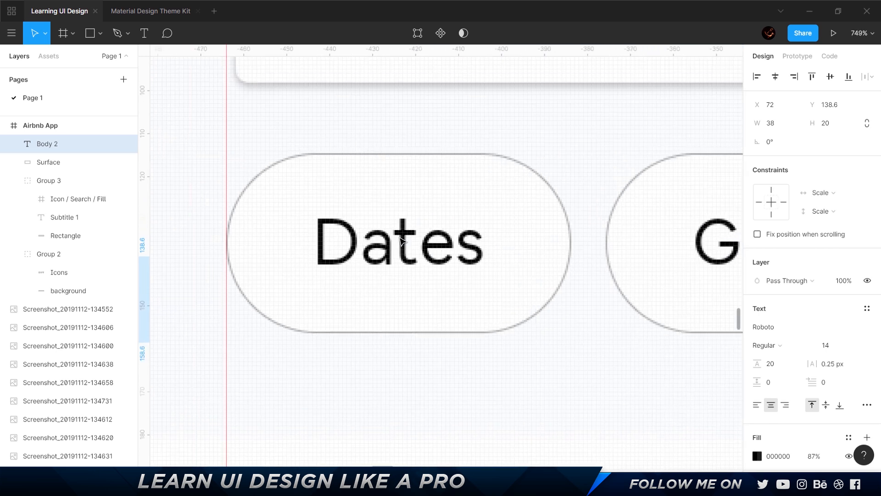
# - Place a copy of the Dates label over the reference screenshot's Dates chip and set its font to Circular Std
pyautogui.write('Dates')
pyautogui.moveTo(510, 280); pyautogui.dragTo(473, 226)
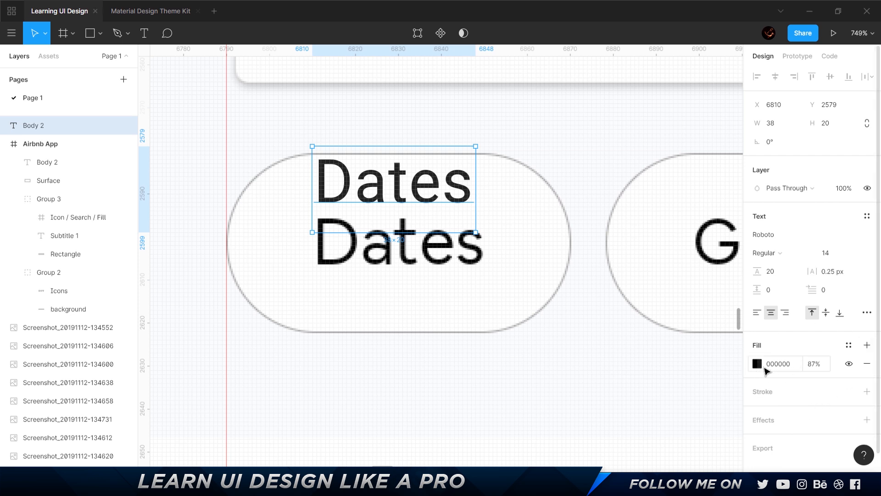
pyautogui.click(758, 364)
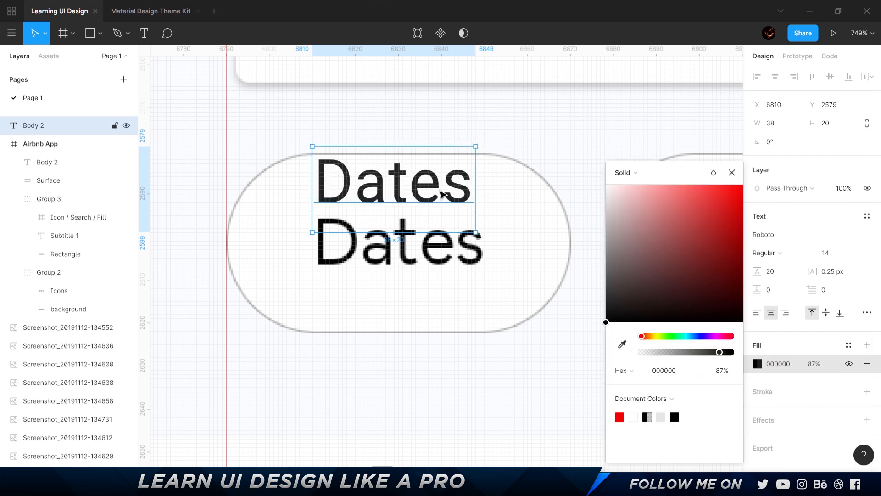
pyautogui.click(781, 237)
pyautogui.write('Circular Std')
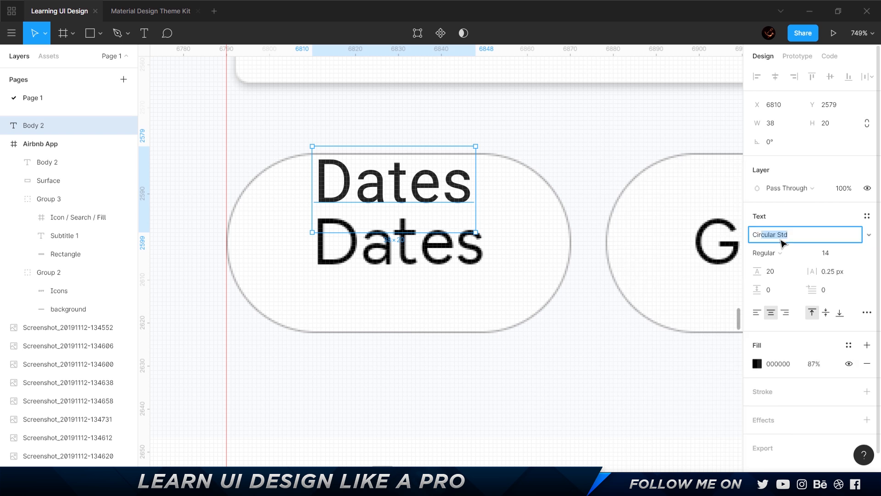
pyautogui.press('Return')
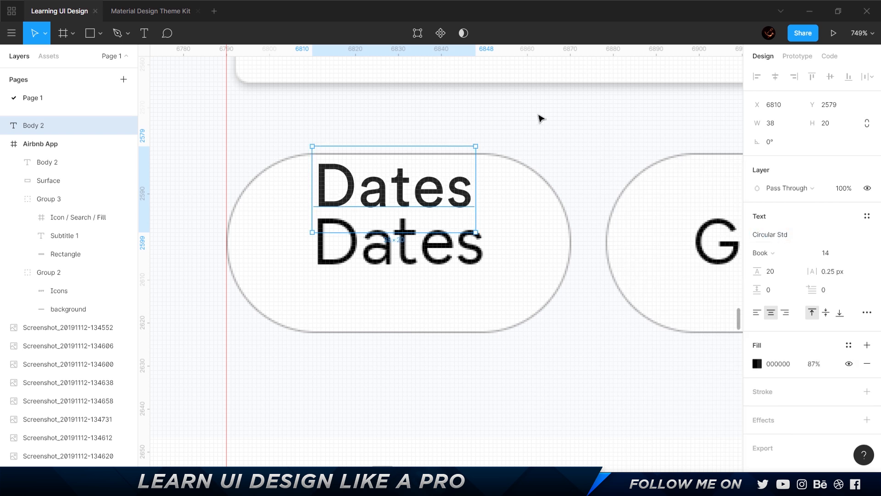
# - Align the copied label with the reference text at font size 16 for comparison, and delete the copy
pyautogui.moveTo(339, 225); pyautogui.dragTo(336, 262)
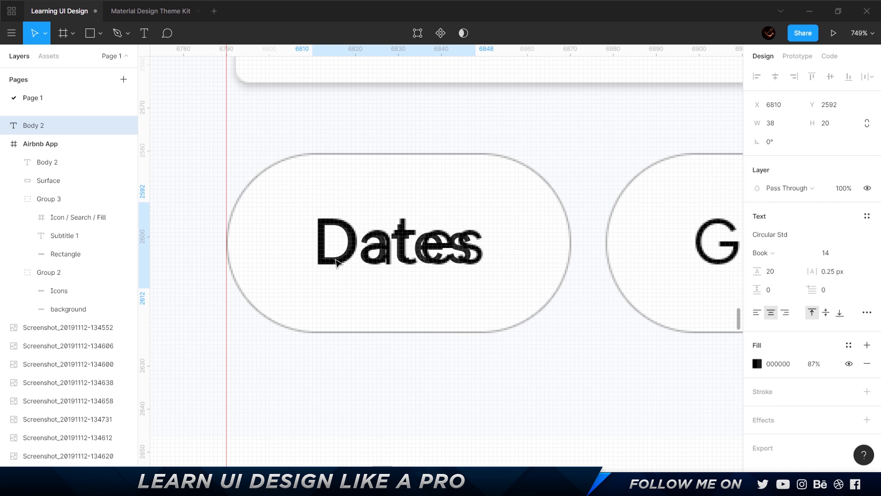
pyautogui.click(842, 255)
pyautogui.write('16')
pyautogui.press('Return')
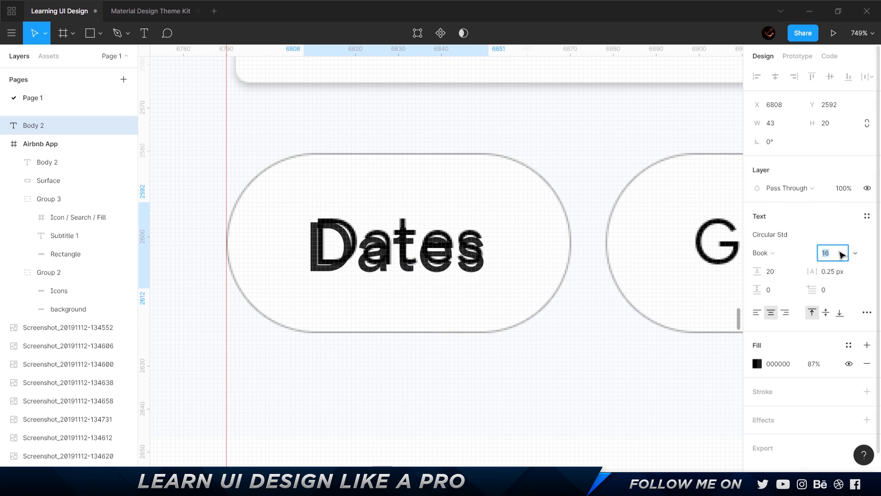
pyautogui.click(351, 261)
pyautogui.moveTo(351, 261); pyautogui.dragTo(327, 262)
pyautogui.doubleClick(330, 261)
pyautogui.press('Delete')
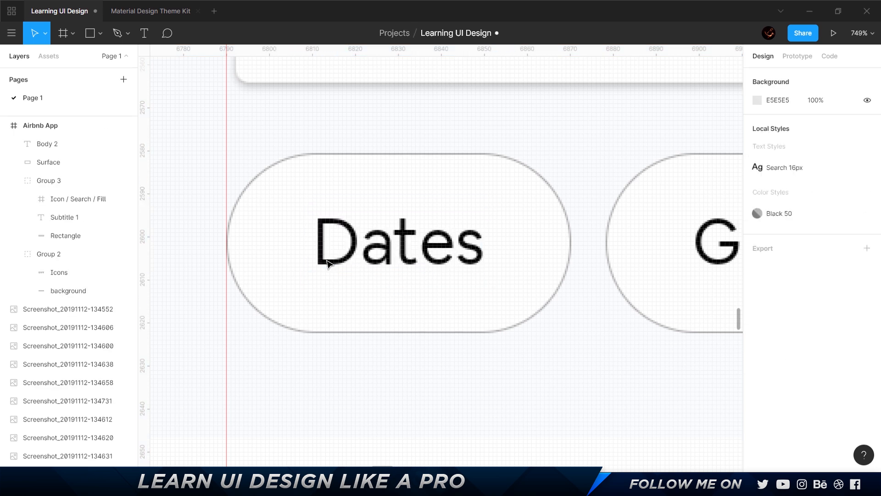
# - Apply the "Search 16px" text style to the Dates label in the Airbnb App frame
pyautogui.scroll(-10, 327, 263)
pyautogui.scroll(5, 418, 232)
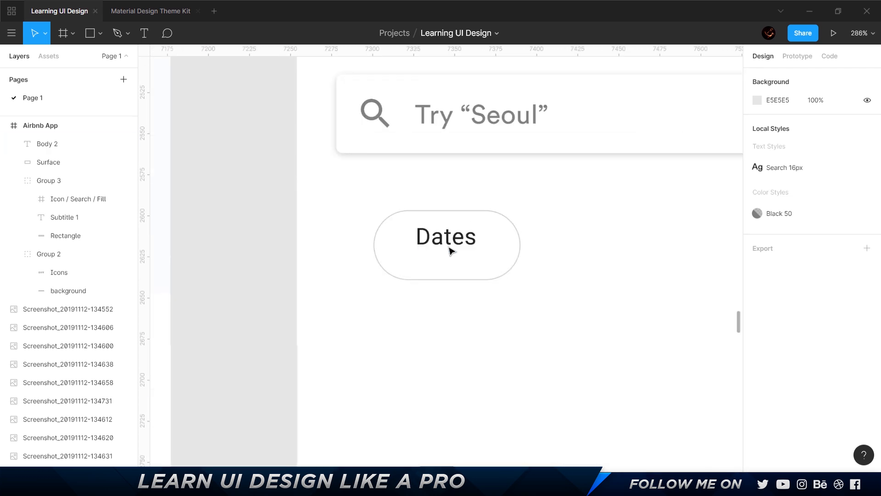
pyautogui.click(450, 243)
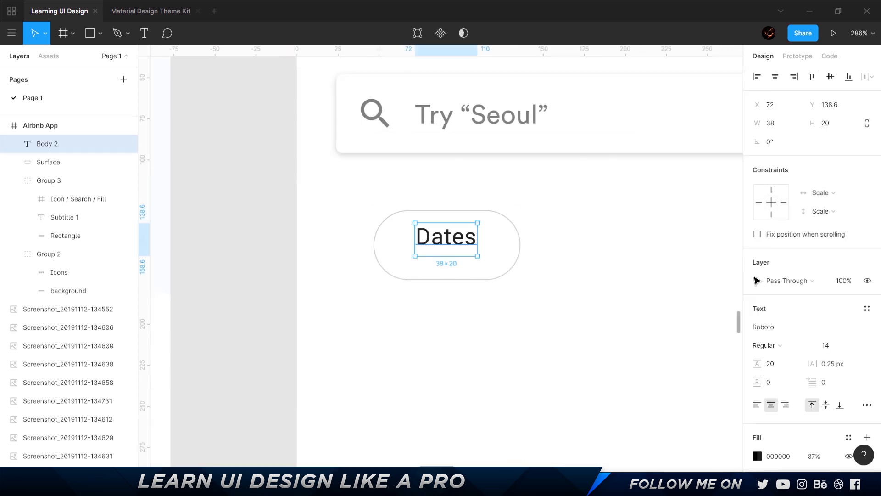
pyautogui.click(867, 307)
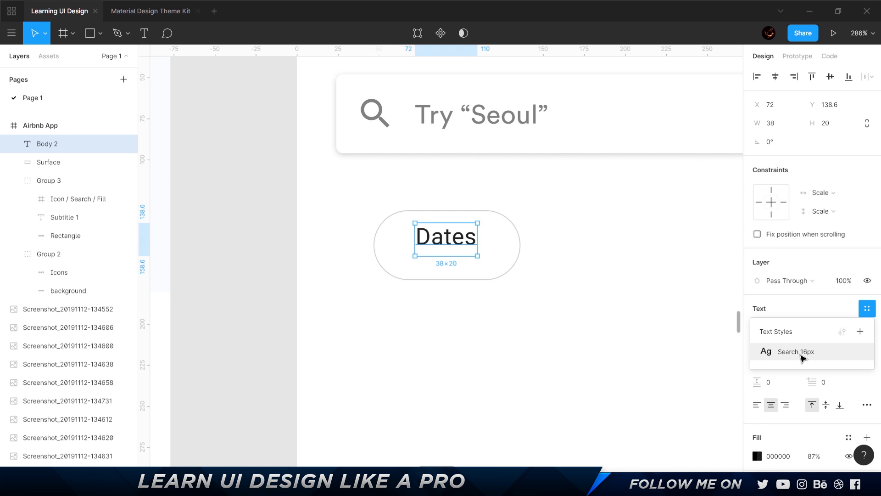
pyautogui.click(798, 352)
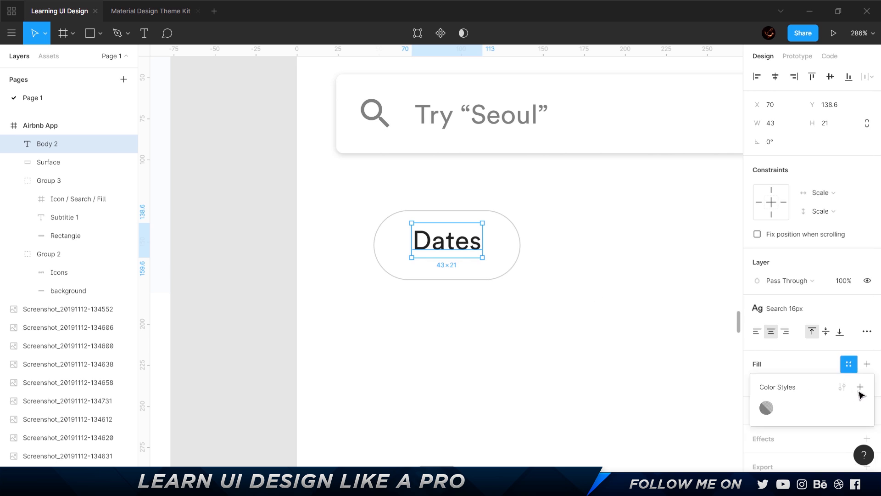
# - Set the Dates label's fill opacity to 100% and save the fill as a new color style named "Black"
pyautogui.click(860, 388)
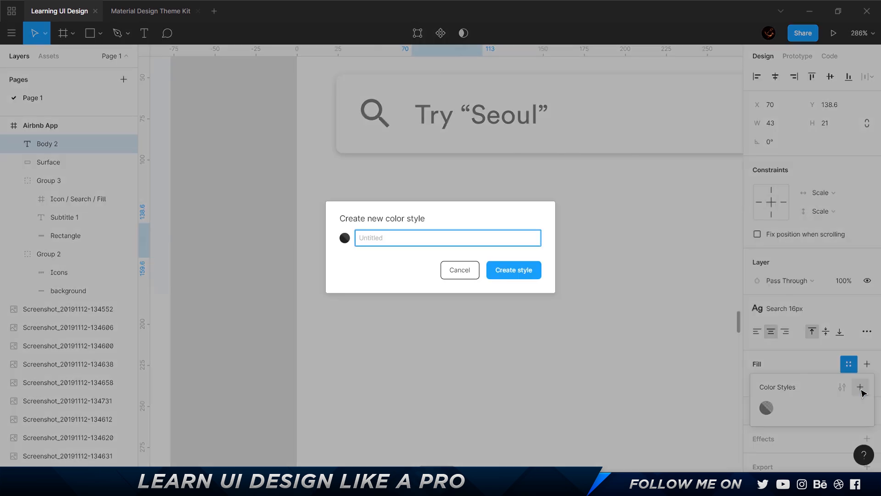
pyautogui.press('Escape')
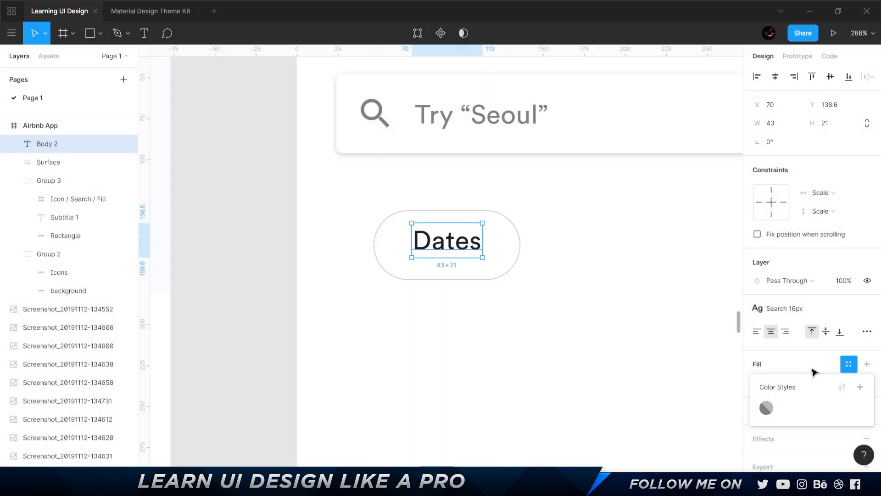
pyautogui.click(821, 371)
pyautogui.click(811, 385)
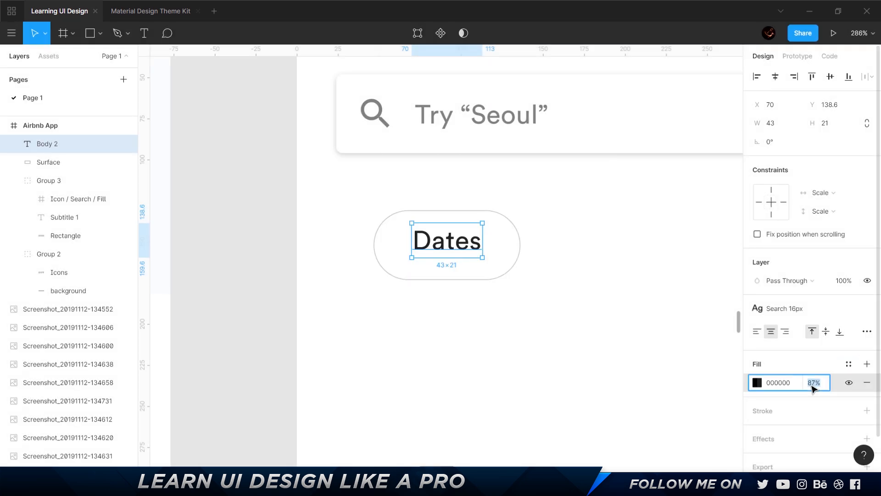
pyautogui.press('Return')
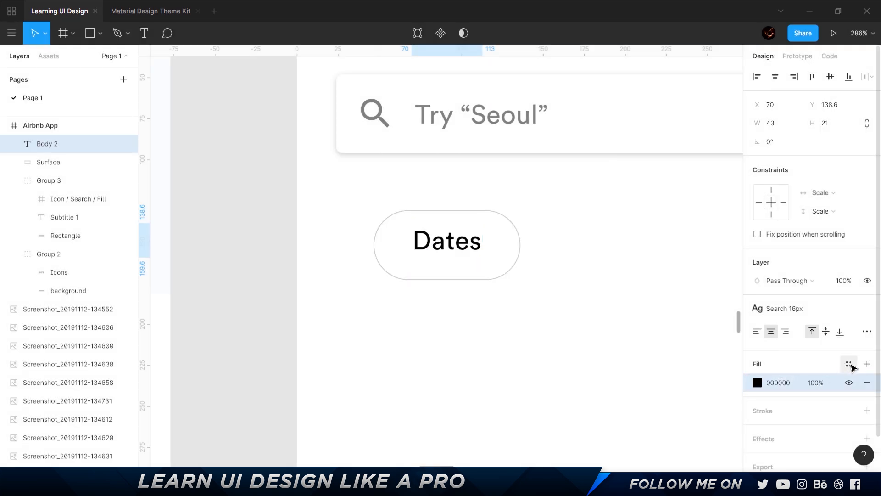
pyautogui.click(849, 364)
pyautogui.click(860, 388)
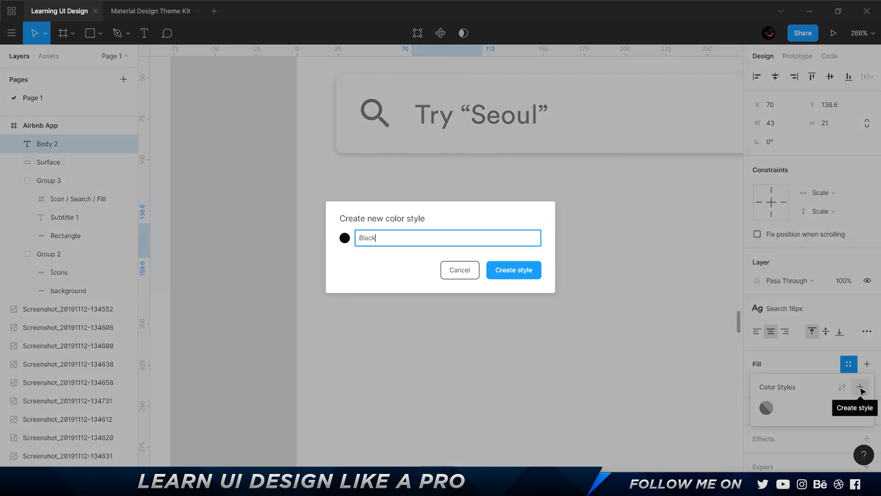
pyautogui.press('Return')
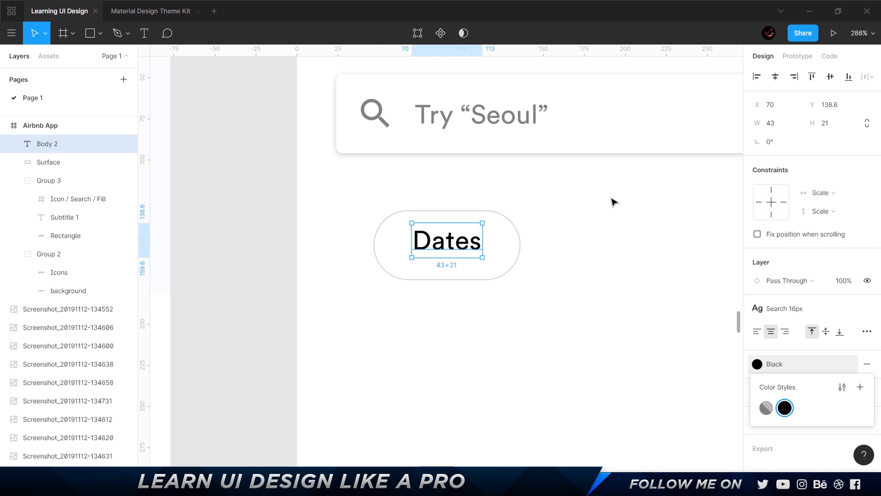
# - Rename the local text style "Search 16px" to "H4 - 16px"
pyautogui.click(614, 202)
pyautogui.click(443, 241)
pyautogui.scroll(3, 492, 220)
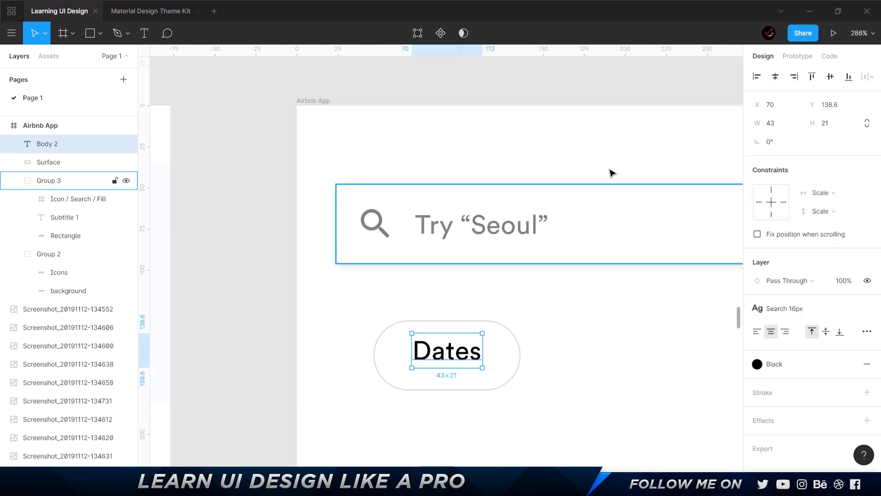
pyautogui.click(560, 90)
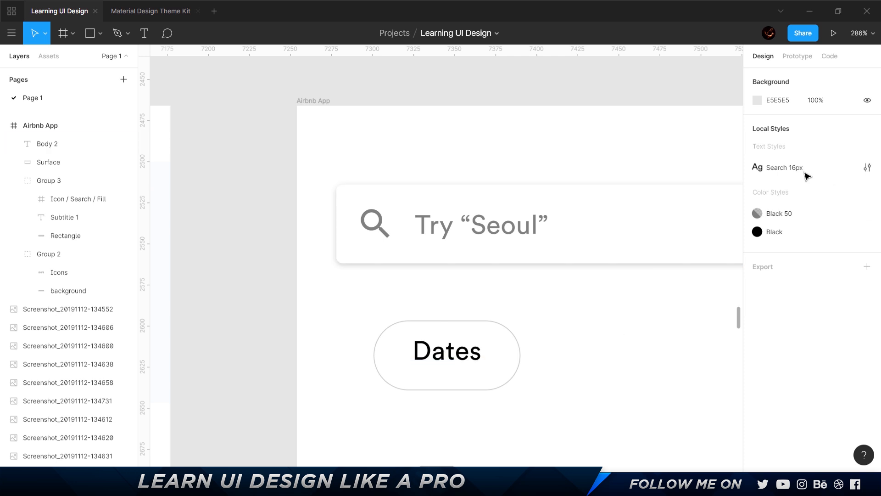
pyautogui.click(867, 167)
pyautogui.click(775, 75)
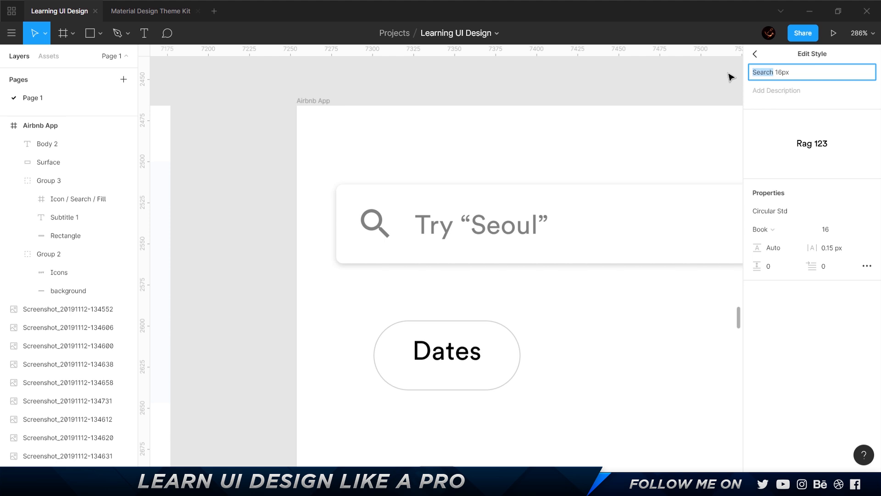
pyautogui.write('H')
pyautogui.click(755, 54)
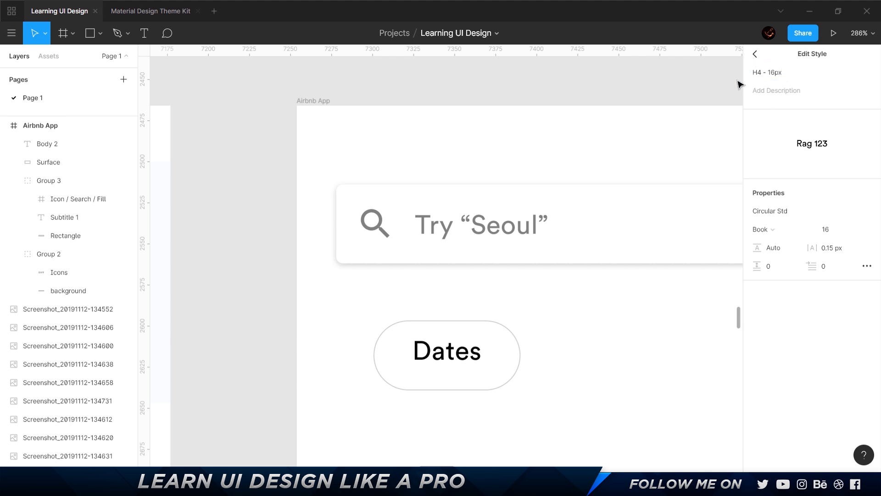
# - Align the Dates label and its Surface outline on their vertical centers
pyautogui.click(464, 352)
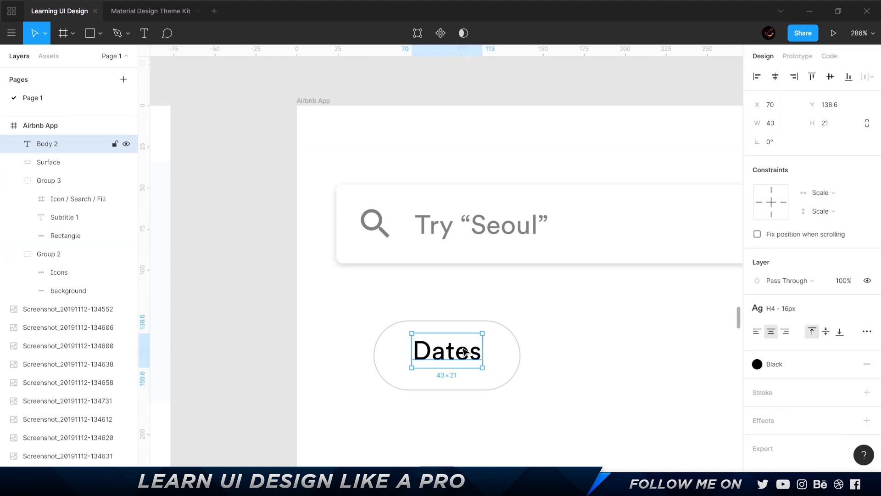
pyautogui.keyDown('shift'); pyautogui.click(521, 357); pyautogui.keyUp('shift')
pyautogui.moveTo(592, 391); pyautogui.dragTo(408, 326)
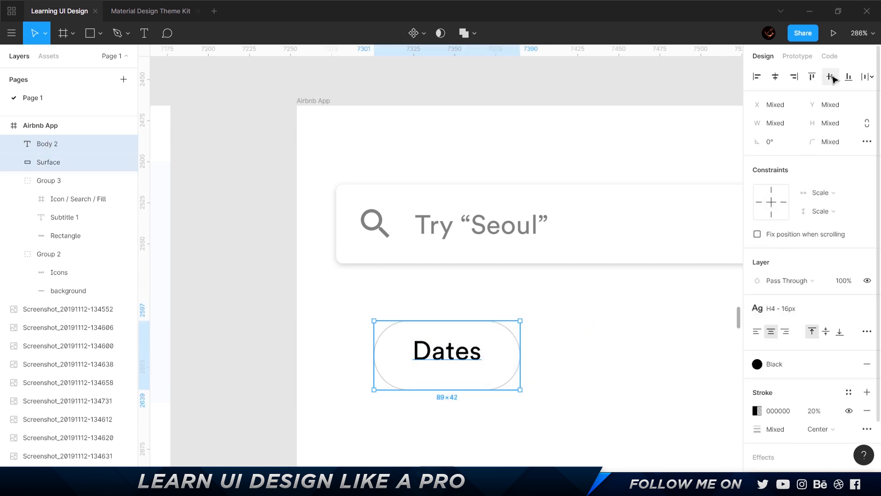
pyautogui.click(834, 79)
pyautogui.click(594, 368)
pyautogui.click(455, 369)
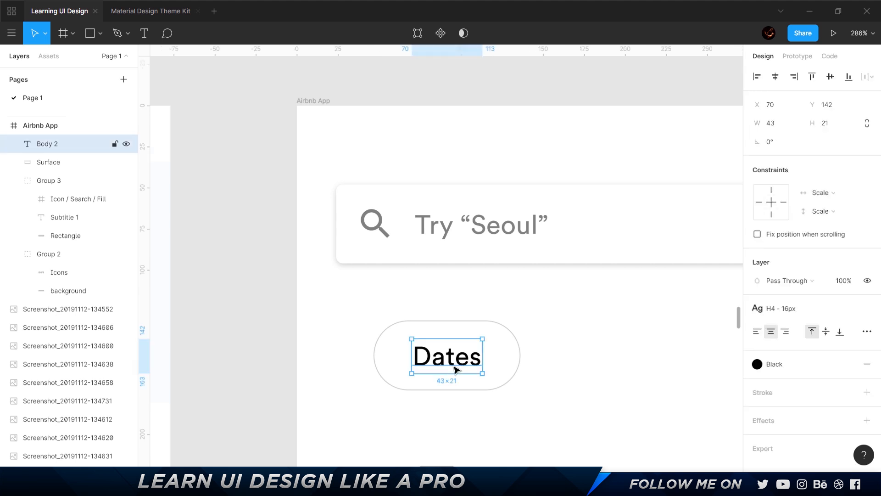
# - Group the Dates label with its Surface outline and move the group to X 24, Y 120, under the search bar
pyautogui.click(643, 383)
pyautogui.moveTo(346, 308); pyautogui.dragTo(554, 418)
pyautogui.hotkey('ctrl', 'g')
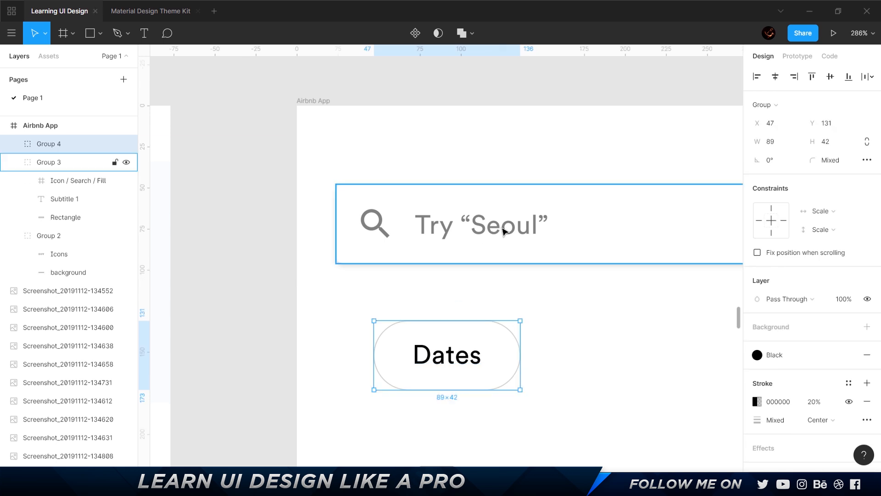
pyautogui.moveTo(452, 358); pyautogui.dragTo(414, 340)
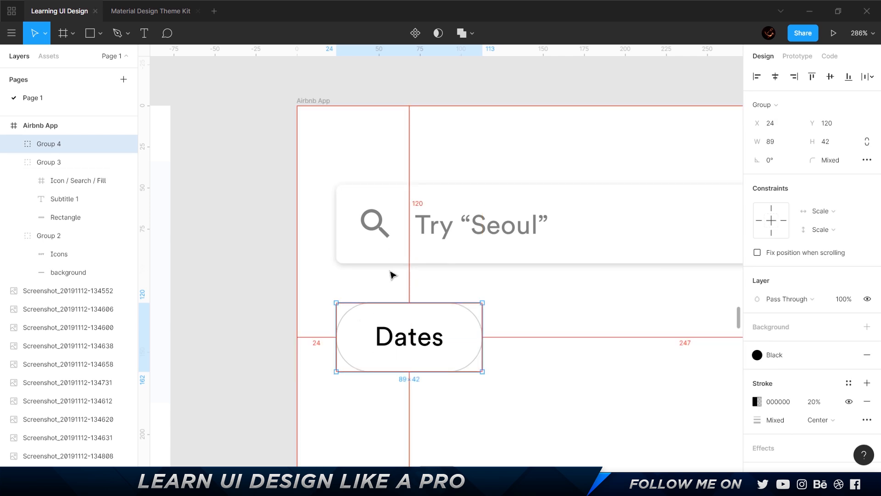
# - Place a copy of the Dates chip group over the Guests chip in the reference screenshot to compare their sizes
pyautogui.scroll(-3, 511, 288)
pyautogui.hscroll(-5, 504, 287)
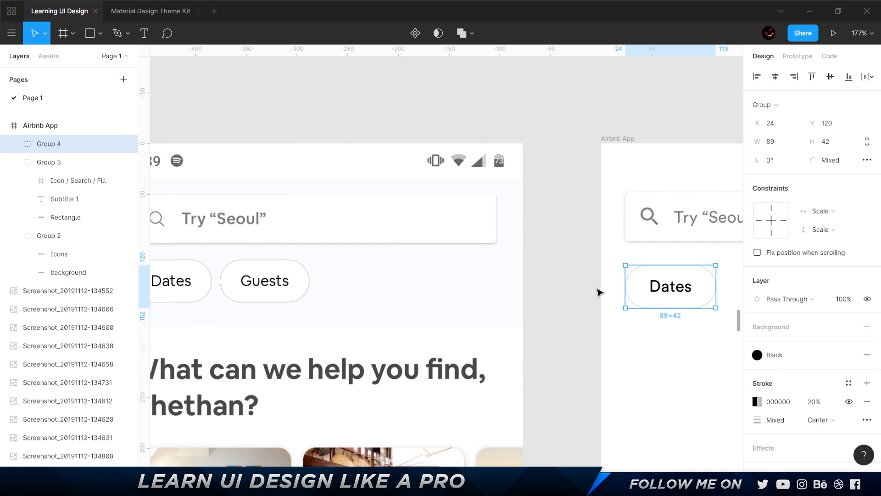
pyautogui.moveTo(689, 289); pyautogui.dragTo(283, 289)
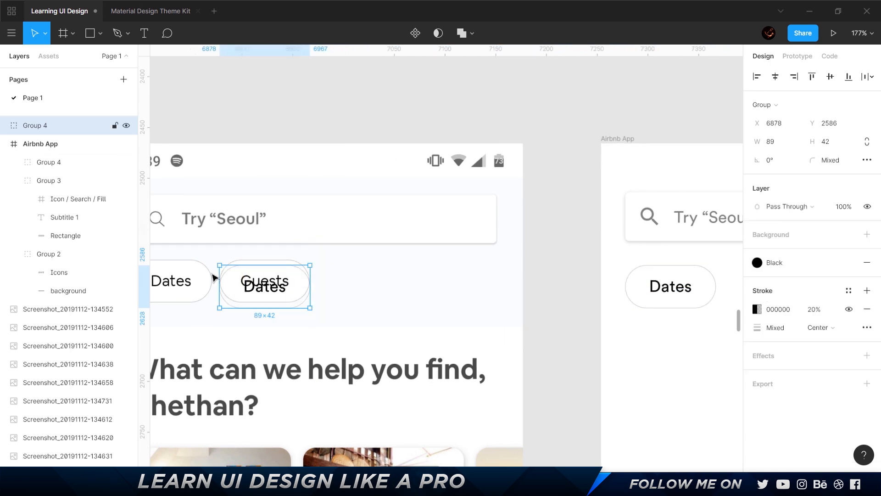
pyautogui.hscroll(-3, 257, 262)
pyautogui.scroll(5, 353, 270)
# - Place a second chip copy against the reference search bar's lower edge, and delete both comparison copies
pyautogui.moveTo(356, 270); pyautogui.dragTo(358, 115)
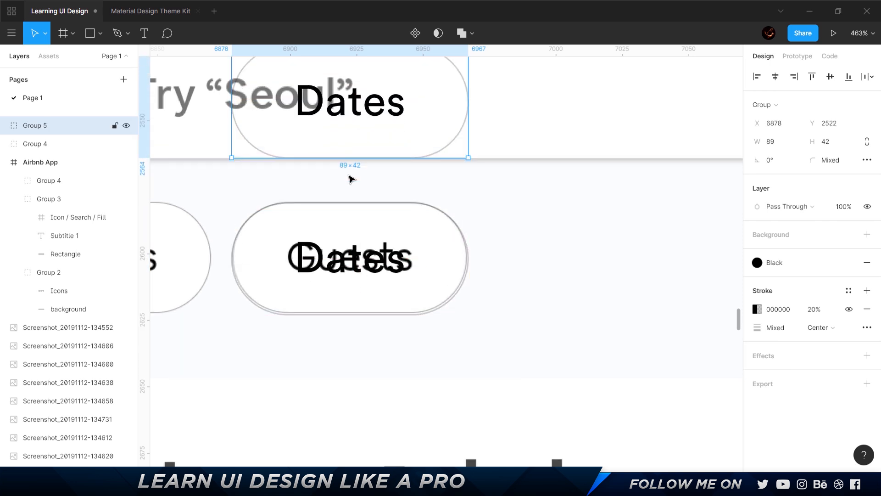
pyautogui.press('Delete')
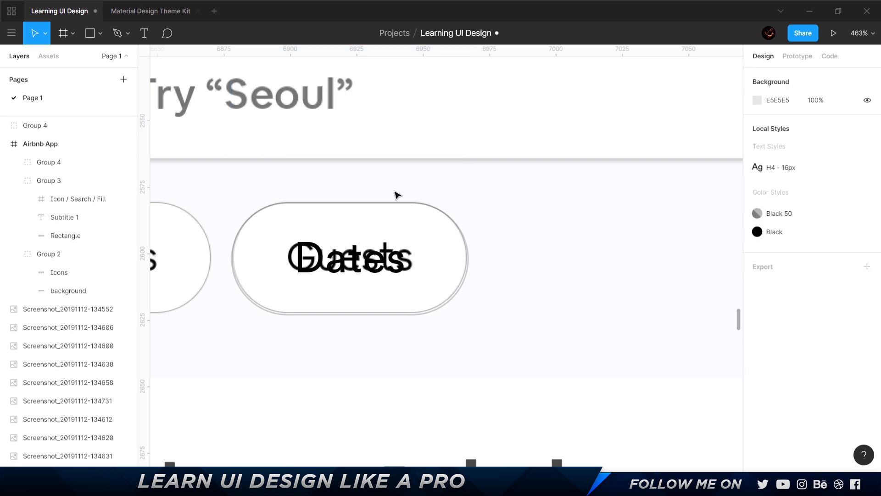
pyautogui.click(371, 251)
pyautogui.press('Delete')
# - Move the Dates chip group up to Y 112 and duplicate it beside the original in the same row
pyautogui.scroll(-5, 372, 250)
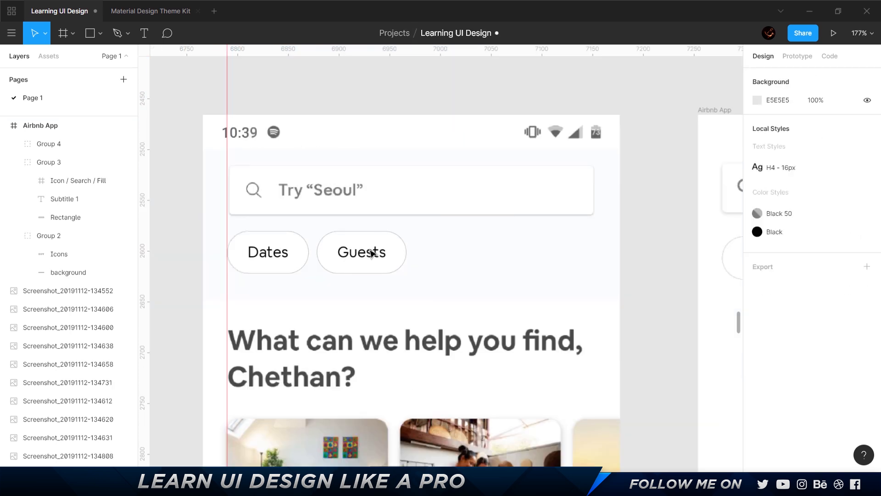
pyautogui.hscroll(5, 513, 263)
pyautogui.scroll(5, 580, 253)
pyautogui.click(499, 278)
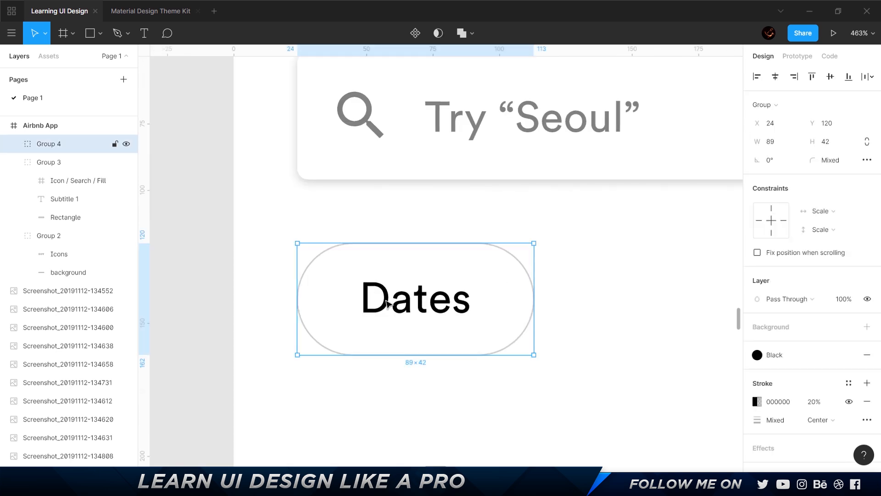
pyautogui.moveTo(419, 297); pyautogui.dragTo(418, 279)
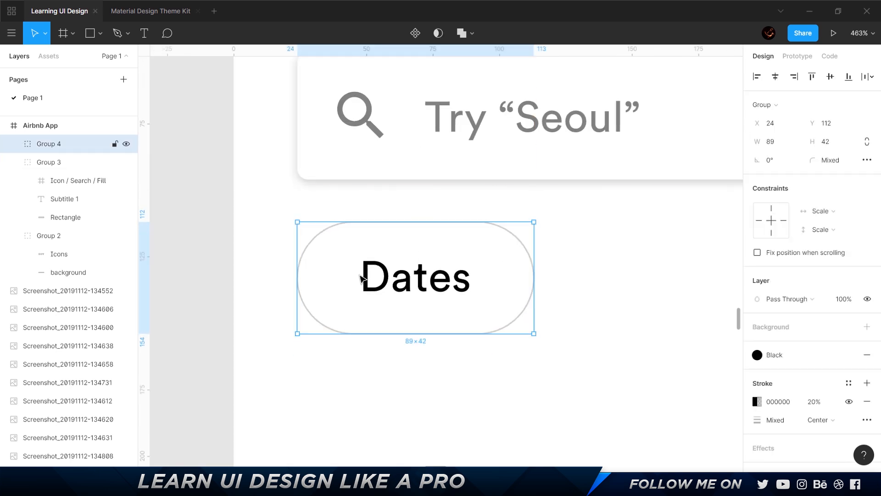
pyautogui.moveTo(371, 287); pyautogui.dragTo(622, 287)
pyautogui.click(605, 376)
# - Examine the spacing between the Dates and Guests chips in the annotated reference screenshots and compare it with the recreated chips
pyautogui.scroll(-10, 605, 376)
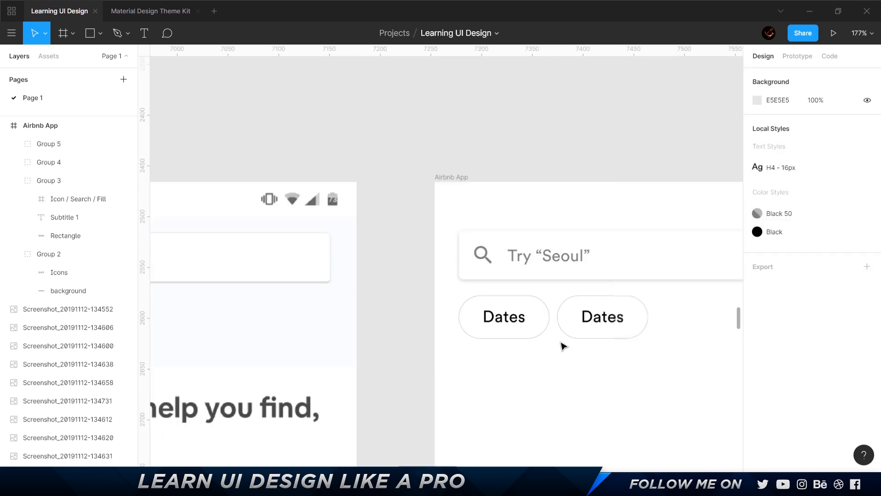
pyautogui.scroll(3, 266, 359)
pyautogui.hscroll(-10, 266, 358)
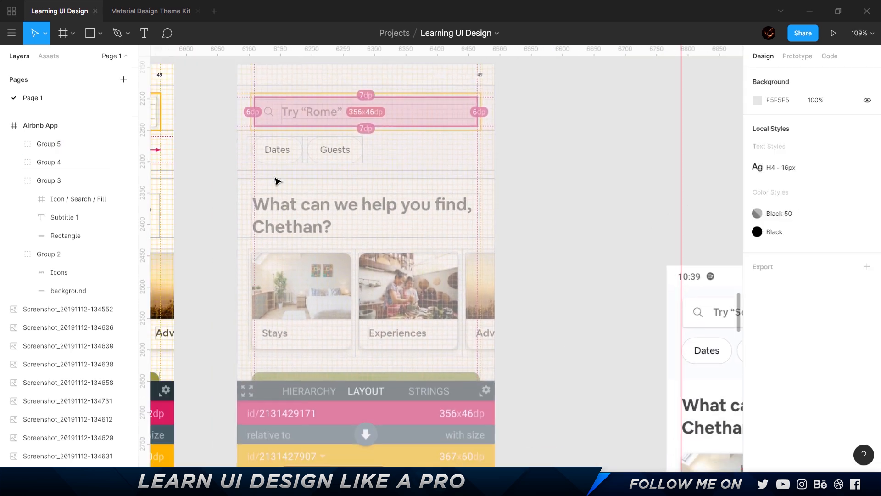
pyautogui.scroll(15, 405, 329)
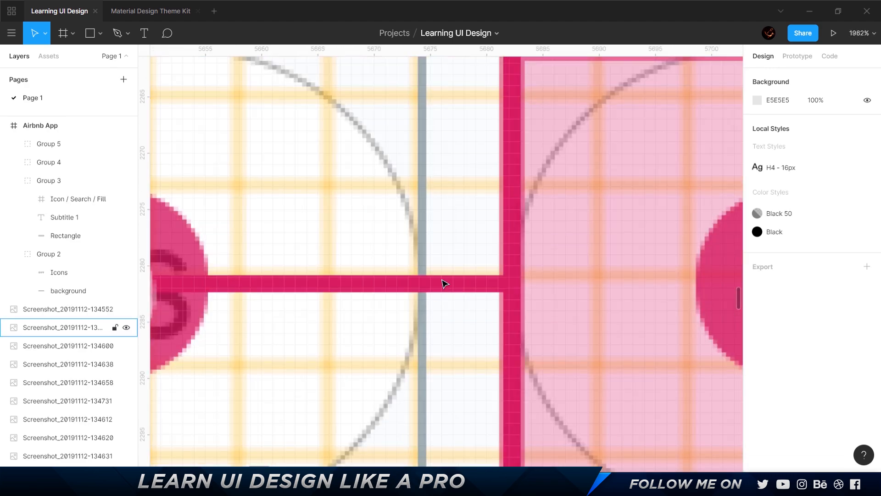
pyautogui.scroll(-15, 484, 203)
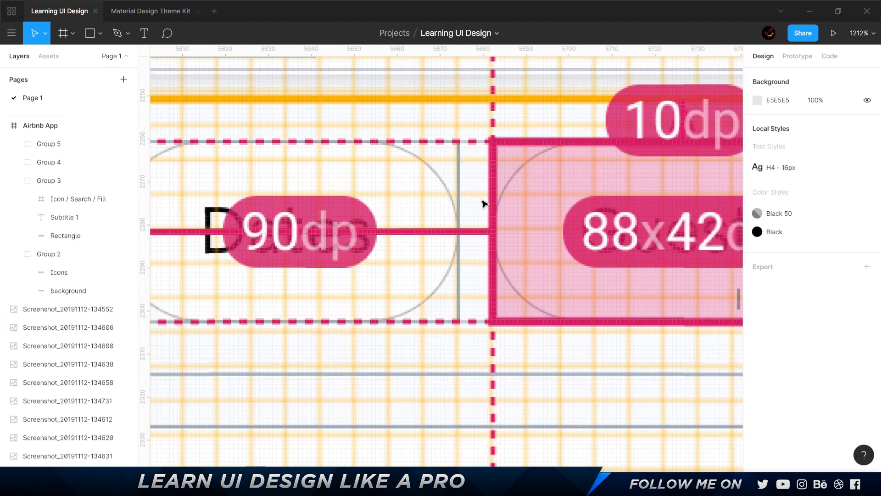
pyautogui.hscroll(8, 291, 262)
pyautogui.scroll(3, 231, 242)
pyautogui.hscroll(8, 231, 243)
pyautogui.scroll(-2, 231, 242)
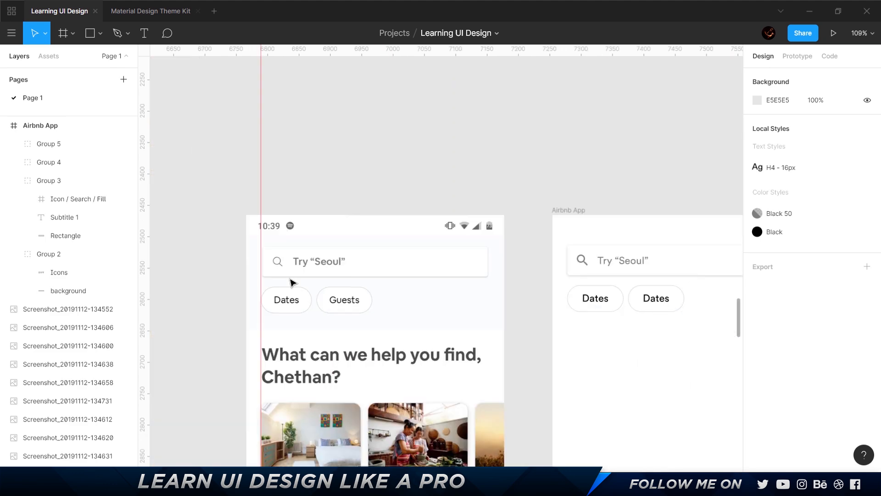
pyautogui.hscroll(-5, 353, 285)
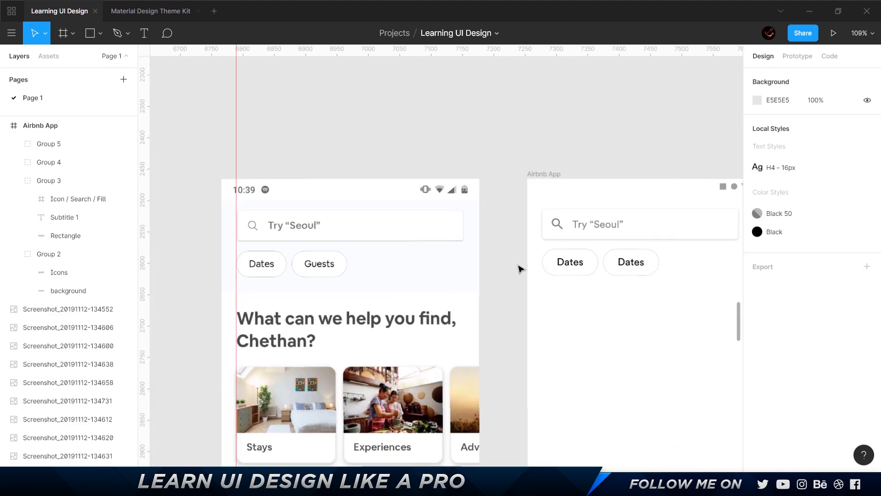
# - Change the label of the duplicated second chip to "Guests"
pyautogui.scroll(5, 650, 268)
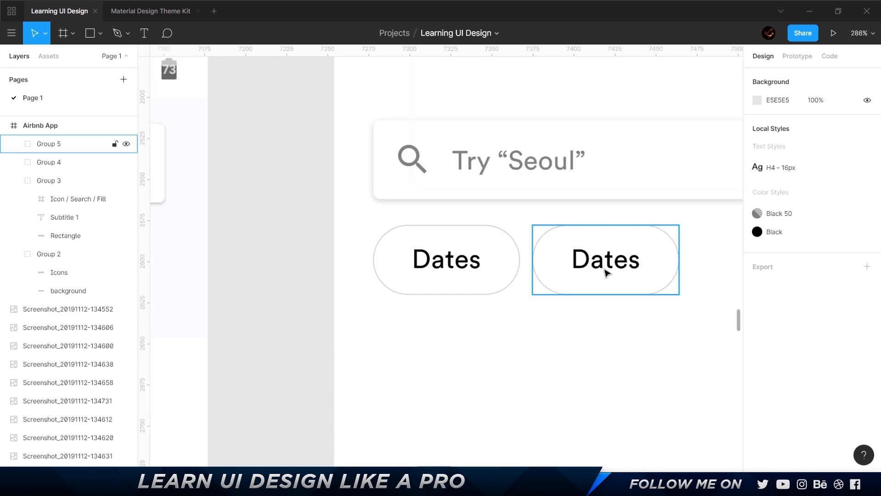
pyautogui.doubleClick(606, 271)
pyautogui.doubleClick(606, 271)
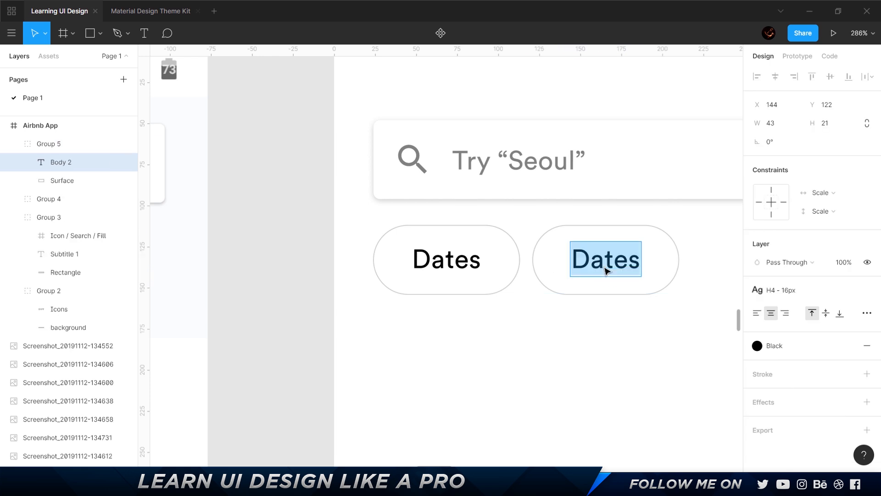
pyautogui.write('Guests')
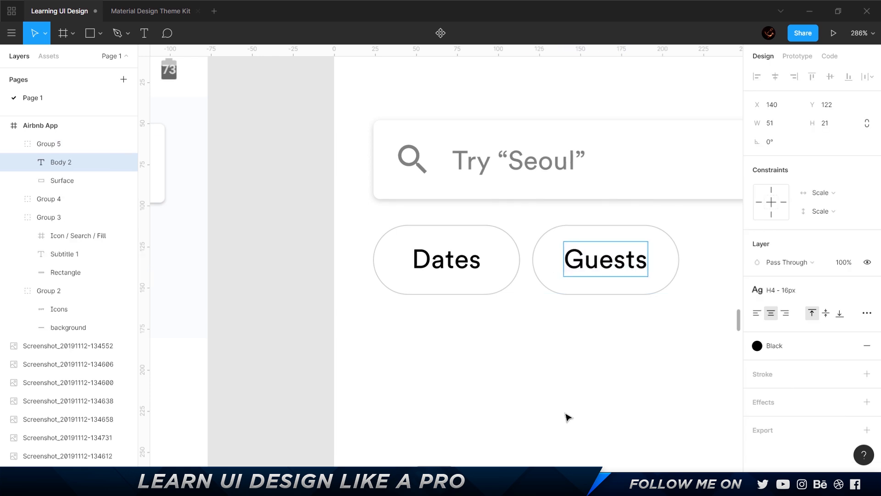
pyautogui.click(568, 417)
# - Place a copy of the "Choose a ride" screenshot beside the Airbnb App frame, at X 7804, Y 2466
pyautogui.scroll(-10, 519, 353)
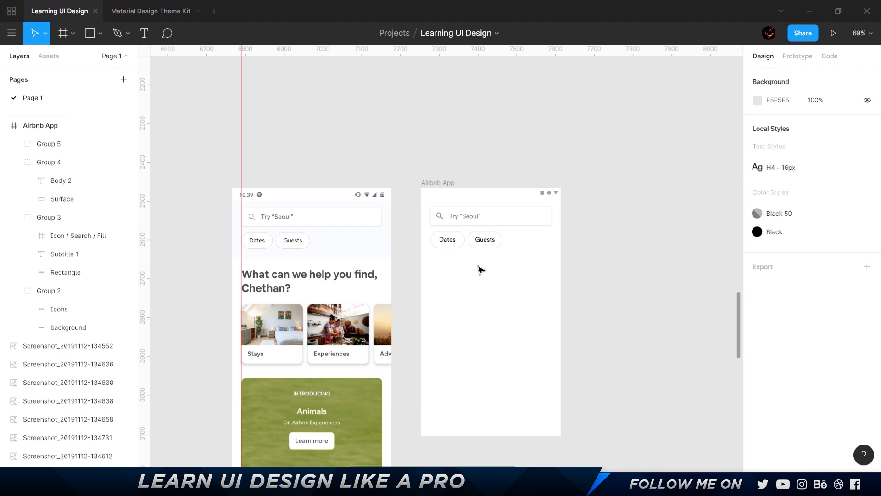
pyautogui.scroll(-10, 299, 266)
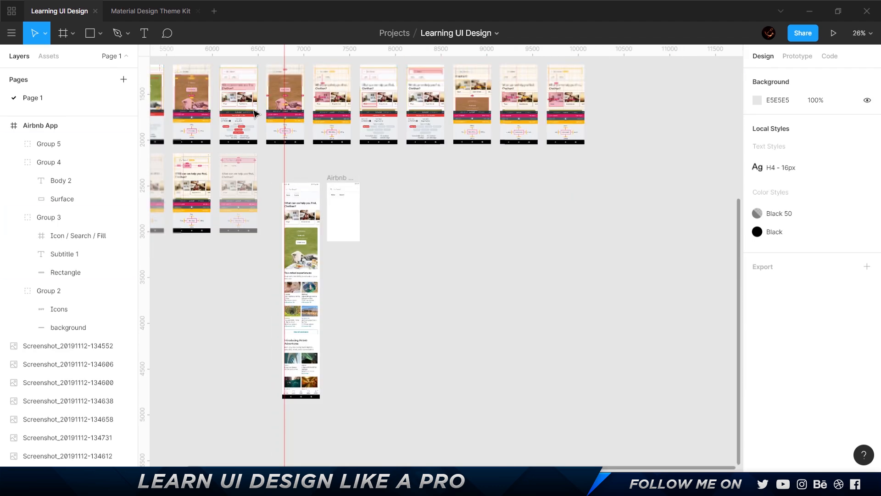
pyautogui.scroll(5, 258, 352)
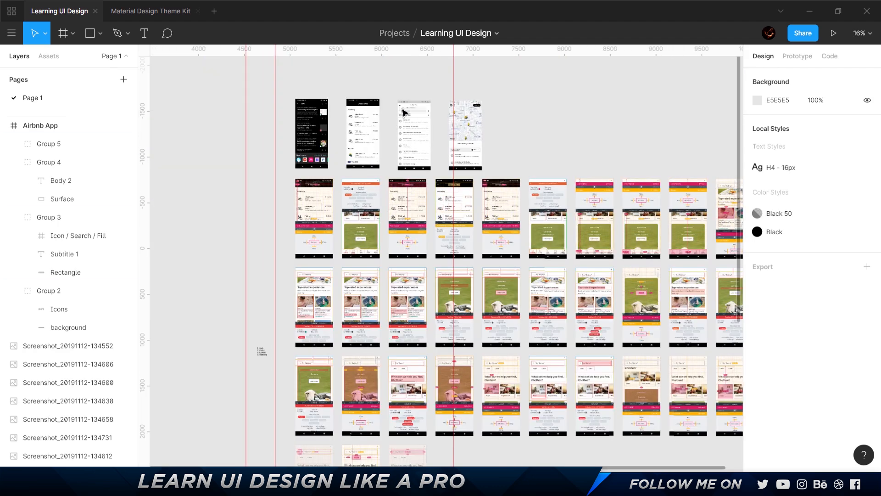
pyautogui.scroll(10, 379, 106)
pyautogui.click(296, 197)
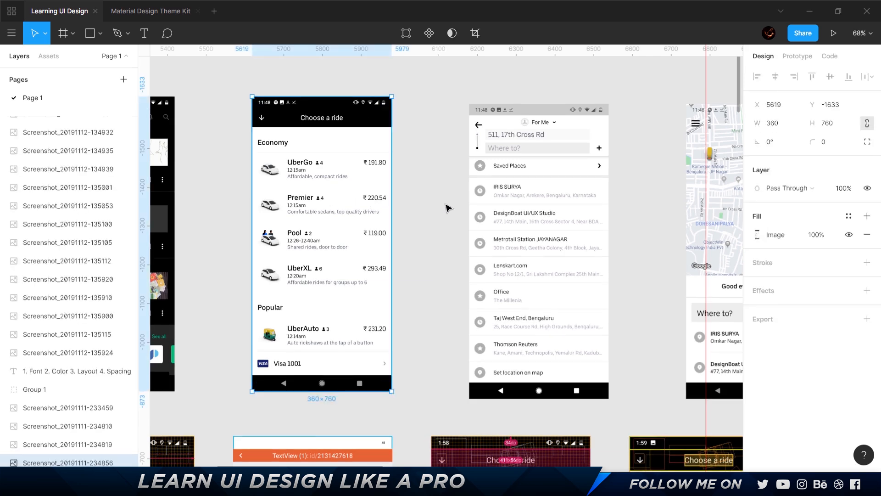
pyautogui.scroll(-15, 448, 208)
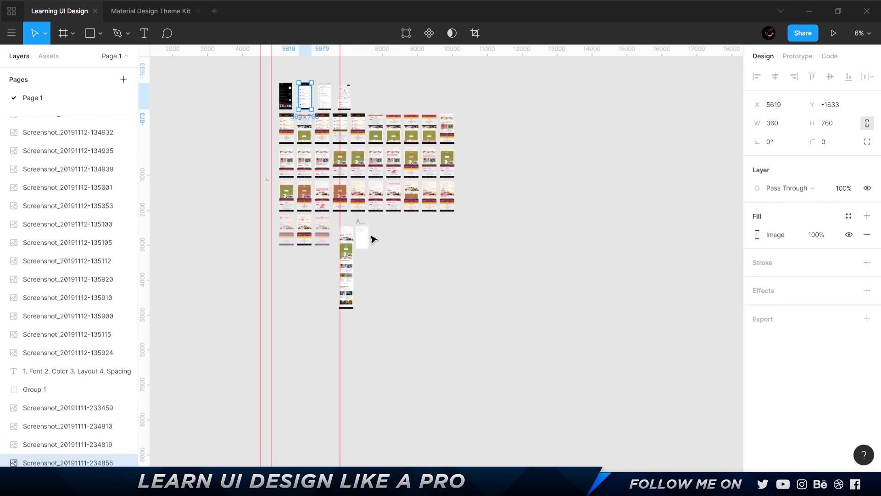
pyautogui.scroll(8, 418, 242)
pyautogui.scroll(4, 418, 240)
pyautogui.hotkey('ctrl', 'v')
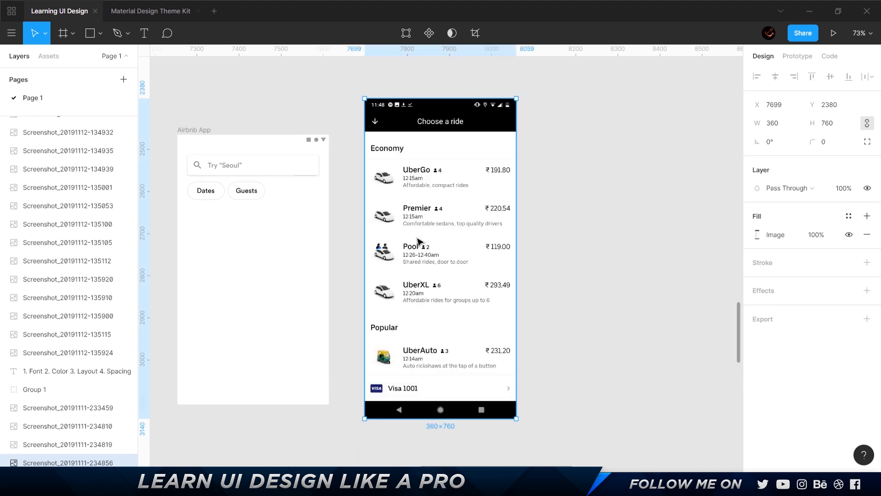
pyautogui.moveTo(461, 217); pyautogui.dragTo(500, 251)
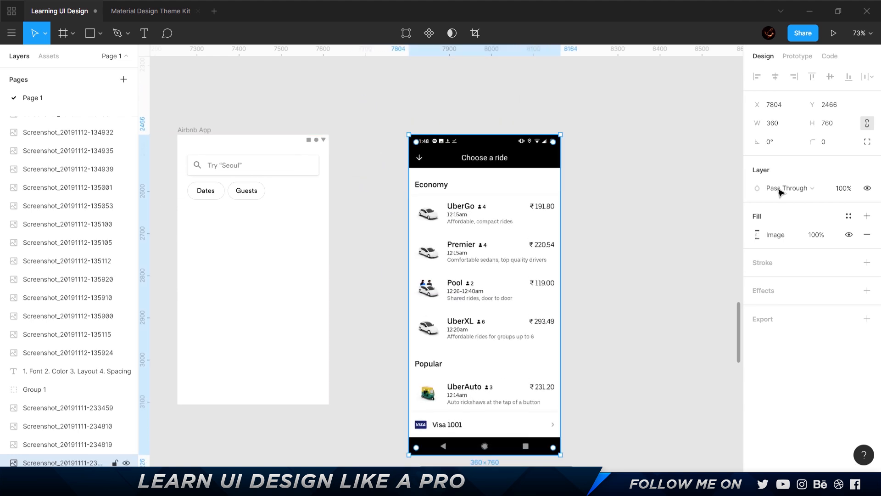
# - Set the copied "Choose a ride" screenshot's width to 411 with its proportions locked
pyautogui.click(768, 123)
pyautogui.write('411')
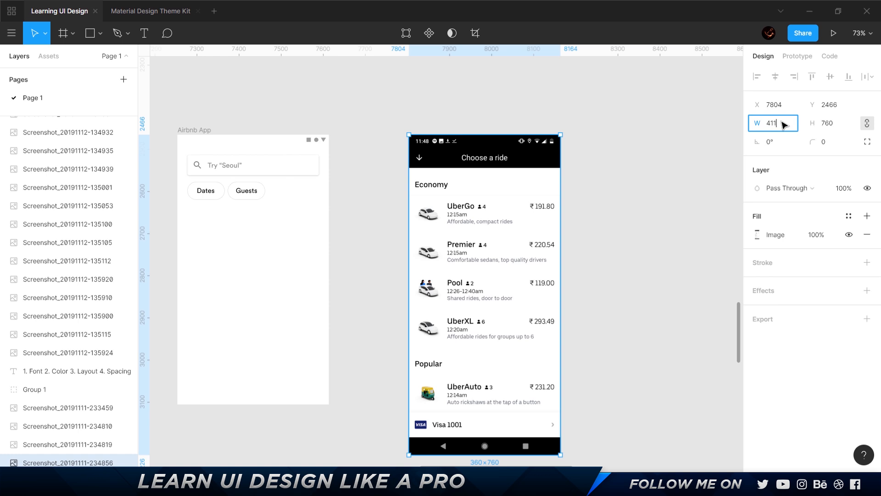
pyautogui.press('Return')
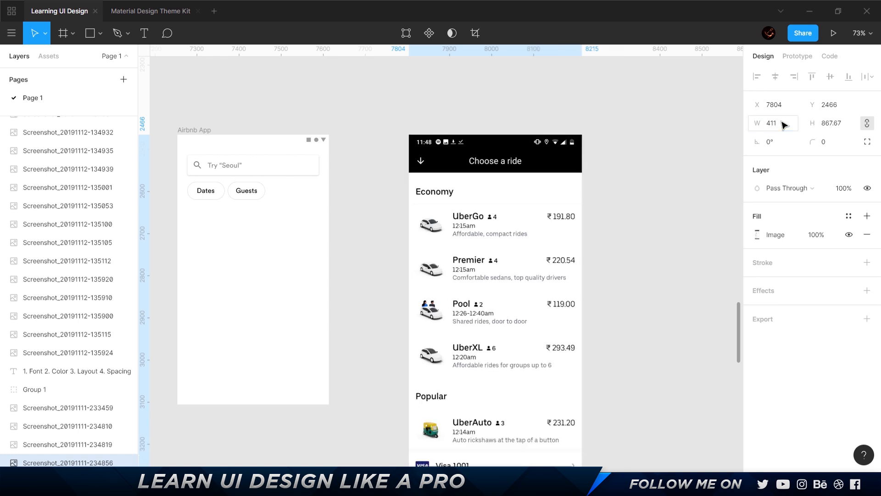
# - Examine the header's size and offset in the annotated "Choose a ride" layout screenshot
pyautogui.scroll(-5, 674, 177)
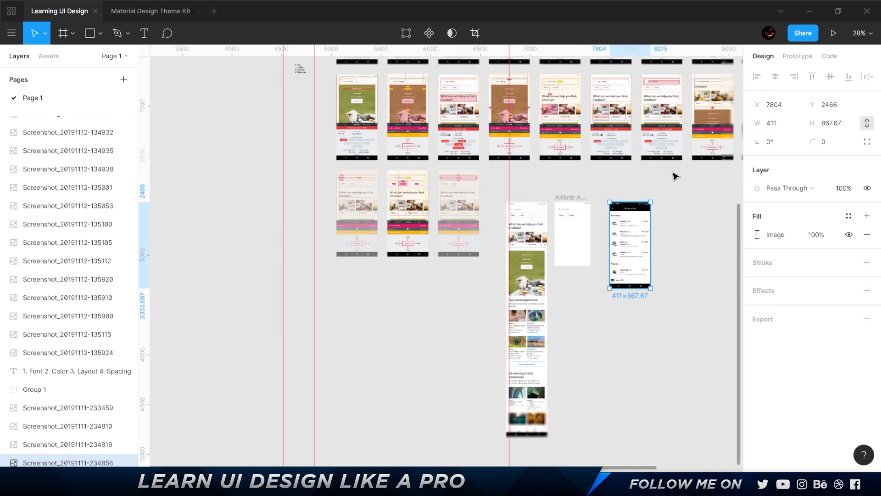
pyautogui.scroll(6, 575, 120)
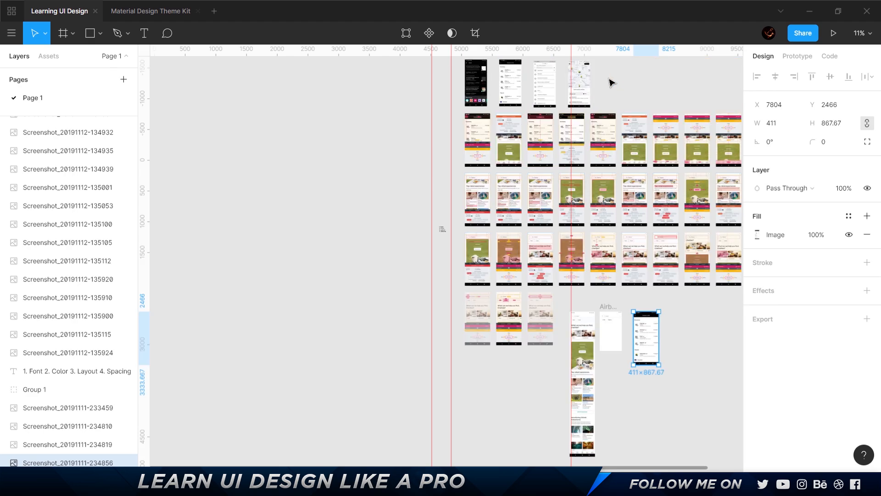
pyautogui.scroll(3, 582, 243)
pyautogui.scroll(3, 584, 244)
pyautogui.scroll(-3, 584, 243)
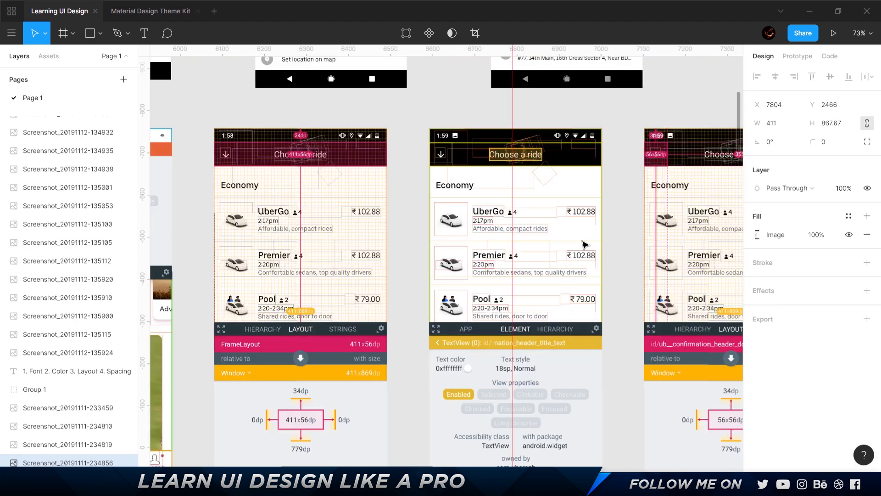
pyautogui.hscroll(-3, 394, 184)
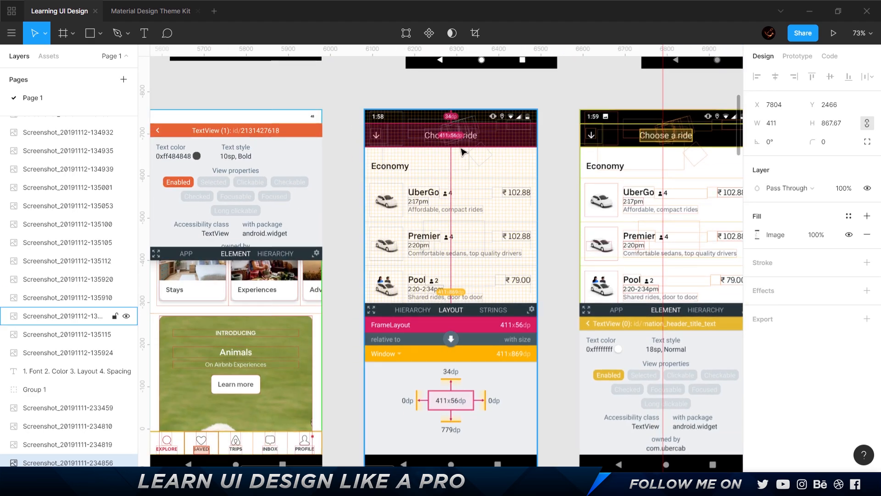
pyautogui.scroll(5, 461, 151)
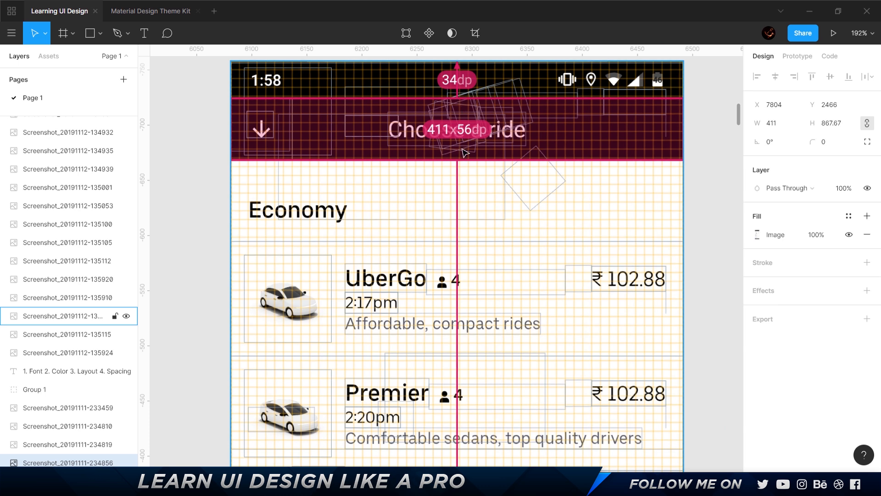
# - Switch to the Material Design Theme Kit file, search its assets for "nav" and look through the matching components
pyautogui.click(148, 11)
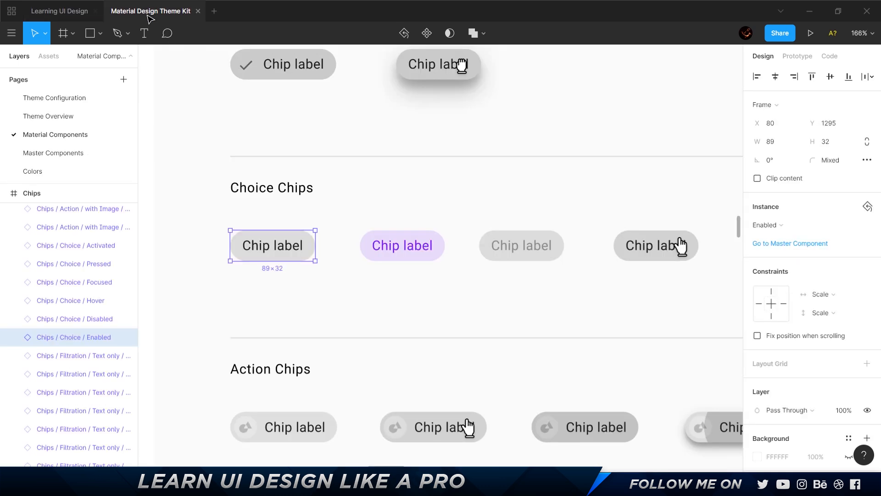
pyautogui.click(48, 56)
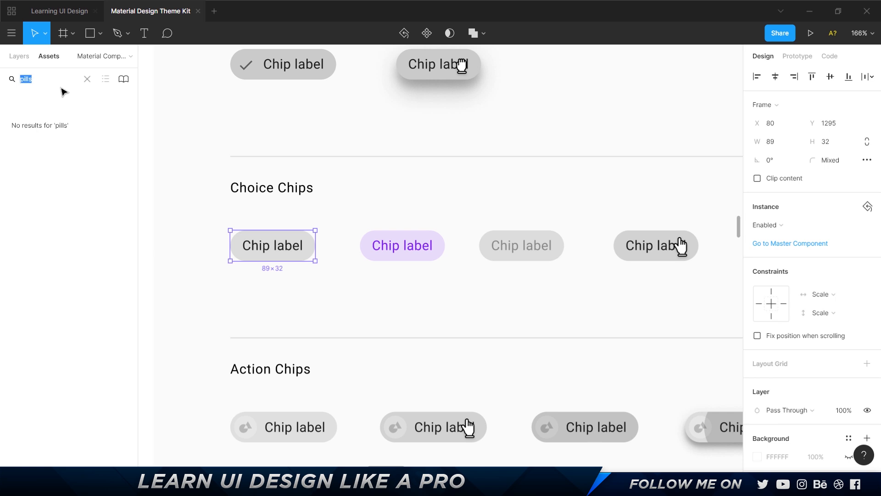
pyautogui.write('nav')
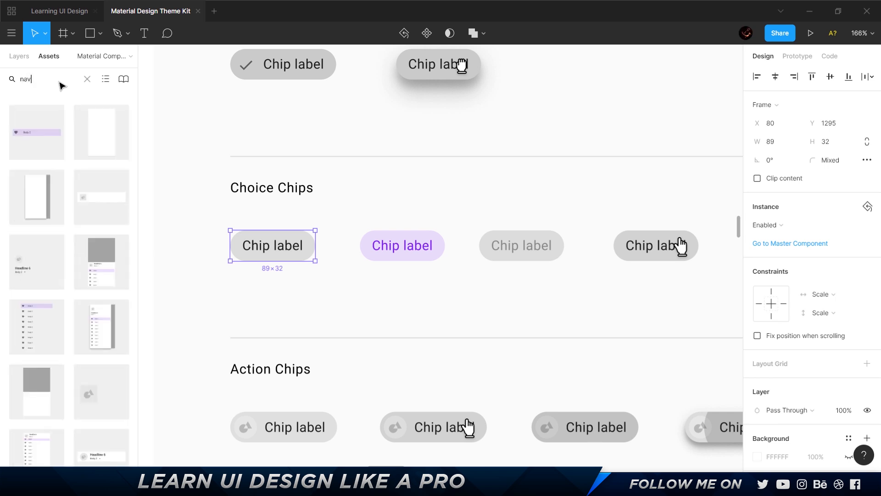
pyautogui.scroll(-10, 69, 167)
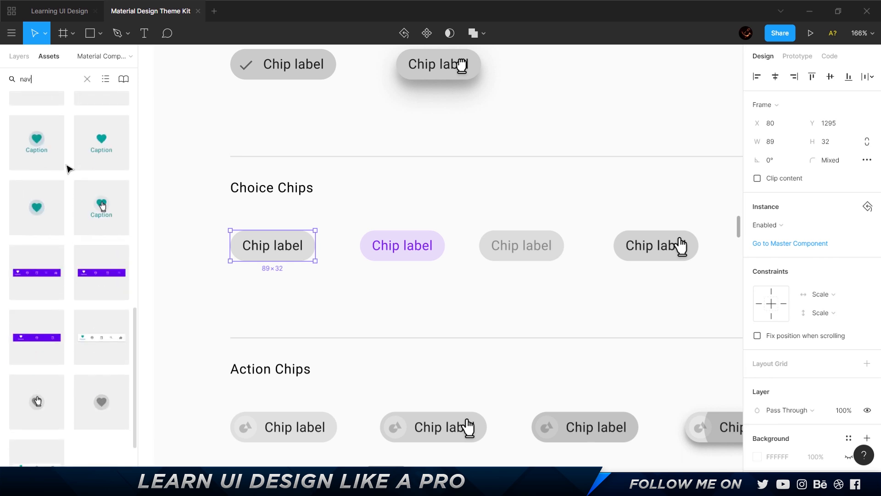
pyautogui.scroll(-2, 69, 169)
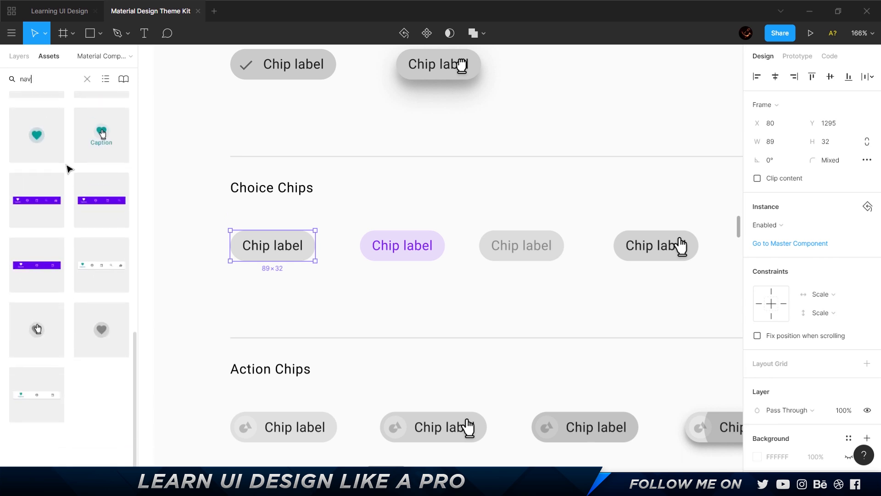
pyautogui.scroll(12, 68, 169)
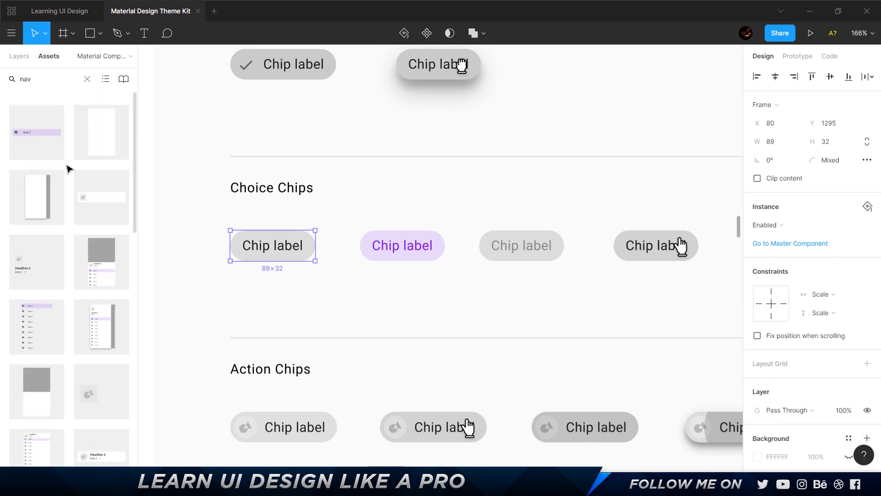
# - Open the Master Components page and find and select the flat, background-color Bottom App Bar without FAB
pyautogui.click(28, 57)
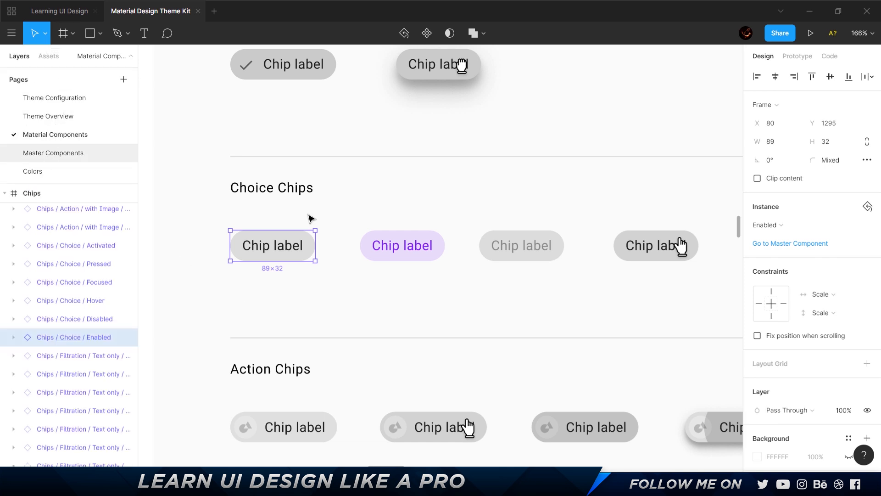
pyautogui.press('pagedown')
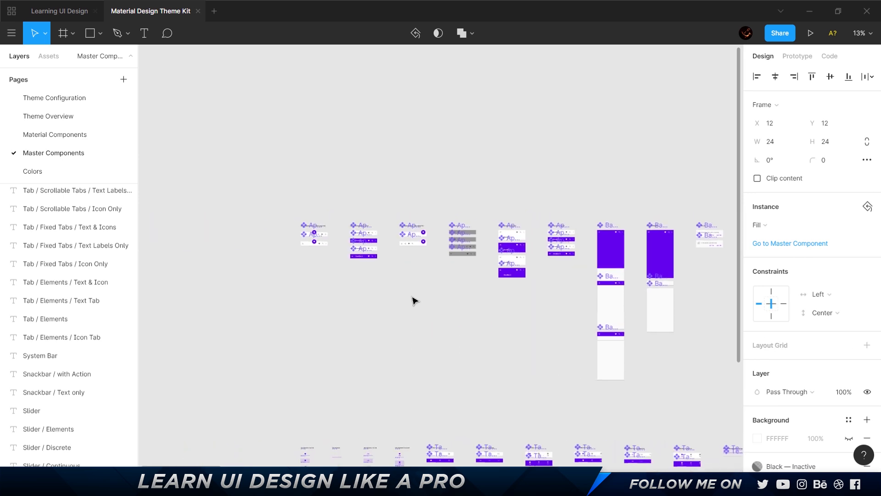
pyautogui.scroll(10, 364, 256)
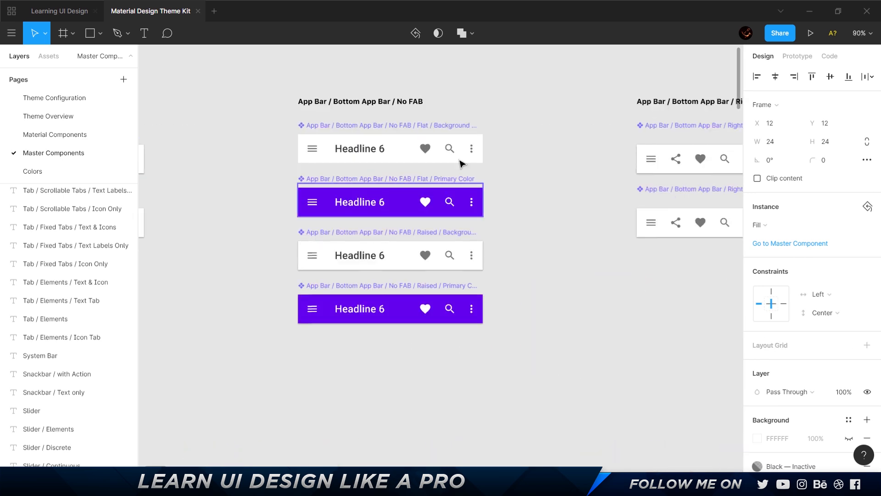
pyautogui.scroll(4, 369, 172)
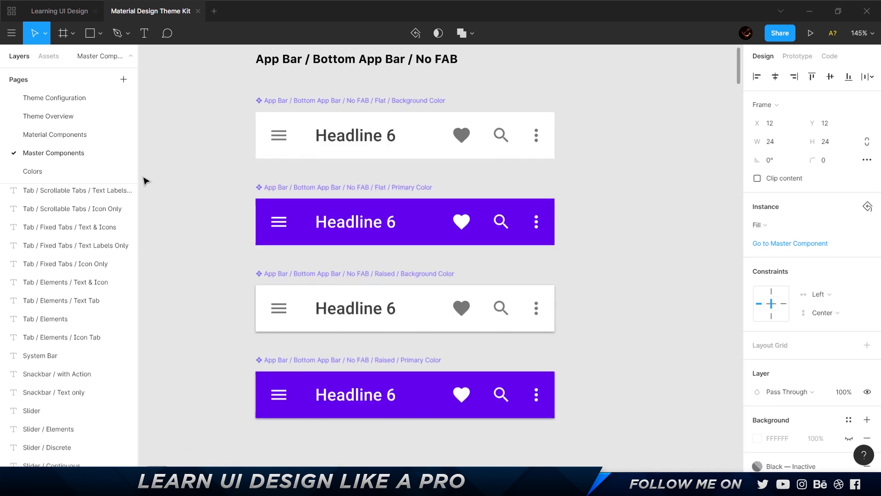
pyautogui.click(320, 108)
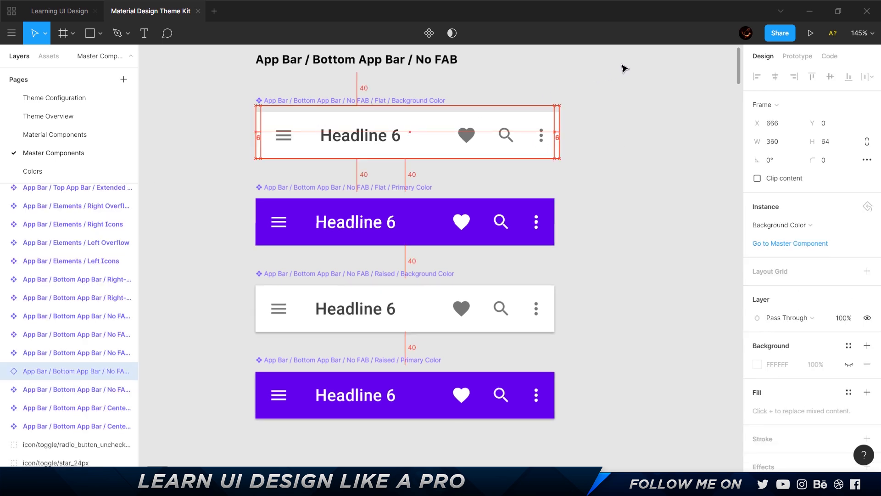
pyautogui.click(624, 122)
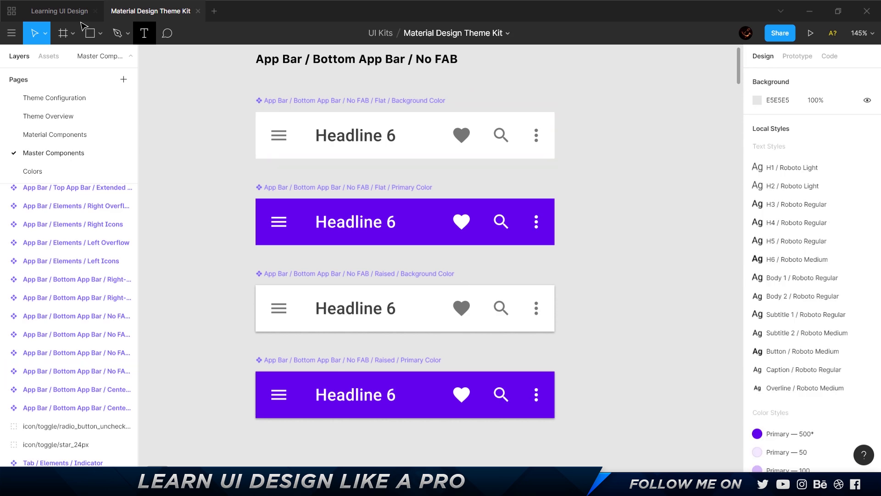
# - Switch back to the Learning UI Design file and paste the copied app bar beside the "Choose a ride" screenshot
pyautogui.hotkey('ctrl', 'shift', 'Tab')
pyautogui.scroll(-5, 522, 243)
pyautogui.scroll(-10, 521, 243)
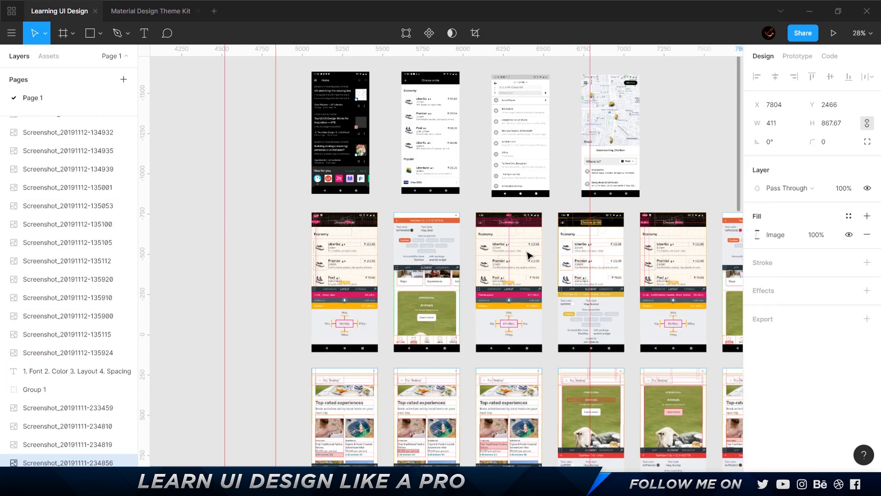
pyautogui.scroll(-4, 437, 192)
pyautogui.hscroll(5, 437, 193)
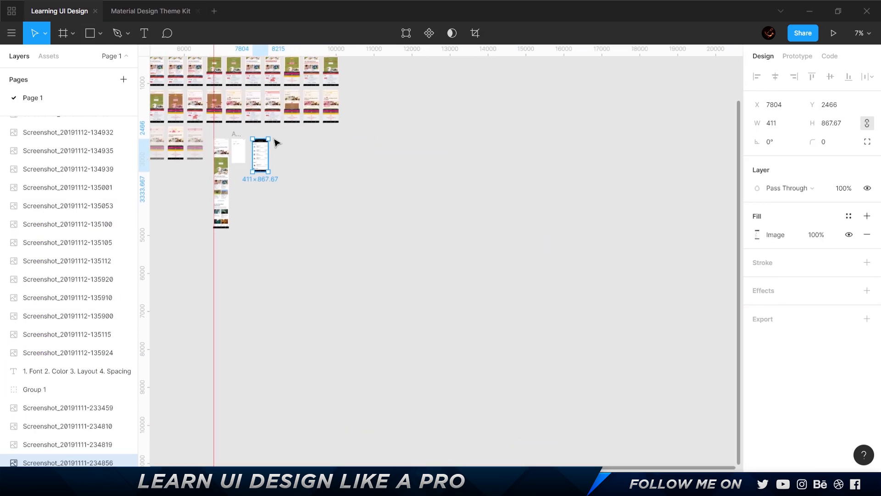
pyautogui.scroll(12, 277, 142)
pyautogui.hotkey('ctrl', 'v')
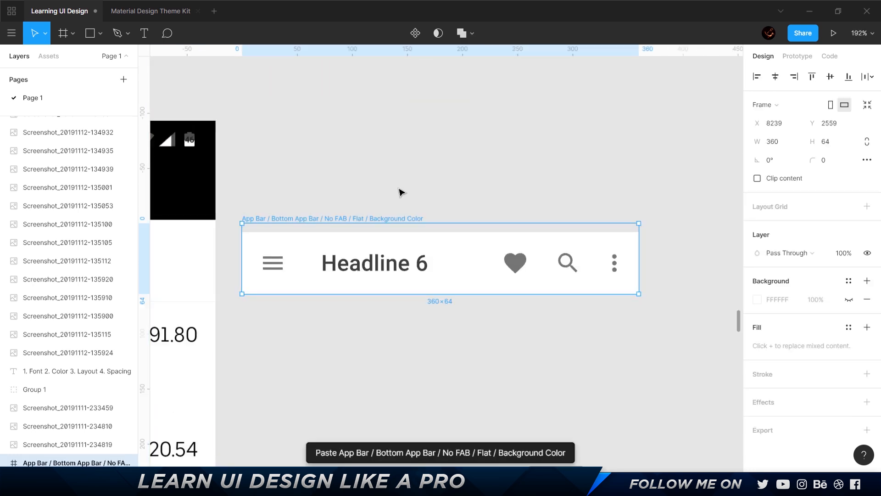
# - Duplicate the Airbnb App frame and place the copy beyond the pasted app bar
pyautogui.scroll(-3, 401, 195)
pyautogui.click(372, 96)
pyautogui.scroll(-5, 370, 94)
pyautogui.moveTo(367, 92); pyautogui.dragTo(630, 177)
pyautogui.scroll(-3, 629, 179)
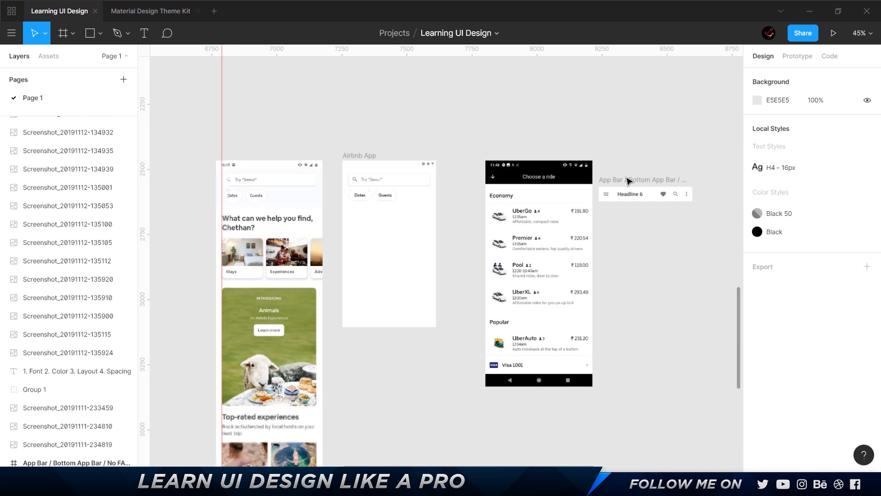
pyautogui.click(359, 155)
pyautogui.click(362, 162)
pyautogui.moveTo(361, 159); pyautogui.dragTo(725, 164)
# - Delete the search field and the Dates and Guests chips from the duplicated Airbnb App frame
pyautogui.hscroll(5, 663, 134)
pyautogui.scroll(5, 334, 173)
pyautogui.hscroll(5, 488, 279)
pyautogui.hscroll(-5, 393, 222)
pyautogui.moveTo(566, 297); pyautogui.dragTo(278, 183)
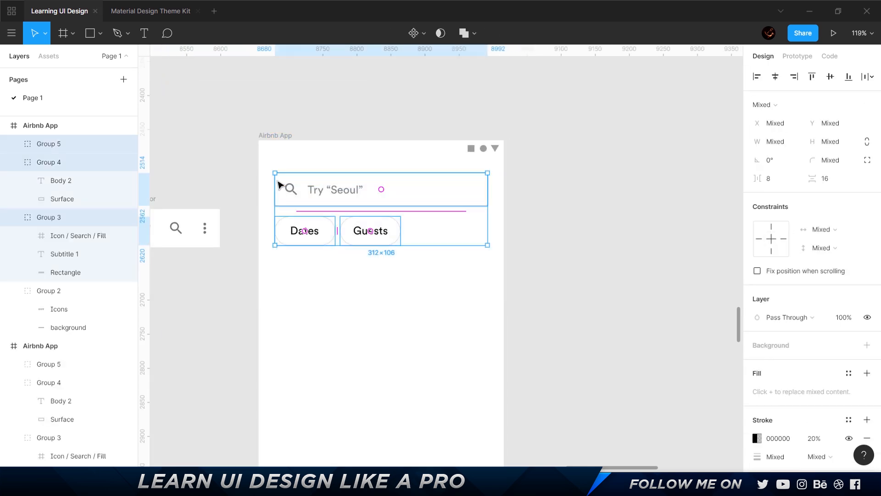
pyautogui.press('Delete')
# - Ungroup the pasted app bar component and regroup its title, icons, overflow and surface as one plain group
pyautogui.hscroll(-3, 301, 173)
pyautogui.moveTo(186, 242); pyautogui.dragTo(409, 220)
pyautogui.press('Delete')
pyautogui.hscroll(-4, 472, 150)
pyautogui.moveTo(278, 168); pyautogui.dragTo(537, 284)
pyautogui.hotkey('ctrl', 'shift', 'g')
pyautogui.hotkey('ctrl', 'shift', 'g')
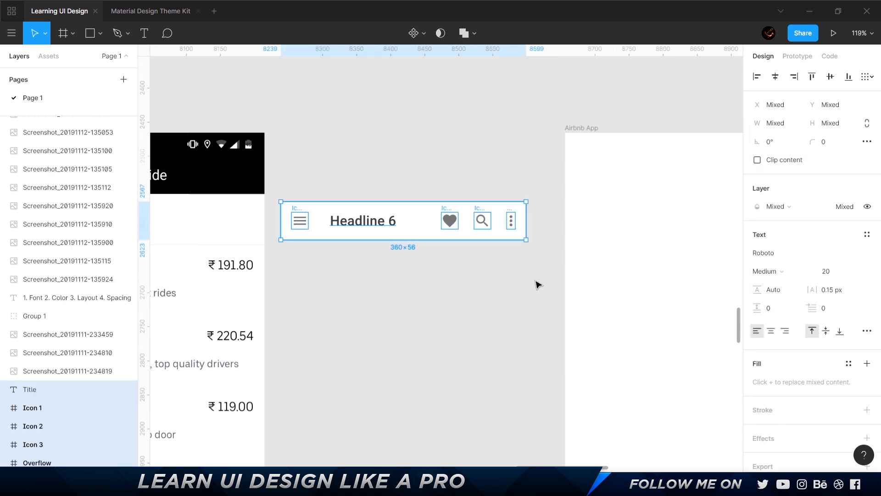
pyautogui.hotkey('ctrl', 'g')
# - Move the app bar group into the duplicated frame and align it to the frame's left edge
pyautogui.moveTo(391, 222); pyautogui.dragTo(721, 204)
pyautogui.hscroll(5, 539, 173)
pyautogui.click(757, 76)
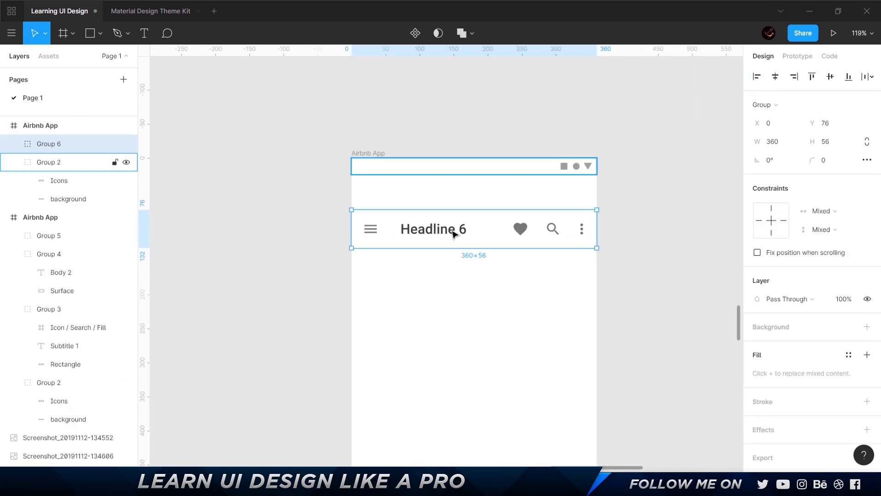
# - Move the duplicated frame closer to the "Choose a ride" screenshot and rename it "Uber App"
pyautogui.click(374, 153)
pyautogui.hscroll(-2, 263, 162)
pyautogui.moveTo(326, 157); pyautogui.dragTo(186, 151)
pyautogui.hscroll(-5, 528, 108)
pyautogui.hotkey('ctrl', 'r')
pyautogui.press('Home')
pyautogui.write('Ub')
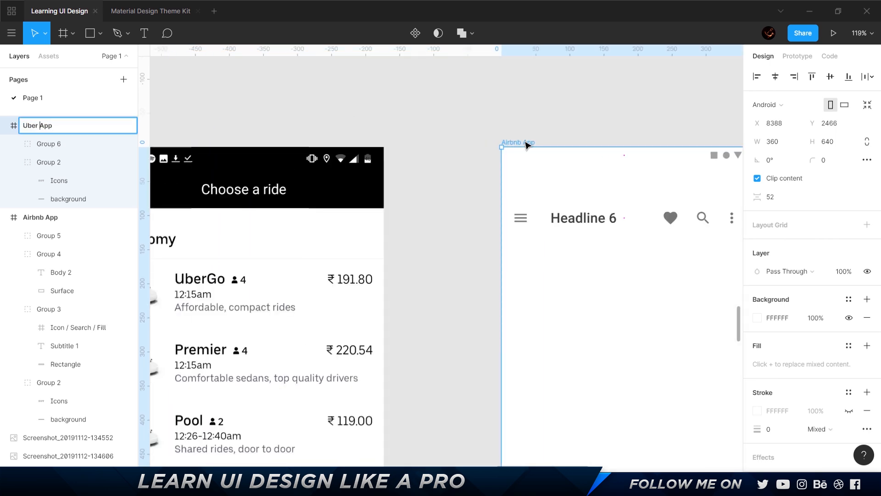
pyautogui.click(497, 123)
pyautogui.hscroll(-3, 448, 115)
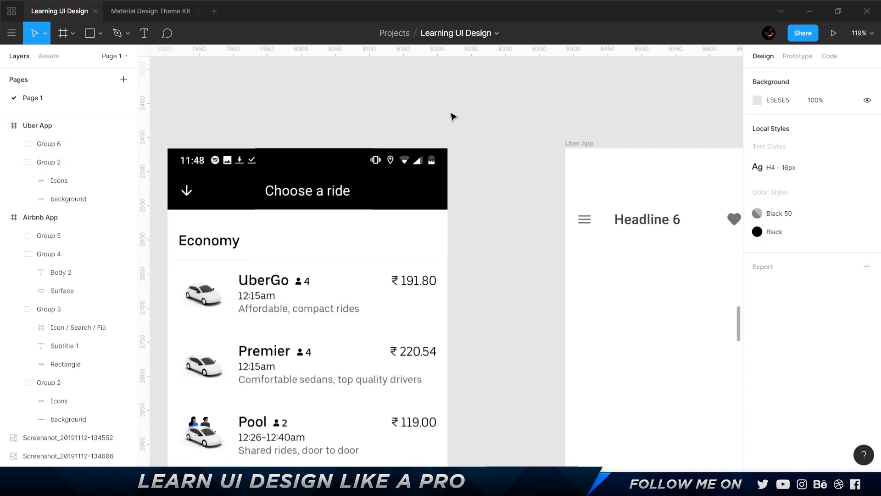
# - Change the fill of the Uber App frame's status bar background to black
pyautogui.click(573, 161)
pyautogui.click(758, 312)
pyautogui.moveTo(655, 250); pyautogui.dragTo(508, 340)
pyautogui.click(507, 340)
pyautogui.click(583, 225)
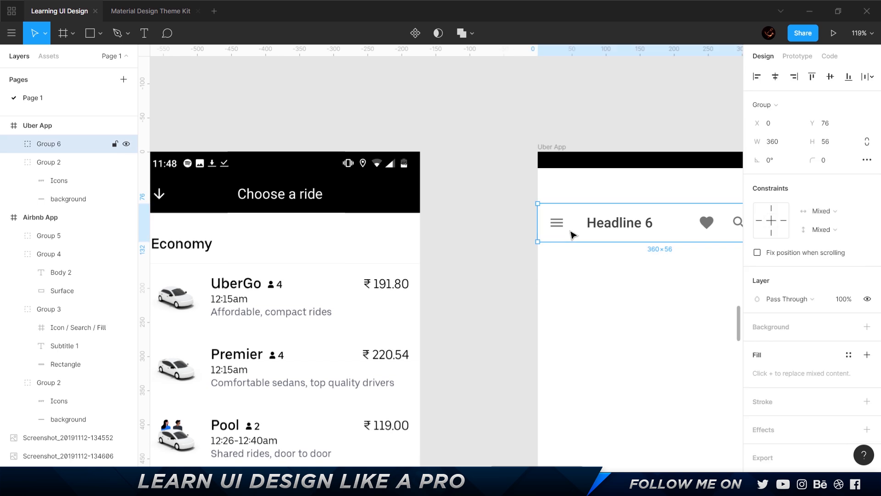
pyautogui.doubleClick(613, 237)
pyautogui.click(758, 313)
pyautogui.moveTo(692, 282); pyautogui.dragTo(475, 335)
pyautogui.click(642, 241)
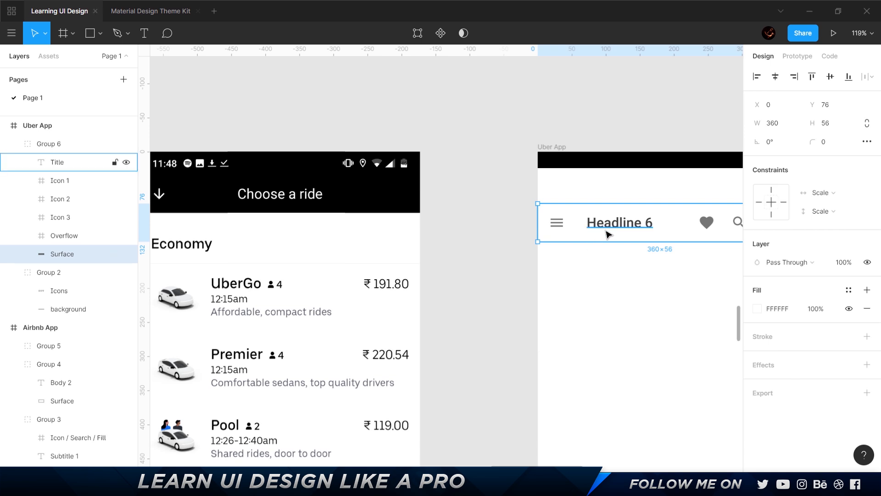
pyautogui.click(549, 279)
# - Move the app bar group directly below the status bar, to Y 24 in the Uber App frame
pyautogui.click(588, 230)
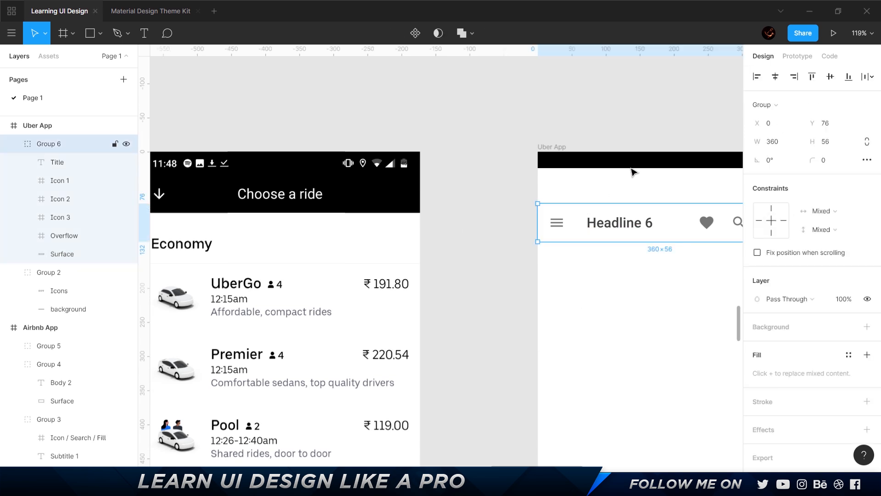
pyautogui.hscroll(5, 505, 186)
pyautogui.moveTo(512, 244); pyautogui.dragTo(509, 208)
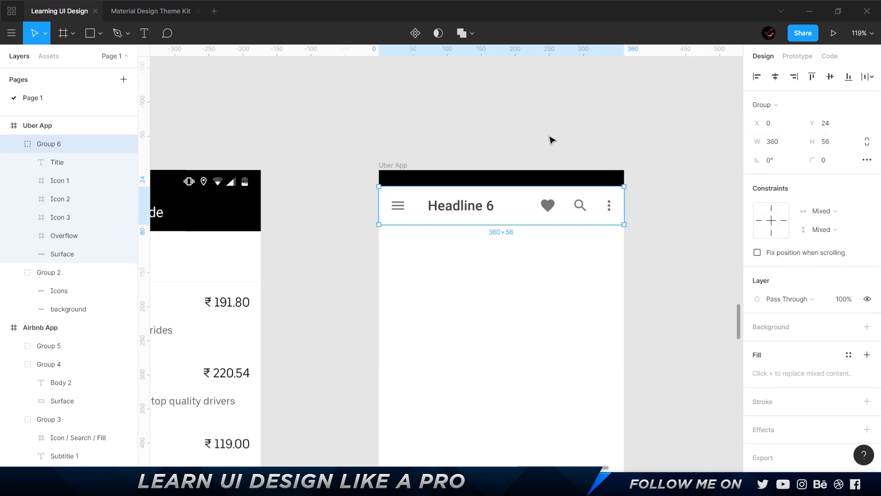
# - Check the header's dimensions and spacing in the annotated "Choose a ride" layout screenshot, then return to the Uber App frame
pyautogui.scroll(-10, 555, 139)
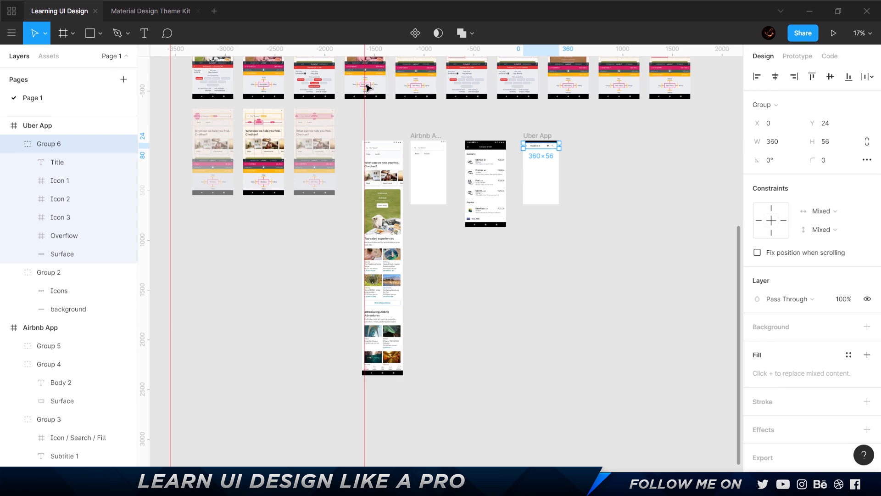
pyautogui.scroll(10, 367, 87)
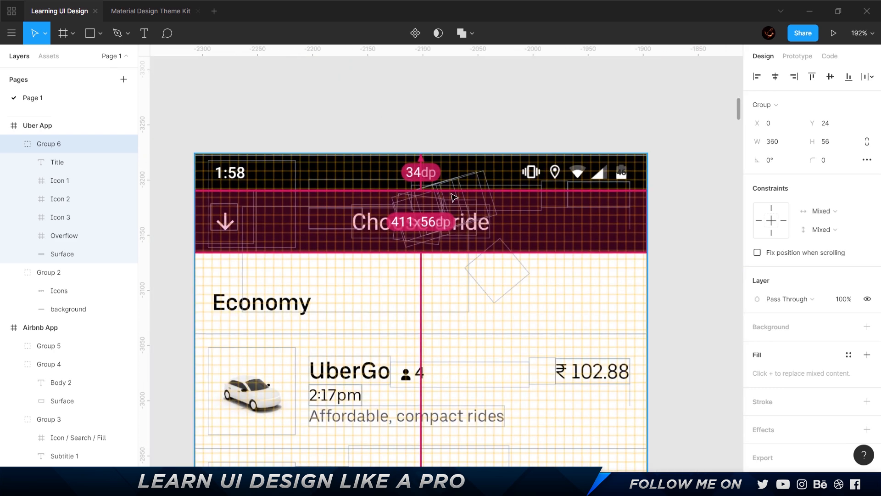
pyautogui.scroll(-6, 455, 198)
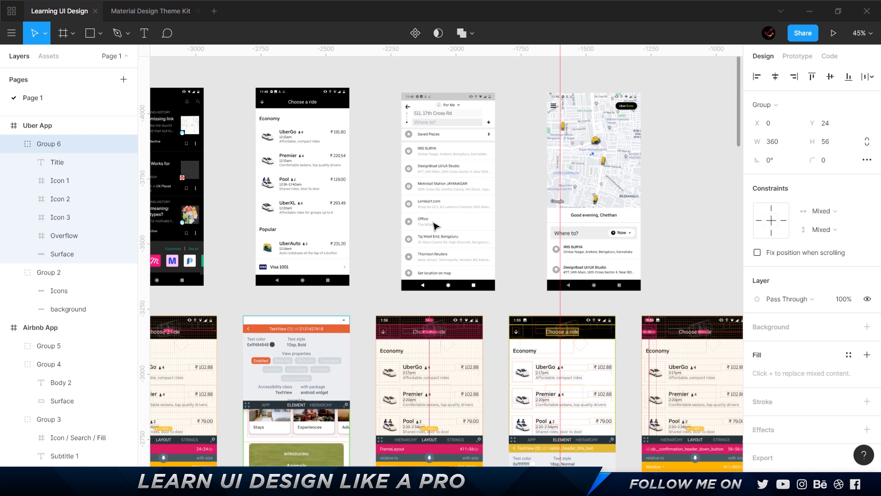
pyautogui.hscroll(8, 433, 215)
pyautogui.scroll(-3, 433, 215)
pyautogui.scroll(-5, 443, 218)
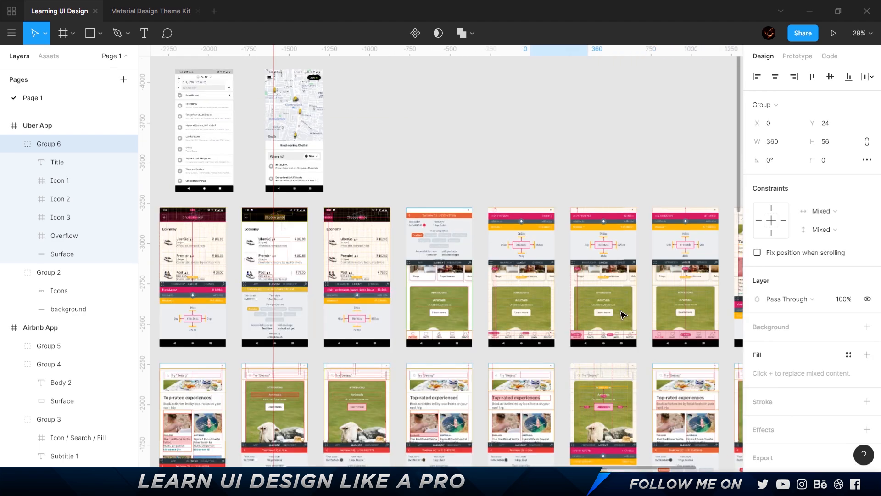
pyautogui.scroll(-5, 324, 106)
pyautogui.hscroll(3, 324, 106)
pyautogui.scroll(-3, 350, 367)
pyautogui.hscroll(-3, 350, 367)
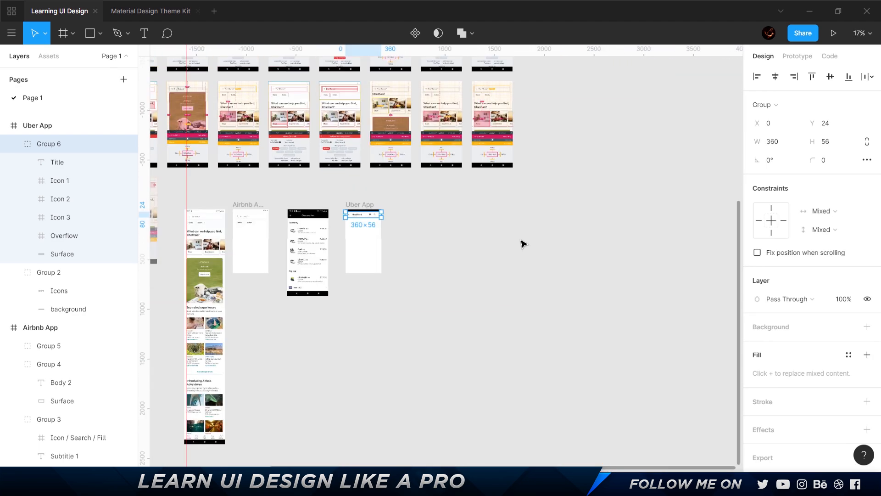
pyautogui.scroll(10, 359, 223)
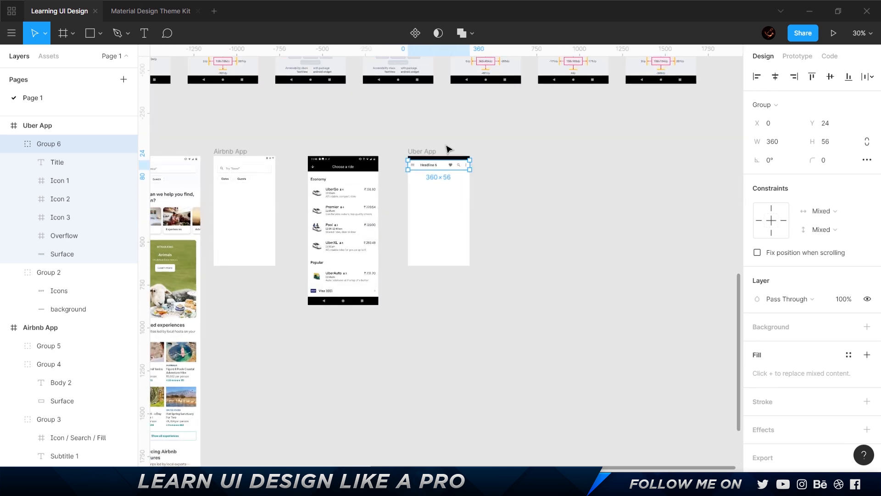
# - Delete the heart, search, overflow and menu icons from the Uber App frame's app bar
pyautogui.hscroll(-5, 504, 271)
pyautogui.hscroll(3, 495, 257)
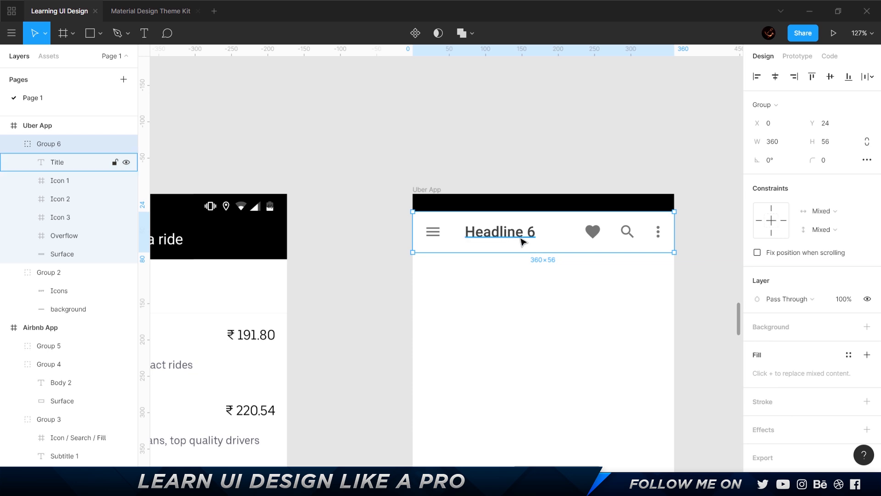
pyautogui.hscroll(2, 521, 240)
pyautogui.click(503, 243)
pyautogui.click(546, 238)
pyautogui.press('Delete')
pyautogui.click(574, 245)
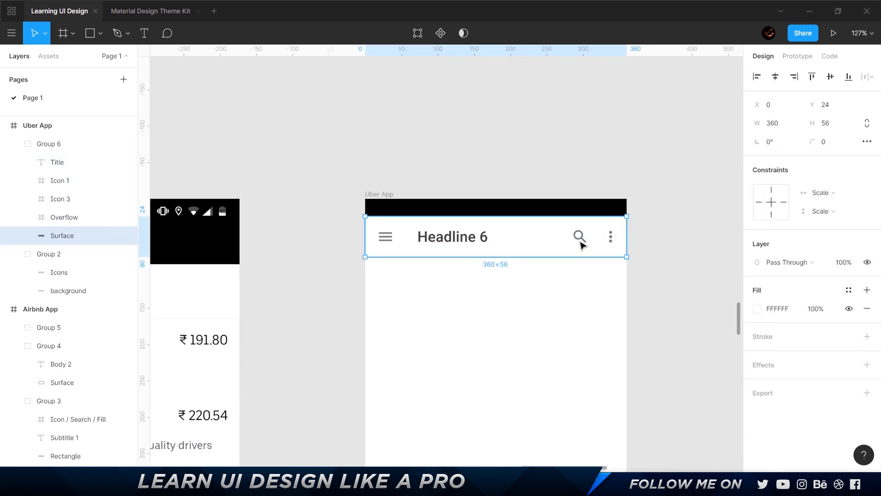
pyautogui.click(580, 238)
pyautogui.press('Delete')
pyautogui.click(610, 237)
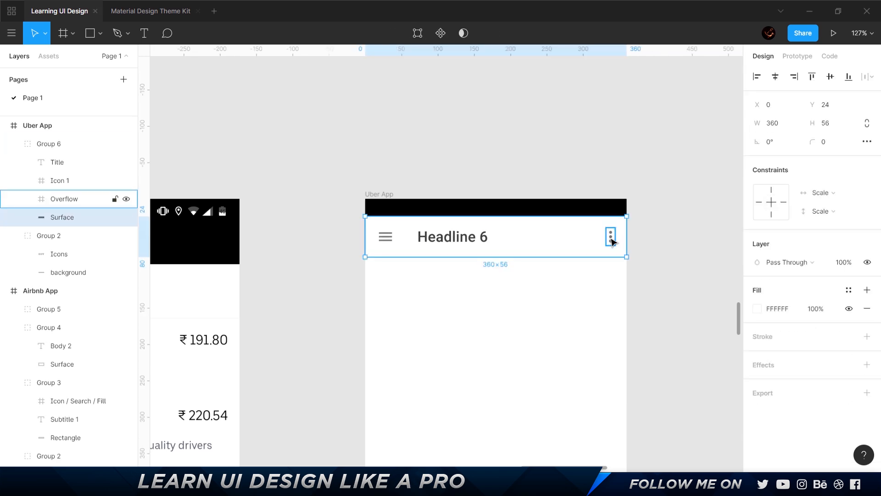
pyautogui.press('Delete')
pyautogui.click(386, 237)
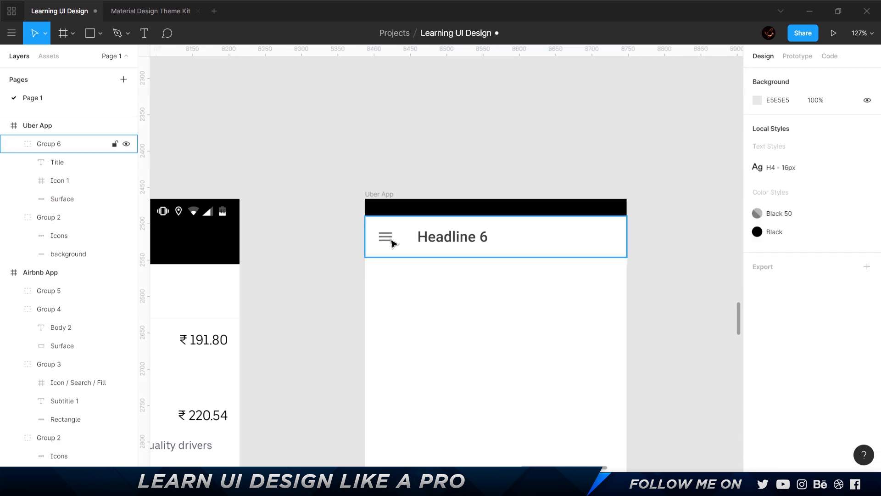
pyautogui.click(390, 240)
pyautogui.press('Delete')
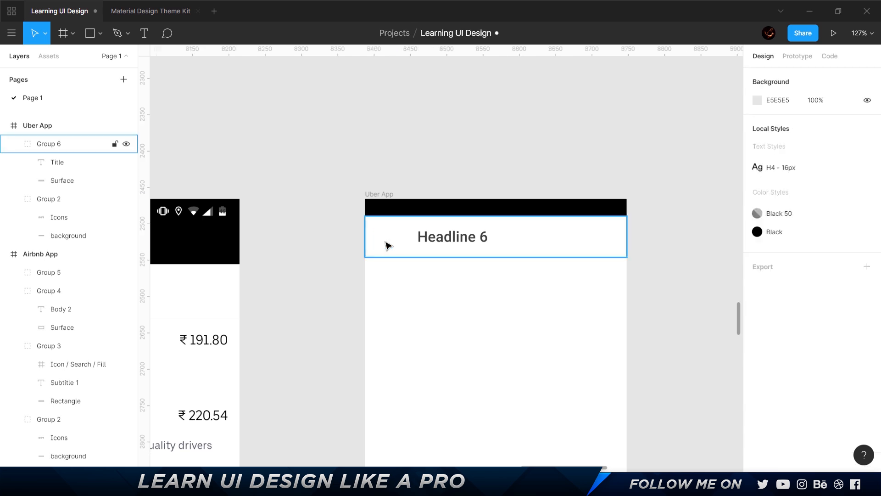
# - Replace the app bar's "Headline 6" title text with "Choose a ride"
pyautogui.doubleClick(453, 241)
pyautogui.press('BackSpace')
pyautogui.press('Escape')
pyautogui.click(693, 119)
pyautogui.hscroll(-5, 693, 119)
pyautogui.hscroll(-3, 691, 118)
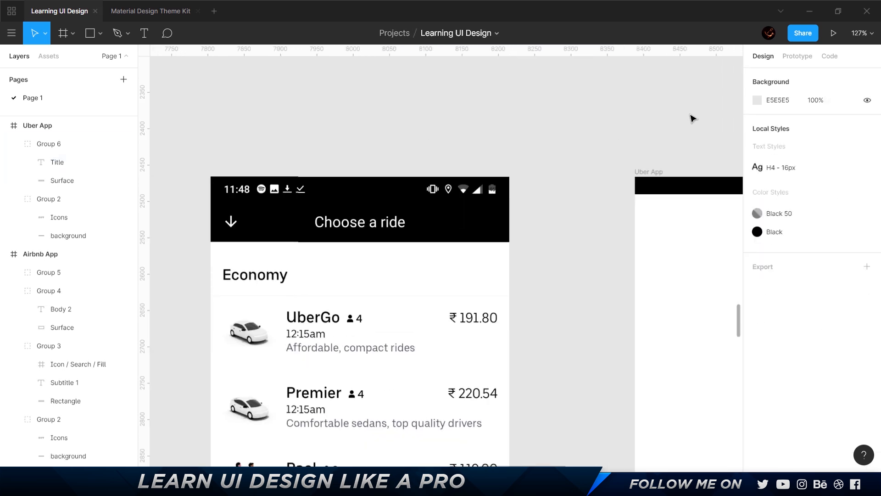
pyautogui.hscroll(5, 620, 112)
pyautogui.doubleClick(581, 209)
pyautogui.click(585, 209)
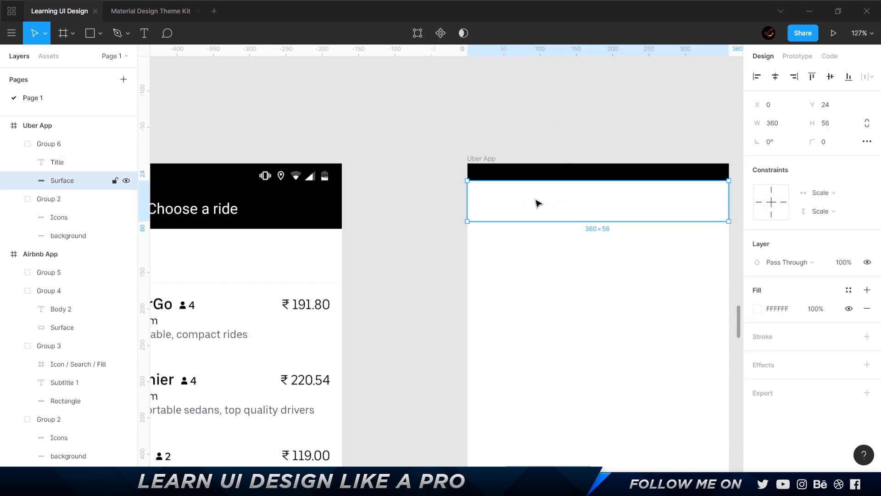
pyautogui.doubleClick(566, 206)
pyautogui.write('Choose a ride')
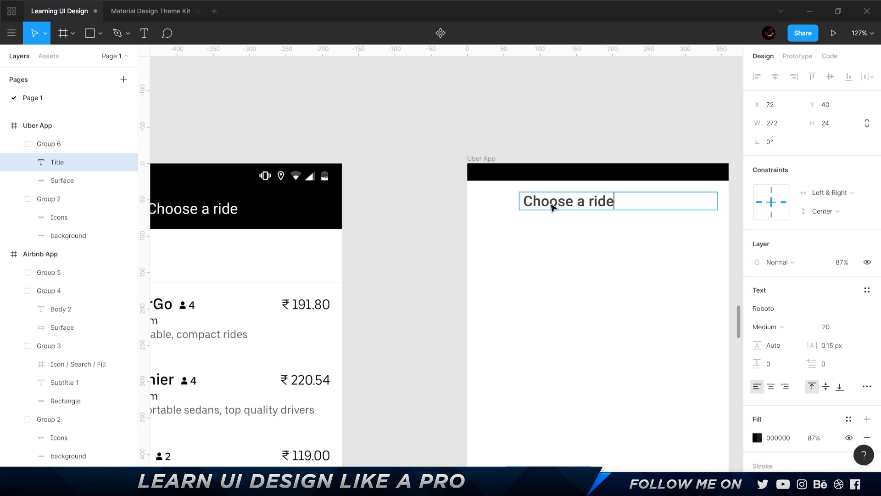
pyautogui.press('Escape')
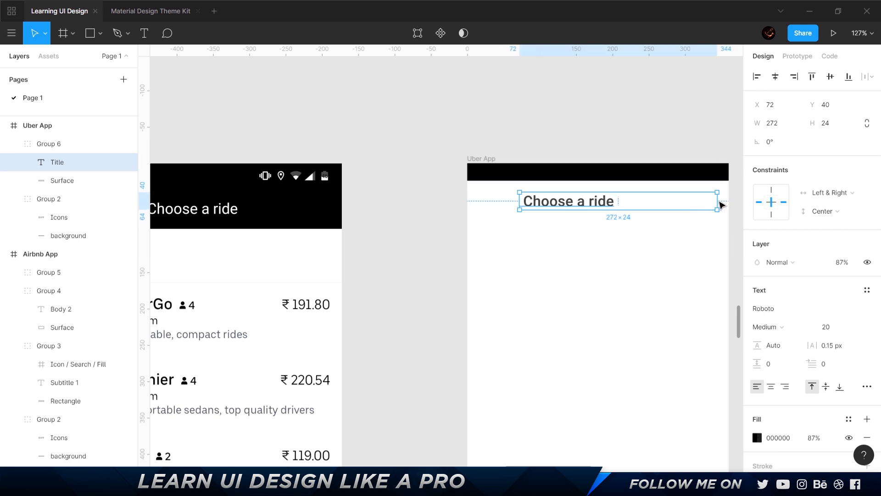
# - Shrink the title's text box to fit its text and center it horizontally in the app bar
pyautogui.doubleClick(719, 204)
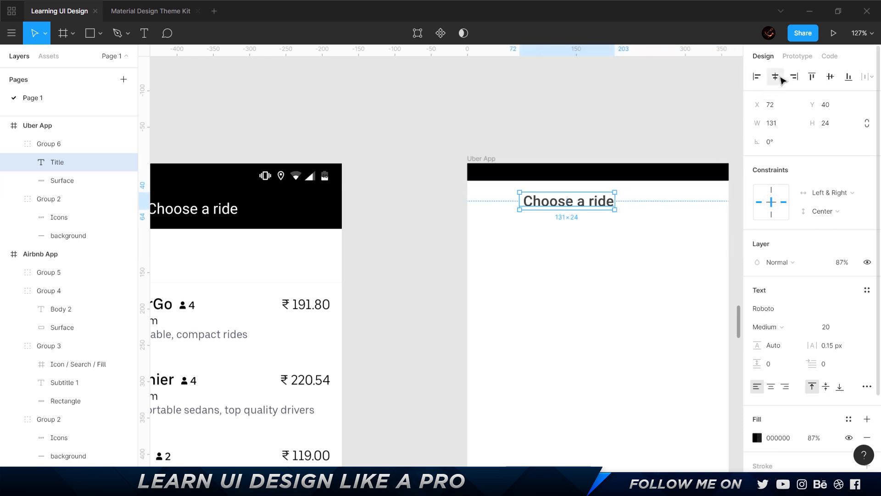
pyautogui.click(775, 76)
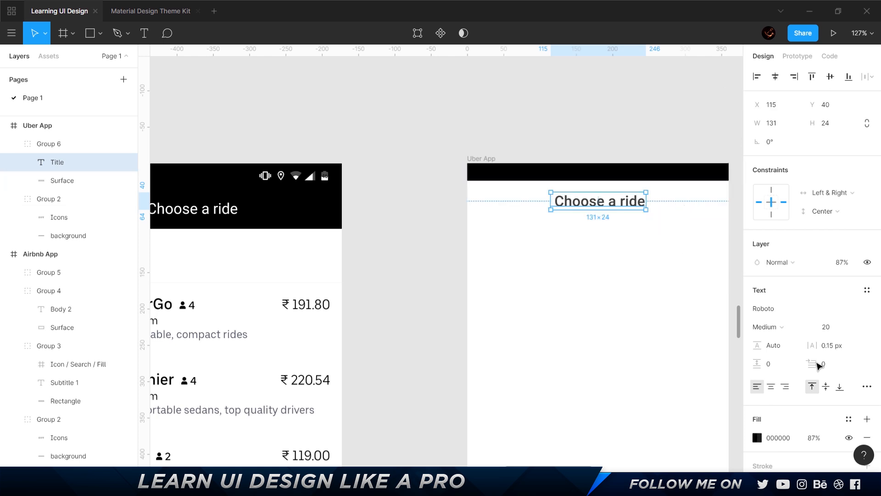
# - Set the "Choose a ride" title's fill color to FFFFFF
pyautogui.click(757, 438)
pyautogui.write('FFFFFF')
pyautogui.press('Return')
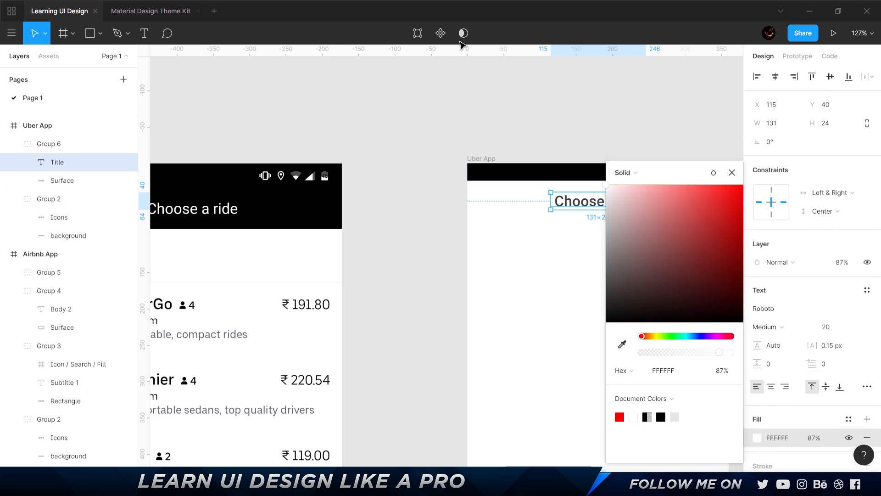
pyautogui.press('Escape')
# - Ungroup the app bar and change the fill of its surface rectangle to black
pyautogui.click(489, 210)
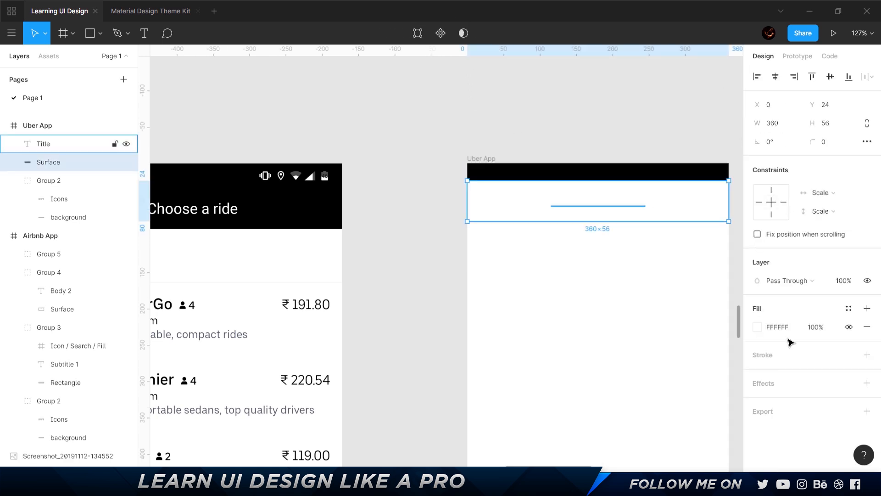
pyautogui.click(756, 327)
pyautogui.write('000000')
pyautogui.press('Return')
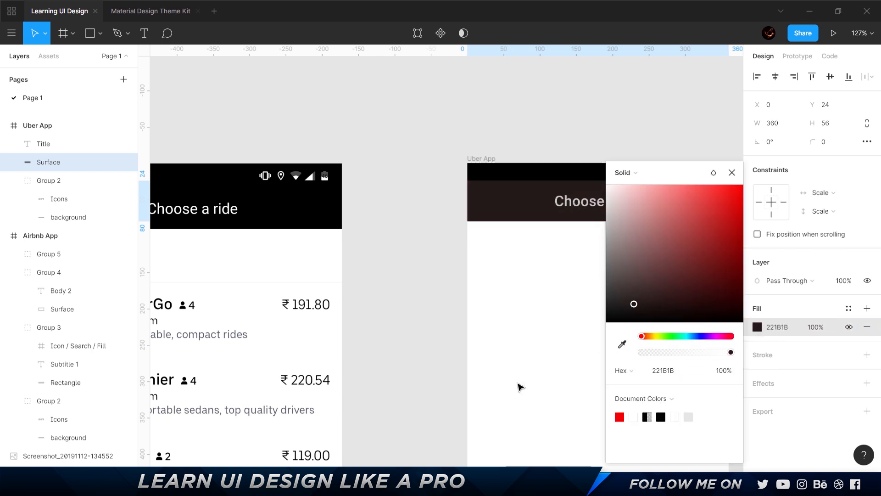
pyautogui.click(379, 338)
# - Set the "Choose a ride" title's fill opacity to 100%
pyautogui.click(574, 203)
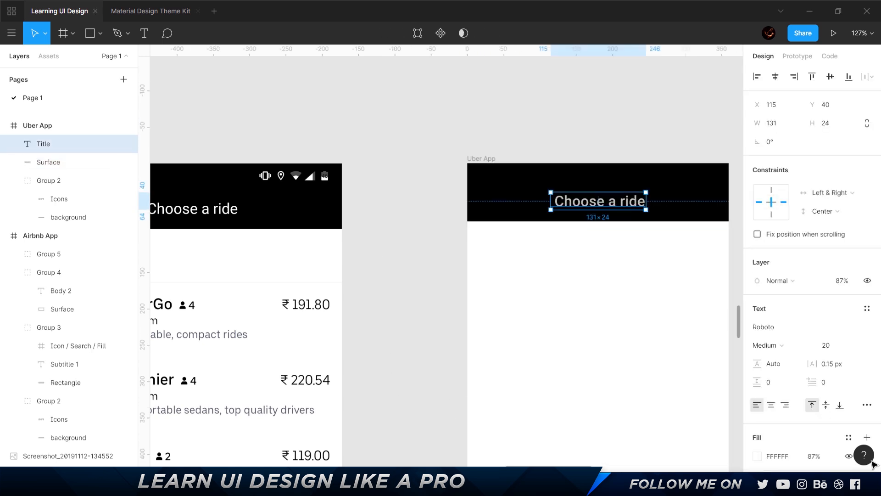
pyautogui.click(814, 456)
pyautogui.write('100')
pyautogui.press('Return')
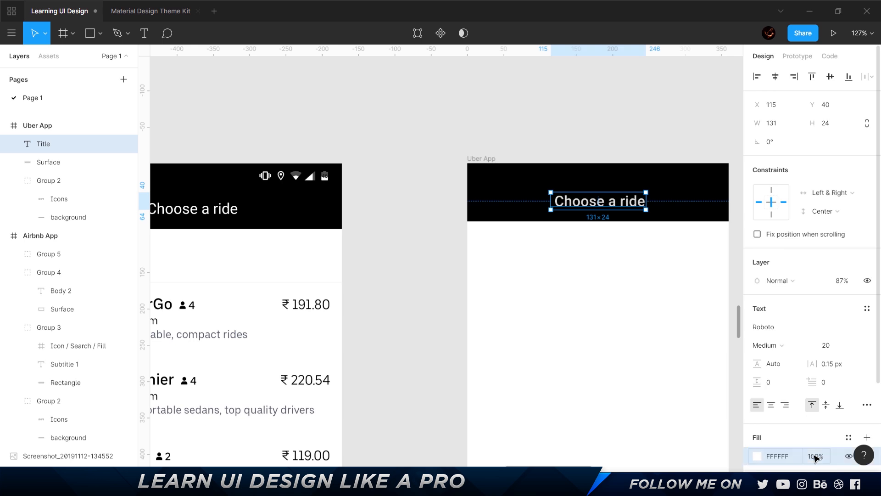
# - Examine the inspector screenshot that shows the text style of the Uber "Choose a ride" title
pyautogui.click(693, 381)
pyautogui.hscroll(-2, 485, 276)
pyautogui.hscroll(-2, 485, 275)
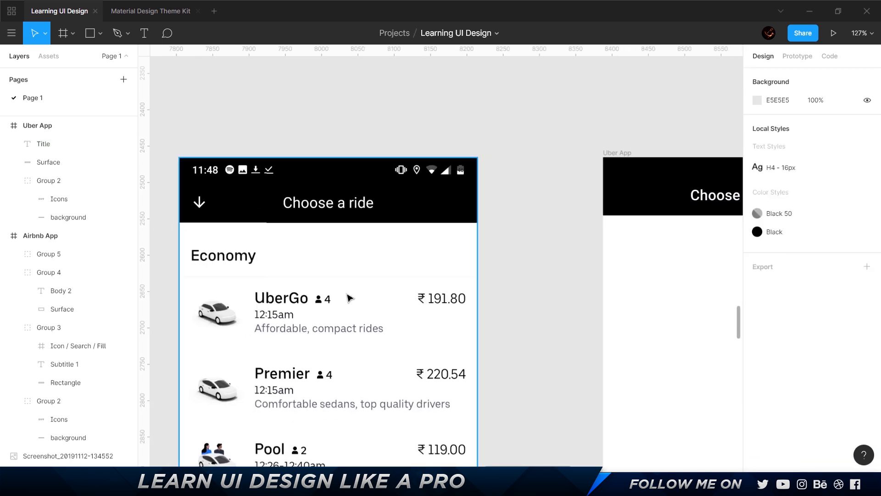
pyautogui.scroll(-8, 216, 133)
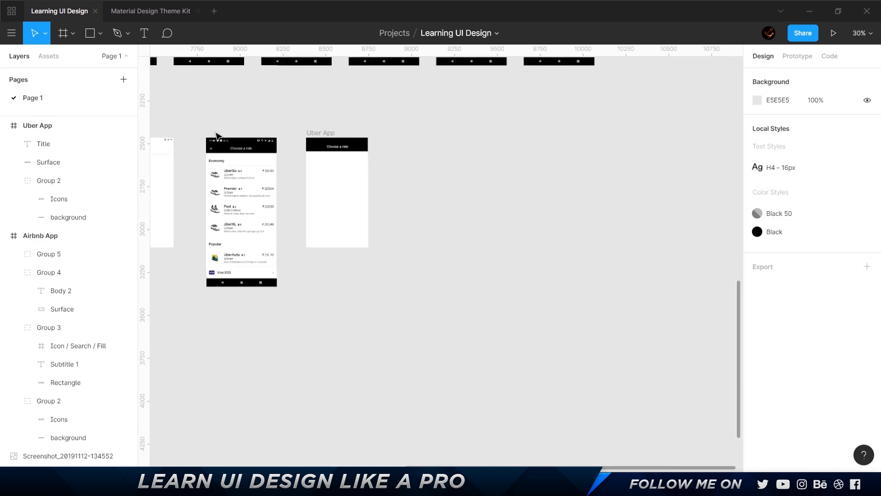
pyautogui.scroll(5, 252, 90)
pyautogui.hscroll(-5, 252, 90)
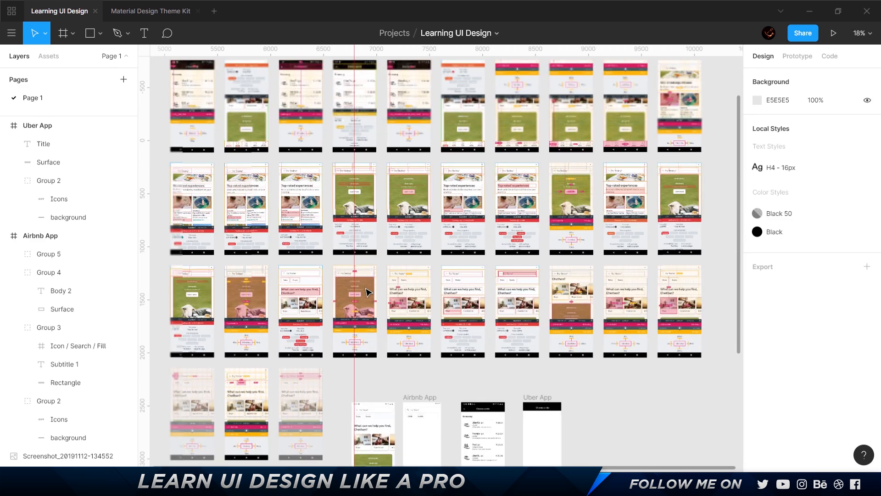
pyautogui.scroll(-5, 367, 292)
pyautogui.hscroll(1, 368, 292)
pyautogui.click(406, 195)
pyautogui.hotkey('shift', '2')
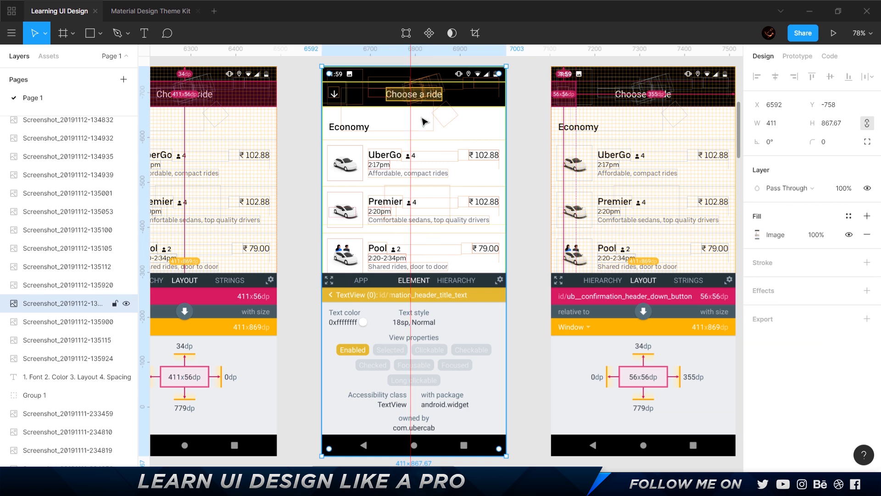
# - Set the font size of the "Choose a ride" title in the Uber App frame to 18
pyautogui.scroll(-10, 402, 88)
pyautogui.hscroll(5, 330, 274)
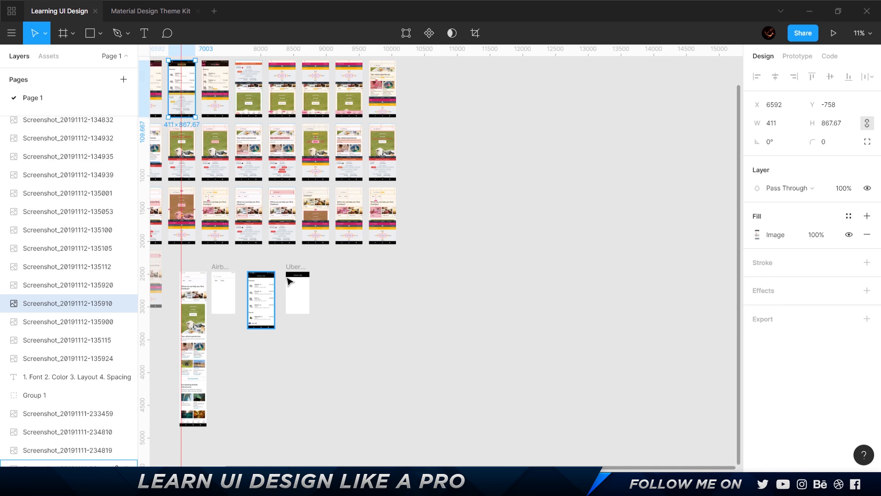
pyautogui.scroll(10, 286, 276)
pyautogui.click(370, 270)
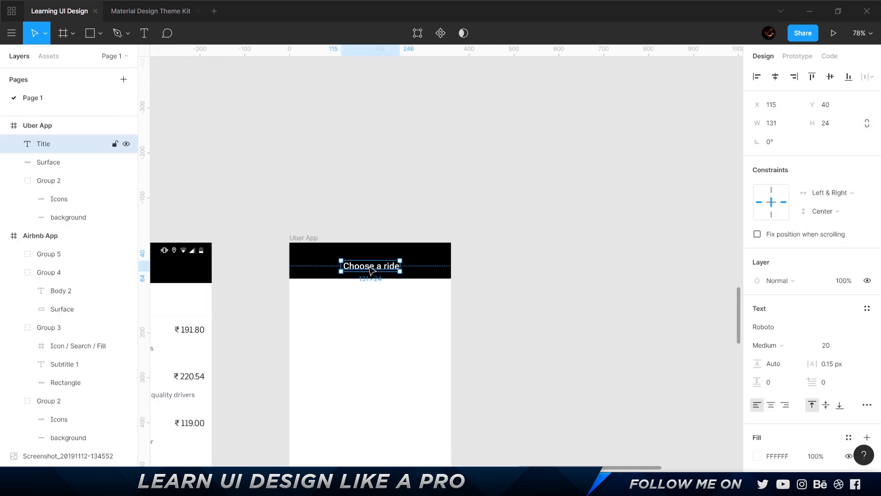
pyautogui.scroll(3, 377, 275)
pyautogui.click(824, 348)
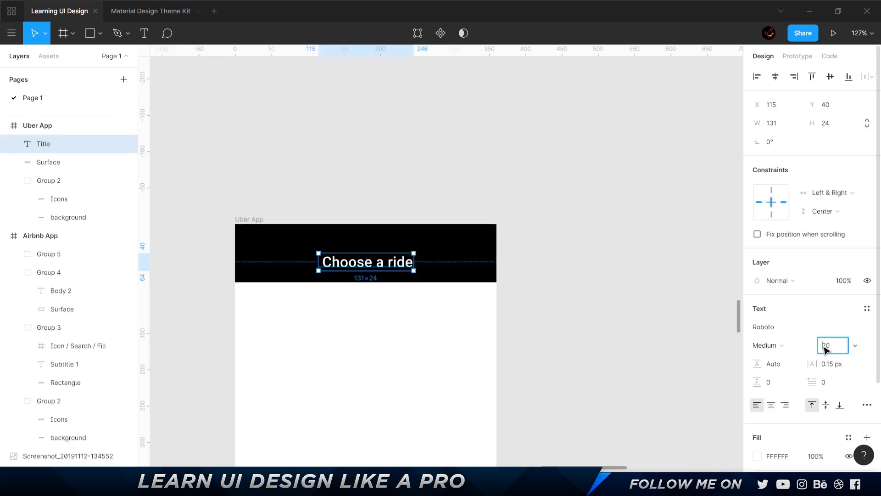
pyautogui.write('18')
pyautogui.press('Return')
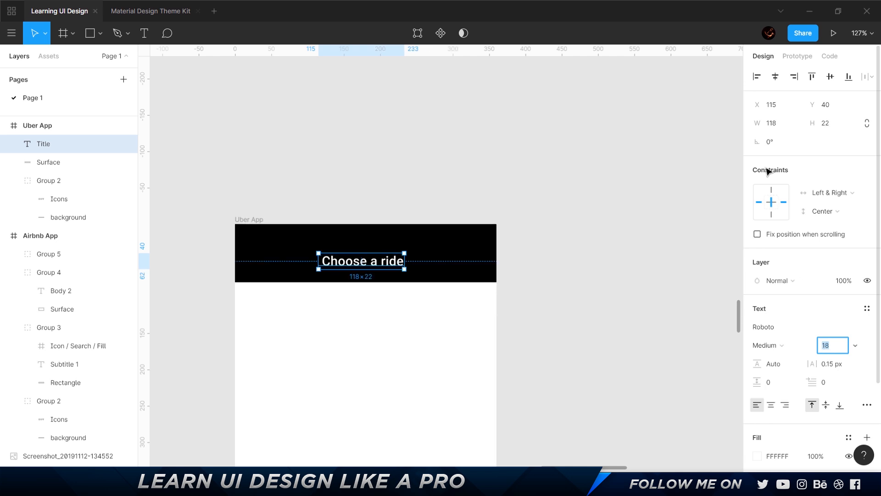
pyautogui.click(554, 171)
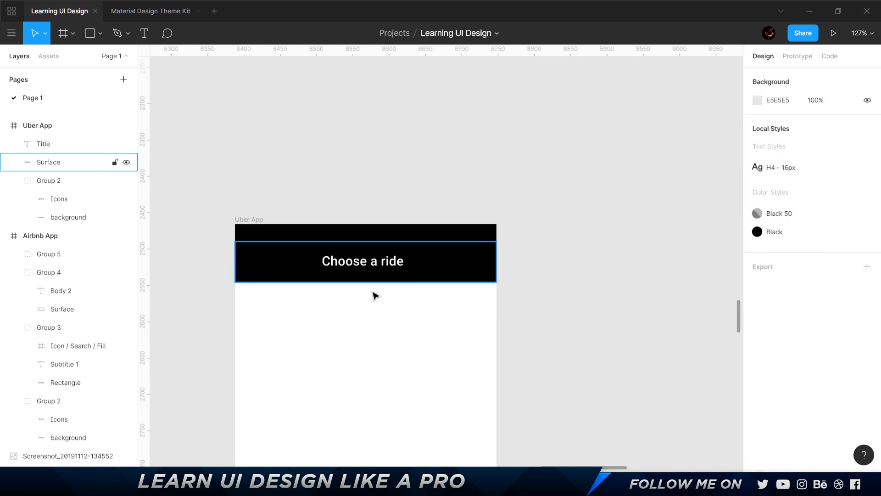
# - Center the resized "Choose a ride" title horizontally in the Uber App frame
pyautogui.click(373, 261)
pyautogui.click(775, 77)
pyautogui.press('alt')
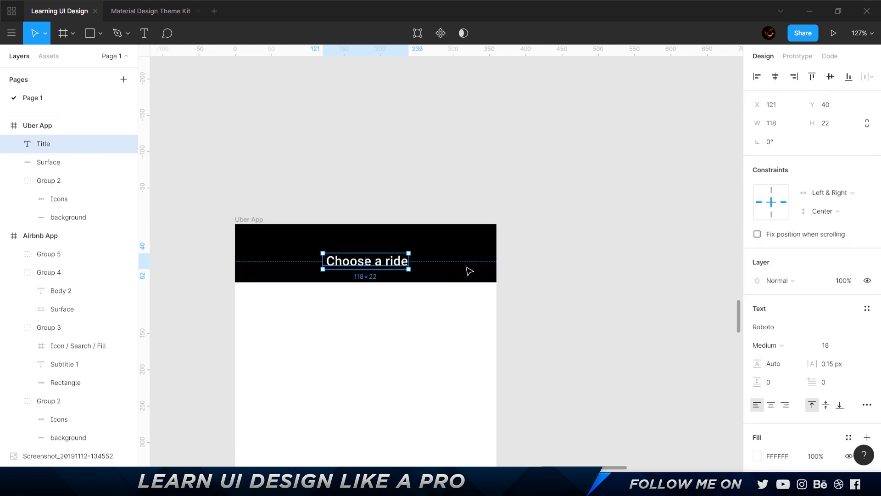
pyautogui.click(542, 261)
# - Fade the inspector screenshot with the Uber title's text style to 50% opacity
pyautogui.scroll(5, 392, 271)
pyautogui.scroll(-10, 414, 254)
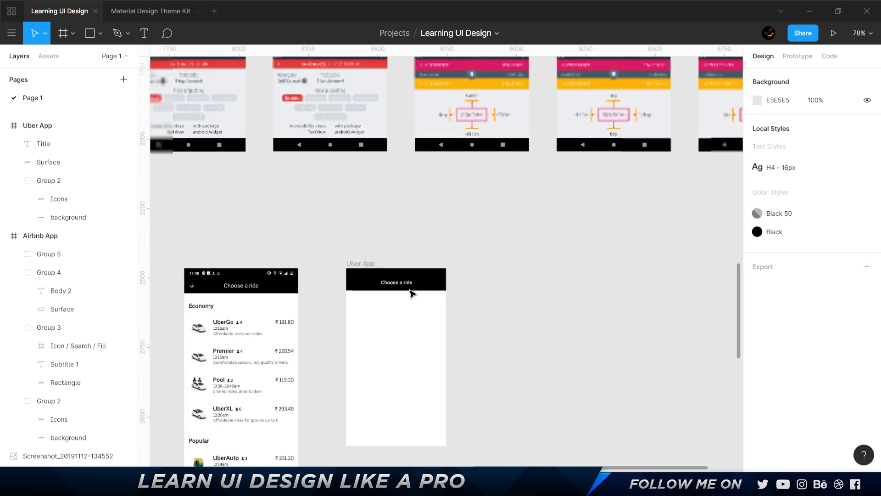
pyautogui.scroll(10, 333, 130)
pyautogui.hscroll(-6, 413, 207)
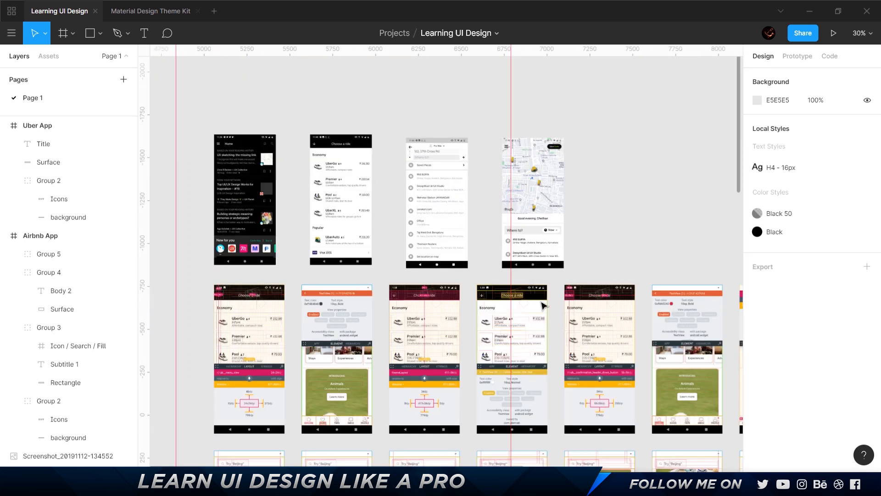
pyautogui.scroll(6, 453, 316)
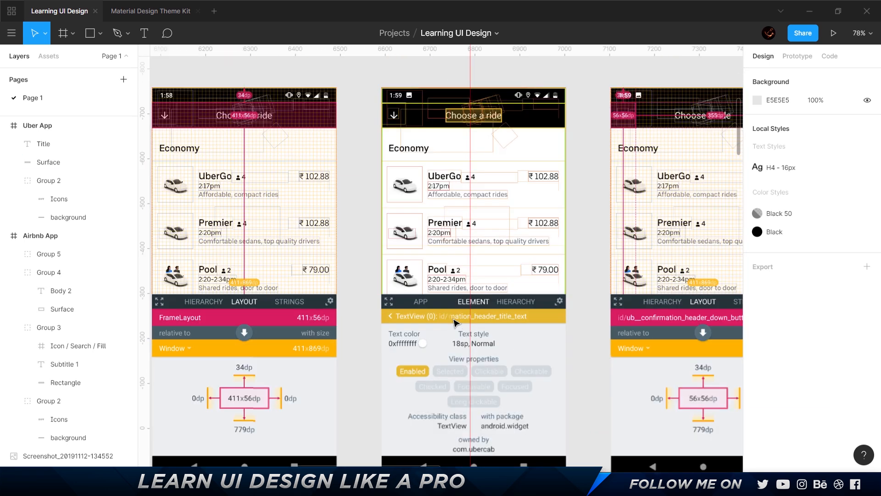
pyautogui.click(468, 275)
pyautogui.press('5')
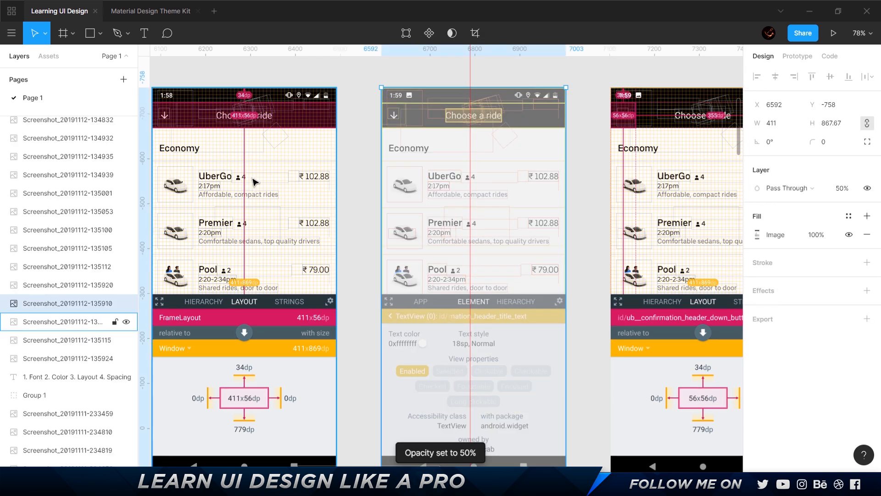
# - Examine the Uber spacing screenshot for how the down arrow, Economy heading and car images align to the grid
pyautogui.scroll(3, 439, 191)
pyautogui.hscroll(-2, 439, 191)
pyautogui.hscroll(-3, 440, 190)
pyautogui.scroll(8, 334, 179)
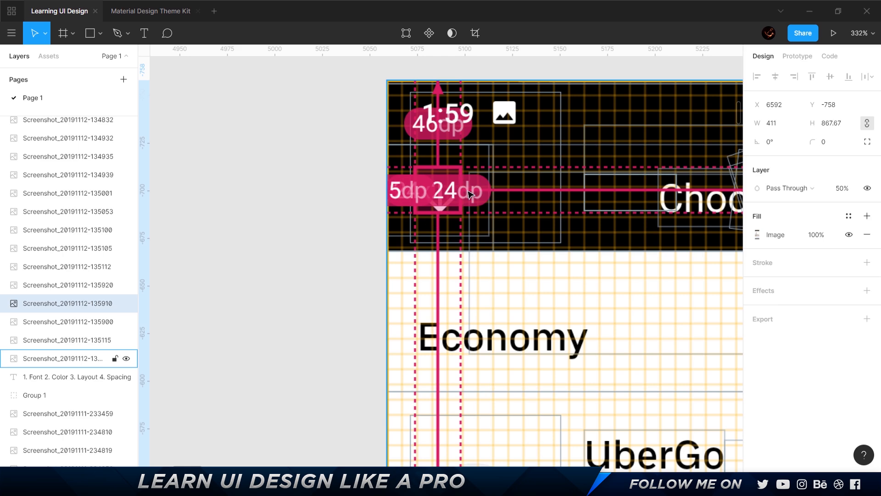
pyautogui.scroll(-10, 448, 268)
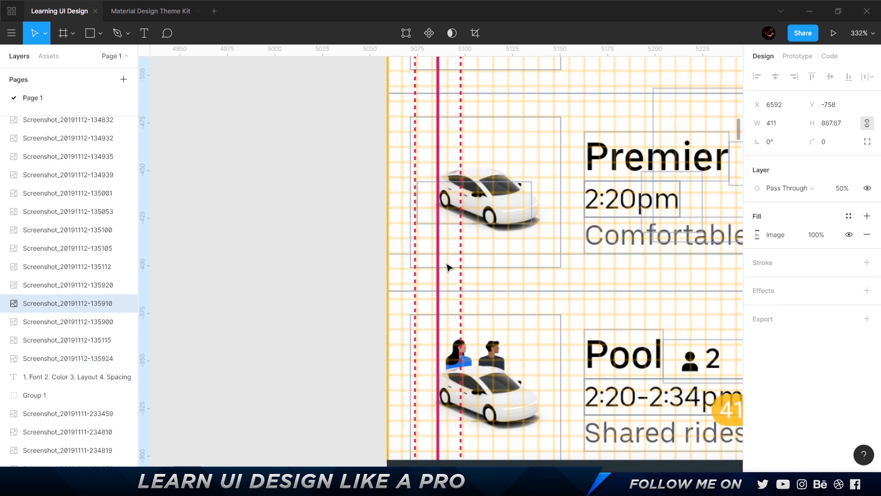
pyautogui.scroll(1, 405, 188)
pyautogui.scroll(5, 417, 212)
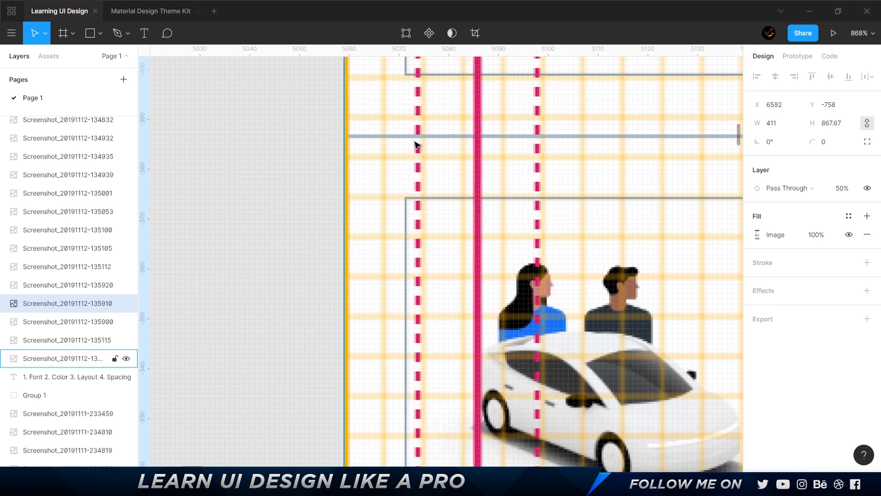
pyautogui.scroll(-4, 419, 191)
pyautogui.scroll(12, 419, 190)
pyautogui.scroll(-3, 432, 220)
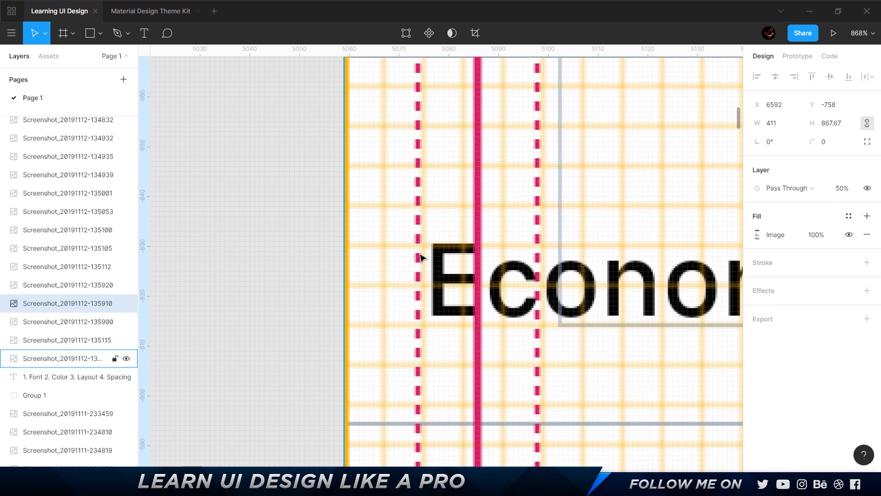
pyautogui.scroll(-5, 335, 218)
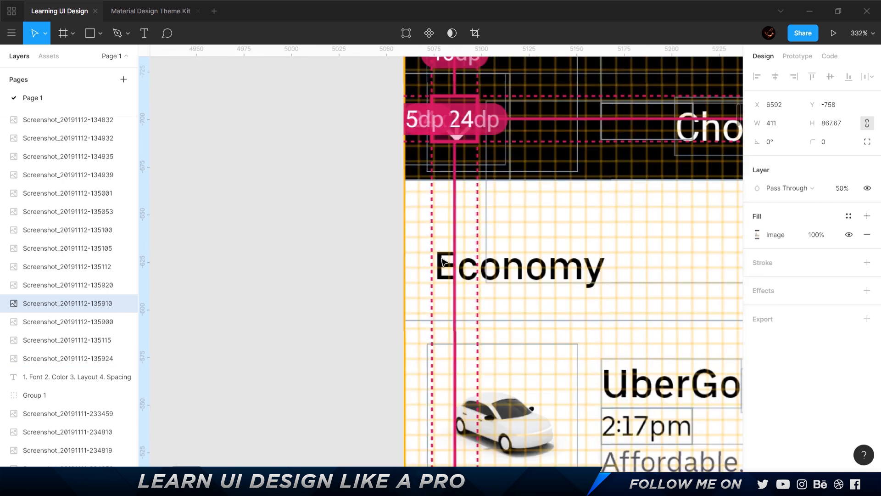
# - Add the text "What can we help you find," plus the guest's first name and a question mark to the Airbnb App frame
pyautogui.scroll(-5, 335, 218)
pyautogui.hscroll(5, 297, 212)
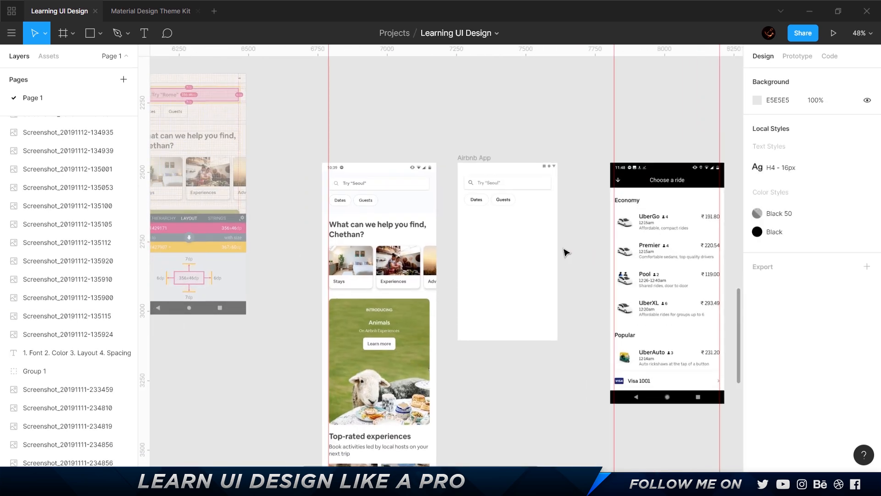
pyautogui.scroll(5, 576, 252)
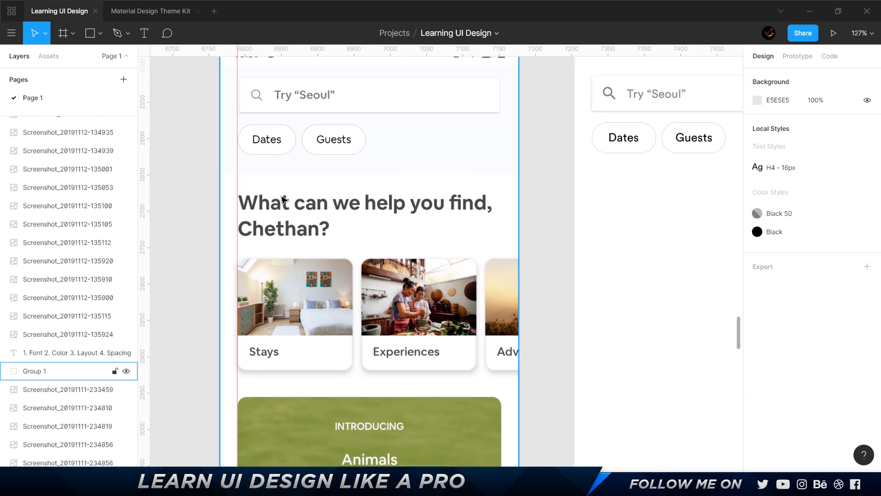
pyautogui.press('t')
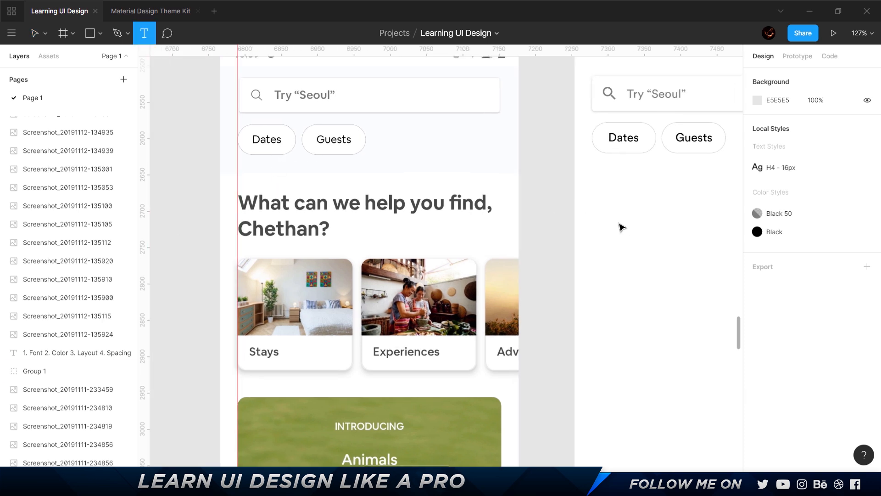
pyautogui.hscroll(4, 597, 230)
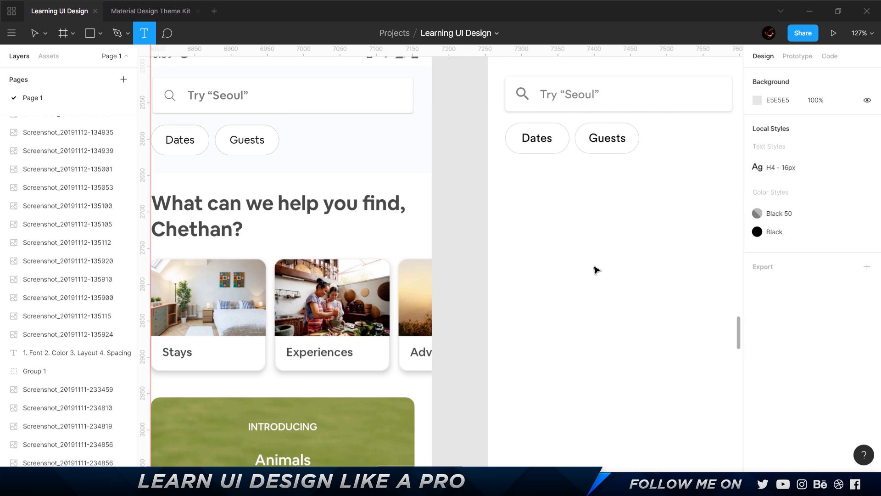
pyautogui.click(540, 215)
pyautogui.write('What can we help you find, Chetah')
pyautogui.press('BackSpace')
pyautogui.press('BackSpace')
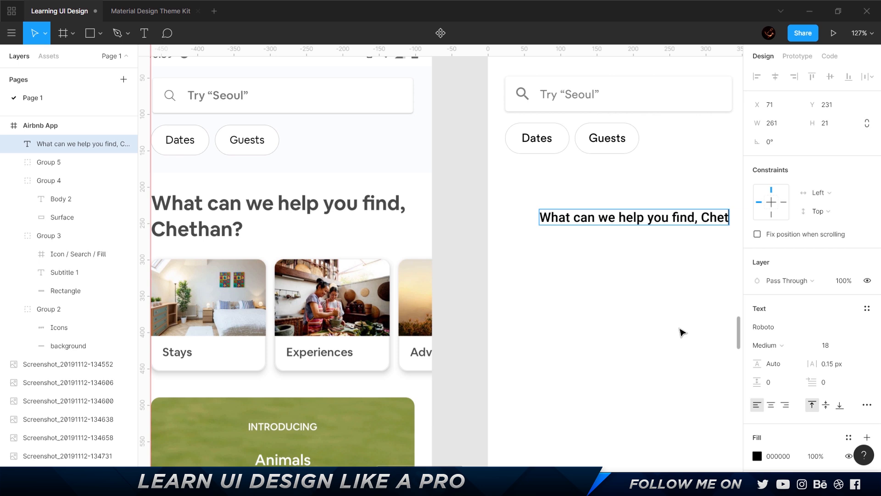
pyautogui.write('han')
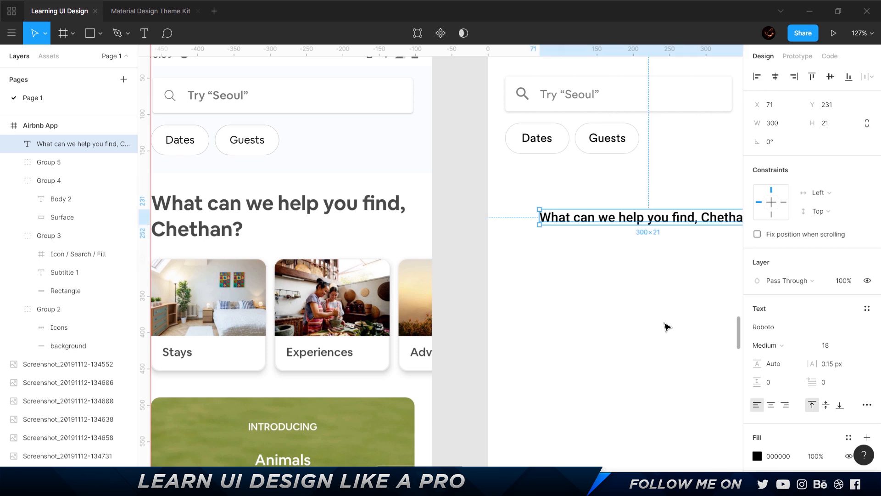
pyautogui.click(661, 319)
# - Move the "What can we help you find" text just below the Dates and Guests chips, at X 36, Y 178
pyautogui.hscroll(3, 634, 303)
pyautogui.scroll(-5, 597, 296)
pyautogui.hscroll(-2, 576, 296)
pyautogui.moveTo(621, 250); pyautogui.dragTo(604, 225)
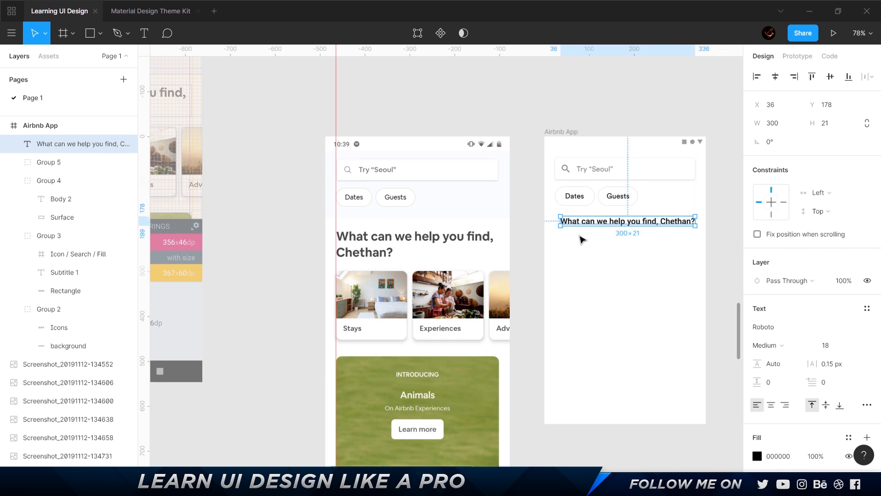
# - Examine the inspector screenshot that shows the text color and style of the Airbnb "What can we help you find" heading
pyautogui.scroll(5, 581, 239)
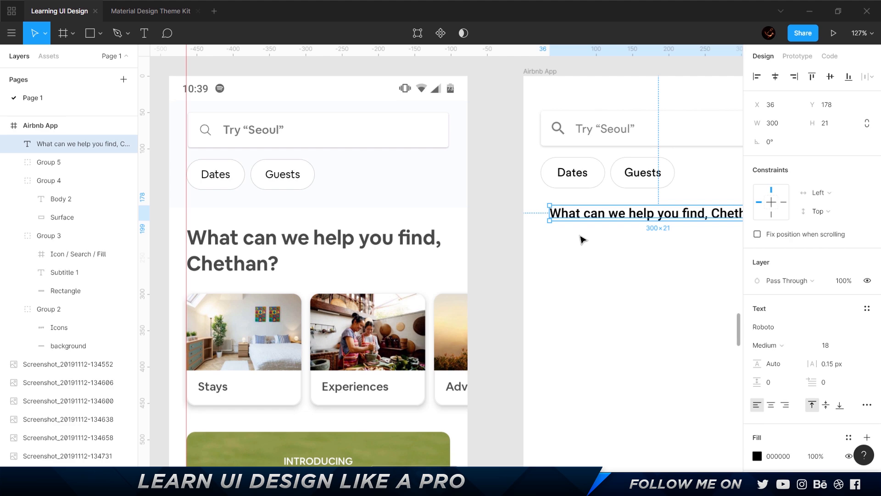
pyautogui.hscroll(2, 567, 268)
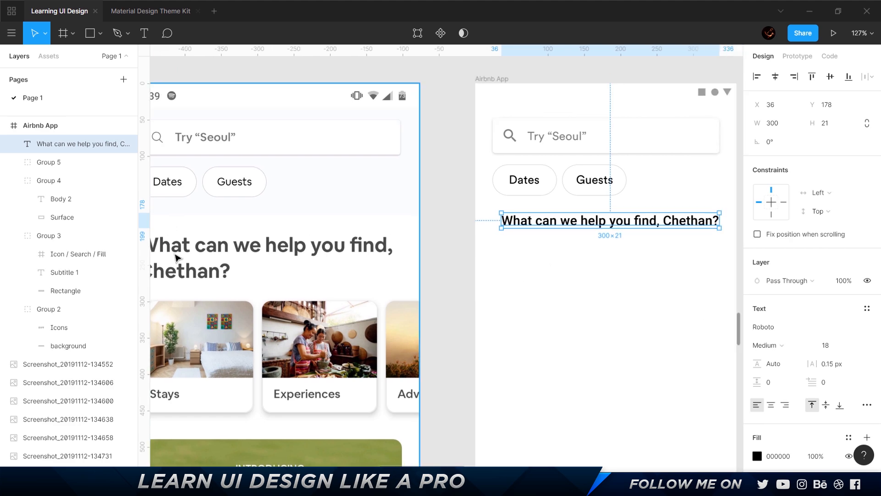
pyautogui.scroll(-15, 205, 236)
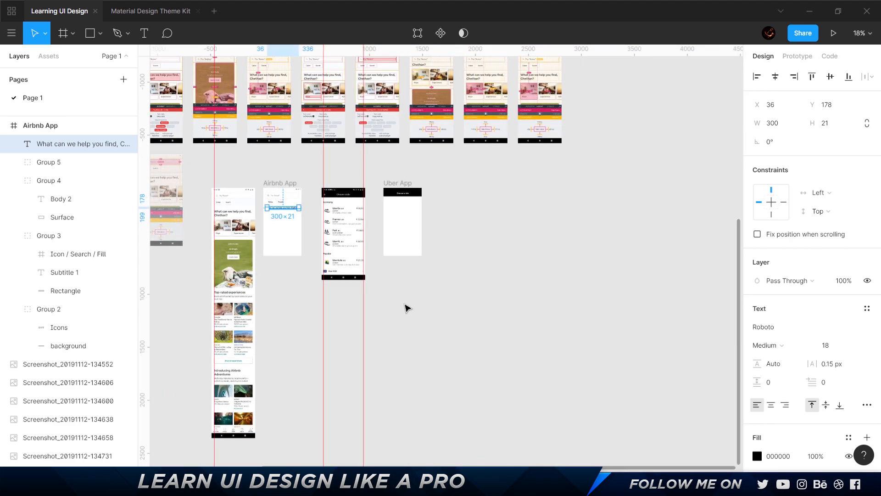
pyautogui.scroll(7, 407, 308)
pyautogui.hscroll(-7, 407, 308)
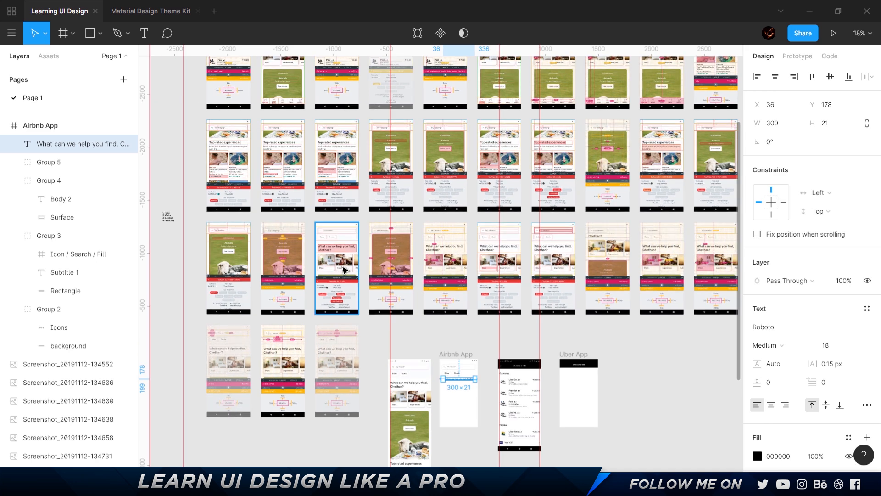
pyautogui.scroll(10, 344, 270)
pyautogui.click(343, 270)
pyautogui.scroll(-3, 338, 283)
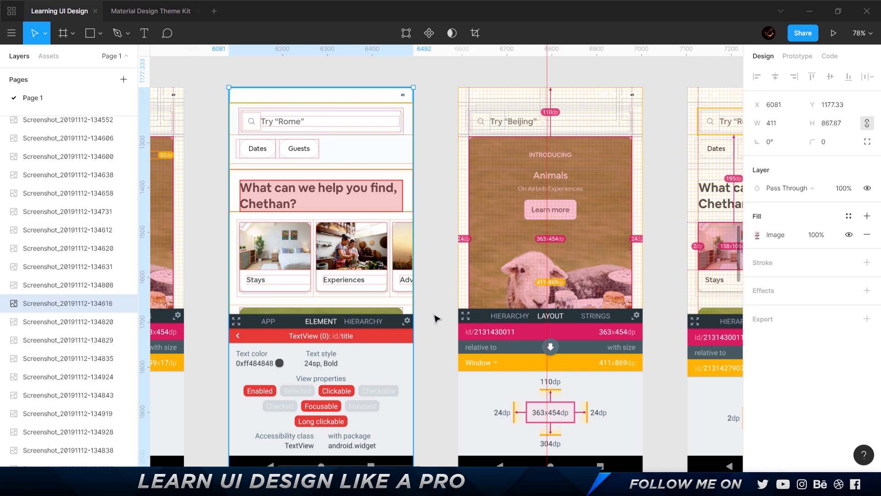
# - Set the fill color of the "What can we help you find" heading in the Airbnb App frame to 484848
pyautogui.scroll(-5, 436, 315)
pyautogui.scroll(-12, 437, 317)
pyautogui.scroll(9, 349, 229)
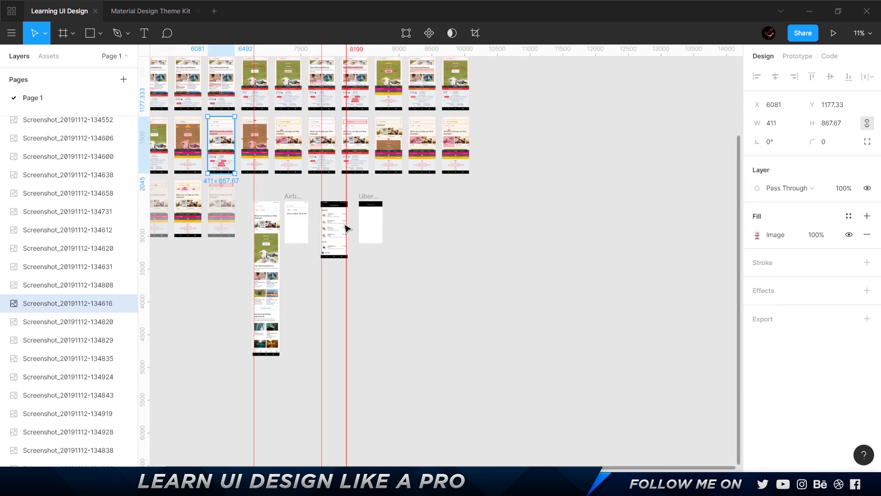
pyautogui.scroll(6, 382, 234)
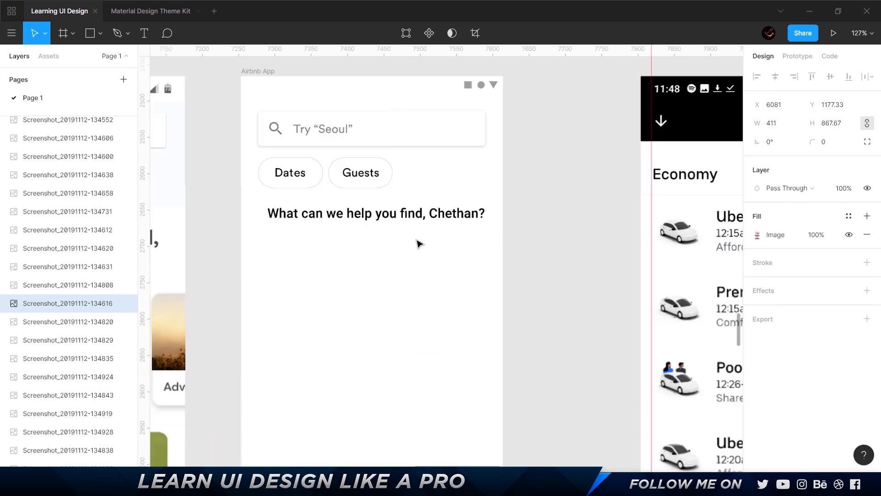
pyautogui.click(380, 216)
pyautogui.scroll(-2, 775, 432)
pyautogui.click(784, 349)
pyautogui.write('484848')
pyautogui.press('Return')
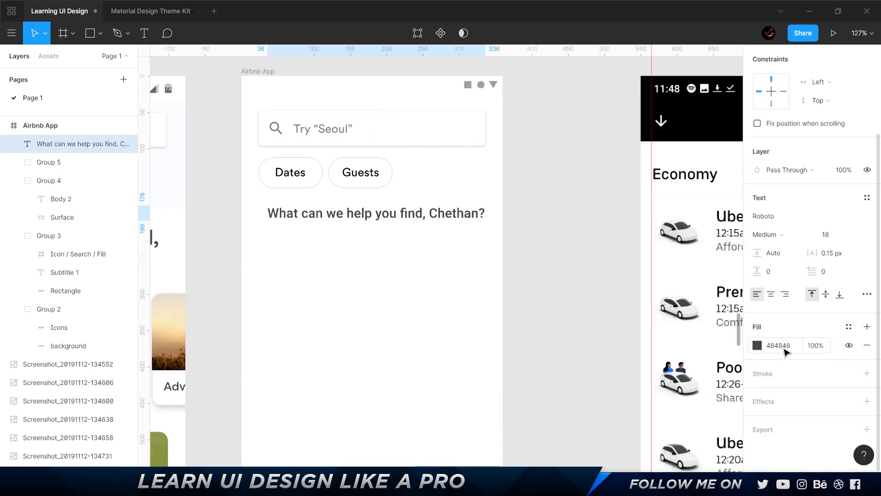
# - Create a color style named "Grey" from the heading's fill
pyautogui.click(849, 327)
pyautogui.click(860, 349)
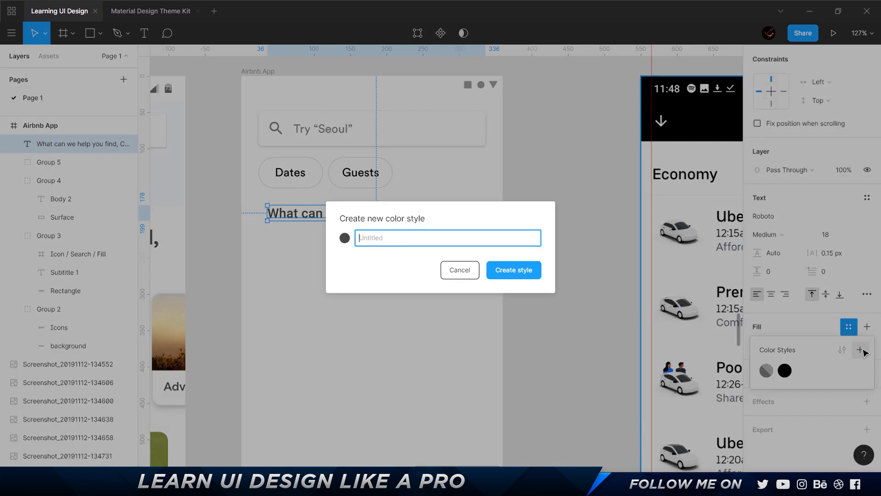
pyautogui.press('Return')
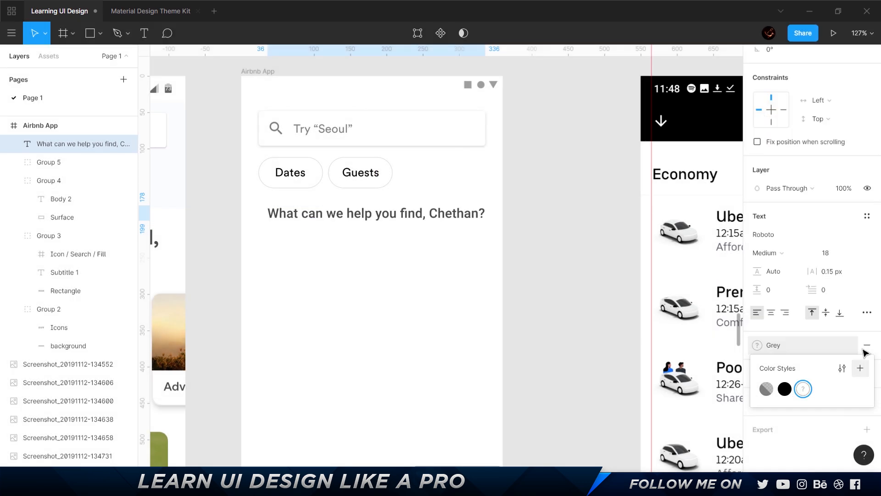
pyautogui.click(804, 332)
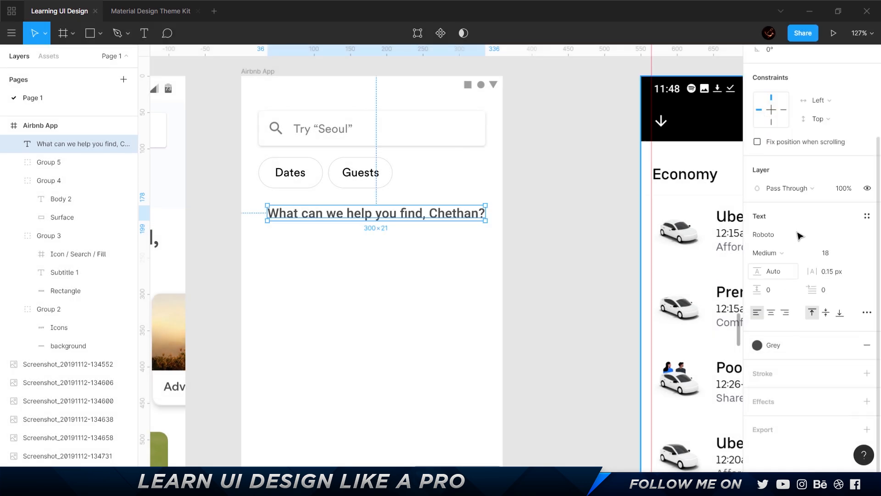
# - Set the heading's font to Circular Std with the Bold weight
pyautogui.click(777, 237)
pyautogui.write('Circular Std')
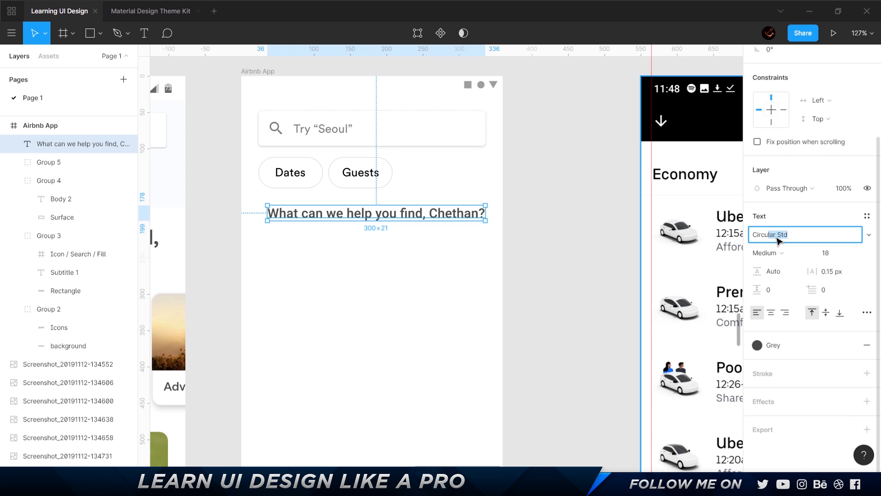
pyautogui.press('Return')
pyautogui.click(771, 254)
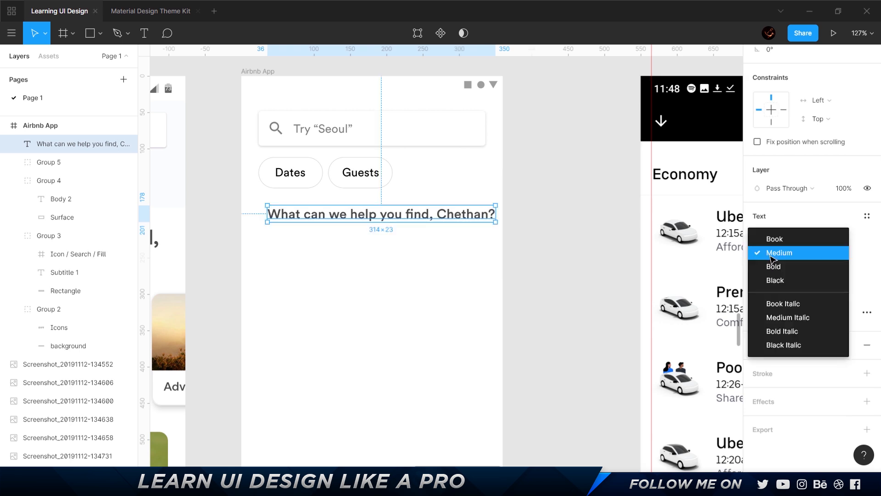
pyautogui.click(774, 266)
# - Set the heading's font size to 24
pyautogui.hscroll(-8, 477, 254)
pyautogui.hscroll(4, 419, 250)
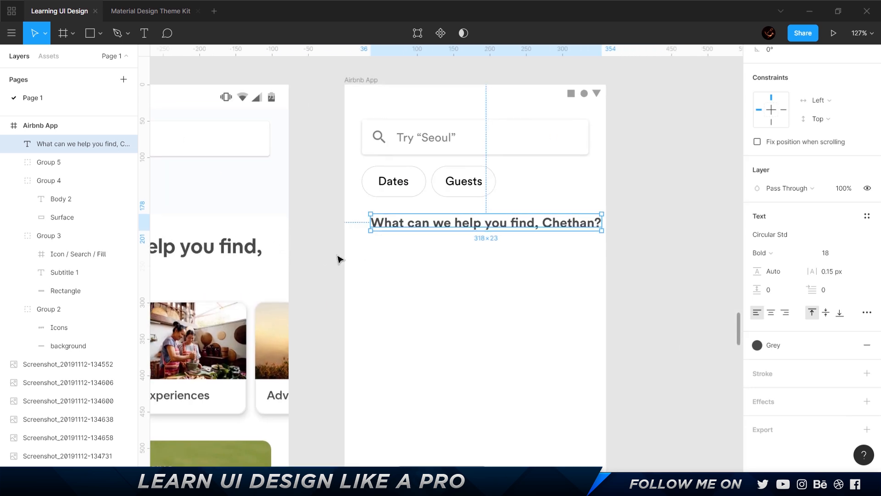
pyautogui.click(840, 253)
pyautogui.write('24')
pyautogui.press('Return')
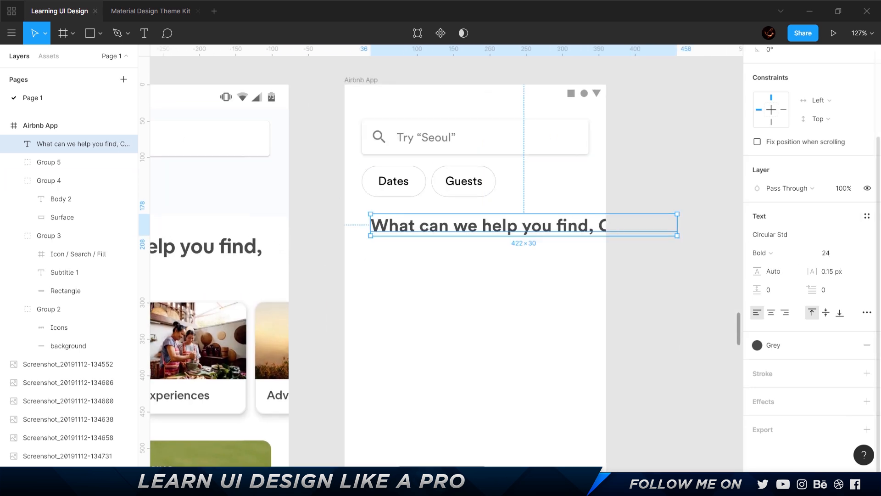
# - Create a text style named "H1 - 24px" from the heading
pyautogui.click(868, 219)
pyautogui.click(865, 241)
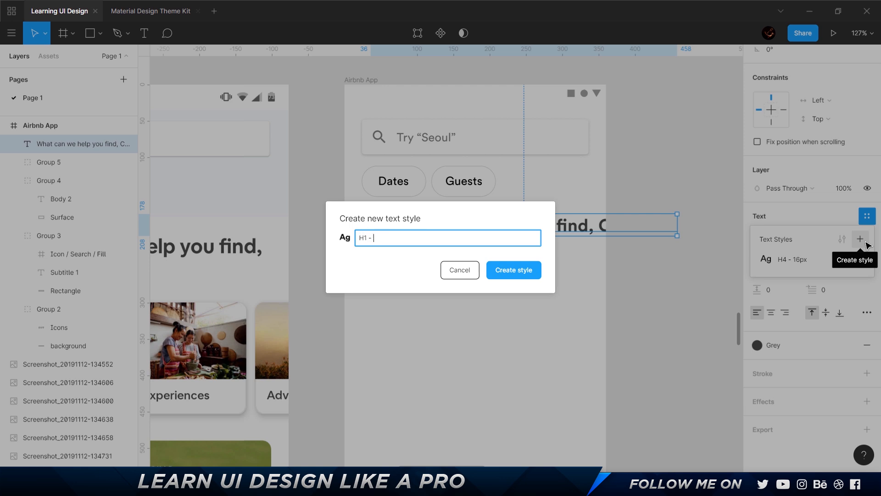
pyautogui.write('H1 - 24px')
pyautogui.press('Return')
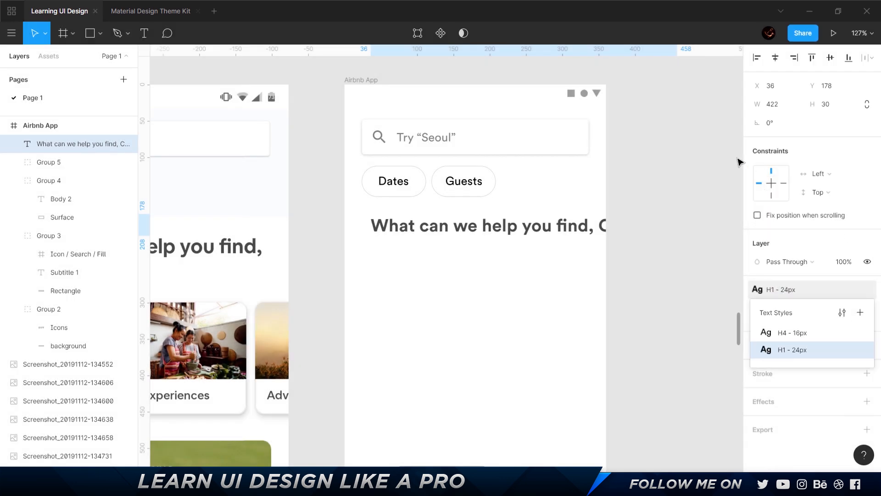
# - Move the heading to X 24 so it lines up with the left edge of the Dates chip
pyautogui.hscroll(-5, 413, 192)
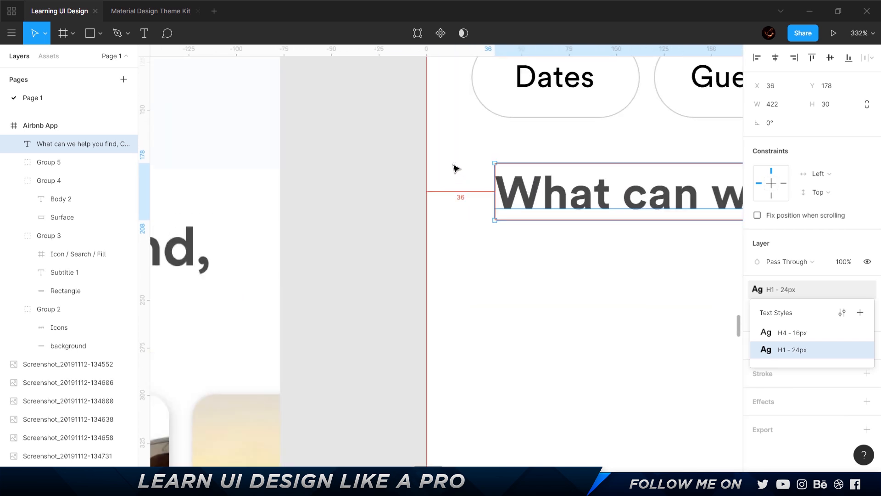
pyautogui.moveTo(519, 197); pyautogui.dragTo(494, 198)
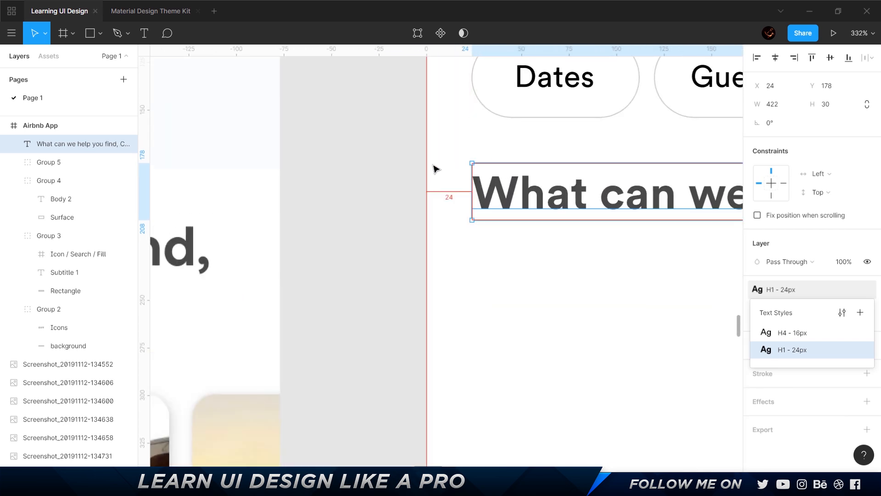
pyautogui.scroll(-5, 435, 169)
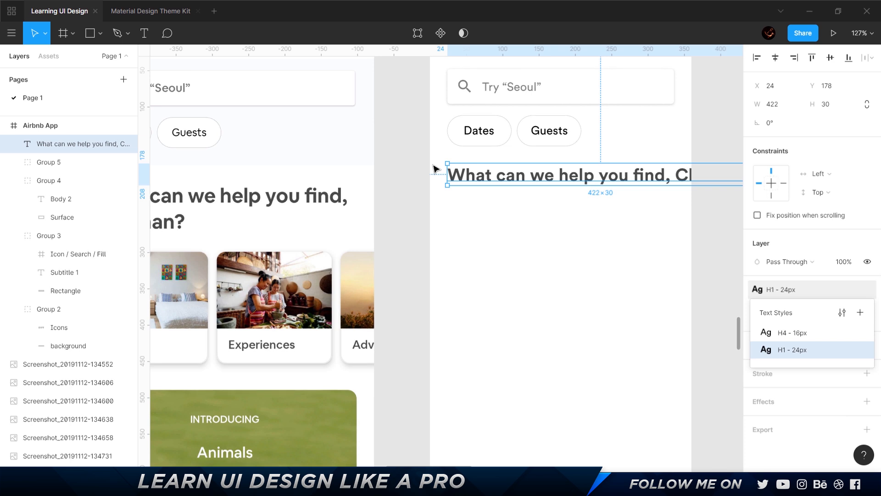
# - Try to split the heading into two lines by inserting a line break after "find," as in the reference screenshot
pyautogui.hscroll(-3, 436, 169)
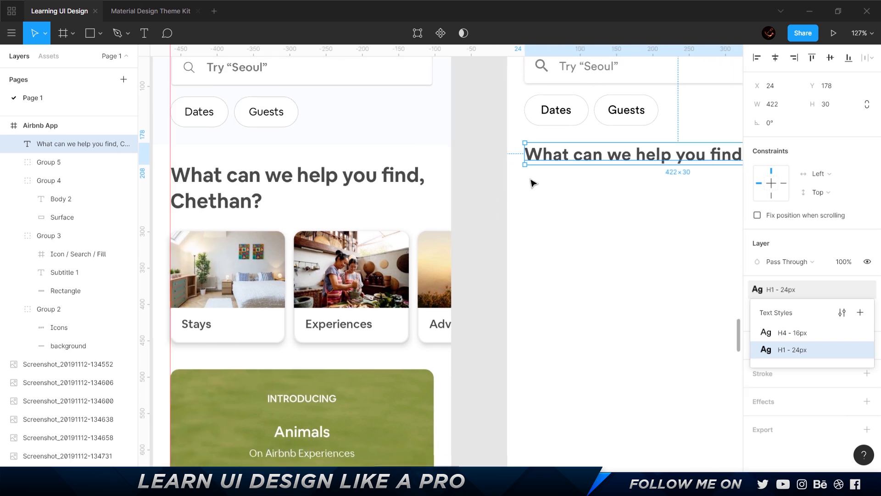
pyautogui.scroll(-1, 269, 173)
pyautogui.hscroll(-2, 270, 173)
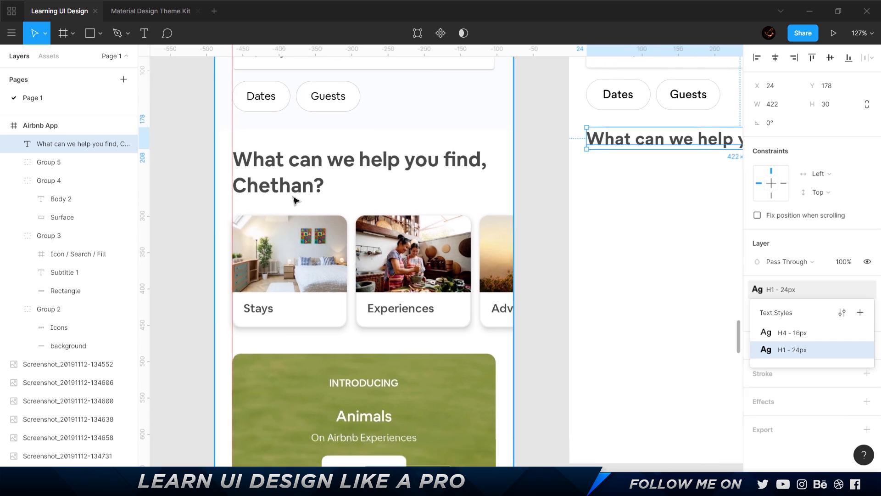
pyautogui.hscroll(7, 520, 185)
pyautogui.scroll(1, 520, 185)
pyautogui.doubleClick(543, 179)
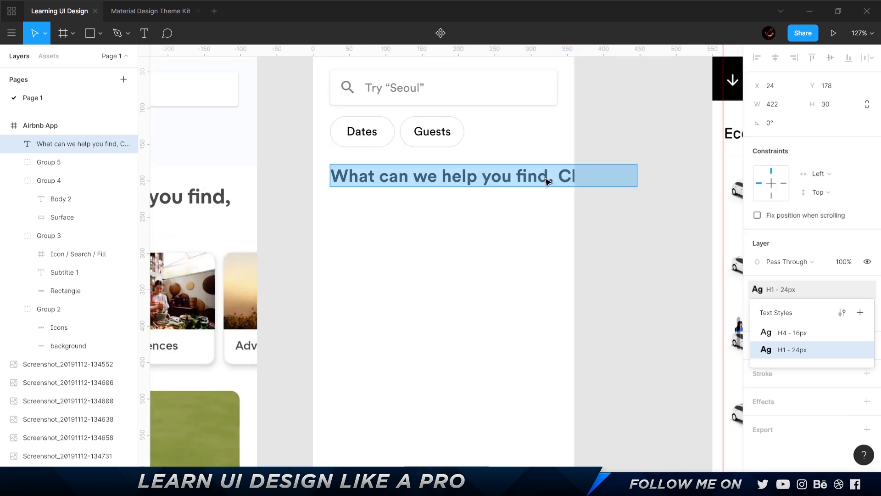
pyautogui.click(555, 177)
pyautogui.press('Return')
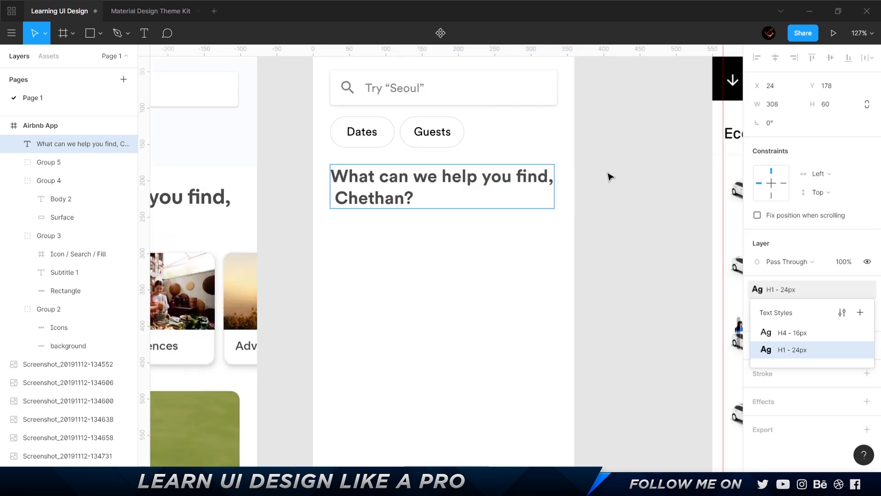
pyautogui.press('BackSpace')
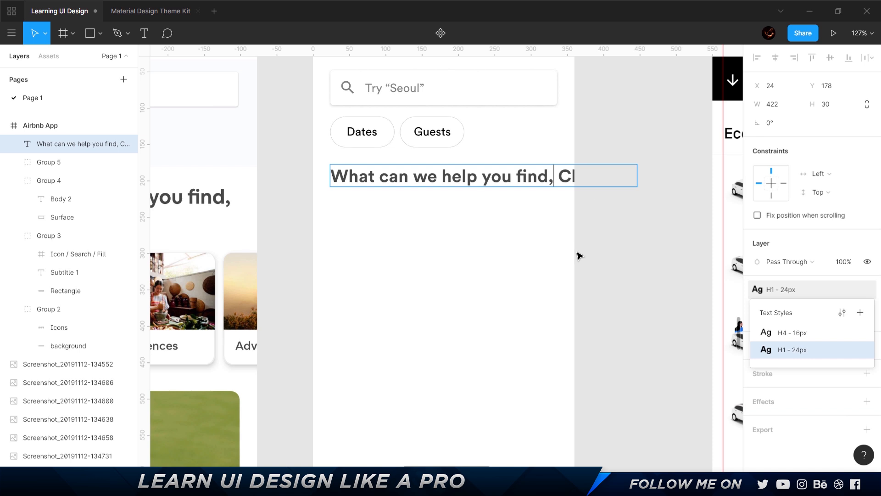
pyautogui.press('Escape')
# - Narrow the heading's text box to a width of 312 so the guest's name wraps onto a second line
pyautogui.moveTo(641, 177); pyautogui.dragTo(560, 181)
pyautogui.press('alt')
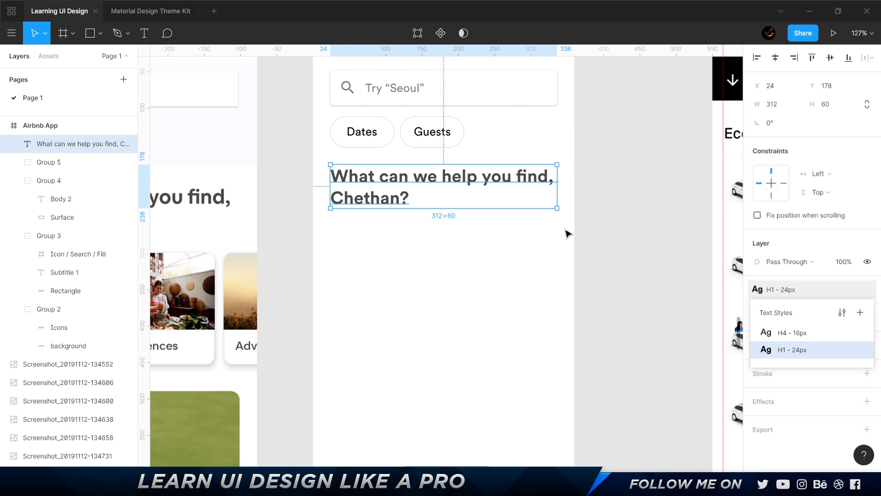
pyautogui.click(541, 225)
# - Place a copy of the heading over the matching heading in the reference screenshot, at X 6790, Y 2673
pyautogui.hscroll(-6, 504, 232)
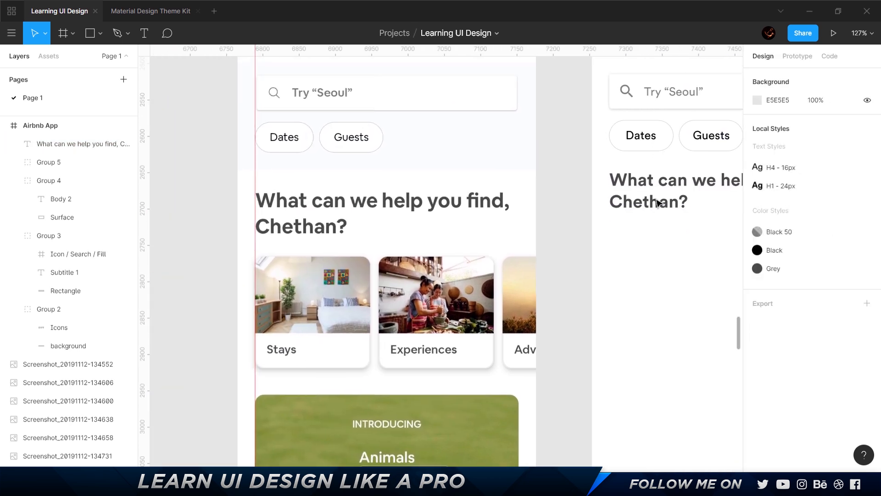
pyautogui.hscroll(1, 647, 256)
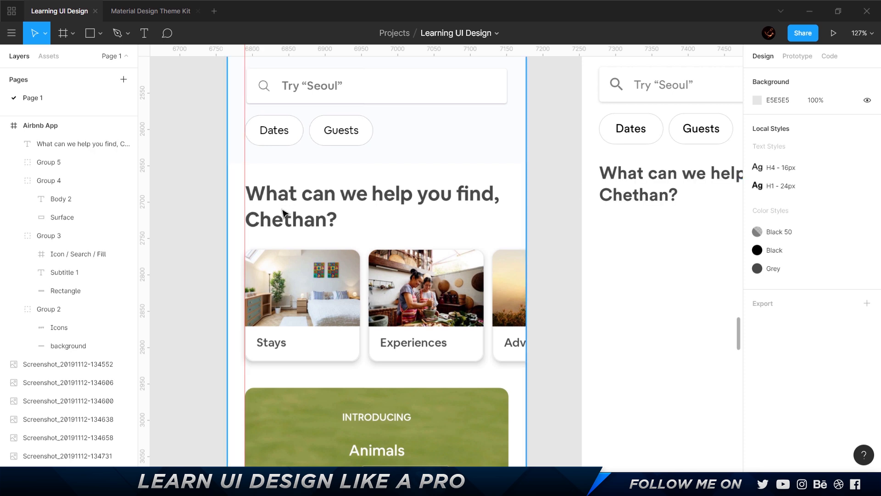
pyautogui.moveTo(622, 179); pyautogui.dragTo(265, 205)
pyautogui.press('alt')
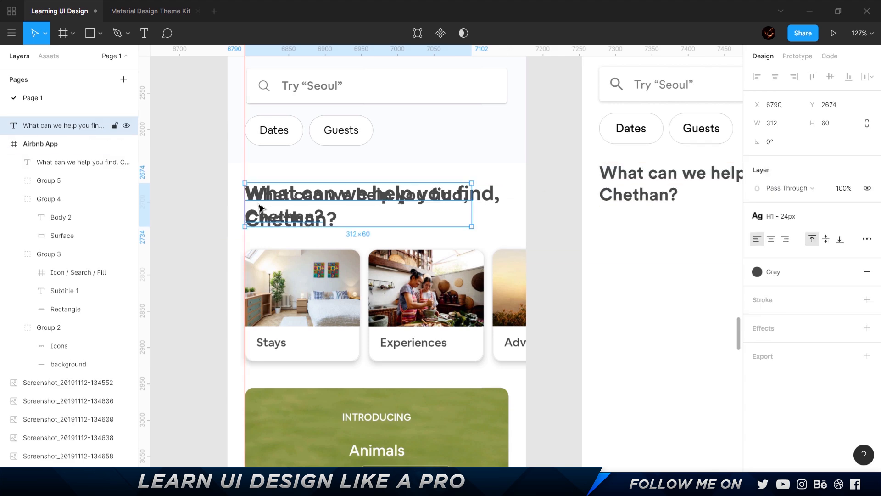
pyautogui.scroll(5, 255, 211)
pyautogui.press('Escape')
pyautogui.click(347, 259)
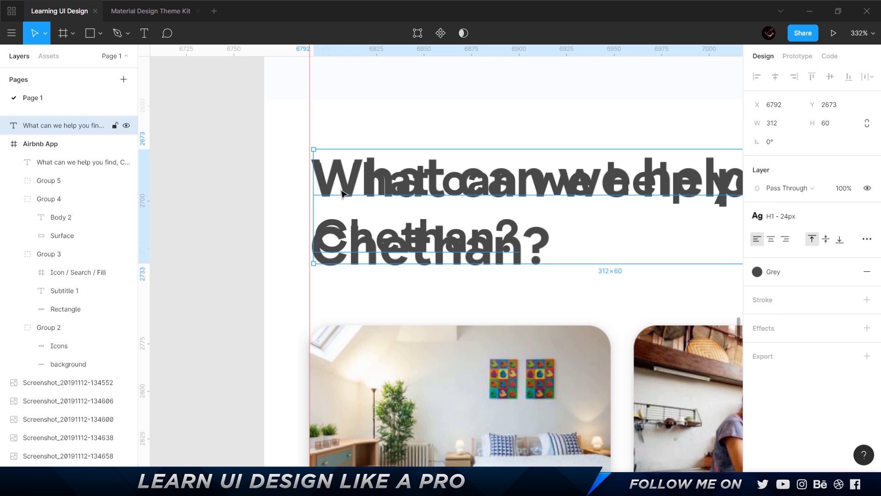
pyautogui.moveTo(391, 240); pyautogui.dragTo(386, 240)
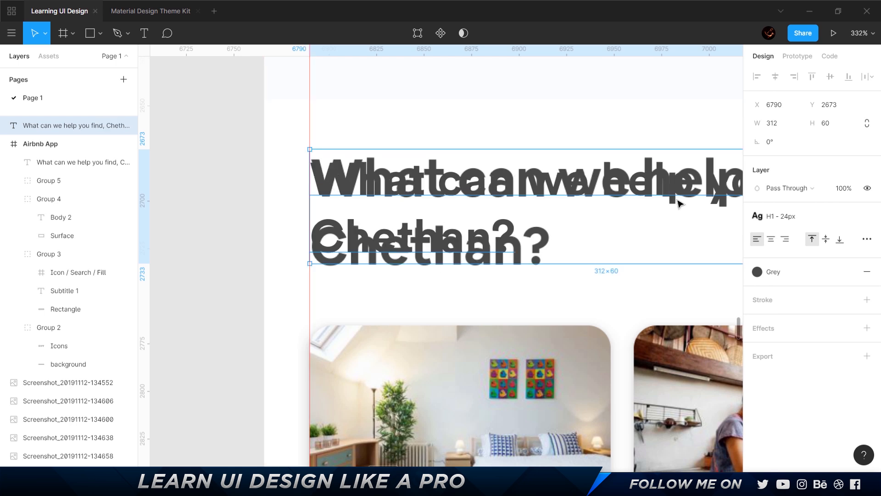
# - Detach the text style from the heading copy and raise its line height to 34 to compare with the reference
pyautogui.click(867, 216)
pyautogui.click(773, 276)
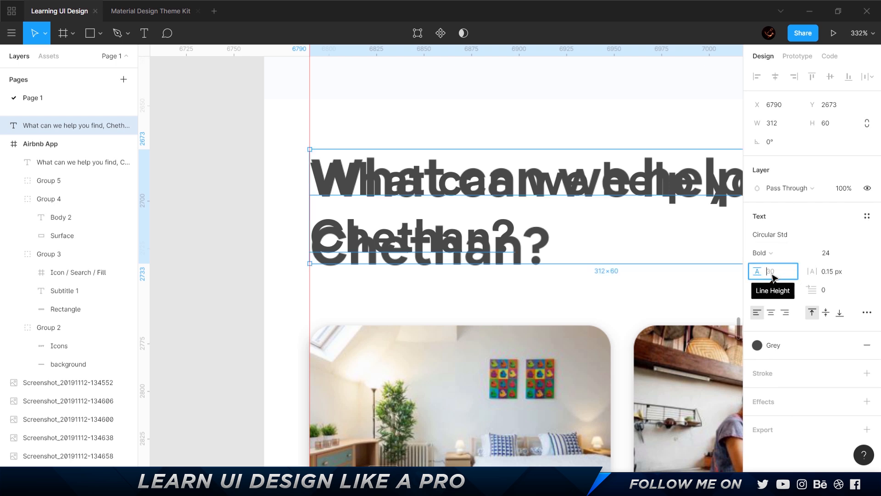
pyautogui.write('30')
pyautogui.press('Return')
pyautogui.press('Up')
pyautogui.press('Up')
pyautogui.press('Up')
pyautogui.press('Up')
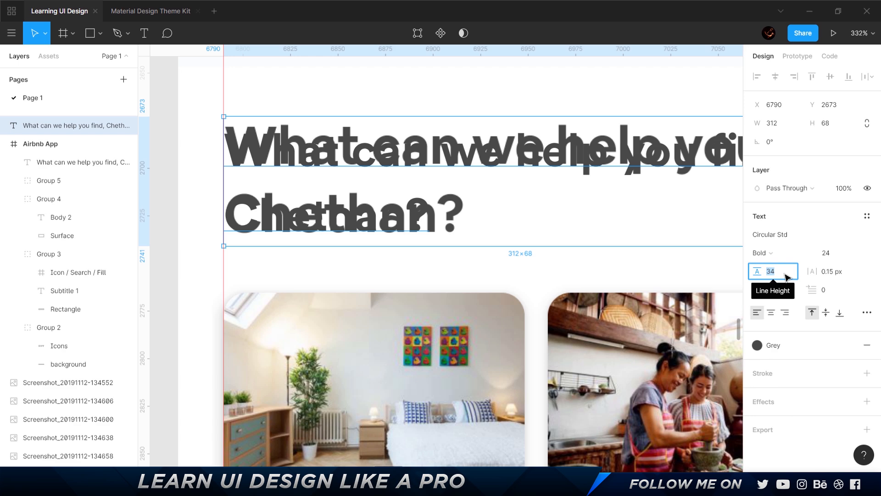
pyautogui.click(562, 269)
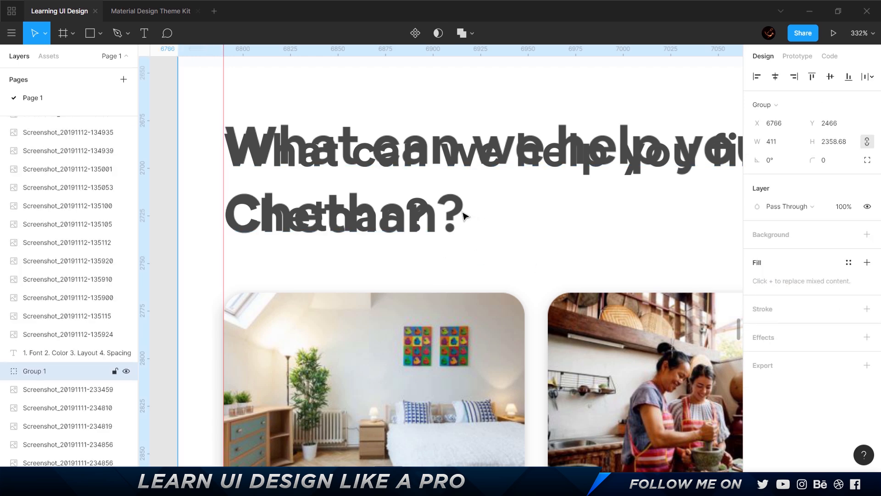
pyautogui.click(389, 214)
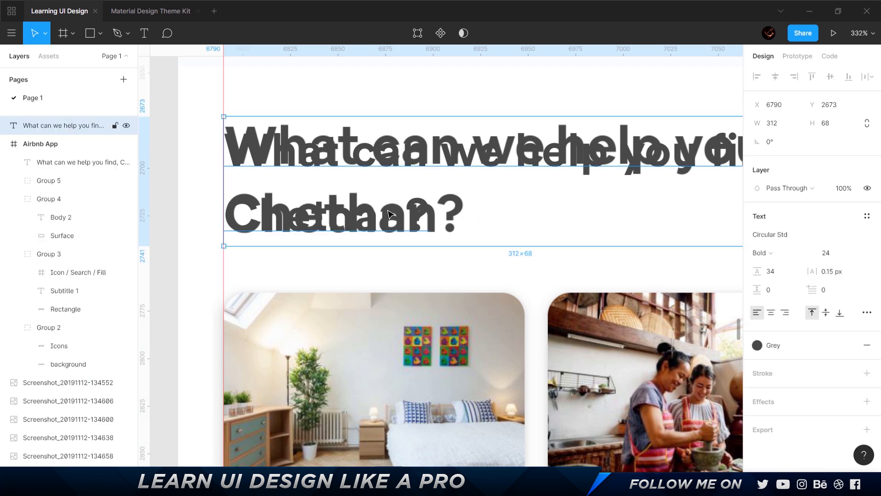
# - Try a line height of 150% on the heading copy, and reduce it to 140%
pyautogui.click(777, 280)
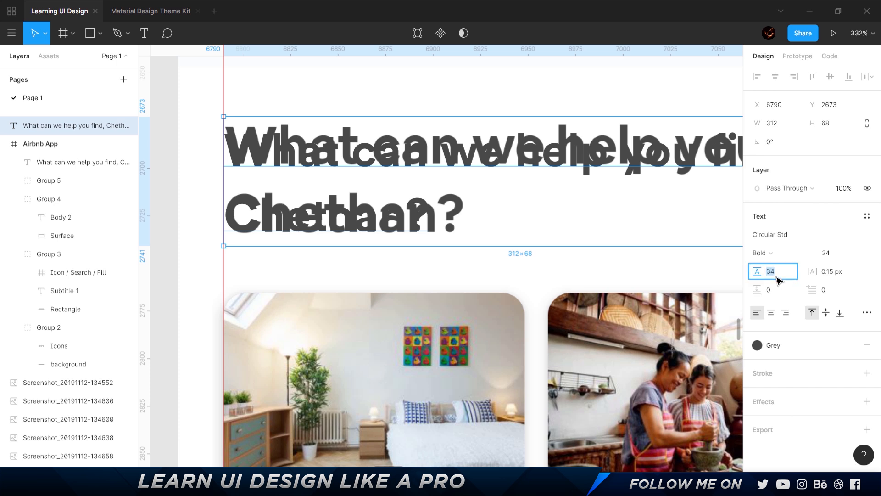
pyautogui.write('150')
pyautogui.press('Return')
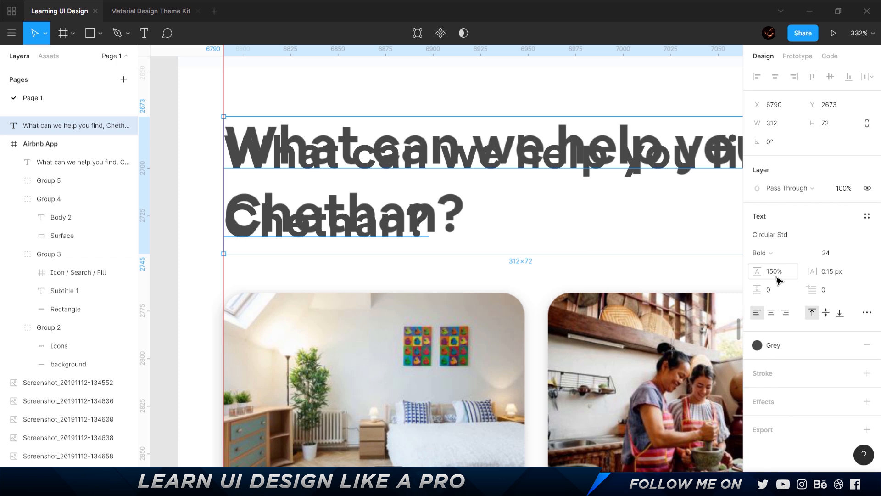
pyautogui.click(777, 280)
pyautogui.write('140')
pyautogui.press('Return')
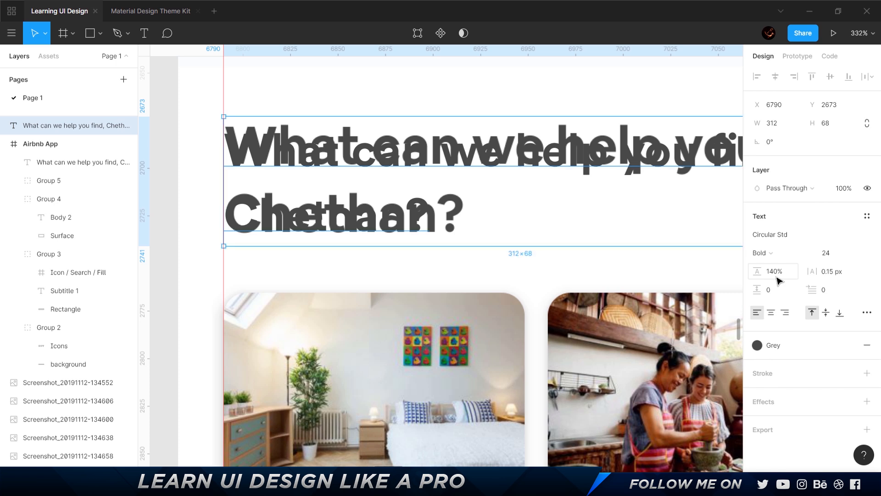
# - Reapply the "H1 - 24px" text style to the heading copy over the reference screenshot
pyautogui.click(170, 122)
pyautogui.click(281, 140)
pyautogui.click(866, 216)
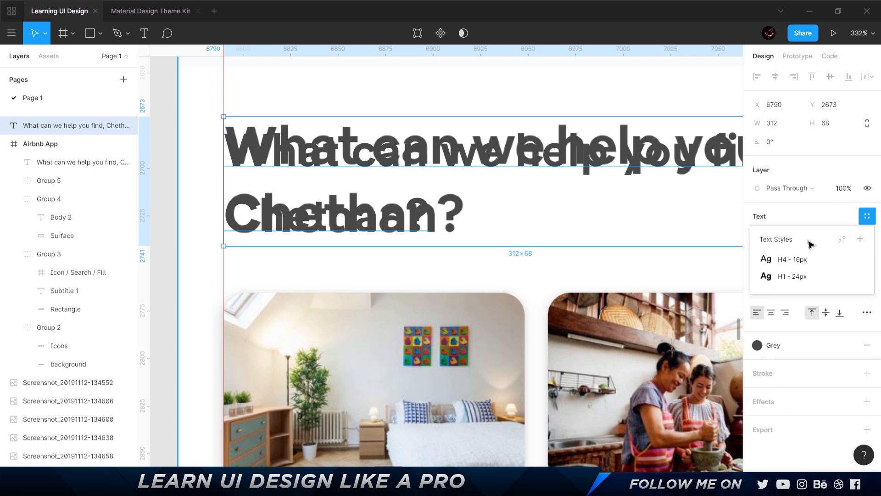
pyautogui.click(790, 276)
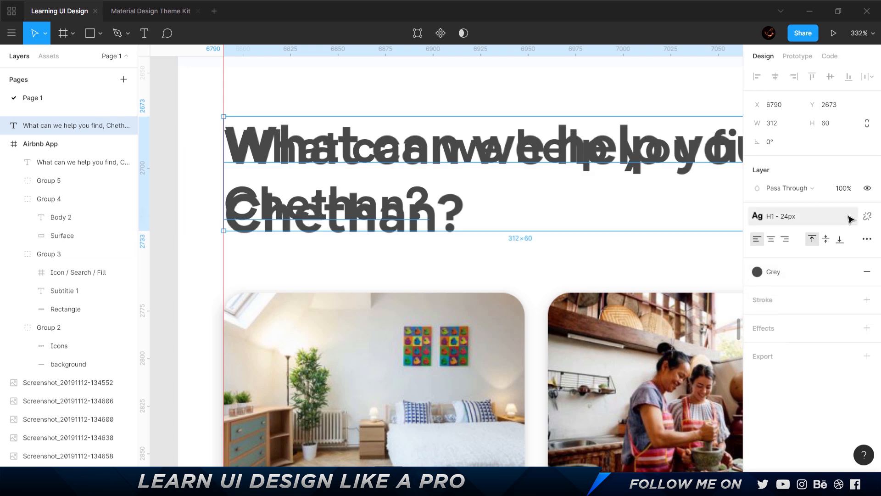
# - Reorder the "H1 - 24px" text style above "H4 - 16px" and set its line height to 140
pyautogui.click(167, 142)
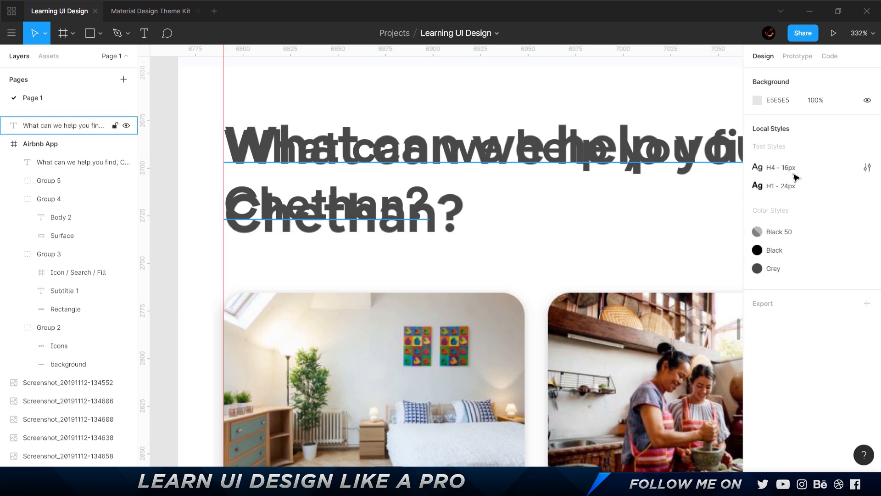
pyautogui.moveTo(830, 192); pyautogui.dragTo(813, 163)
pyautogui.click(867, 167)
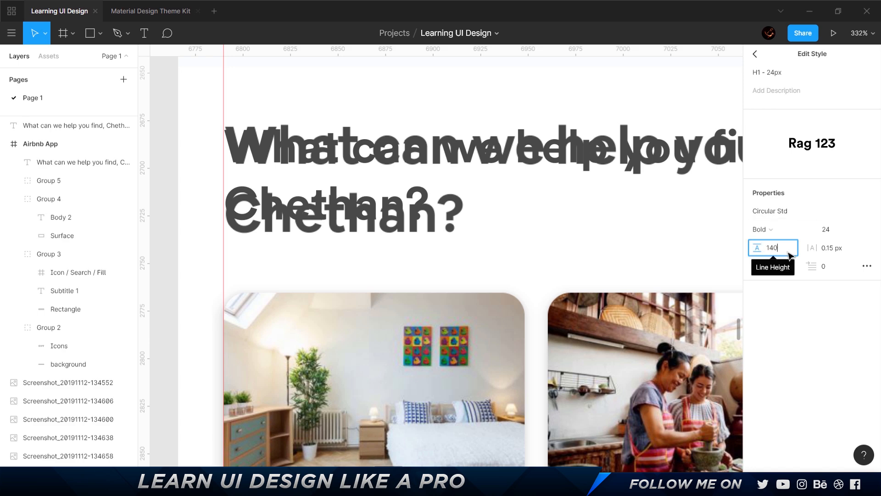
pyautogui.click(174, 146)
pyautogui.scroll(-5, 350, 207)
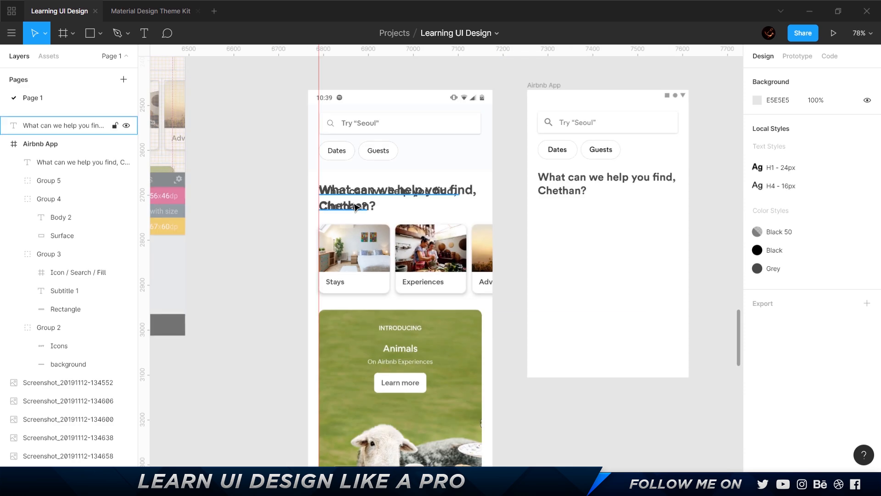
# - Examine the inspector reference screenshots and compare the Airbnb App heading's spacing with the original screen
pyautogui.scroll(3, 340, 189)
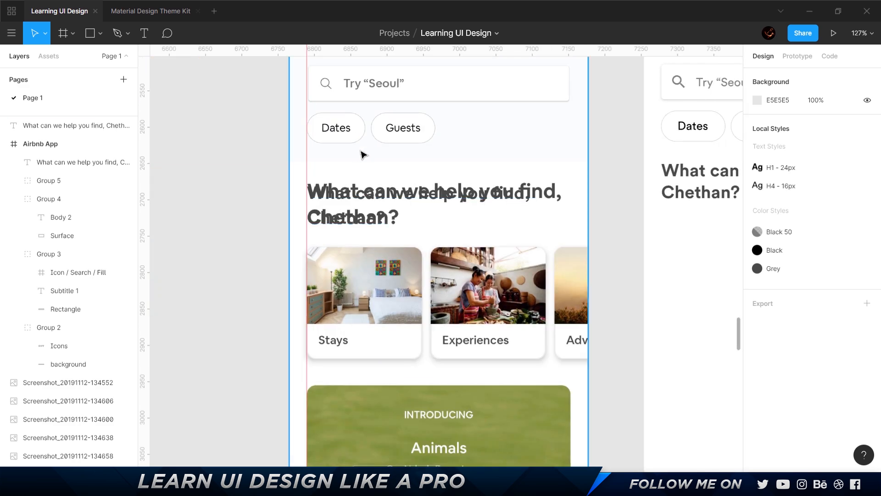
pyautogui.scroll(-3, 362, 155)
pyautogui.scroll(5, 491, 291)
pyautogui.hscroll(-5, 578, 193)
pyautogui.click(583, 255)
pyautogui.press('5')
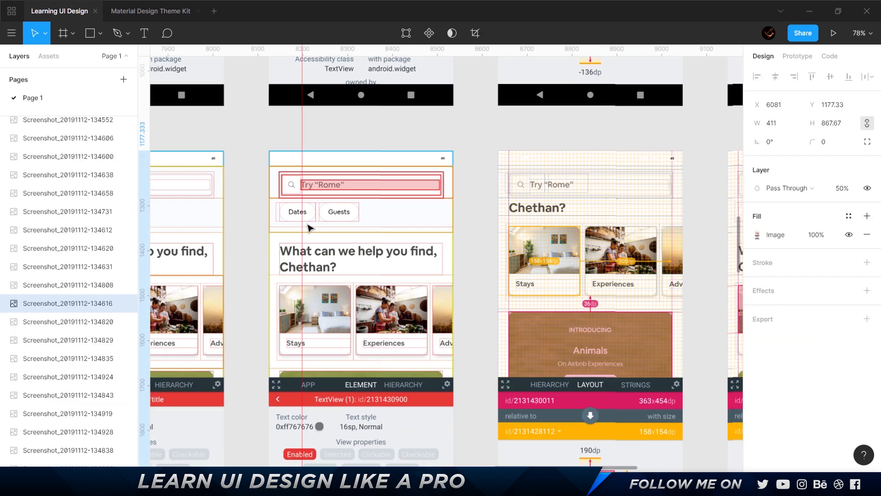
pyautogui.moveTo(308, 227); pyautogui.dragTo(181, 228)
pyautogui.moveTo(618, 245); pyautogui.dragTo(201, 276)
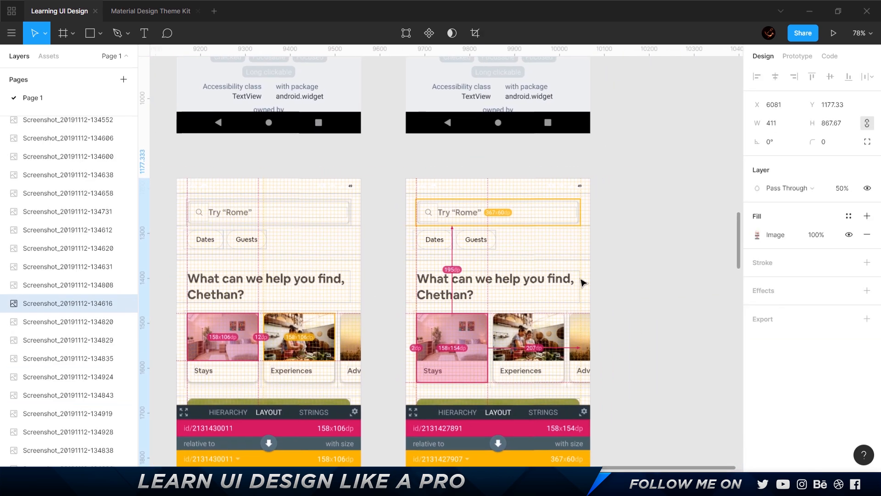
pyautogui.moveTo(582, 281); pyautogui.dragTo(432, 291)
pyautogui.scroll(-5, 432, 291)
pyautogui.hscroll(-10, 799, 343)
pyautogui.scroll(2, 798, 343)
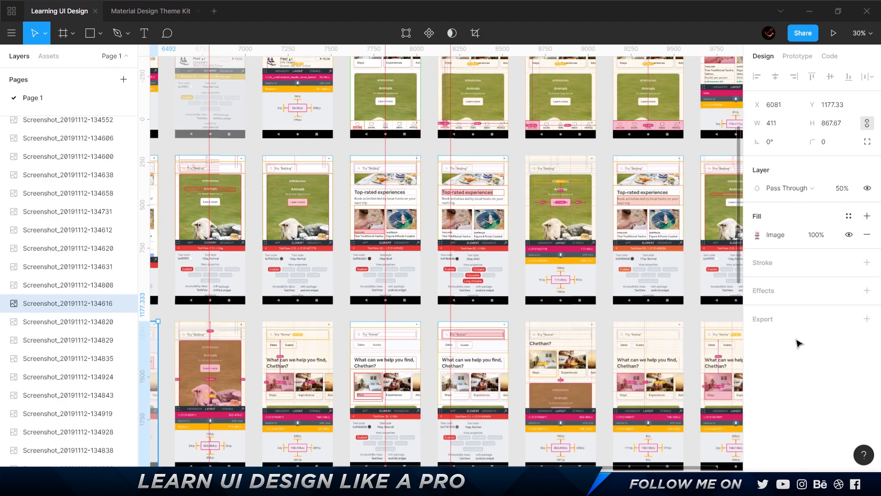
pyautogui.scroll(-8, 262, 390)
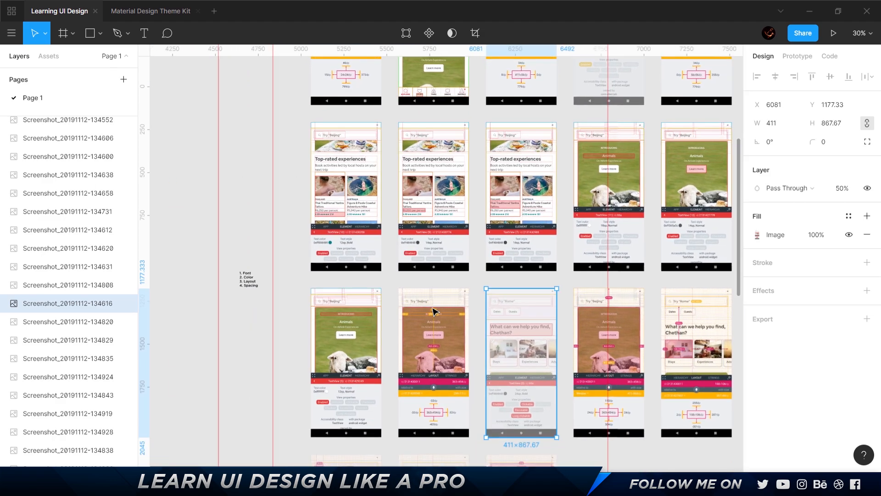
pyautogui.hscroll(6, 246, 279)
pyautogui.scroll(5, 305, 235)
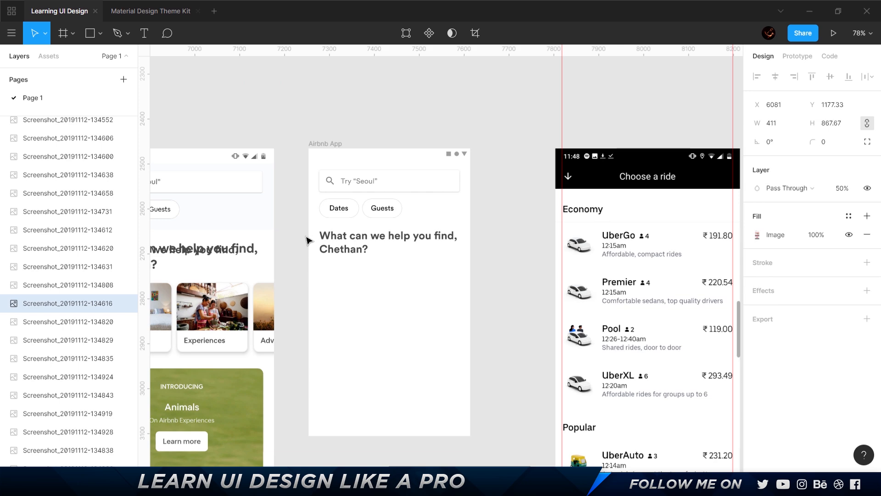
pyautogui.scroll(4, 321, 244)
# - Measure the gap between the reference Dates button and the heading copy with a temporary rectangle about 119 × 45, and delete the rectangle
pyautogui.click(522, 201)
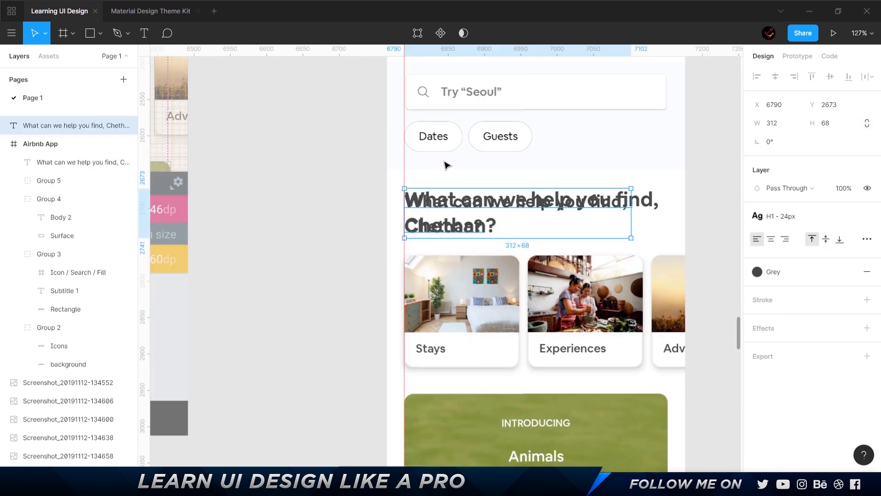
pyautogui.hscroll(5, 444, 168)
pyautogui.scroll(1, 444, 168)
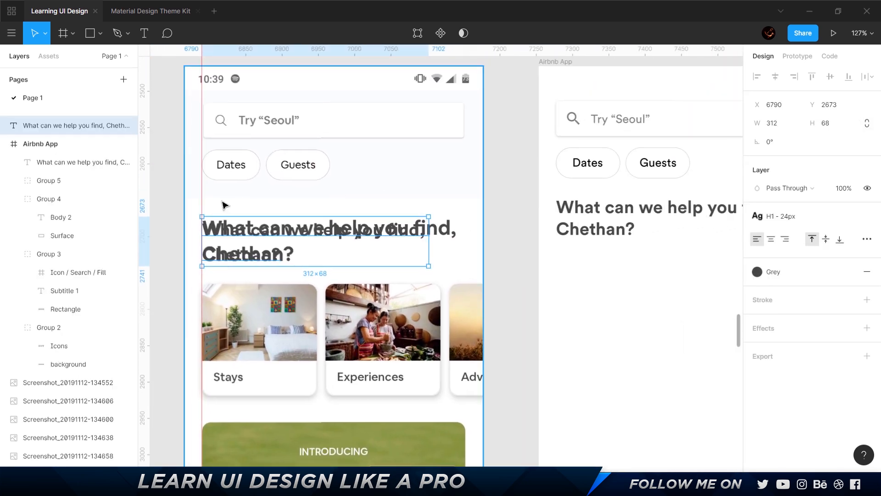
pyautogui.scroll(4, 224, 202)
pyautogui.scroll(5, 244, 305)
pyautogui.scroll(-2, 322, 262)
pyautogui.hscroll(-4, 406, 221)
pyautogui.scroll(-2, 406, 220)
pyautogui.hscroll(-1, 390, 218)
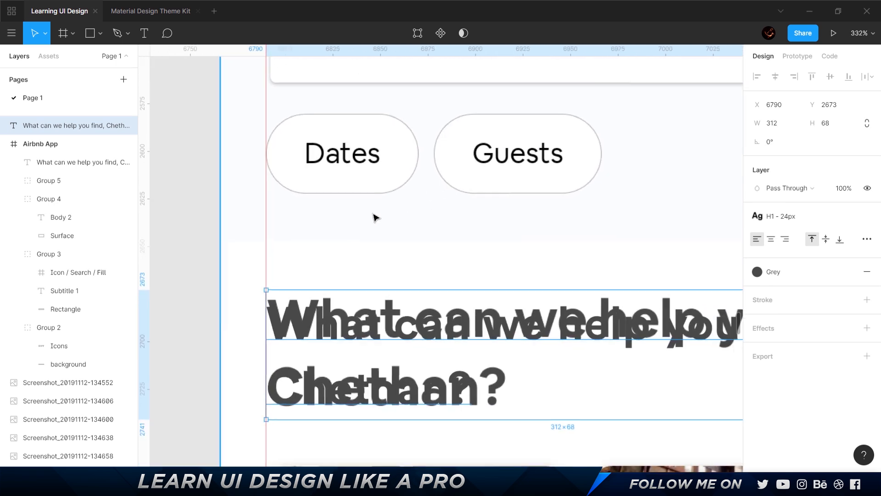
pyautogui.press('r')
pyautogui.moveTo(267, 191)
pyautogui.mouseDown()
pyautogui.moveTo(492, 135)
pyautogui.moveTo(493, 115)
pyautogui.mouseUp()
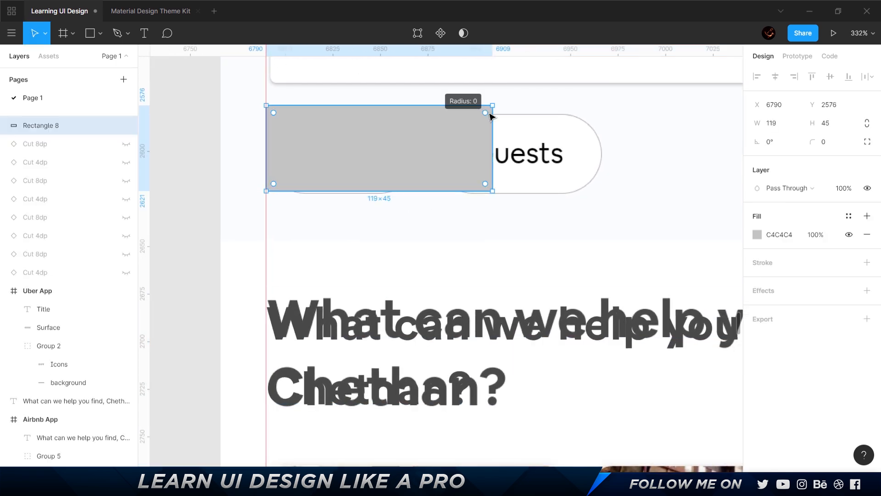
pyautogui.moveTo(409, 165); pyautogui.dragTo(408, 167)
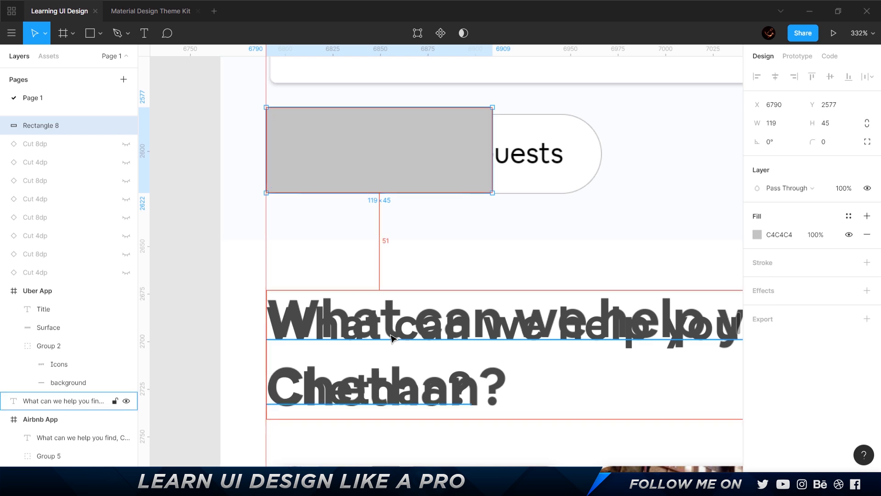
pyautogui.press('alt')
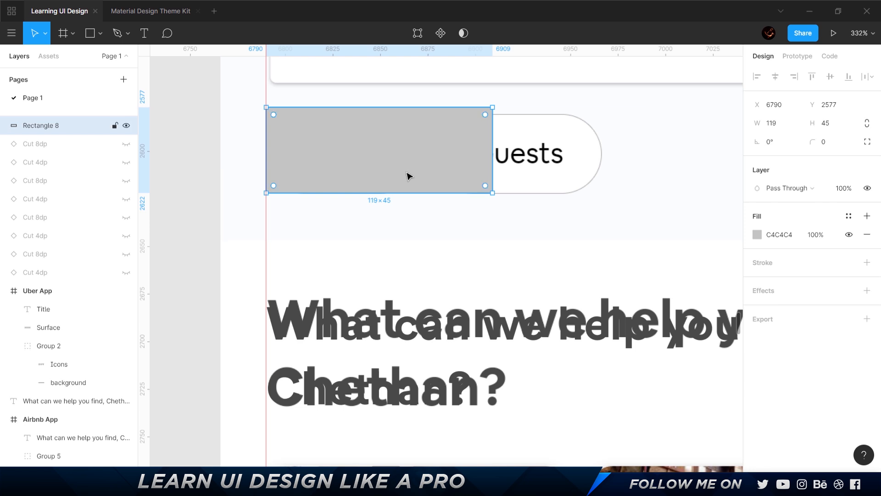
pyautogui.press('Delete')
# - Move the heading in the Airbnb App frame down to Y 202, increasing its gap below the Dates button
pyautogui.scroll(-5, 455, 199)
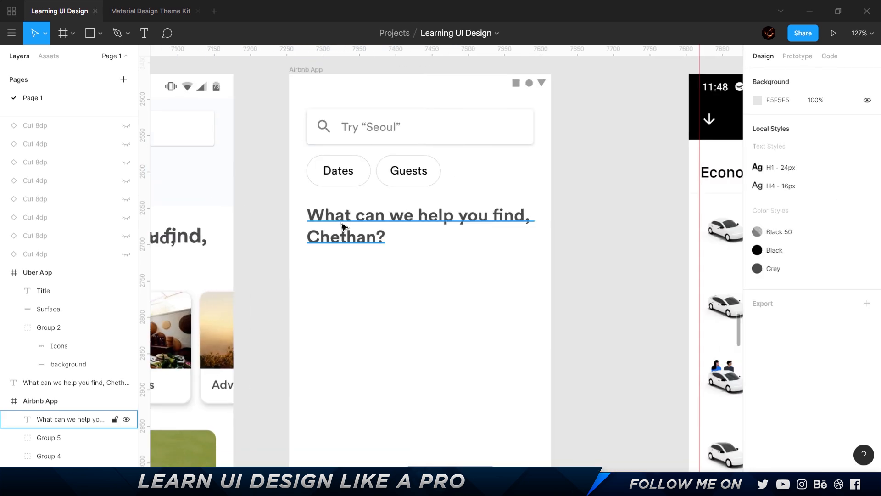
pyautogui.click(319, 213)
pyautogui.scroll(5, 319, 213)
pyautogui.press('alt')
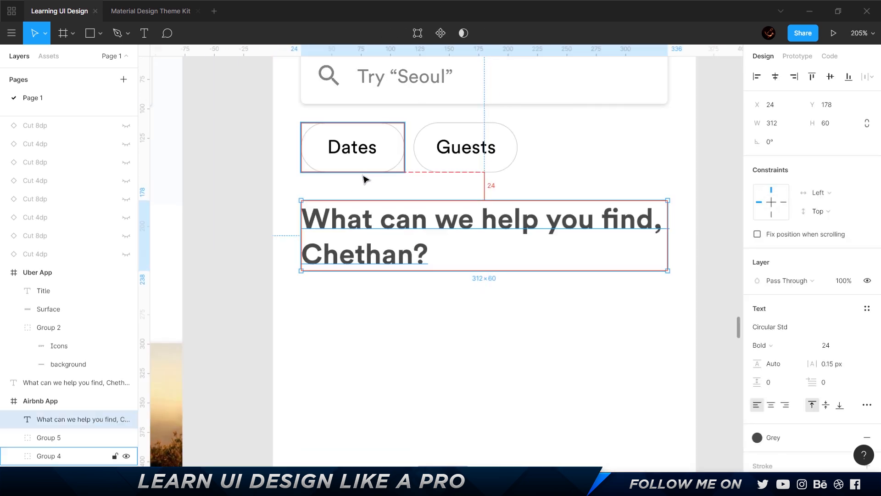
pyautogui.hotkey('shift', 'Down')
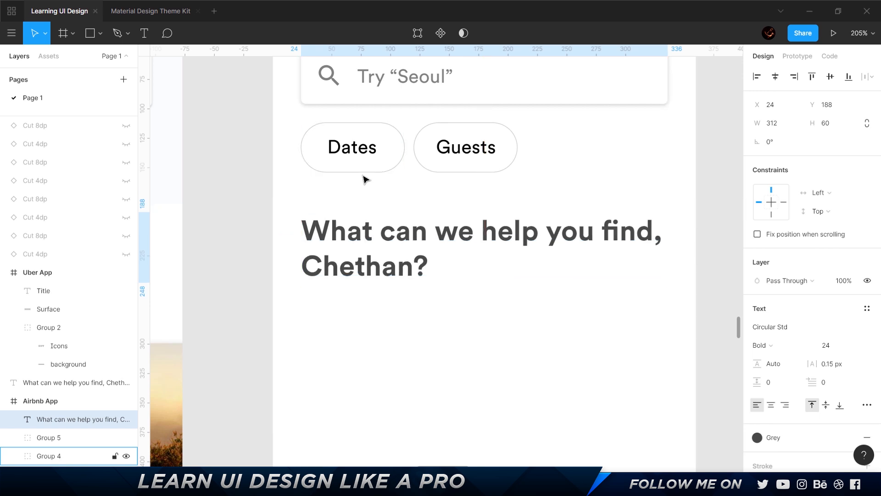
pyautogui.hotkey('shift', 'Down')
pyautogui.press('Down')
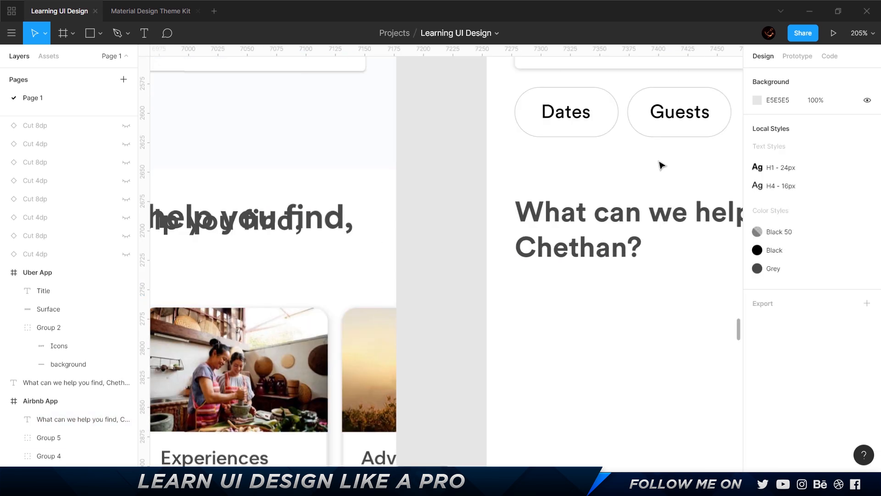
# - Compare the moved heading's position in the Airbnb App frame with the reference screenshot
pyautogui.hscroll(-5, 661, 165)
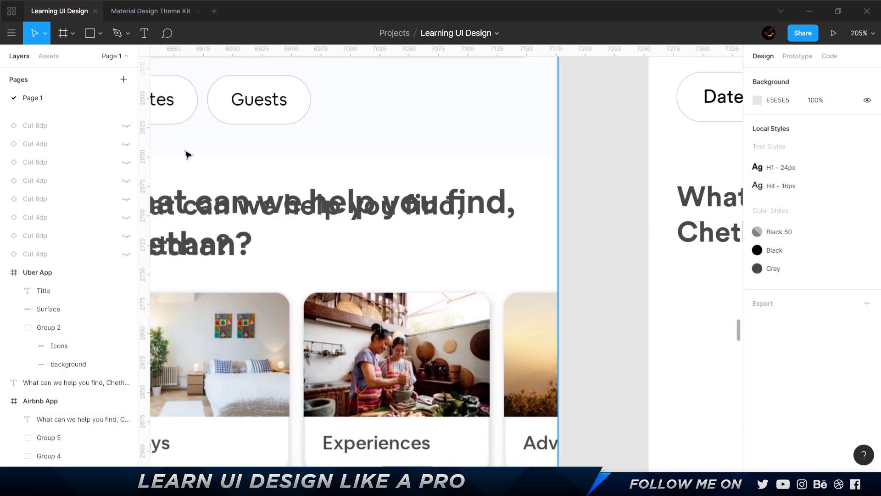
pyautogui.scroll(-3, 188, 154)
pyautogui.hscroll(-4, 226, 144)
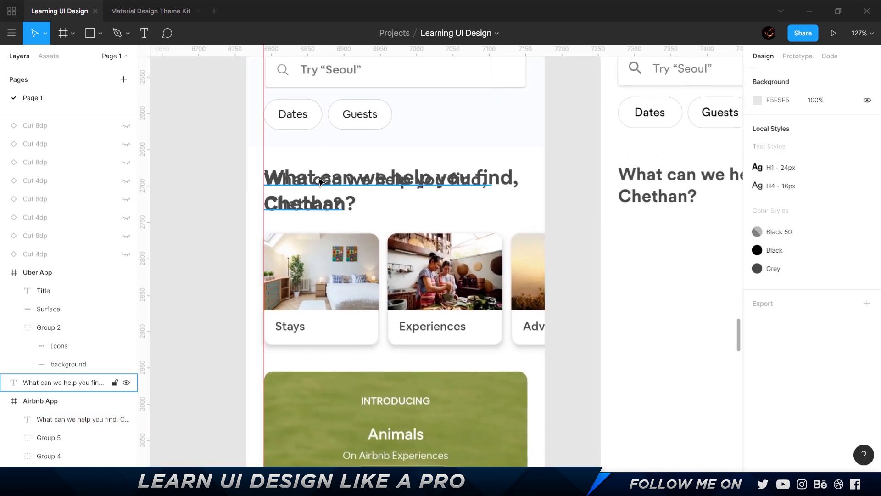
pyautogui.scroll(3, 319, 181)
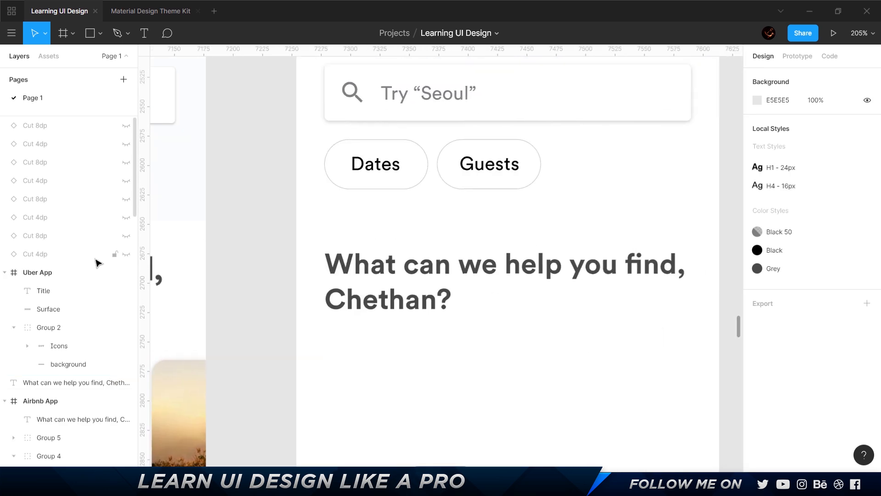
pyautogui.click(82, 419)
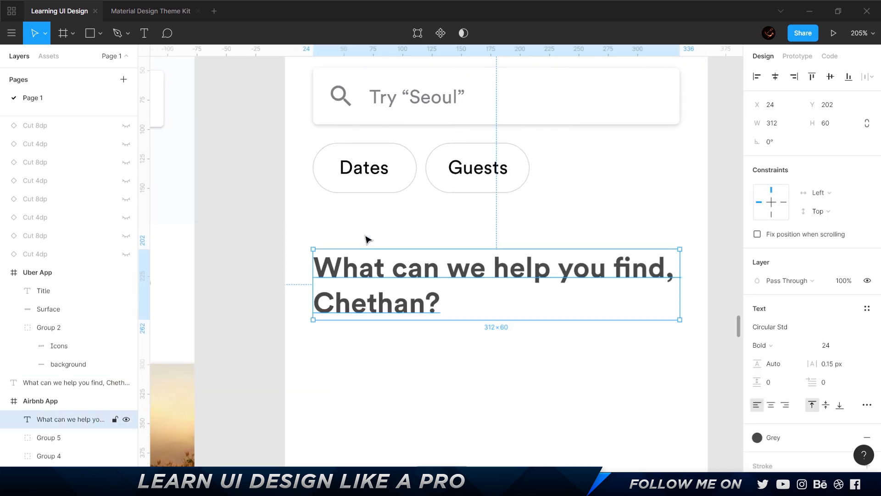
pyautogui.click(383, 227)
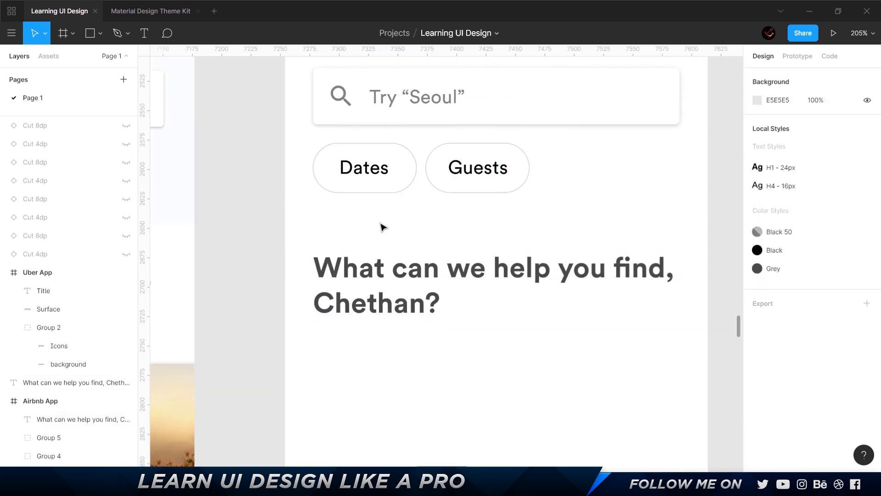
pyautogui.scroll(-5, 383, 227)
pyautogui.moveTo(354, 314); pyautogui.dragTo(599, 202)
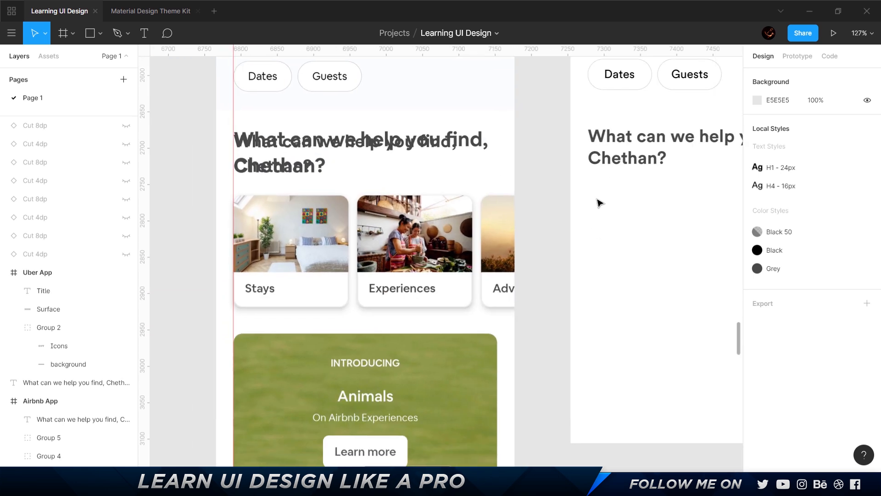
pyautogui.hscroll(3, 531, 250)
pyautogui.scroll(-5, 531, 250)
pyautogui.hscroll(-1, 531, 250)
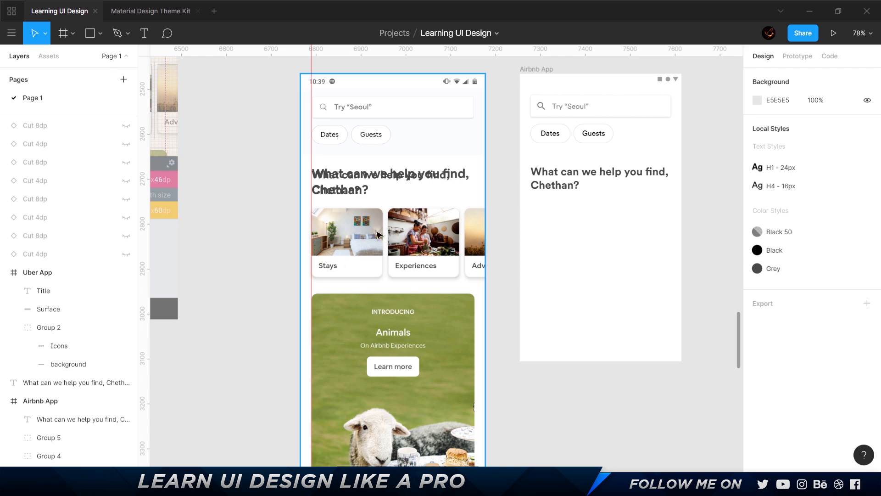
# - Examine the layout inspector screenshots for the Stays card's image size, overall size and spacing to the neighbouring card
pyautogui.scroll(4, 387, 278)
pyautogui.scroll(-5, 387, 279)
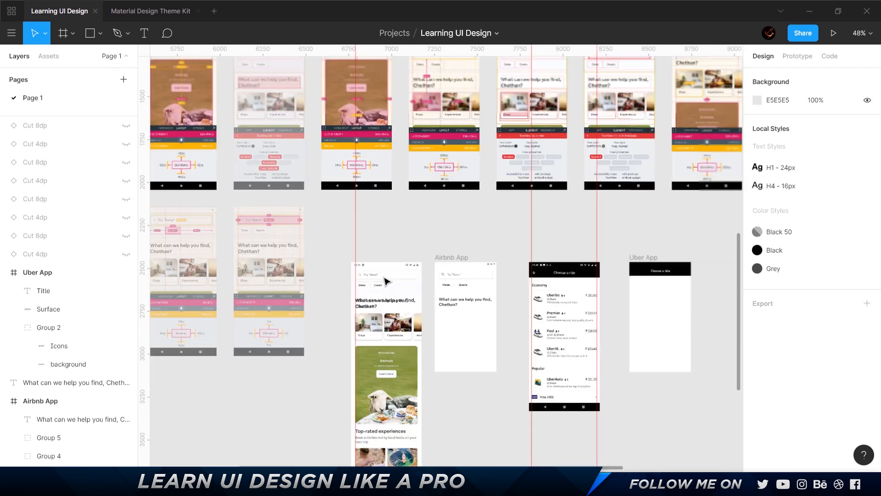
pyautogui.scroll(8, 435, 92)
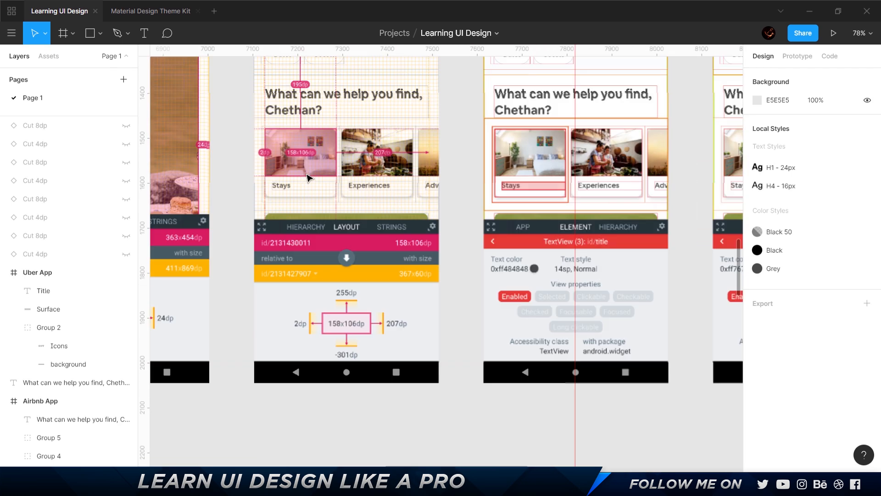
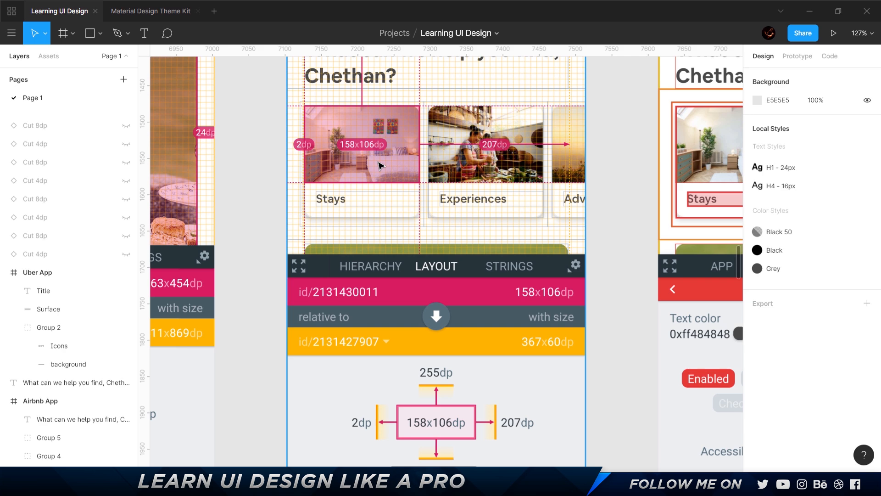
pyautogui.hscroll(5, 568, 152)
pyautogui.hscroll(-5, 305, 167)
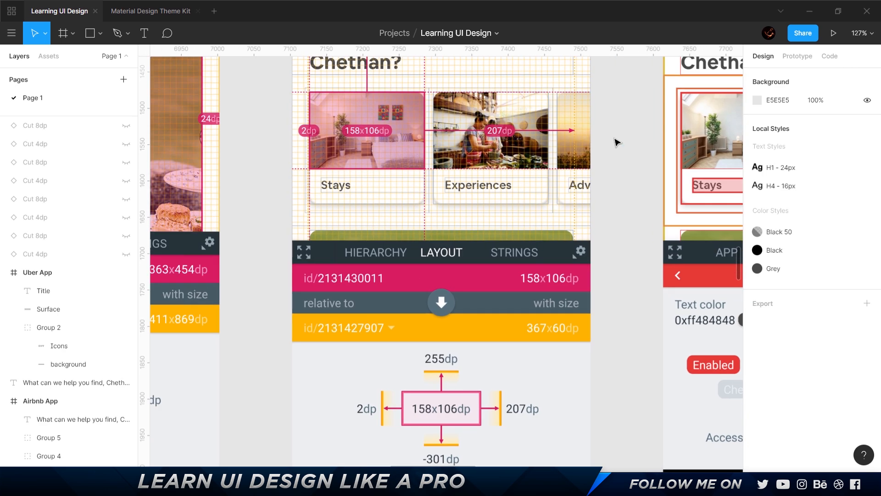
pyautogui.hscroll(15, 348, 133)
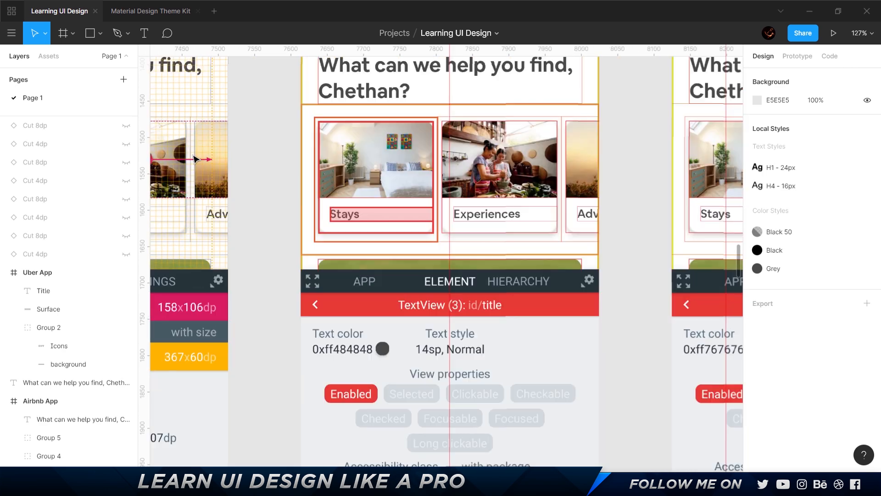
pyautogui.hscroll(9, 538, 168)
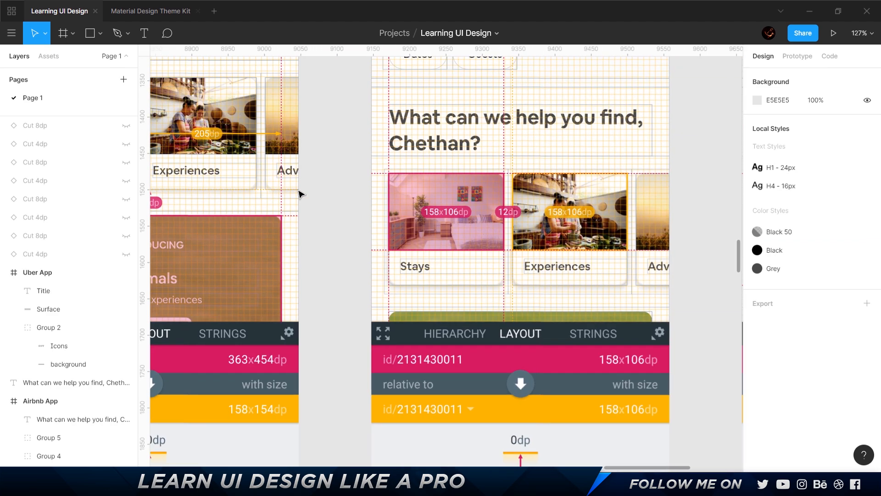
pyautogui.click(637, 224)
pyautogui.scroll(5, 637, 224)
pyautogui.scroll(-3, 557, 156)
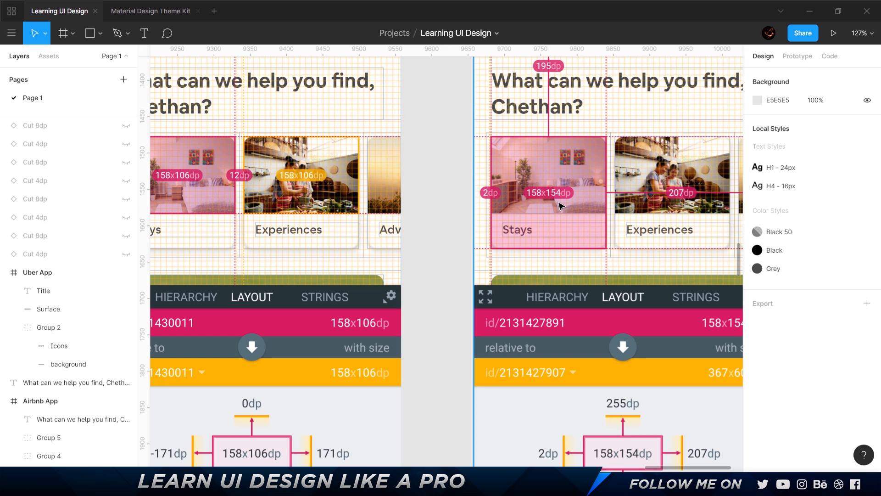
pyautogui.scroll(-10, 559, 202)
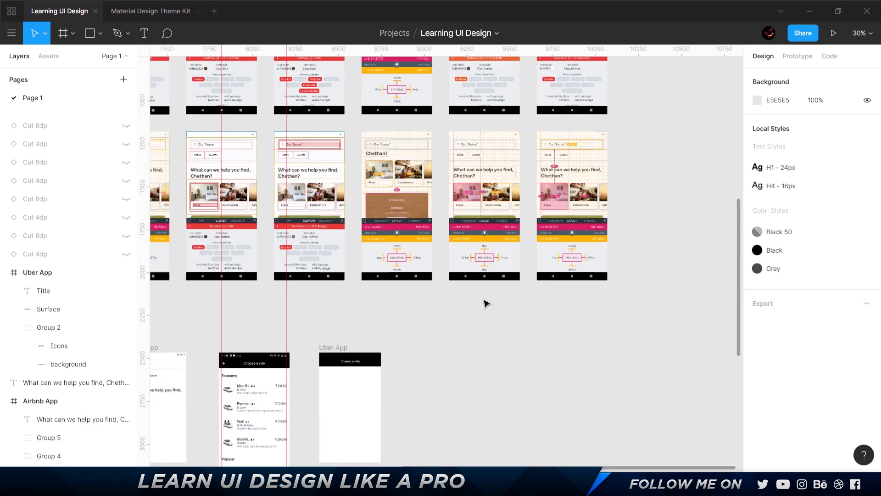
# - Draw a rectangle below the heading in the Airbnb App frame and set its size to 160 × 154
pyautogui.scroll(10, 438, 230)
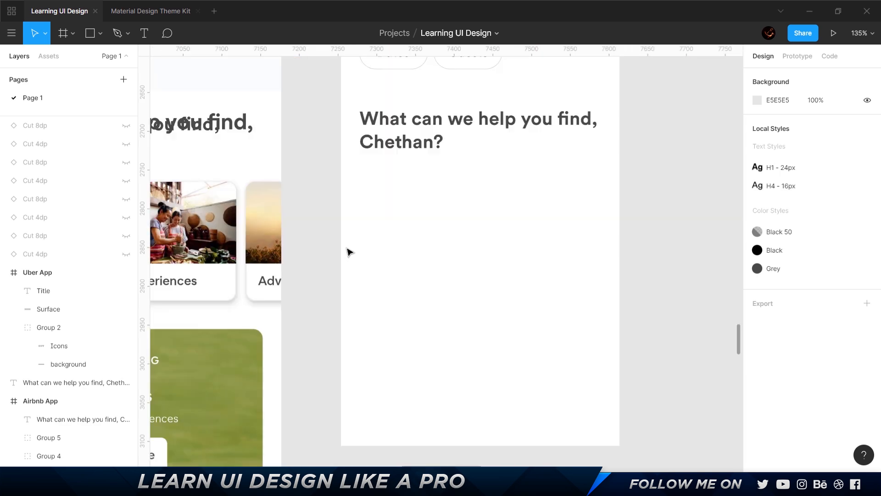
pyautogui.press('r')
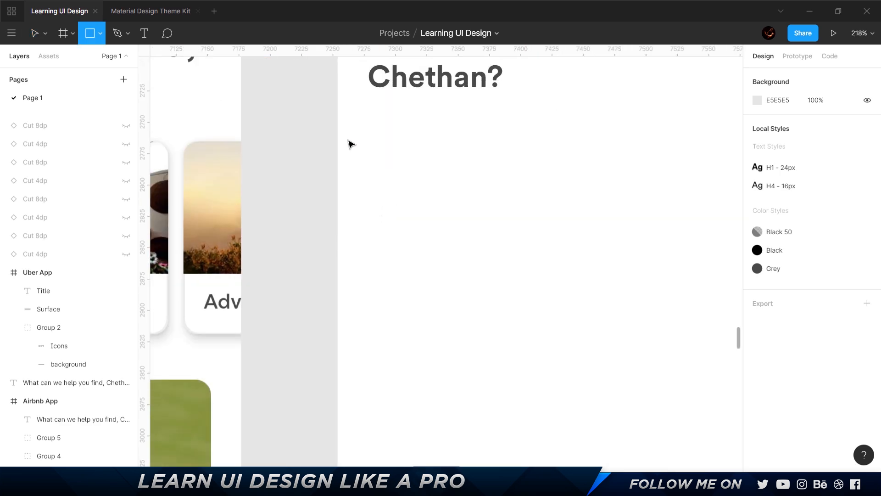
pyautogui.click(100, 33)
pyautogui.click(79, 63)
pyautogui.moveTo(388, 121)
pyautogui.mouseDown()
pyautogui.moveTo(492, 210)
pyautogui.moveTo(532, 225)
pyautogui.mouseUp()
pyautogui.click(789, 128)
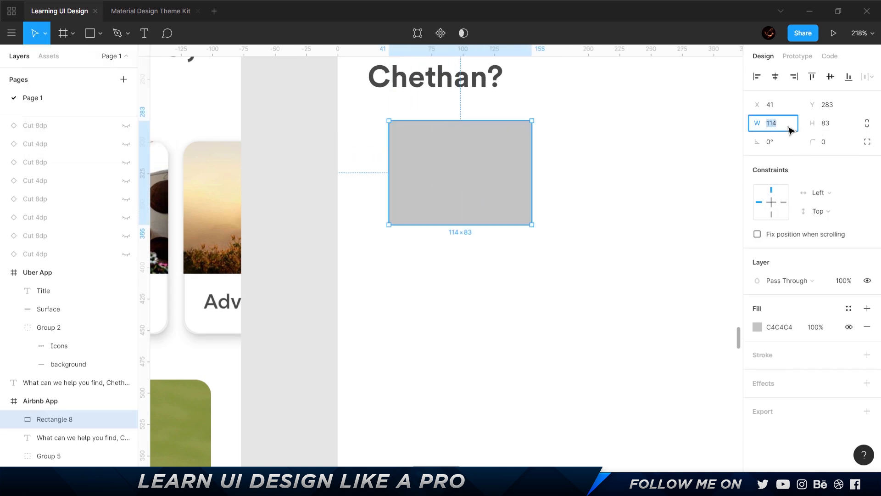
pyautogui.write('160')
pyautogui.press('Tab')
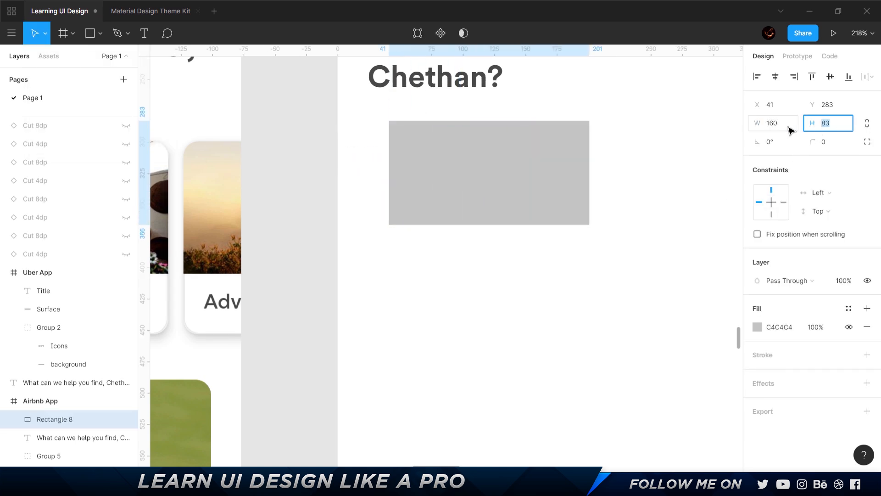
pyautogui.press('Return')
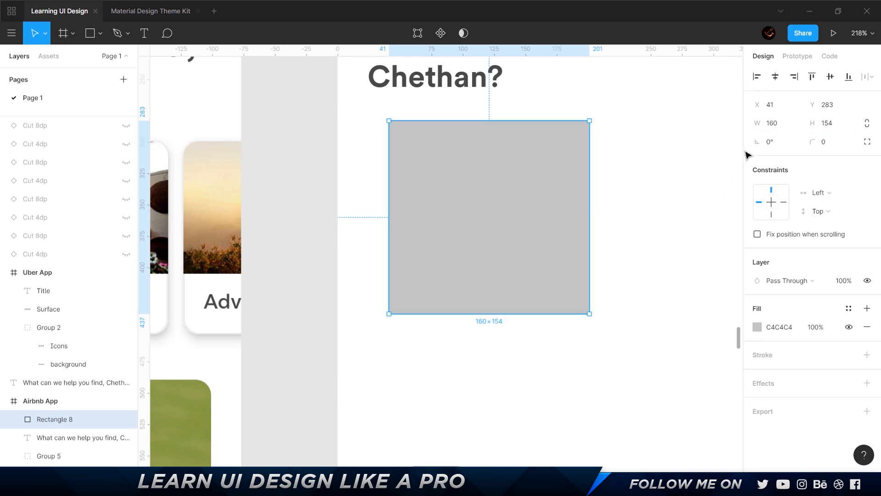
# - Give the card rectangle a corner radius of 8 and place it at X 24, Y 285 beneath the heading
pyautogui.click(833, 146)
pyautogui.write('8')
pyautogui.press('Return')
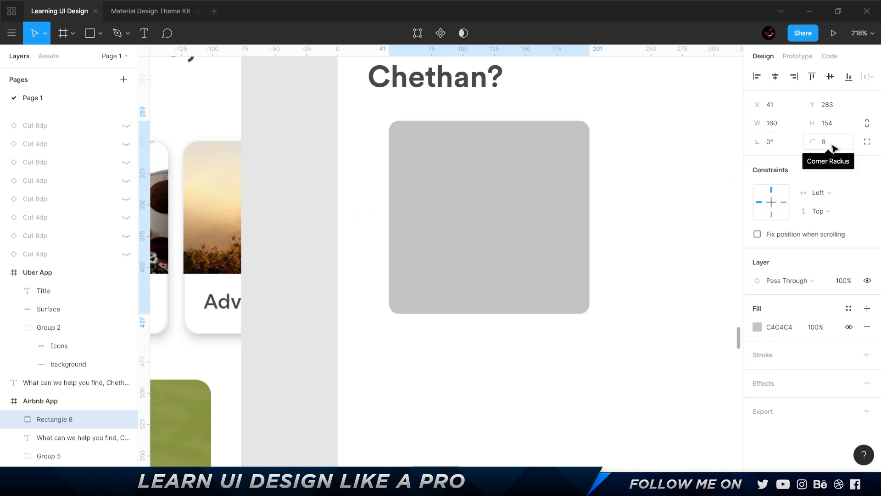
pyautogui.hscroll(-2, 635, 133)
pyautogui.moveTo(576, 170); pyautogui.dragTo(532, 176)
pyautogui.press('alt')
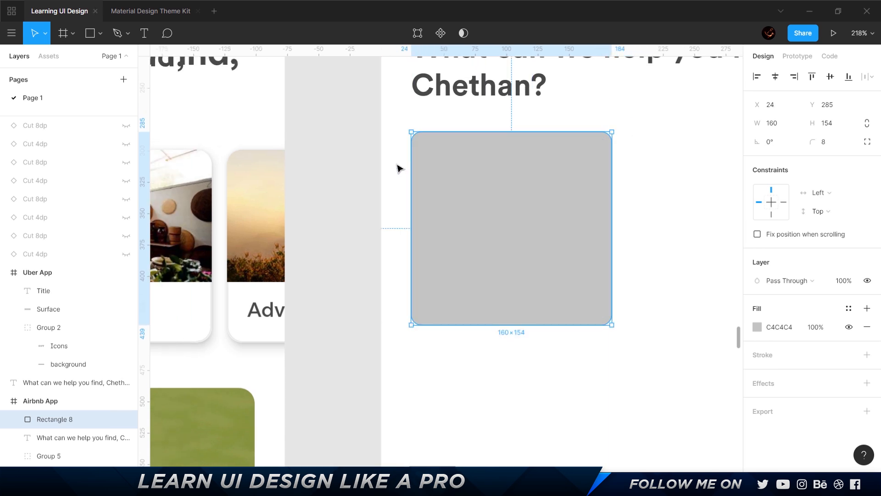
# - Compare a copy of the card rectangle with the Stays card in the reference screenshot, and delete the copy
pyautogui.click(669, 171)
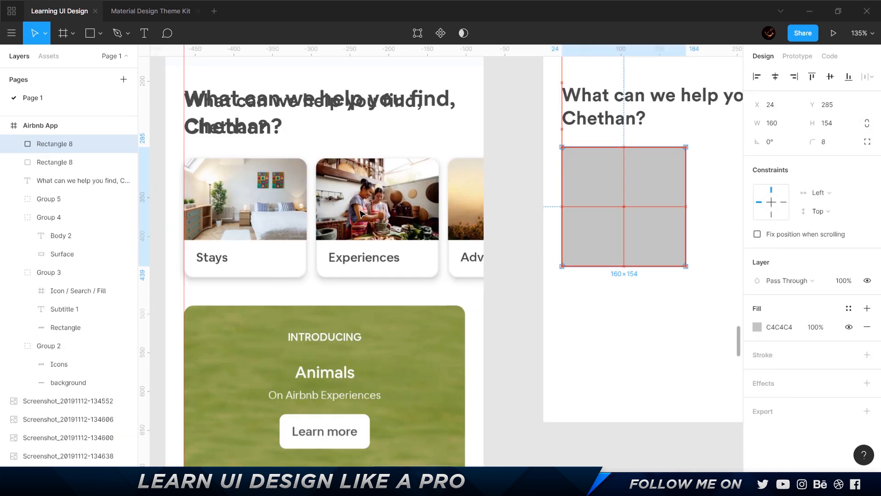
pyautogui.moveTo(360, 214); pyautogui.dragTo(281, 191)
pyautogui.scroll(10, 240, 179)
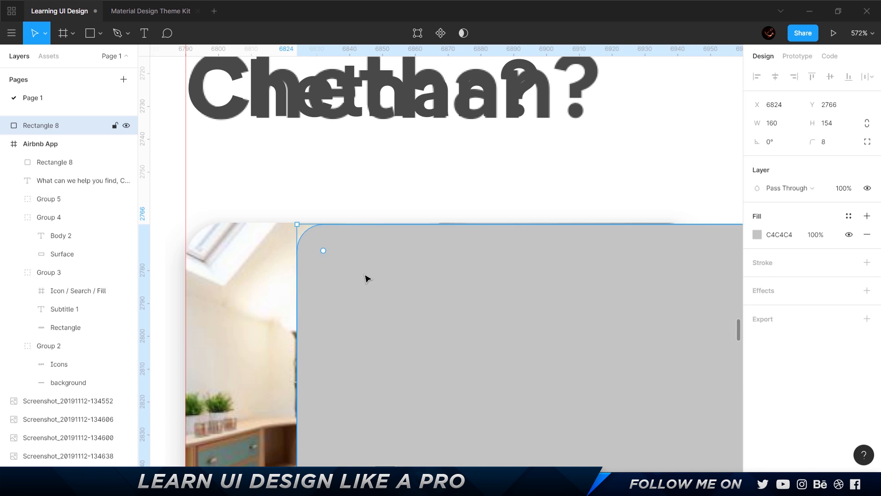
pyautogui.scroll(-5, 341, 258)
pyautogui.moveTo(380, 301); pyautogui.dragTo(410, 308)
pyautogui.press('alt')
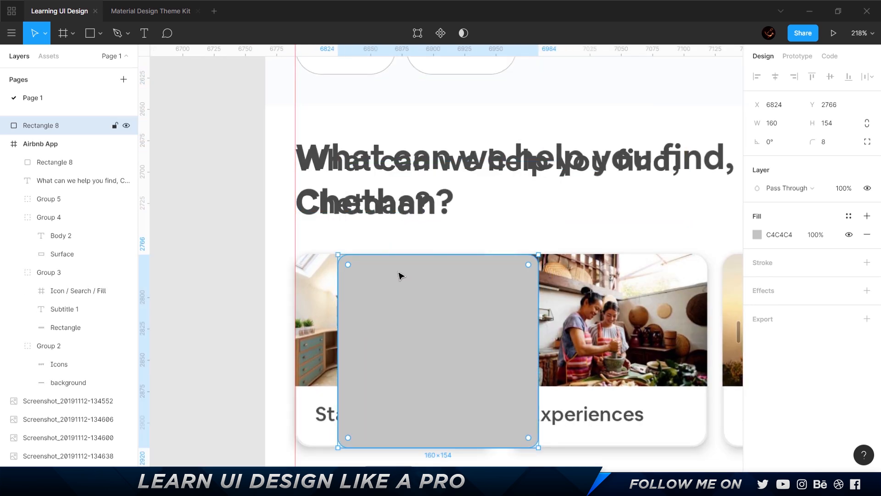
pyautogui.press('Delete')
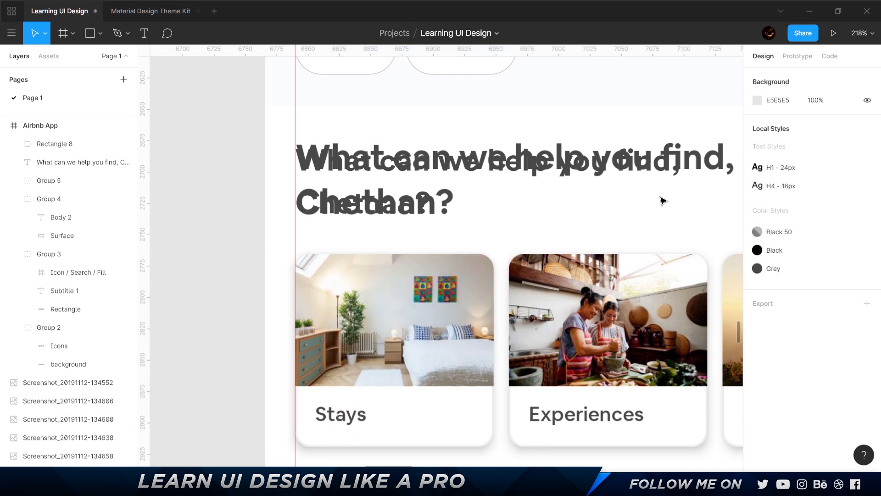
# - Move the card rectangle in the Airbnb App frame to Y 286 and fill it with white FFFFFF
pyautogui.moveTo(610, 196); pyautogui.dragTo(161, 186)
pyautogui.click(424, 271)
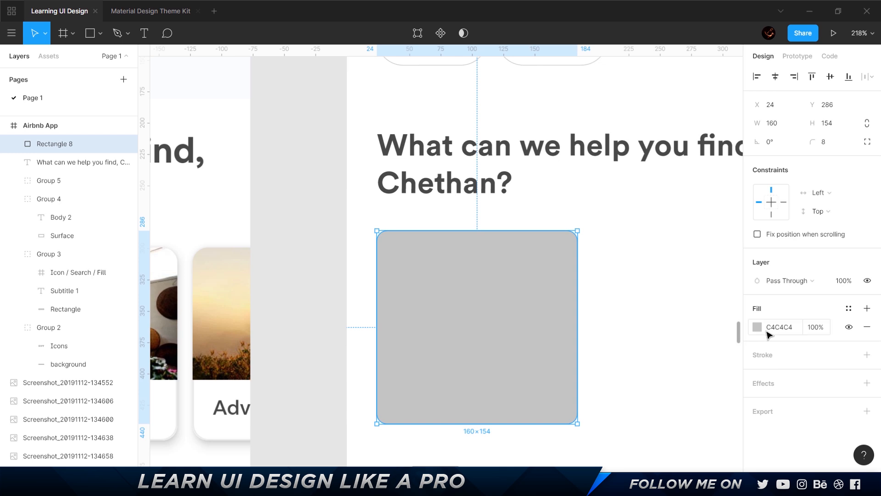
pyautogui.click(757, 327)
pyautogui.click(625, 202)
pyautogui.click(634, 416)
pyautogui.moveTo(291, 248); pyautogui.dragTo(348, 130)
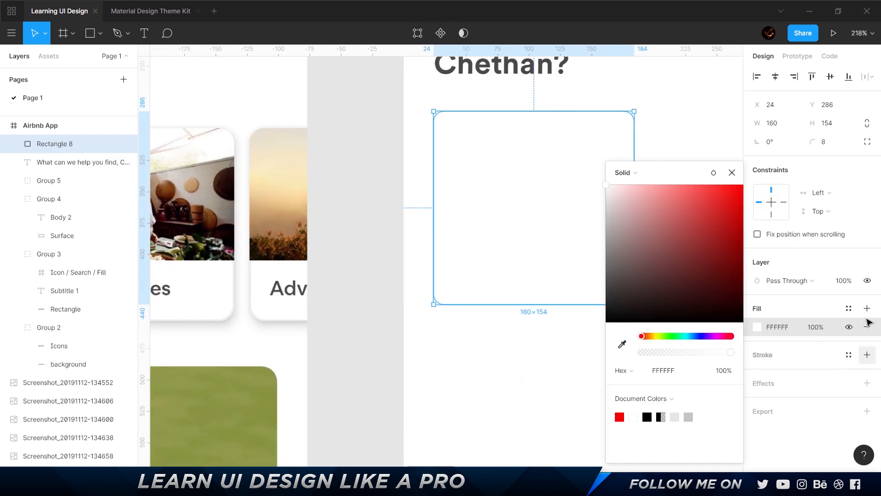
pyautogui.click(867, 309)
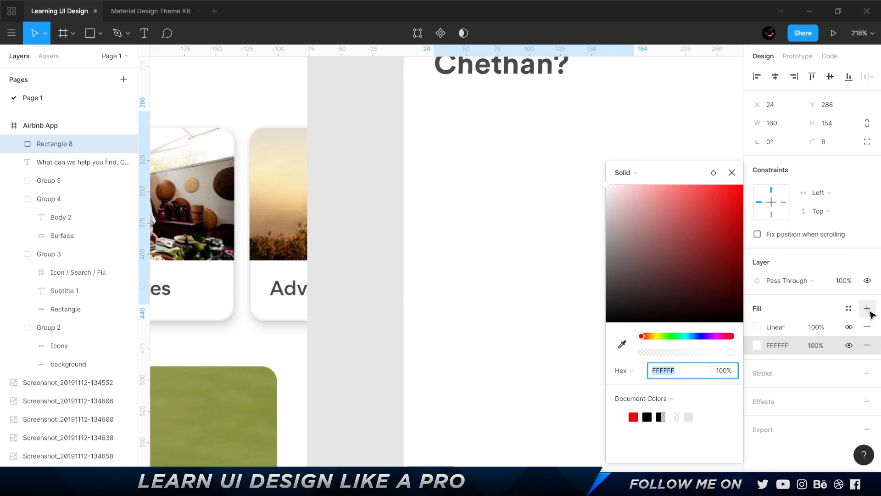
pyautogui.click(867, 344)
# - Add a drop shadow to the card rectangle with blur 8, Y offset 4 and 12% opacity
pyautogui.click(867, 383)
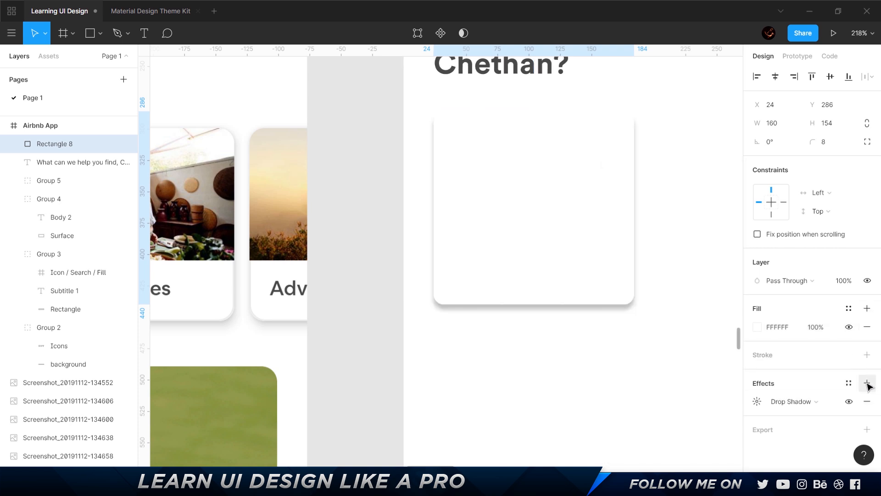
pyautogui.click(759, 402)
pyautogui.click(717, 436)
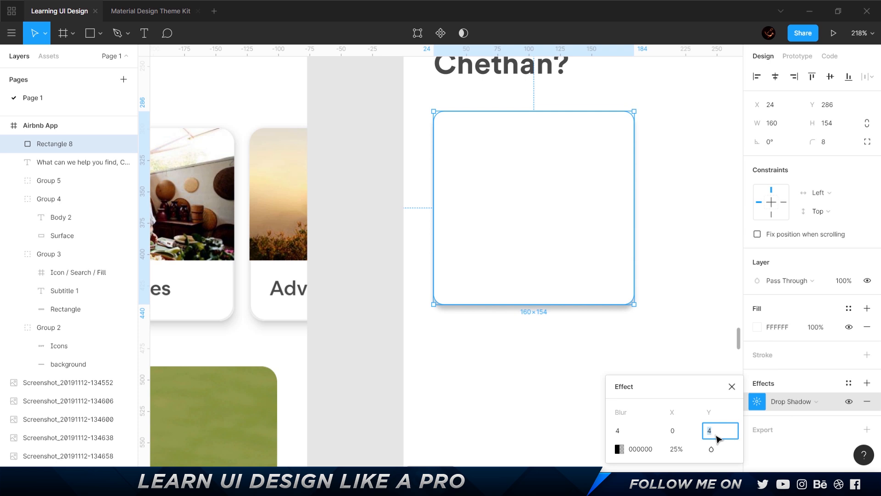
pyautogui.click(630, 433)
pyautogui.write('8')
pyautogui.press('Return')
pyautogui.click(675, 449)
pyautogui.write('12')
pyautogui.press('Return')
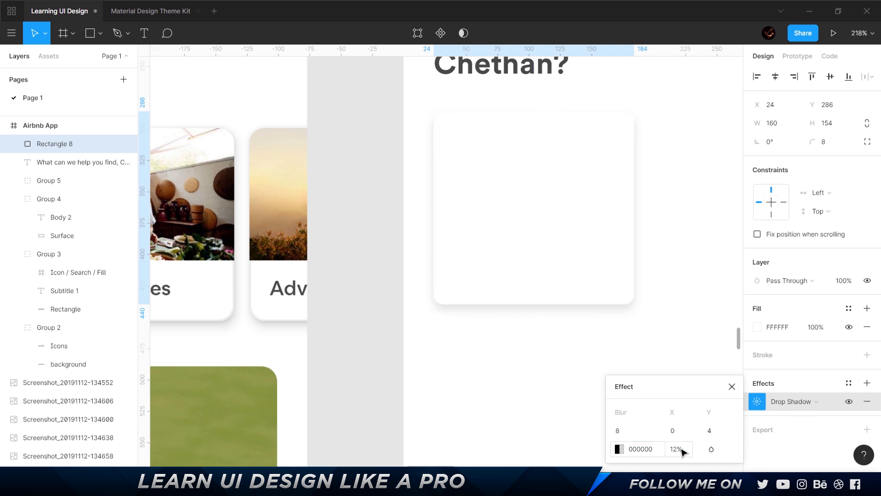
pyautogui.click(509, 385)
# - Draw an image placeholder rectangle about 161 × 96 over the upper part of the card
pyautogui.scroll(3, 511, 386)
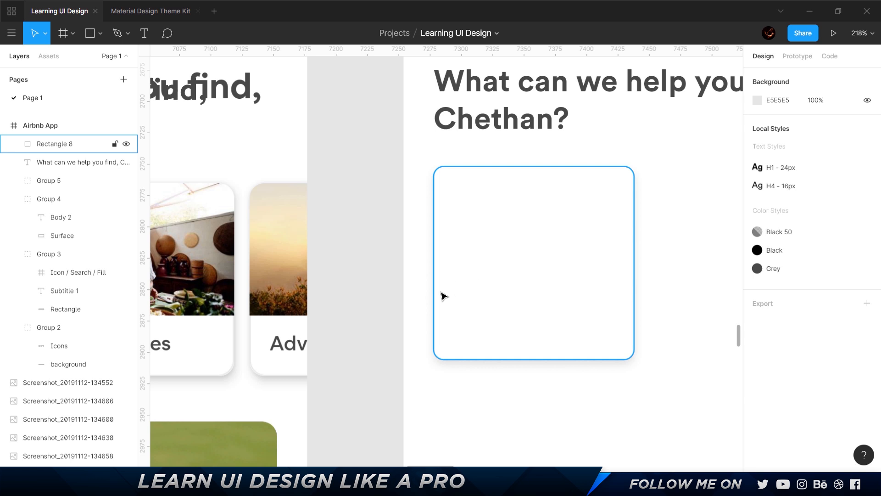
pyautogui.press('r')
pyautogui.moveTo(434, 296); pyautogui.dragTo(634, 174)
# - Change the card rectangle's fill to dark grey 707070 to contrast with the image placeholder
pyautogui.click(568, 307)
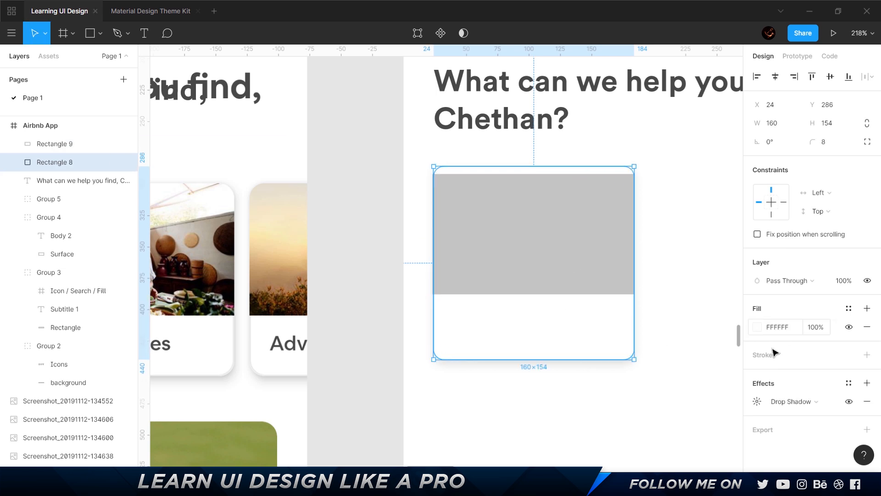
pyautogui.click(760, 329)
pyautogui.write('707070')
pyautogui.click(580, 157)
# - Resize the image placeholder to meet the card's left and top edges at X 24, Y 286, making it 160 × 102
pyautogui.click(557, 230)
pyautogui.scroll(3, 565, 202)
pyautogui.scroll(3, 565, 202)
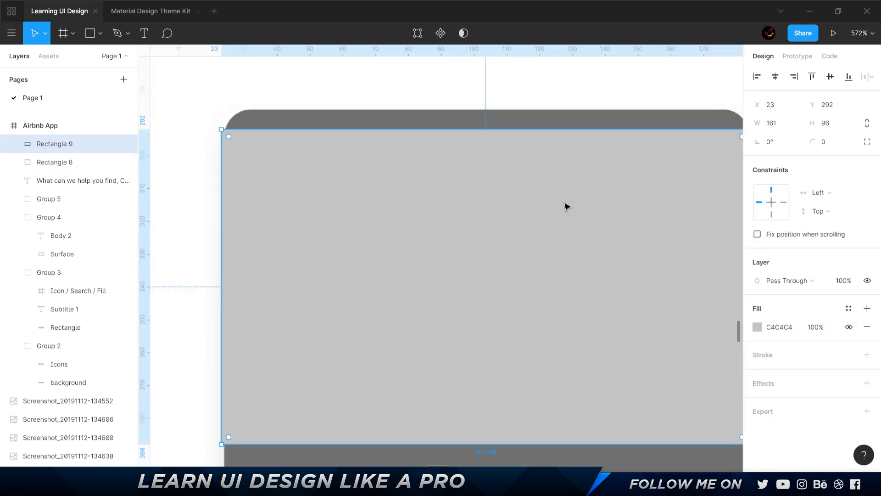
pyautogui.moveTo(225, 178); pyautogui.dragTo(229, 179)
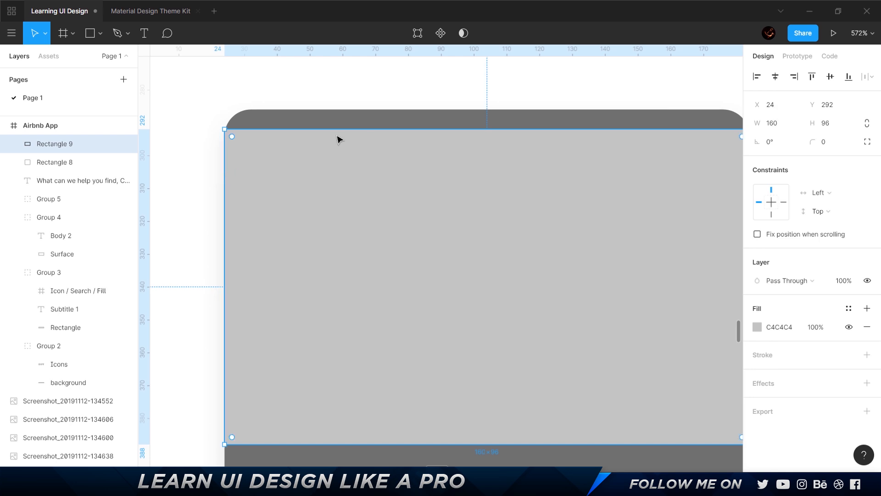
pyautogui.moveTo(366, 130); pyautogui.dragTo(366, 112)
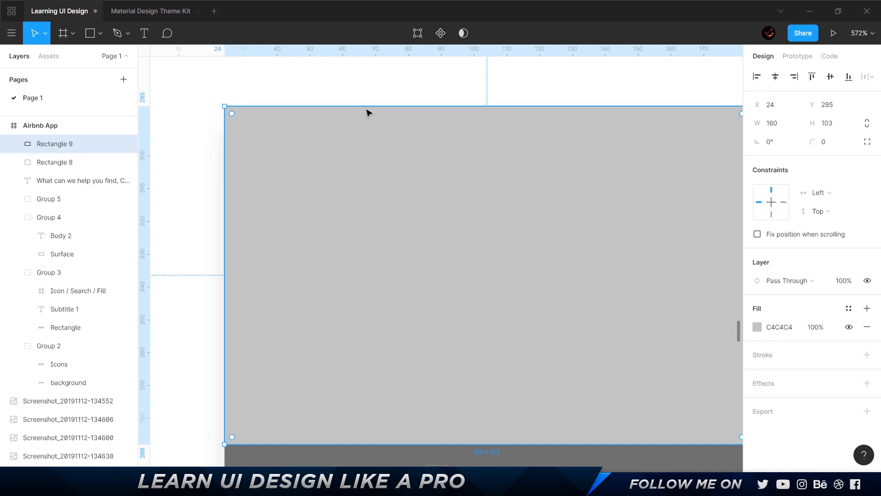
pyautogui.scroll(-3, 629, 153)
# - Set the image placeholder's height to 156
pyautogui.click(829, 127)
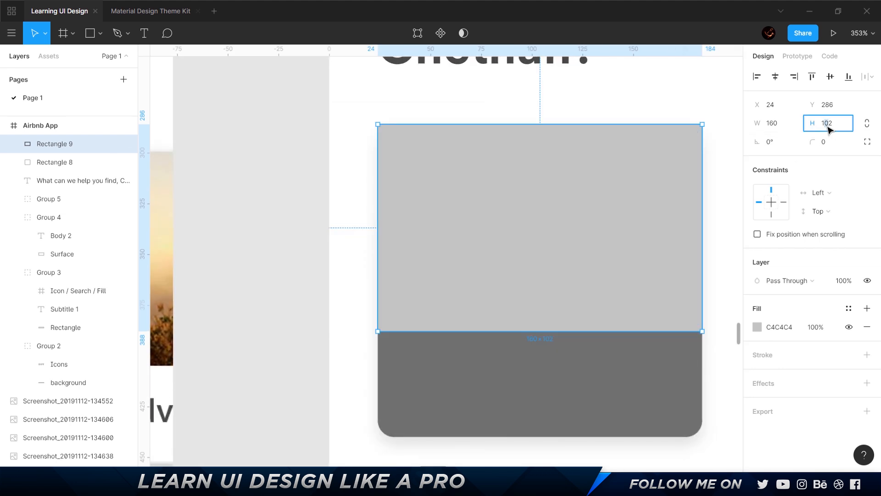
pyautogui.write('11562')
pyautogui.press('Return')
pyautogui.click(832, 129)
pyautogui.write('156')
pyautogui.press('Return')
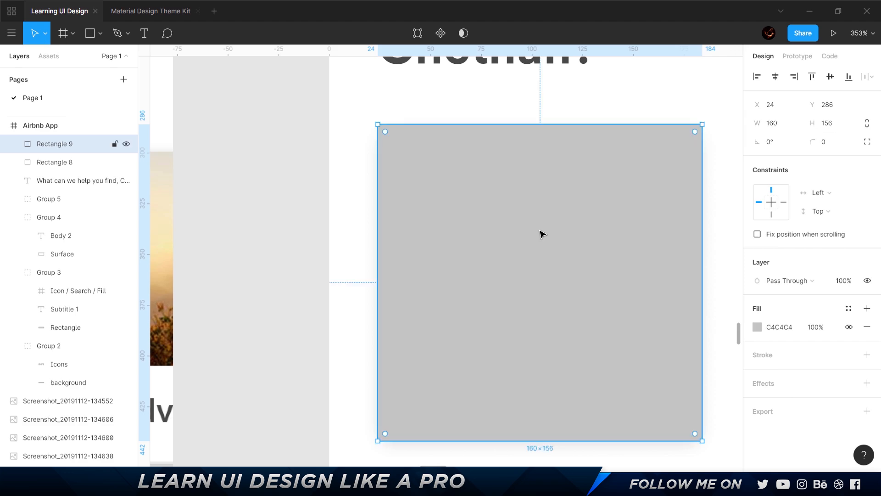
# - Check the layout inspector screenshot for the Stays card image's height
pyautogui.scroll(-2, 541, 232)
pyautogui.scroll(15, 542, 233)
pyautogui.scroll(-5, 542, 233)
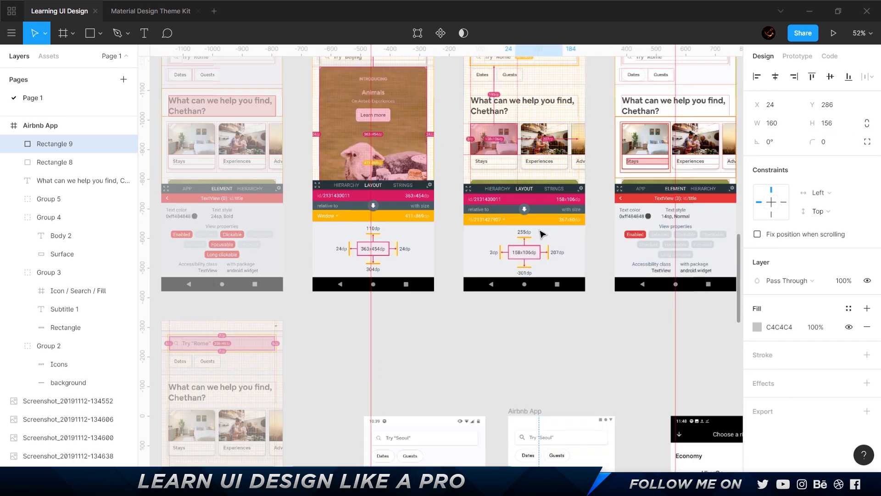
pyautogui.scroll(5, 513, 372)
pyautogui.scroll(-5, 514, 371)
pyautogui.scroll(-6, 521, 129)
pyautogui.scroll(-5, 521, 130)
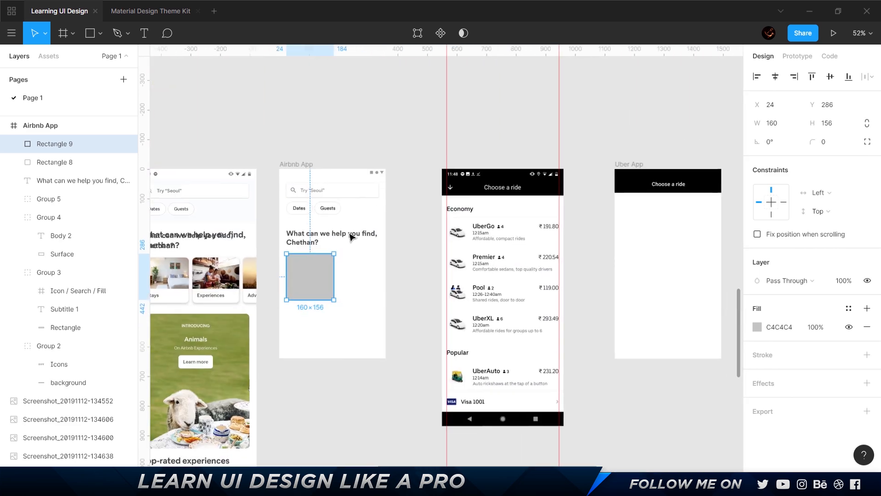
# - Set the image placeholder's height to 106
pyautogui.scroll(5, 295, 293)
pyautogui.click(835, 122)
pyautogui.write('10')
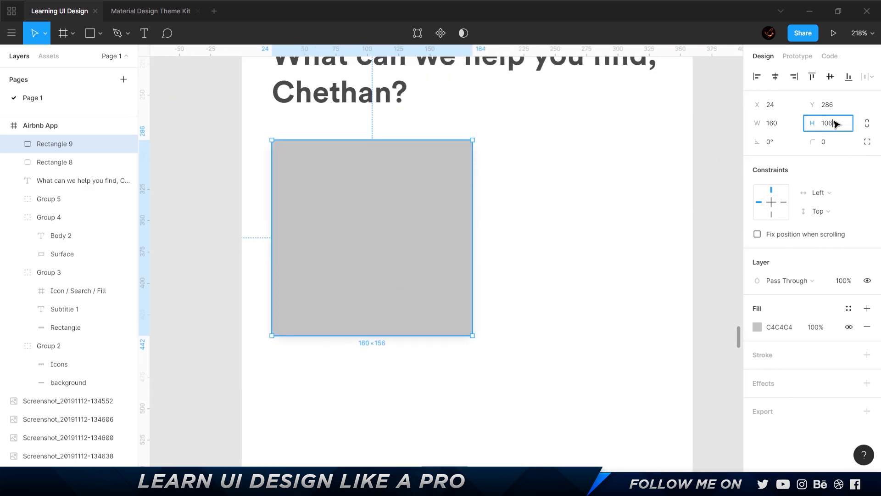
pyautogui.write('6')
pyautogui.press('Return')
pyautogui.scroll(3, 596, 143)
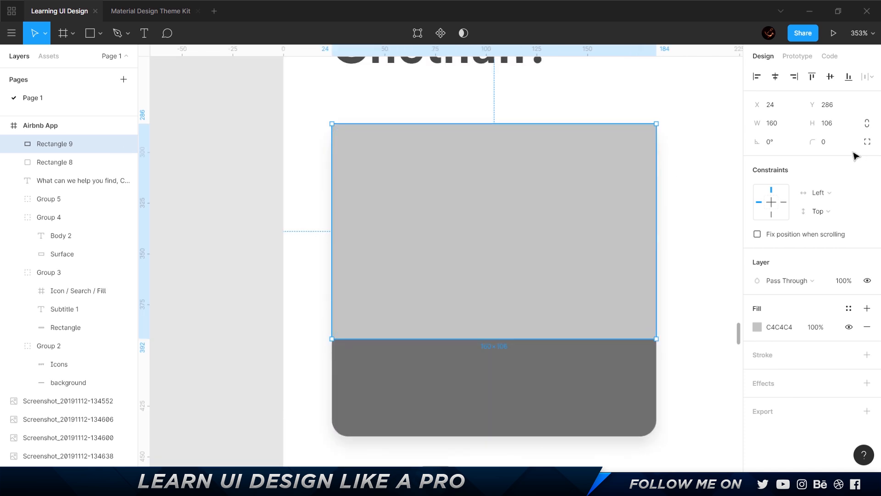
# - Enable independent corners on the image placeholder and set its top-left and top-right radii to 8
pyautogui.click(867, 143)
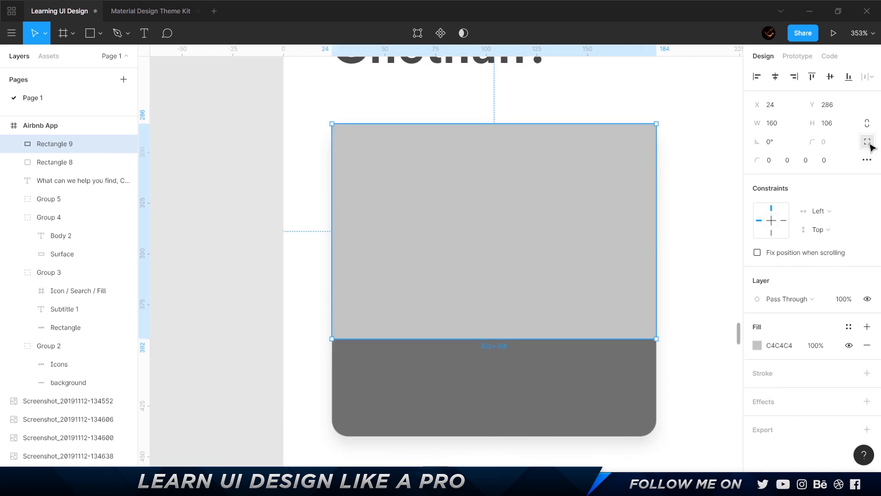
pyautogui.click(776, 166)
pyautogui.write('8')
pyautogui.click(790, 161)
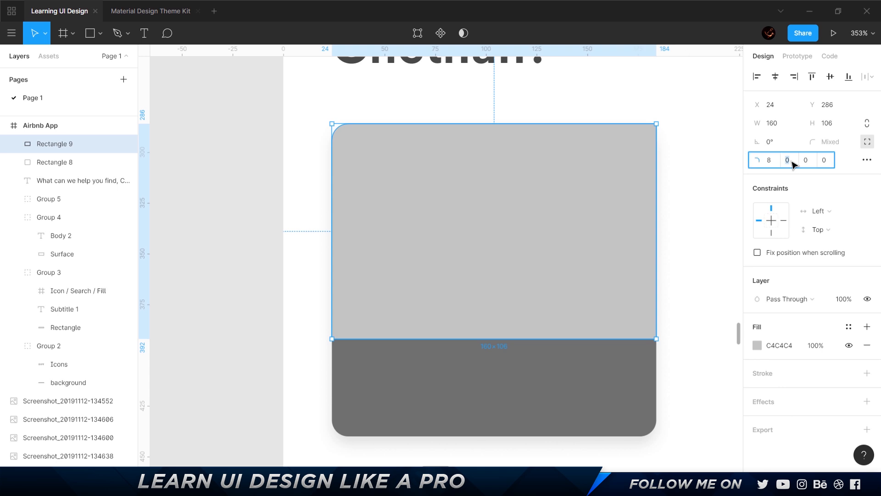
pyautogui.write('8')
pyautogui.press('Return')
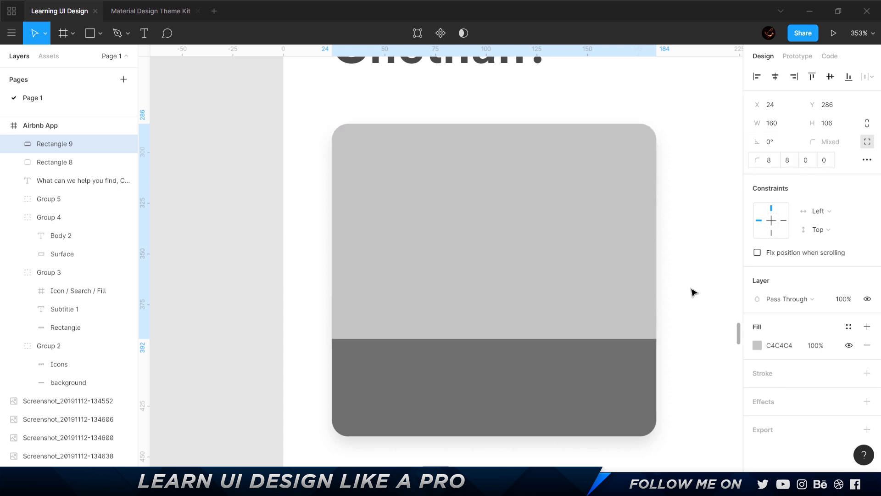
# - Try a bottom-right corner radius of 8 on the image placeholder, and reset it to 0
pyautogui.click(809, 161)
pyautogui.write('8')
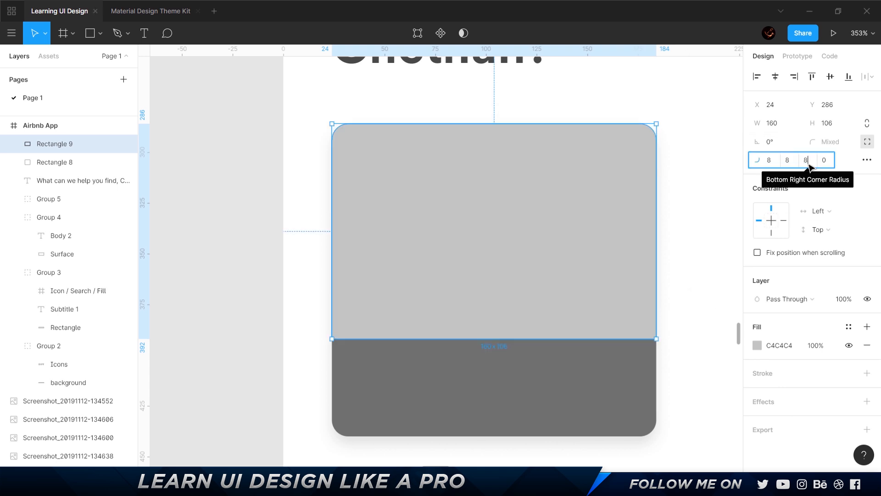
pyautogui.press('Return')
pyautogui.click(808, 161)
pyautogui.write('0')
pyautogui.press('Return')
# - Check the plugins available for the card's image placeholder and browse the Featured Plugins page
pyautogui.click(649, 98)
pyautogui.click(439, 171)
pyautogui.rightClick(435, 171)
pyautogui.click(452, 163)
pyautogui.rightClick(452, 164)
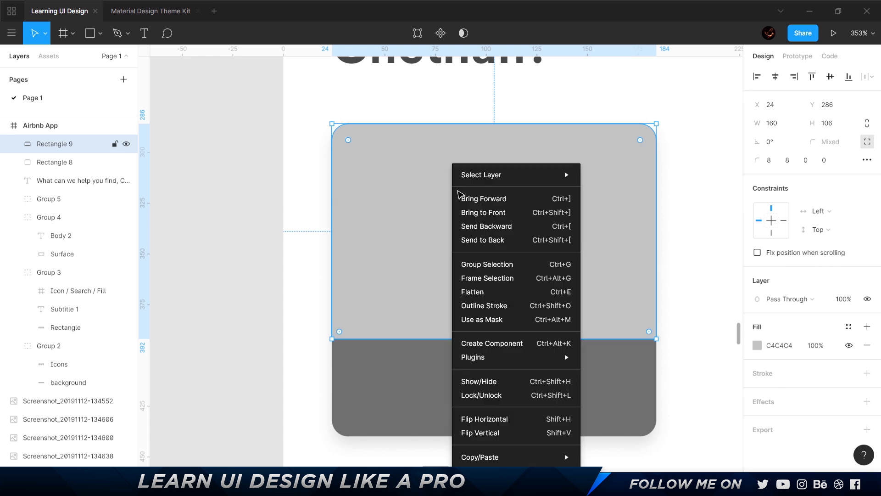
pyautogui.moveTo(540, 361)
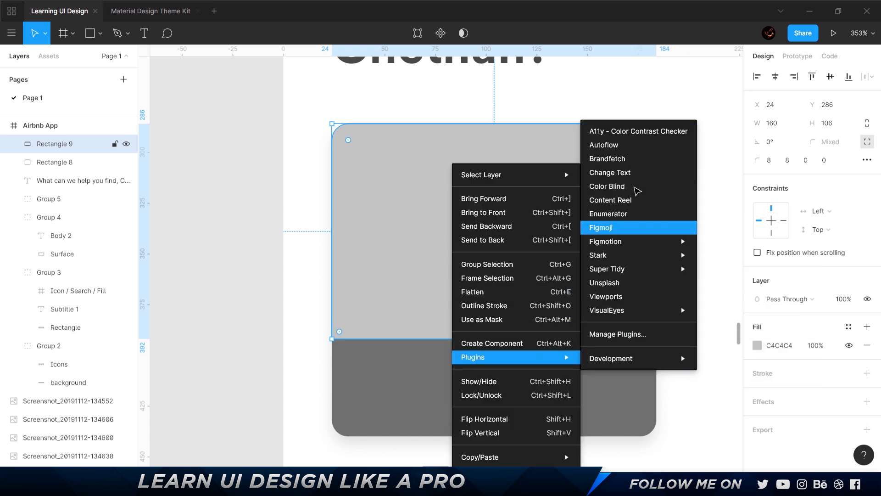
pyautogui.click(9, 12)
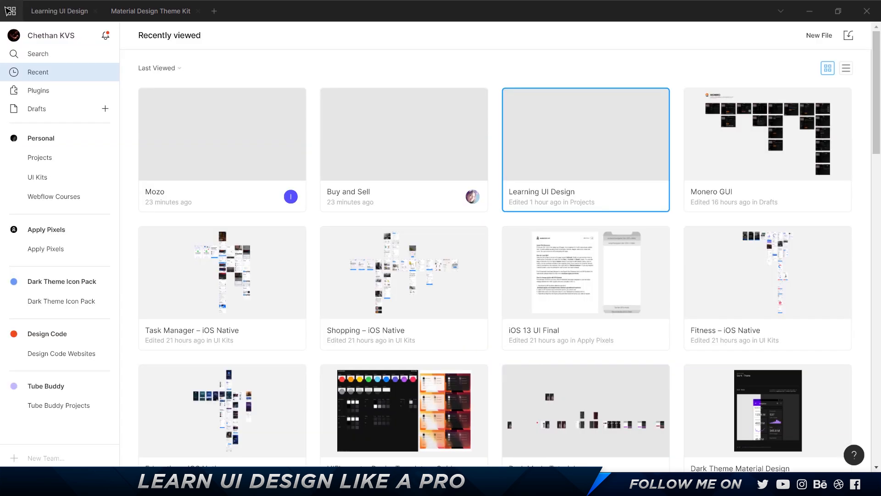
pyautogui.click(40, 95)
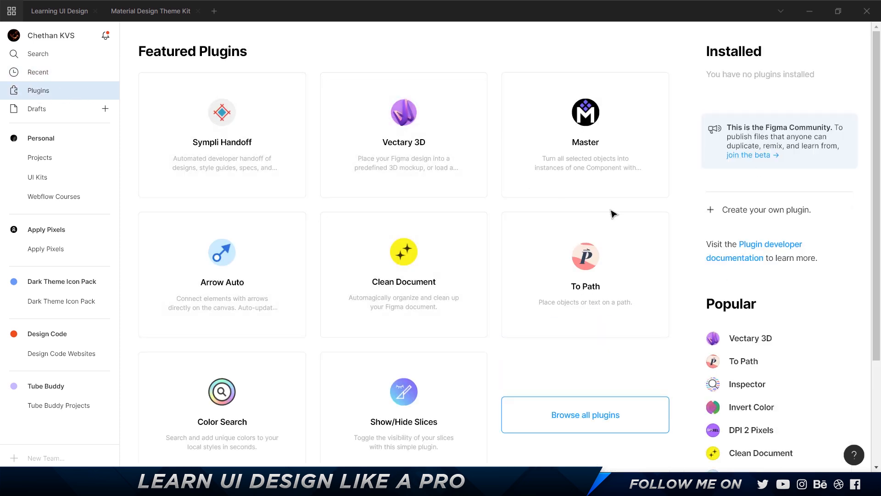
pyautogui.click(142, 11)
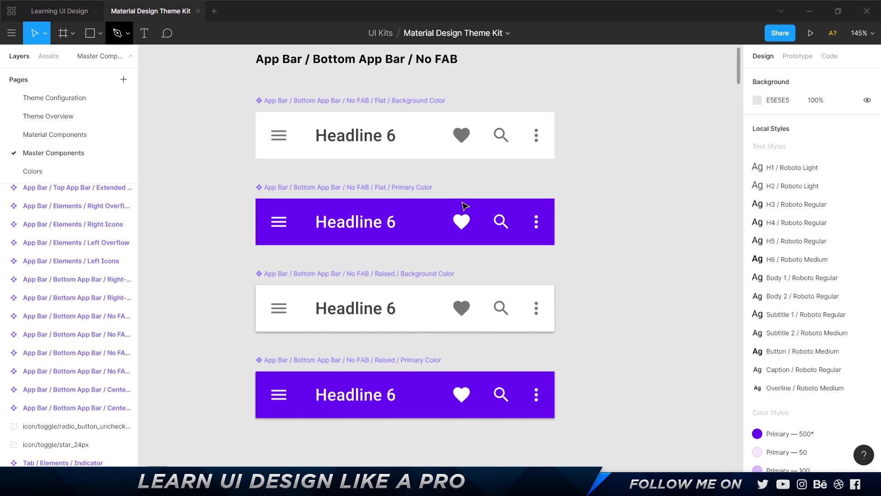
# - Return to the Learning UI Design file and run the Unsplash plugin for the image placeholder
pyautogui.click(59, 11)
pyautogui.click(464, 188)
pyautogui.rightClick(462, 188)
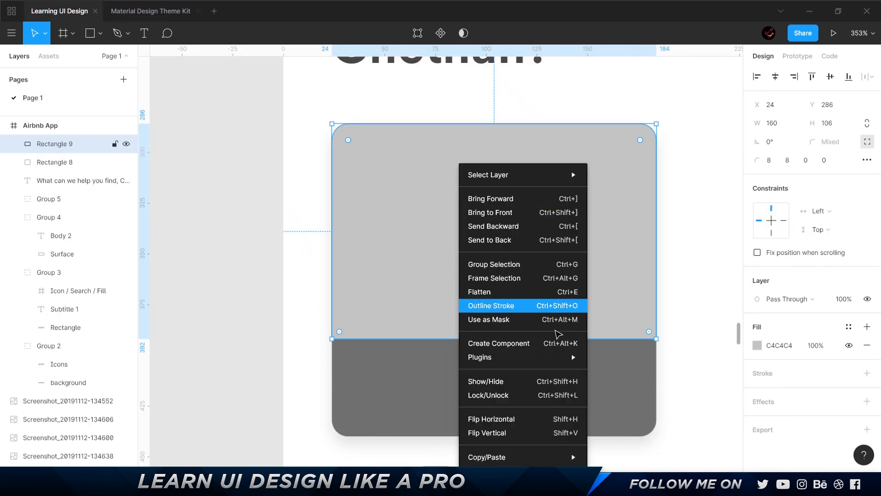
pyautogui.moveTo(541, 357)
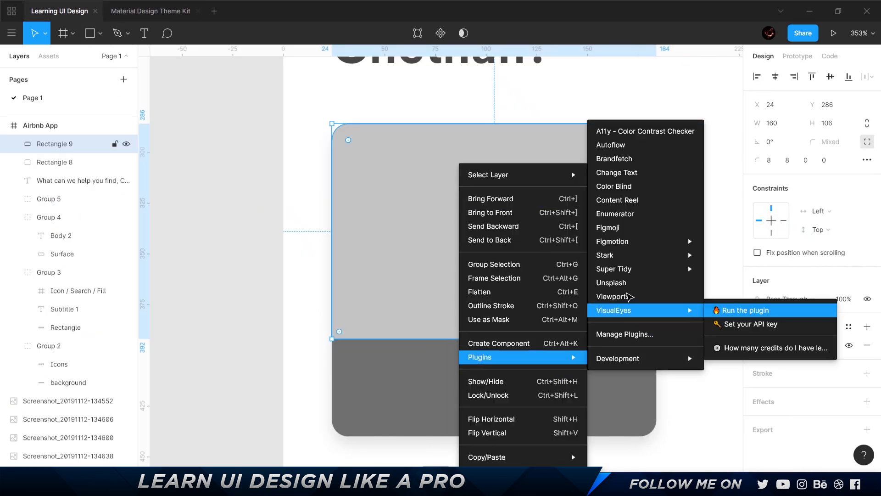
pyautogui.press('Escape')
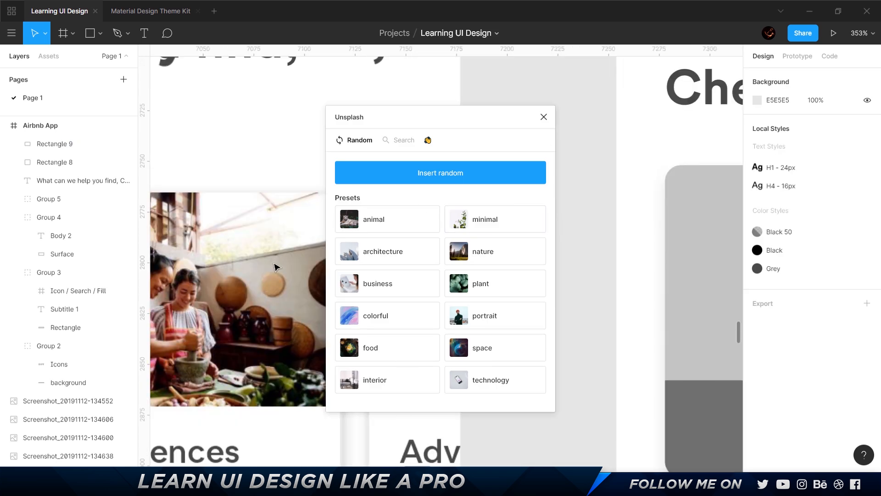
# - Compare the reference card photos and search Unsplash for interior images
pyautogui.hscroll(-10, 596, 238)
pyautogui.scroll(3, 547, 256)
pyautogui.hscroll(10, 546, 255)
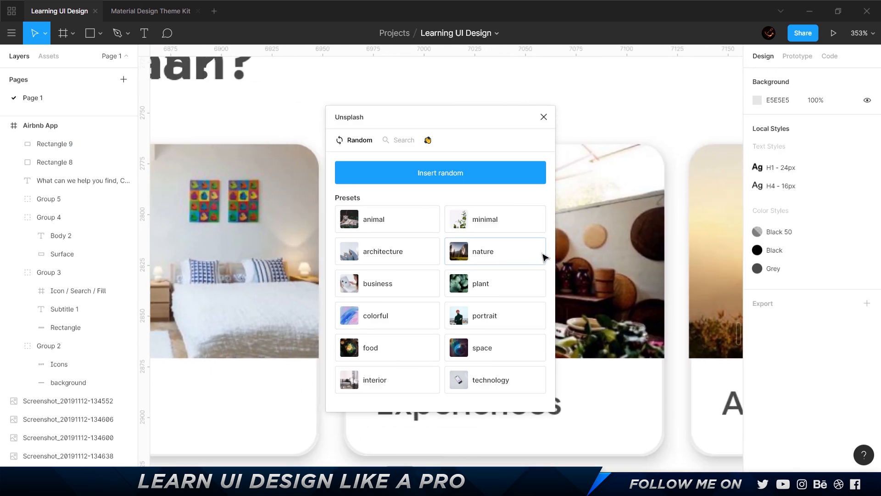
pyautogui.hscroll(5, 265, 303)
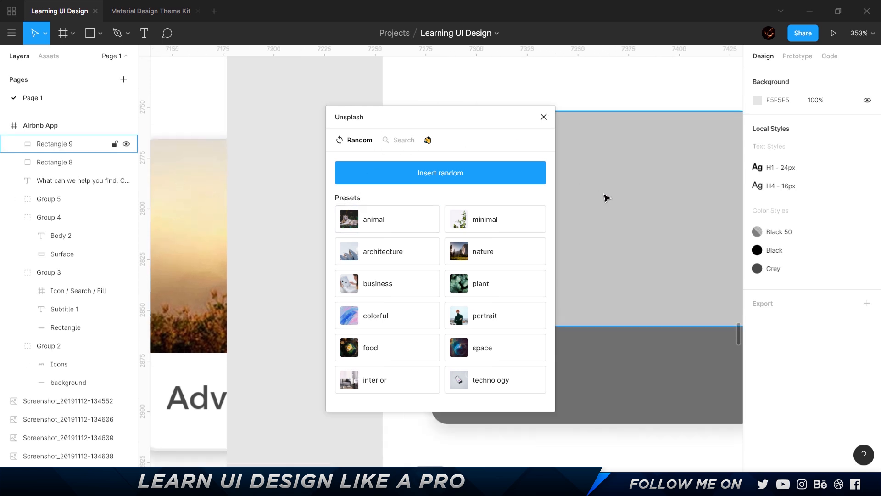
pyautogui.click(404, 140)
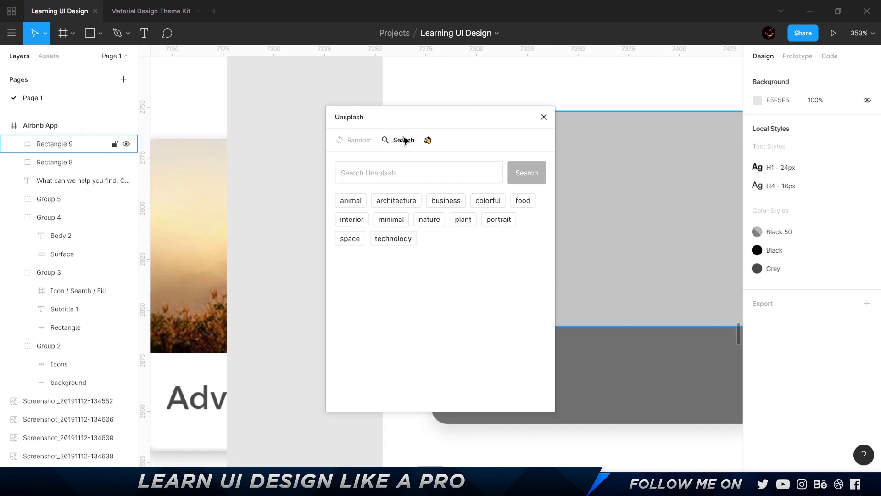
pyautogui.click(385, 178)
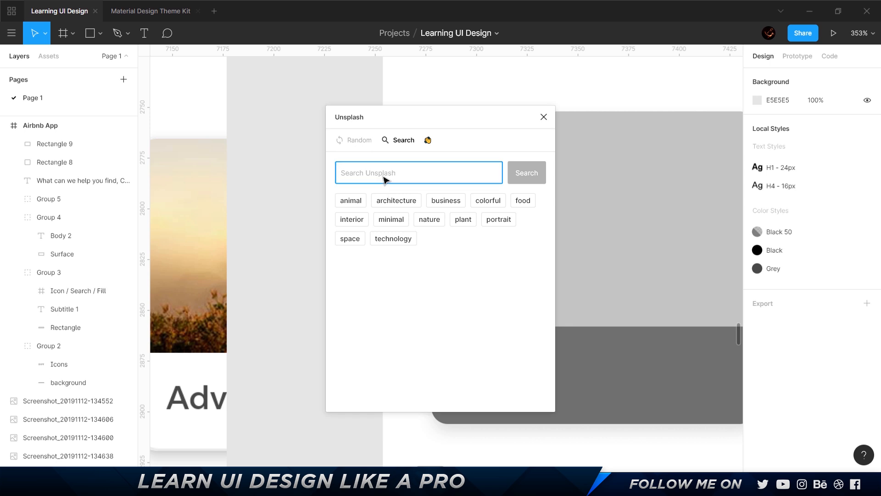
pyautogui.click(357, 220)
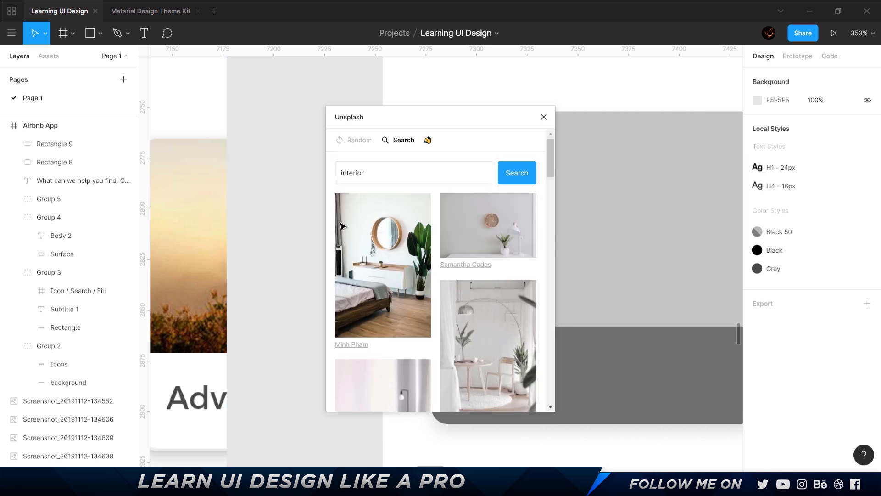
# - Fill the image placeholder with the bedroom photo showing a round mirror and white dresser, and close the Unsplash plugin
pyautogui.click(632, 200)
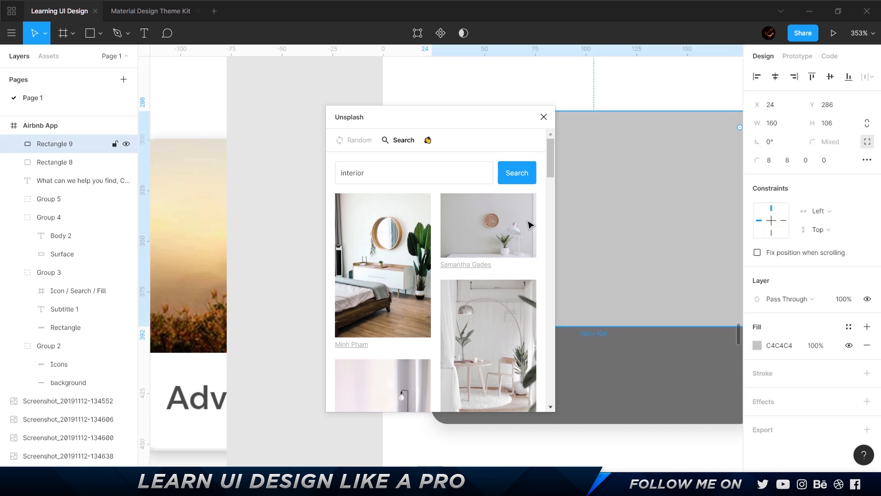
pyautogui.click(393, 255)
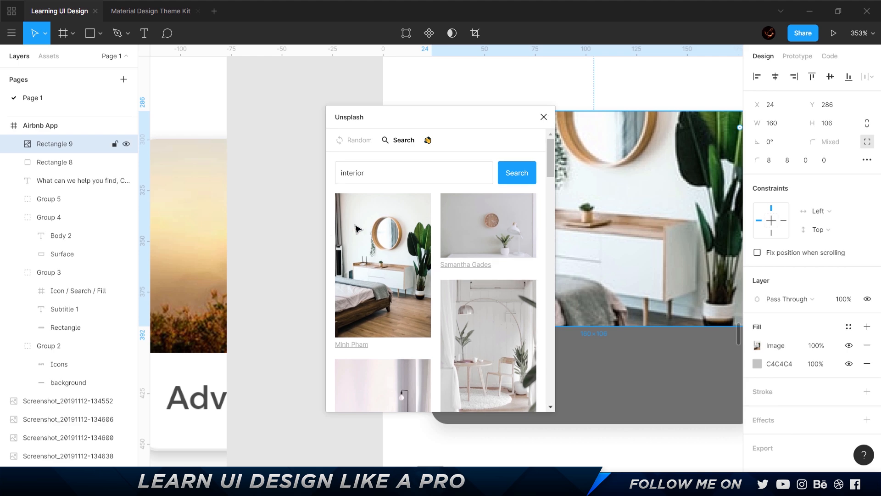
pyautogui.click(304, 230)
pyautogui.scroll(-5, 305, 229)
pyautogui.click(543, 118)
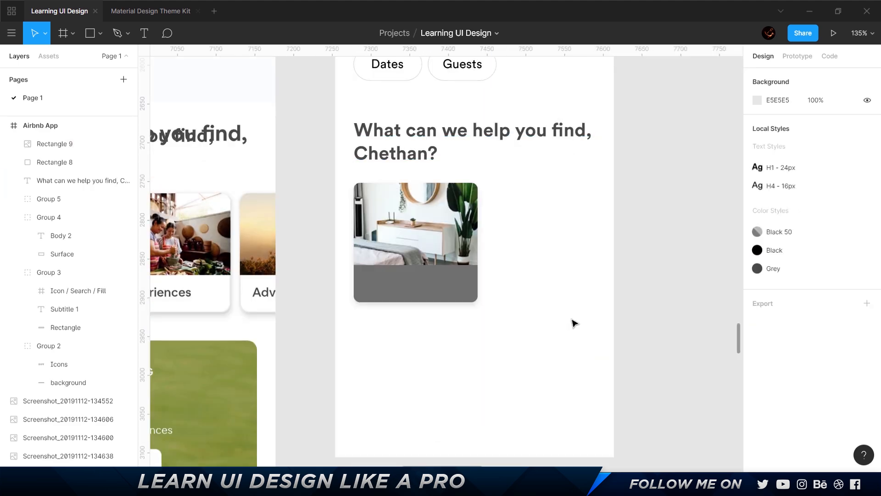
# - Set the fill of the card's background rectangle to FFFFFF
pyautogui.hscroll(-5, 466, 349)
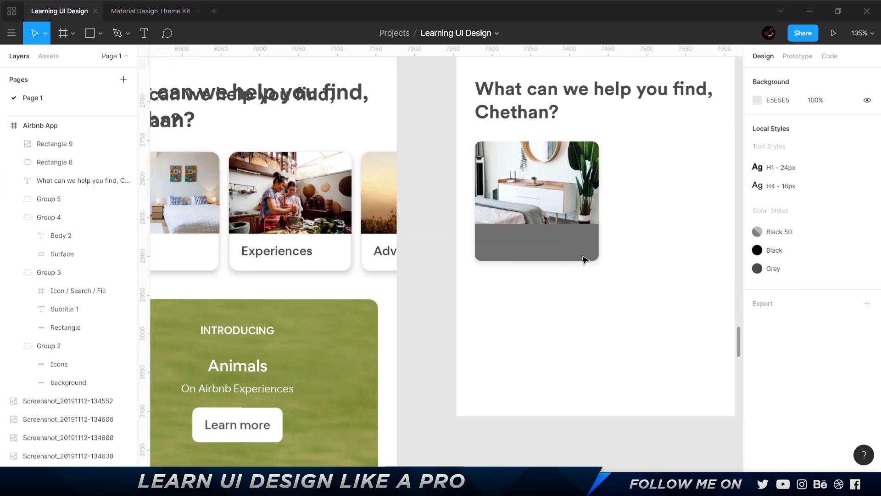
pyautogui.click(584, 257)
pyautogui.click(757, 327)
pyautogui.write('ffffff')
pyautogui.press('Return')
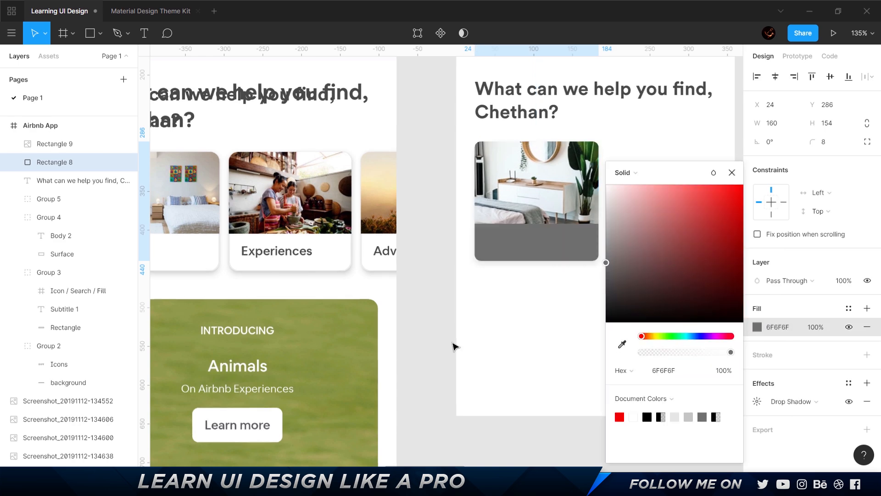
pyautogui.click(483, 353)
# - Examine the element inspector screenshot for the Stays label's text color, size and style
pyautogui.scroll(8, 430, 250)
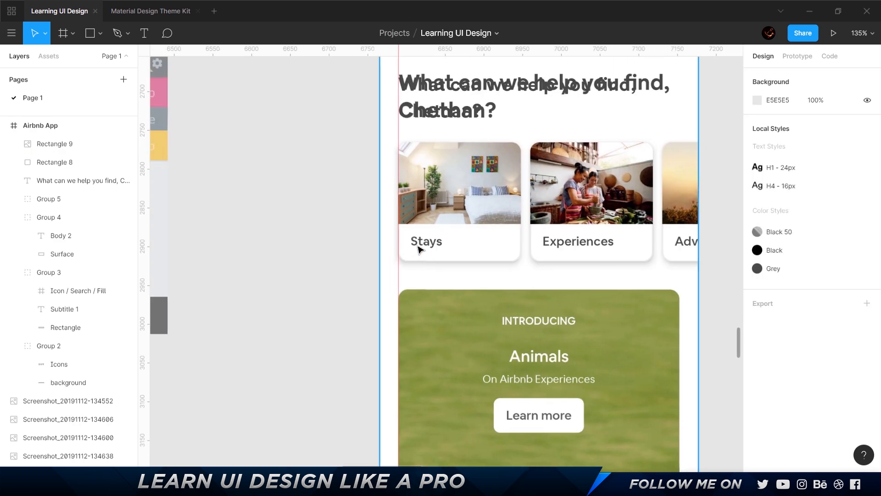
pyautogui.scroll(-10, 429, 251)
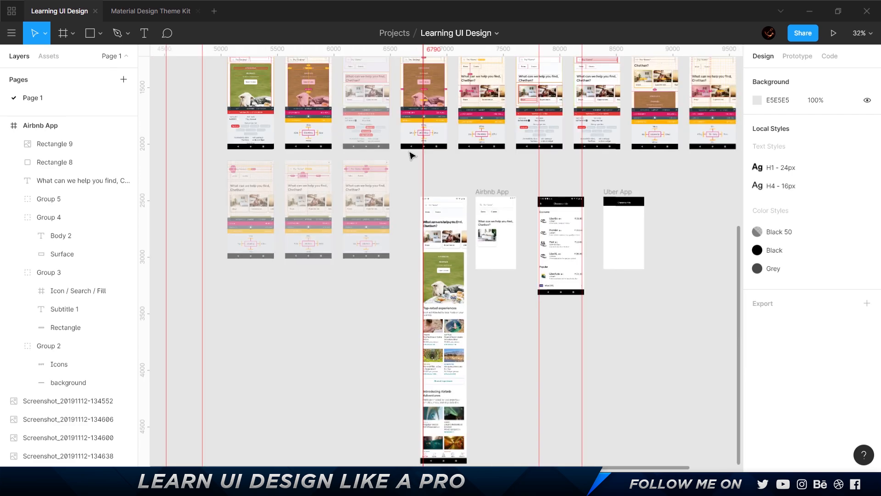
pyautogui.scroll(3, 423, 235)
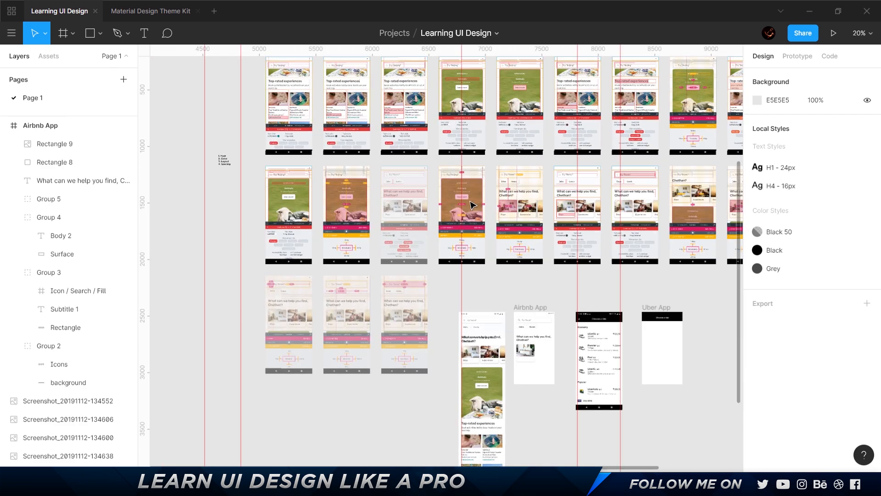
pyautogui.scroll(5, 614, 275)
pyautogui.hscroll(5, 504, 270)
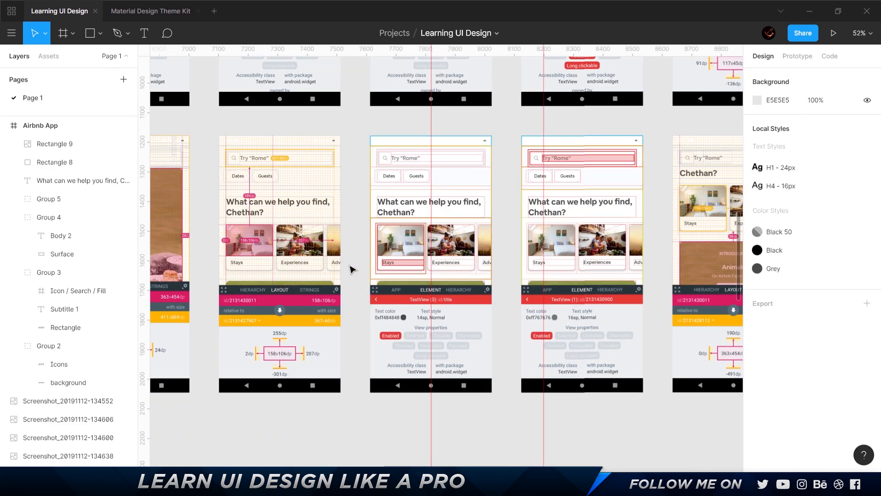
pyautogui.scroll(6, 381, 276)
pyautogui.click(480, 309)
# - Add the text label "Stays" in the white area below the card's photo
pyautogui.scroll(-5, 370, 273)
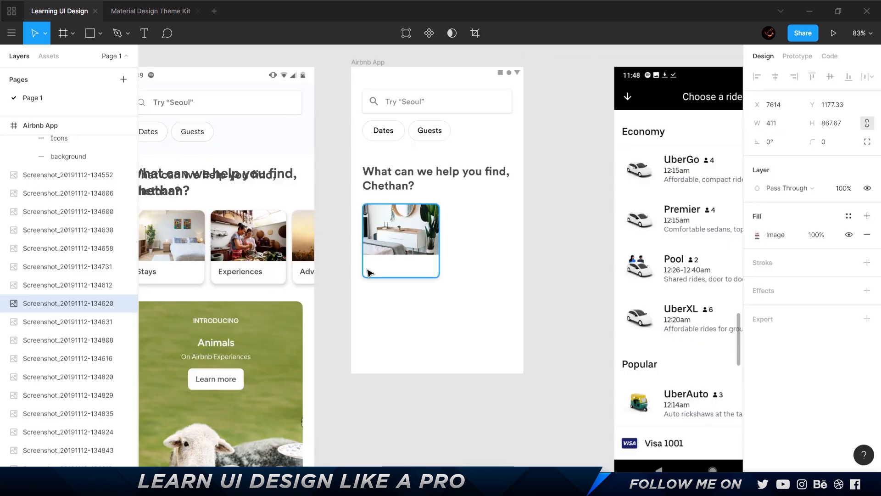
pyautogui.scroll(3, 367, 274)
pyautogui.press('t')
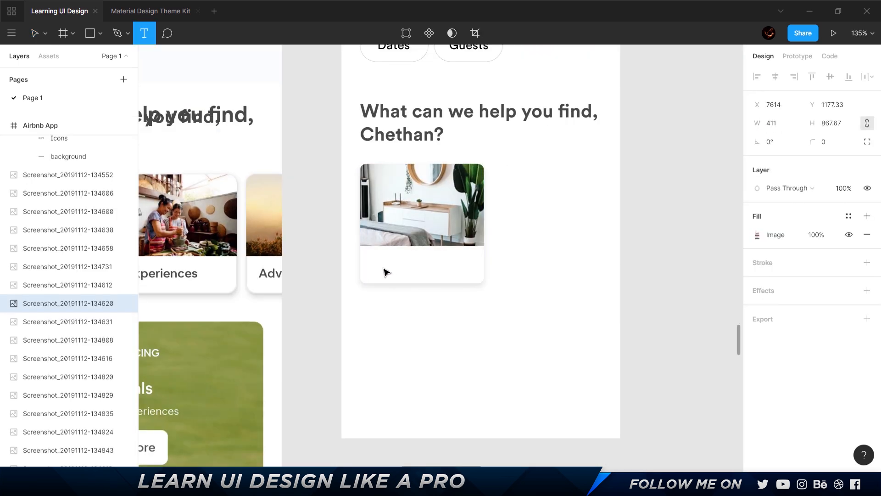
pyautogui.click(378, 268)
pyautogui.write('Stay')
pyautogui.press('Escape')
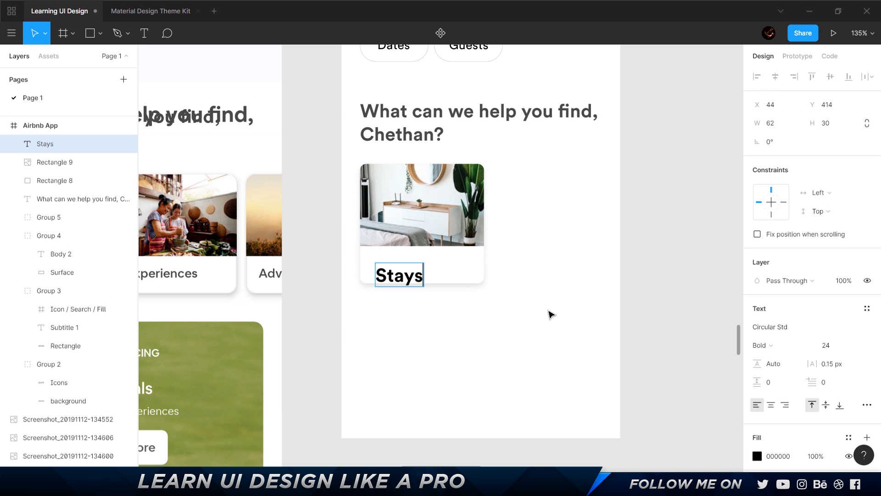
# - Set the Stays label's font weight to Book and its size to 14
pyautogui.click(759, 346)
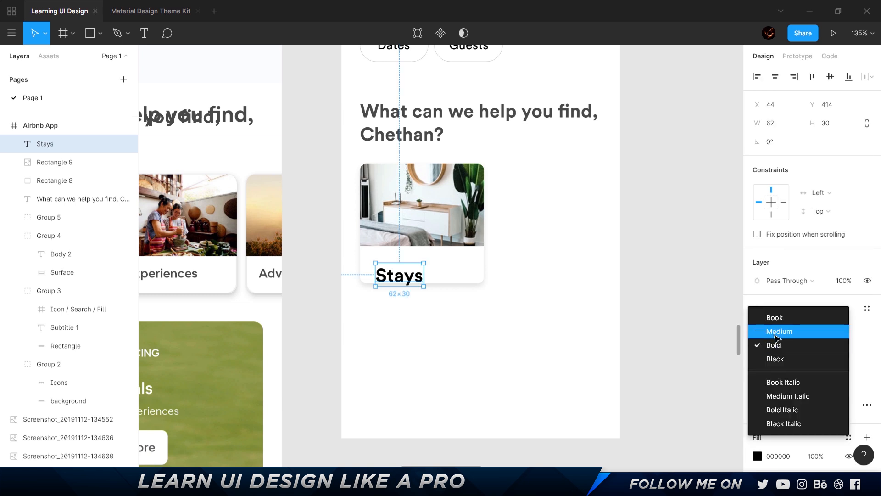
pyautogui.click(775, 332)
pyautogui.click(772, 342)
pyautogui.click(771, 332)
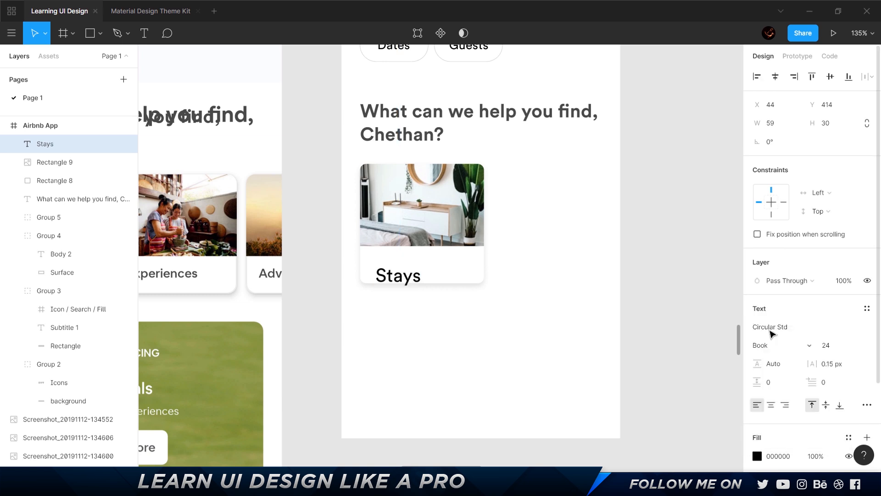
pyautogui.click(832, 350)
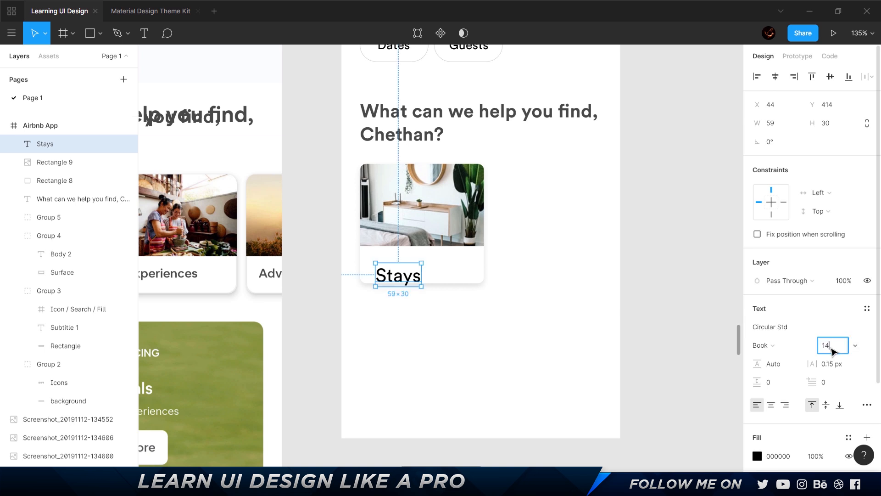
pyautogui.press('Return')
# - Give the Stays label a 000000 fill at 60% opacity
pyautogui.click(758, 455)
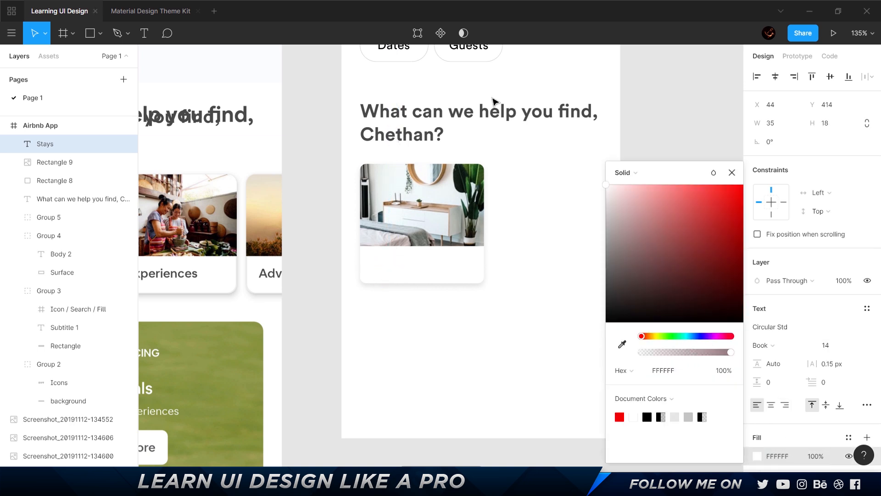
pyautogui.moveTo(642, 293); pyautogui.dragTo(444, 431)
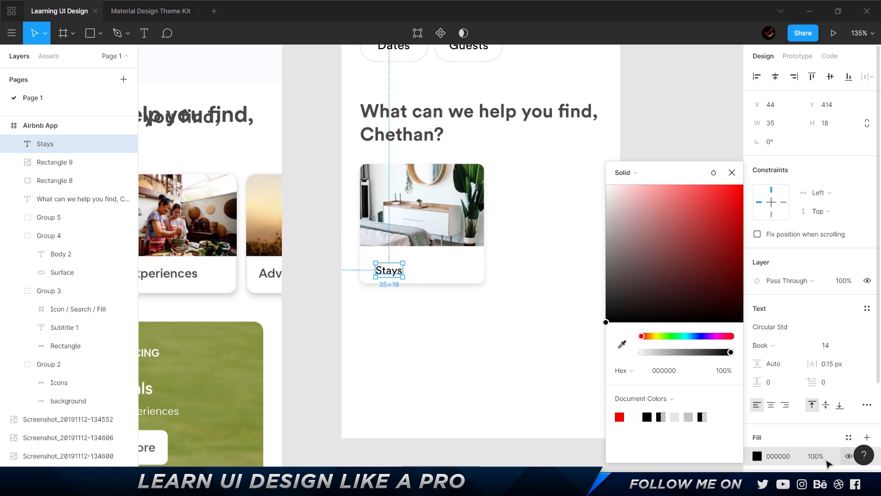
pyautogui.click(817, 456)
pyautogui.write('60')
pyautogui.press('Return')
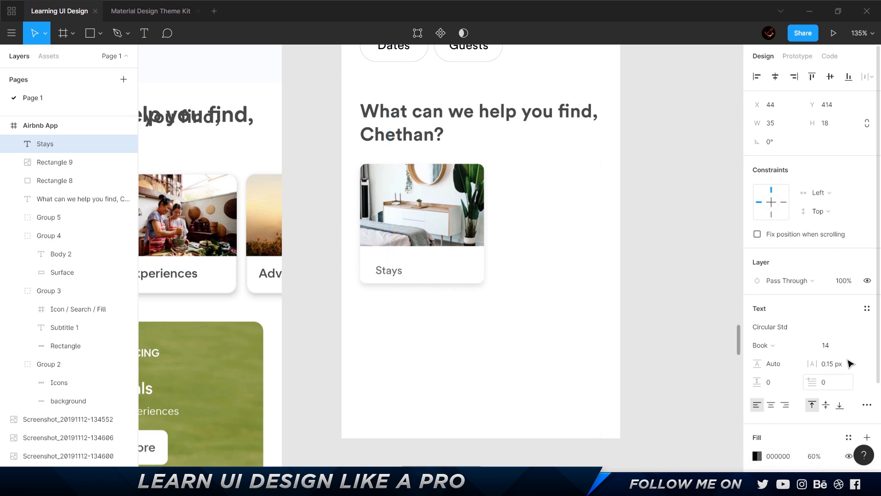
pyautogui.scroll(-2, 865, 371)
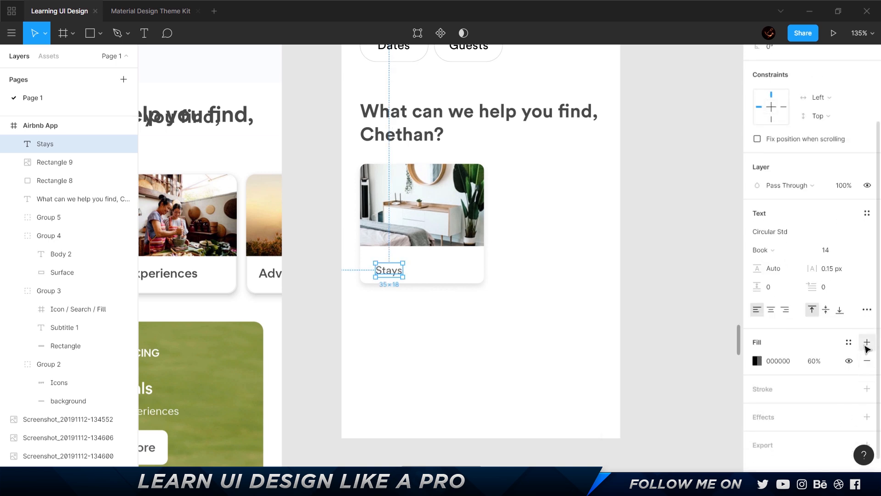
pyautogui.click(860, 366)
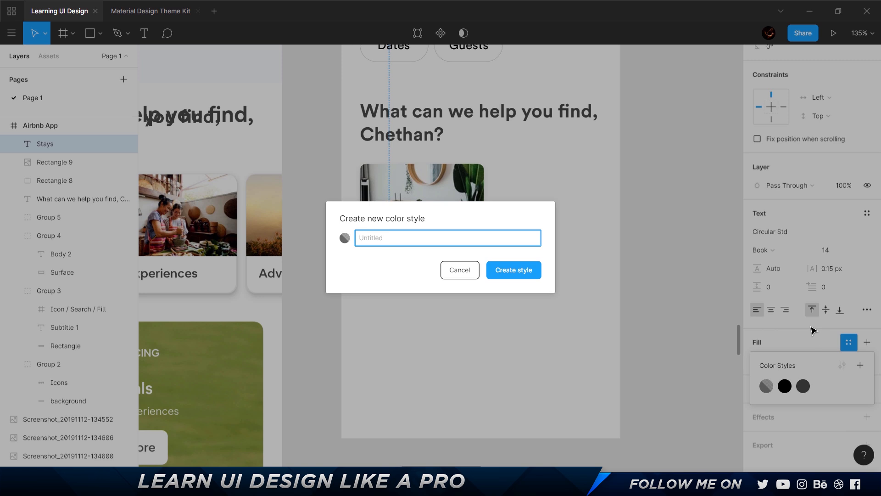
pyautogui.press('Escape')
pyautogui.click(860, 365)
pyautogui.press('Escape')
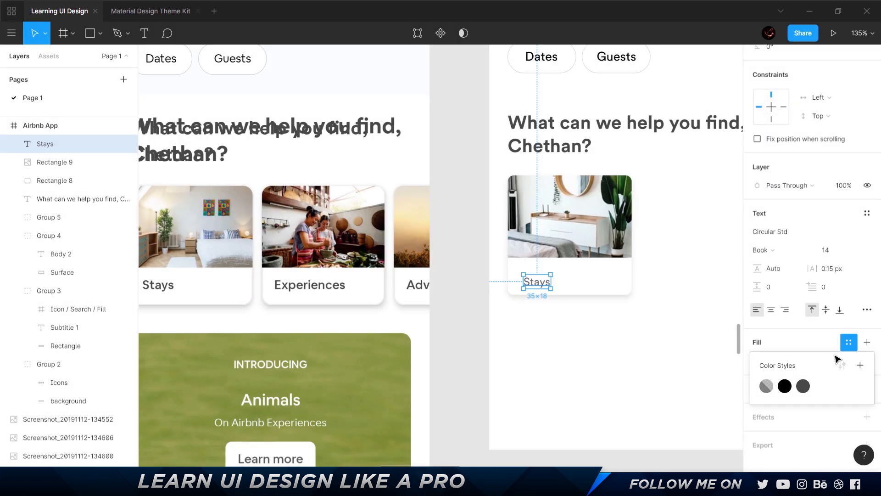
pyautogui.press('Escape')
# - Set the Stays label's fill to 484848 at 100% opacity
pyautogui.click(802, 361)
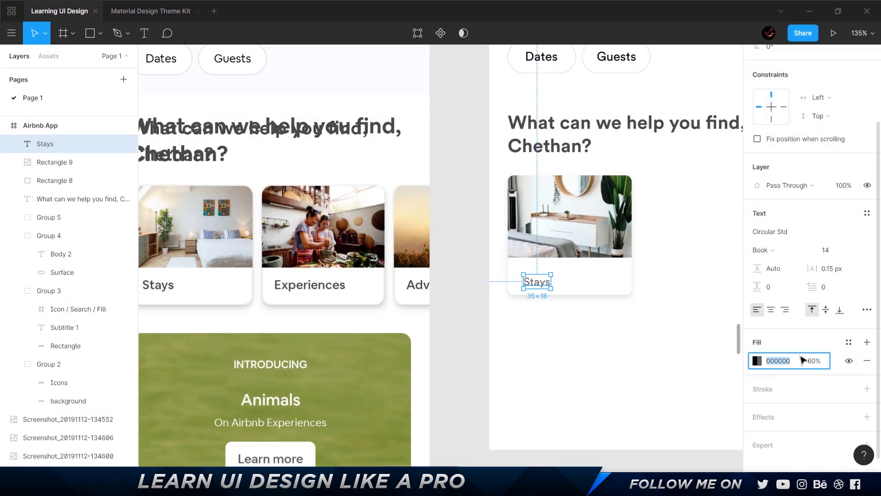
pyautogui.press('Return')
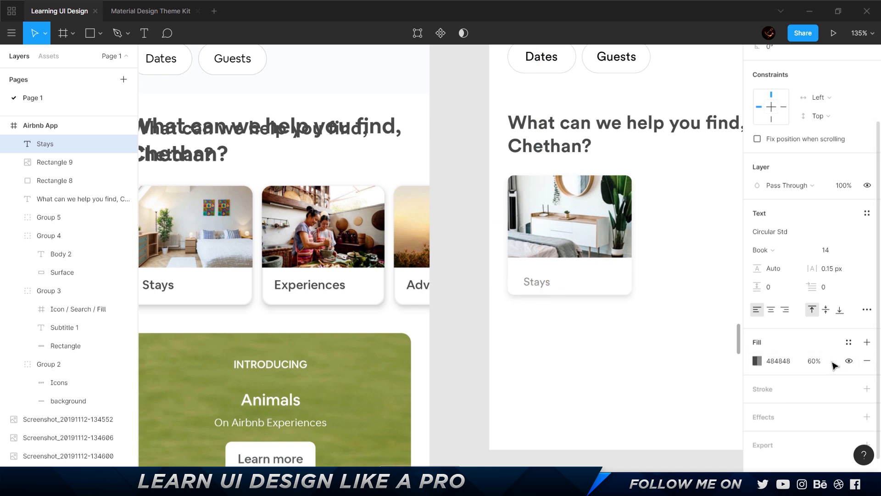
pyautogui.click(824, 362)
pyautogui.write('100')
pyautogui.press('Return')
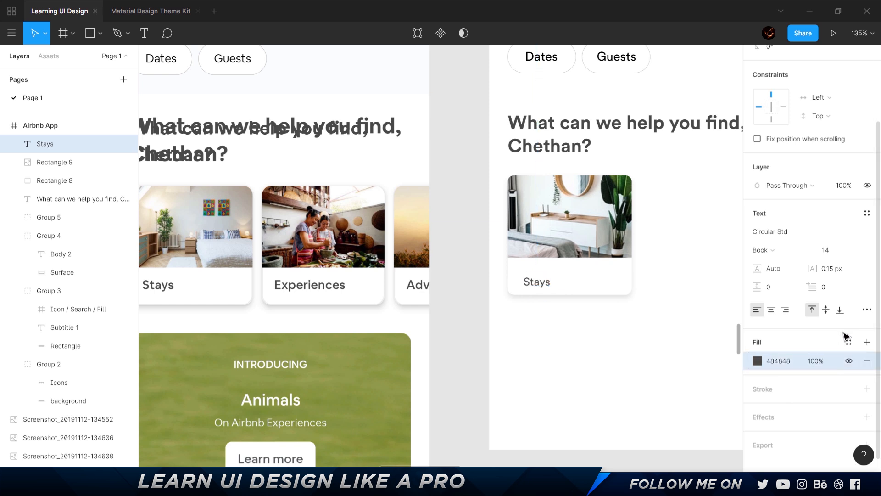
# - Save the Stays label's fill as a color style named "Grey 2"
pyautogui.click(850, 343)
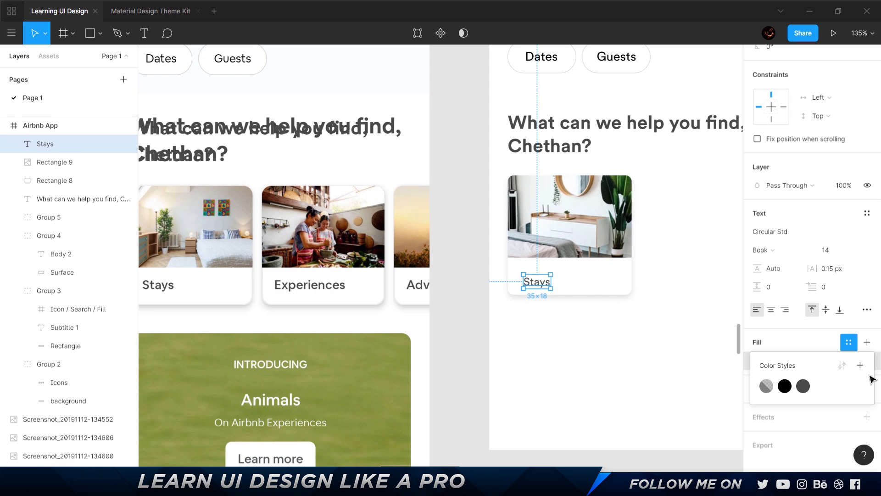
pyautogui.click(861, 366)
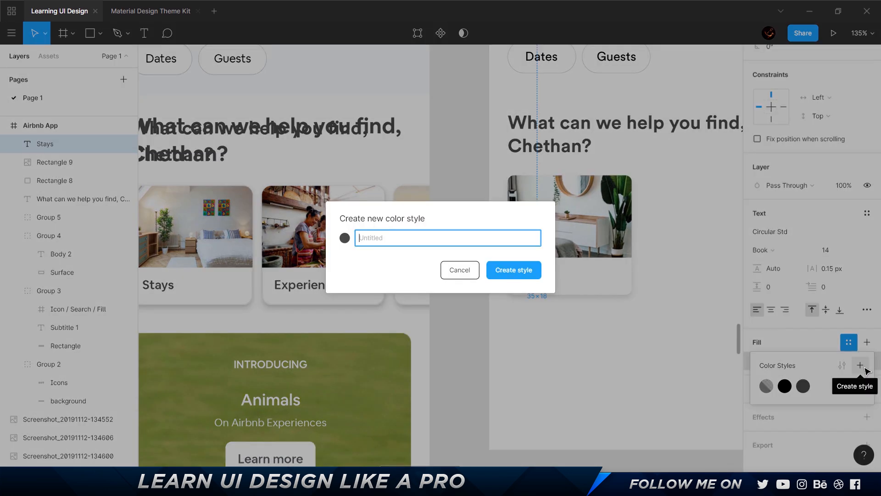
pyautogui.write('Grey 2')
pyautogui.press('Return')
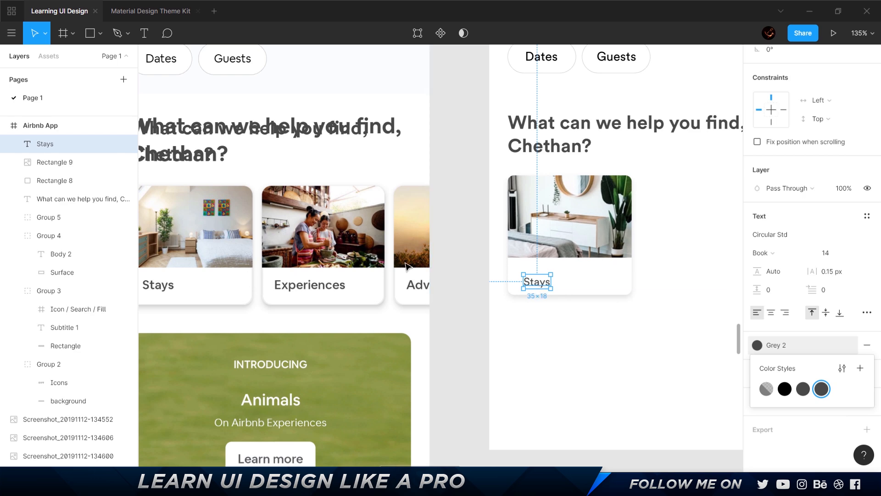
# - Compare the Stays label with the reference card and nudge it right to X 40
pyautogui.hscroll(-4, 277, 290)
pyautogui.keyDown('ctrl'); pyautogui.scroll(5, 303, 278); pyautogui.keyUp('ctrl')
pyautogui.keyDown('ctrl'); pyautogui.scroll(-8, 305, 277); pyautogui.keyUp('ctrl')
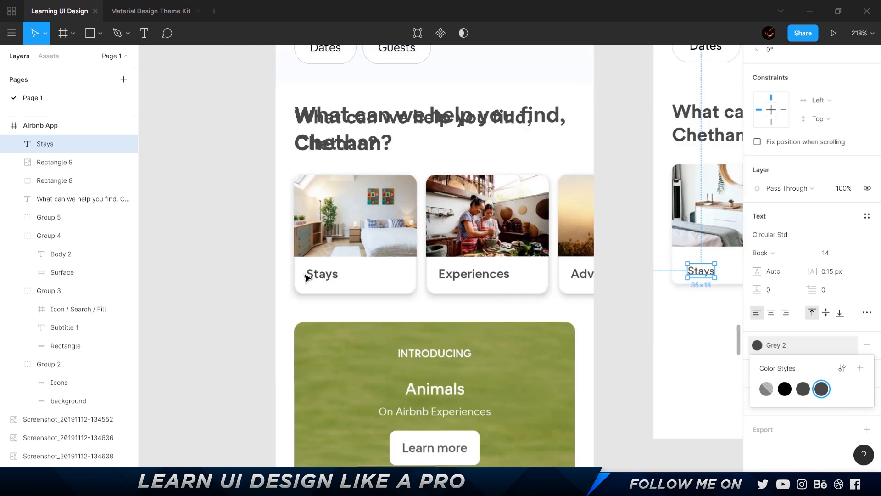
pyautogui.keyDown('ctrl'); pyautogui.scroll(7, 554, 279); pyautogui.keyUp('ctrl')
pyautogui.keyDown('ctrl'); pyautogui.scroll(-3, 554, 279); pyautogui.keyUp('ctrl')
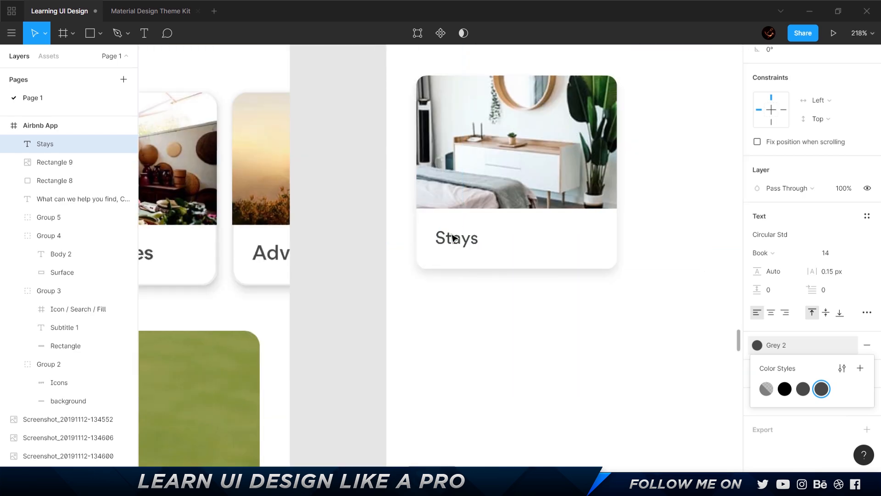
pyautogui.press('alt')
pyautogui.press('Right')
pyautogui.press('Right')
pyautogui.click(503, 277)
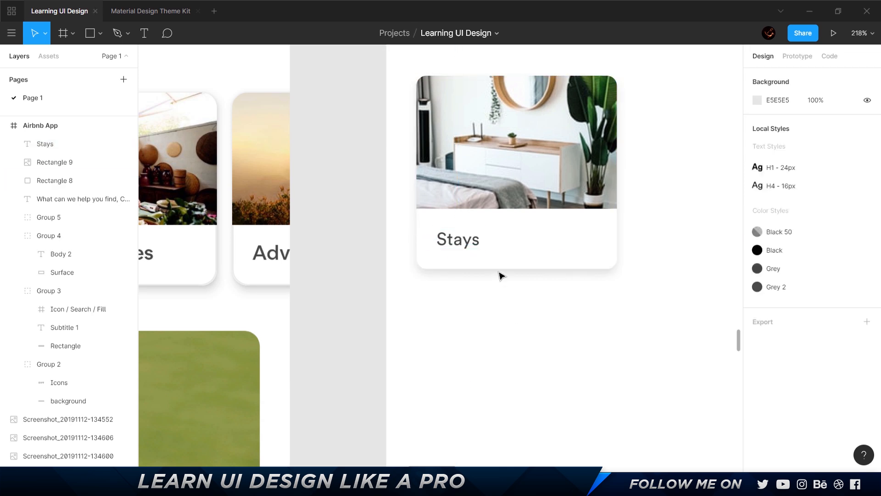
# - Set the Stays label's font weight to Medium to match the reference card's label
pyautogui.click(472, 240)
pyautogui.hscroll(-1, 631, 253)
pyautogui.hscroll(-5, 631, 252)
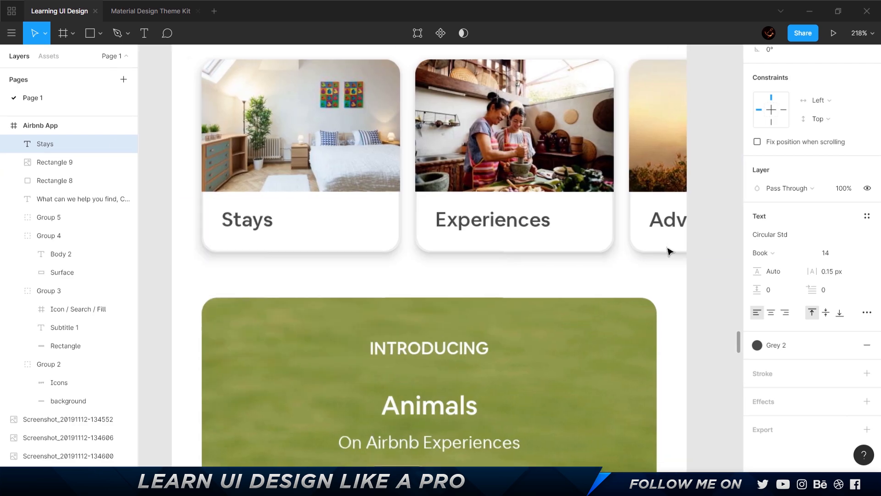
pyautogui.hscroll(4, 669, 250)
pyautogui.scroll(2, 354, 287)
pyautogui.hscroll(2, 597, 337)
pyautogui.scroll(1, 596, 336)
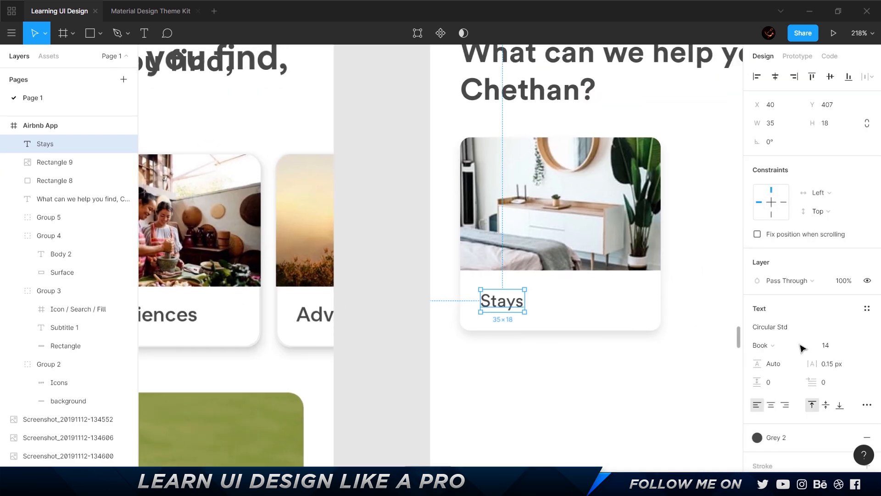
pyautogui.click(764, 346)
pyautogui.click(771, 358)
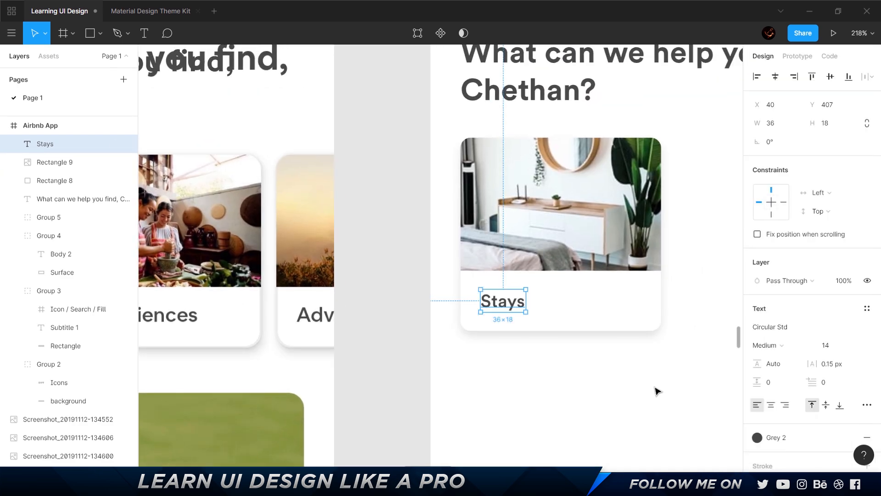
# - Save the Stays label's text formatting as a text style named "H4 - 14px"
pyautogui.click(867, 308)
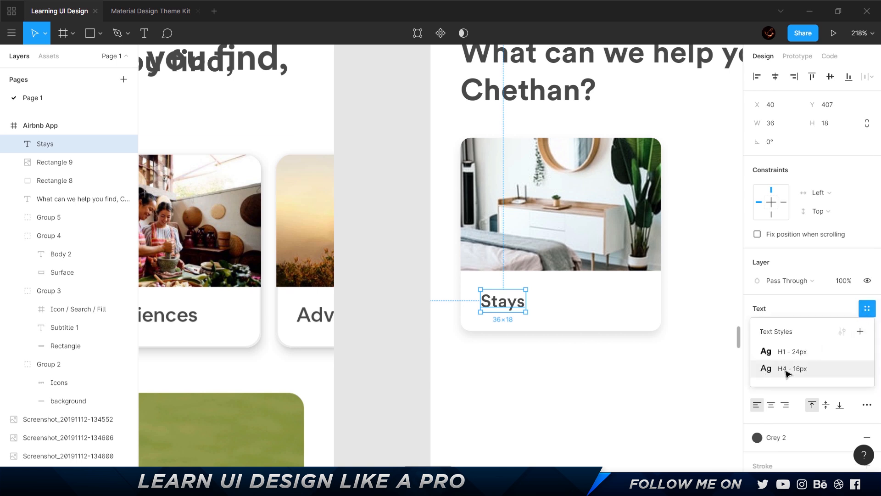
pyautogui.click(860, 331)
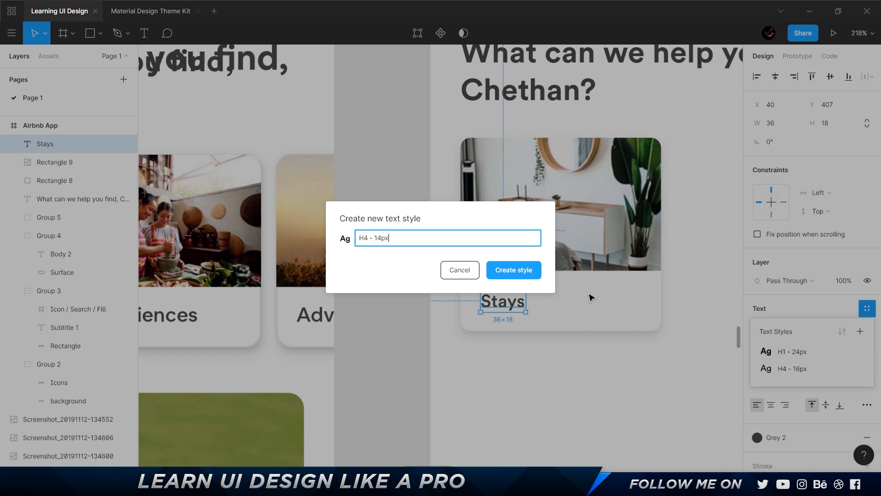
pyautogui.press('Return')
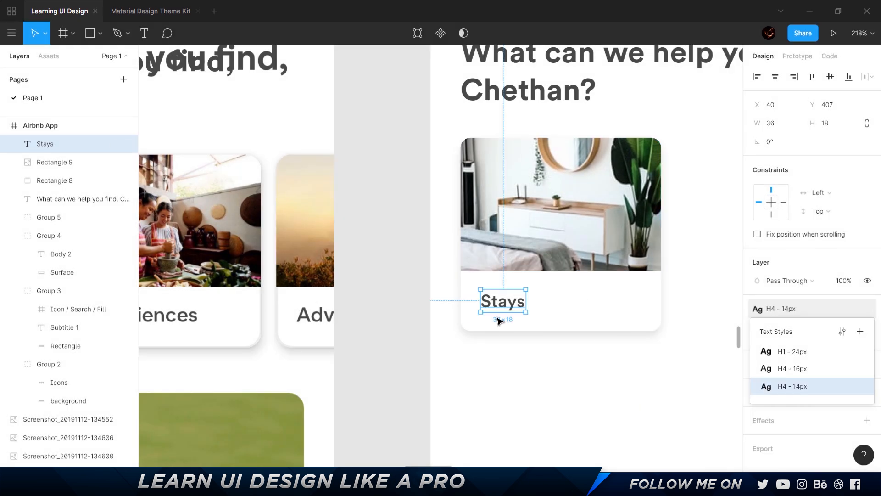
# - Rename the 16px text style to "H3 - 16px"
pyautogui.click(382, 283)
pyautogui.click(867, 185)
pyautogui.click(756, 72)
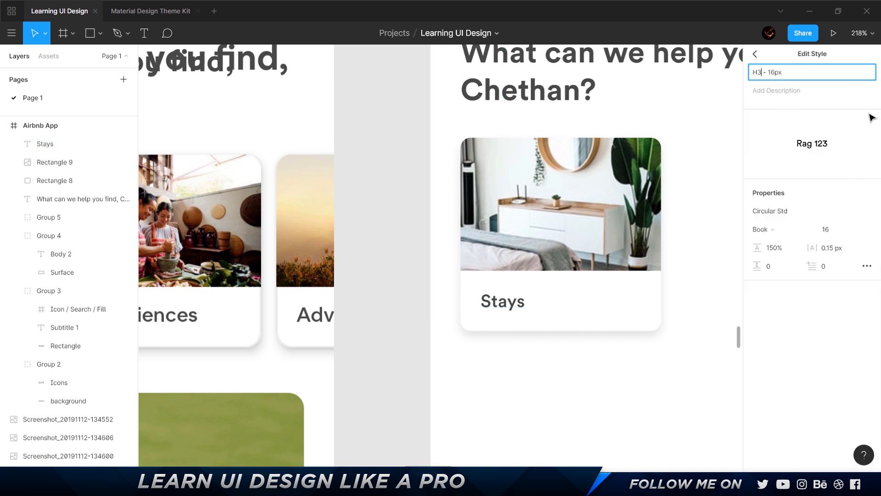
pyautogui.press('Escape')
# - Group the Stays card's photo, background and label, and place a copy of the group beside it
pyautogui.scroll(-5, 593, 397)
pyautogui.moveTo(621, 396); pyautogui.dragTo(538, 333)
pyautogui.hotkey('ctrl', 'g')
pyautogui.hscroll(2, 550, 330)
pyautogui.scroll(4, 538, 333)
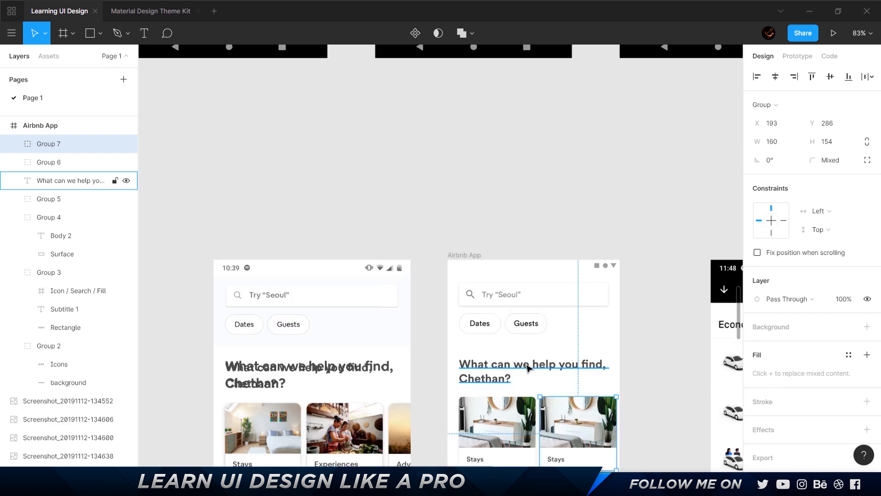
# - Nudge the copied card right to X 196, leaving a 12 px gap from the first card
pyautogui.scroll(-5, 528, 367)
pyautogui.scroll(5, 551, 323)
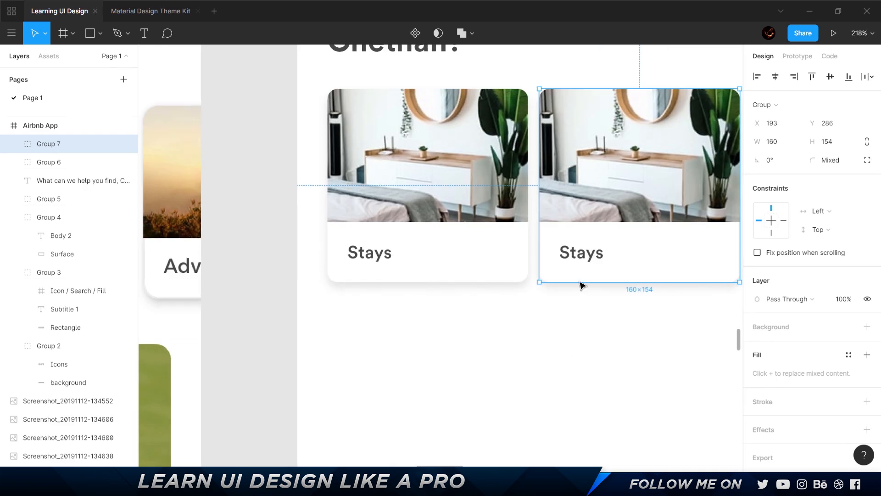
pyautogui.press('Right')
pyautogui.press('Right')
pyautogui.press('Right')
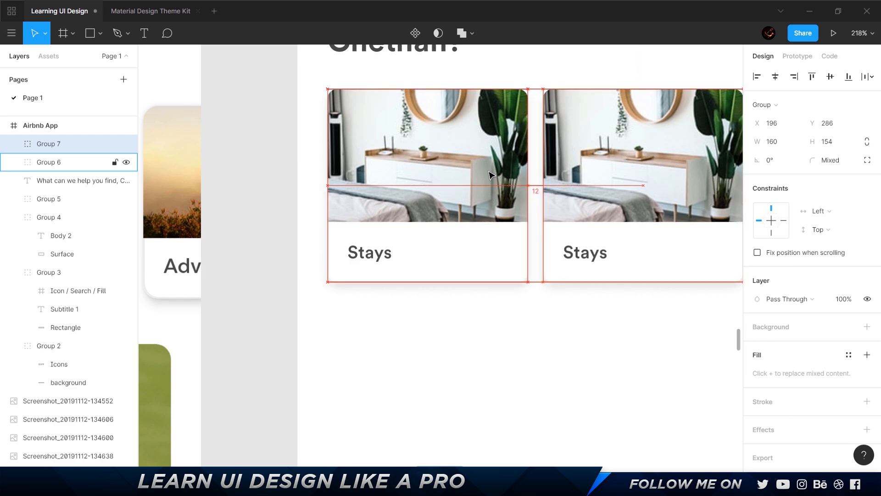
pyautogui.click(505, 381)
pyautogui.scroll(-5, 590, 357)
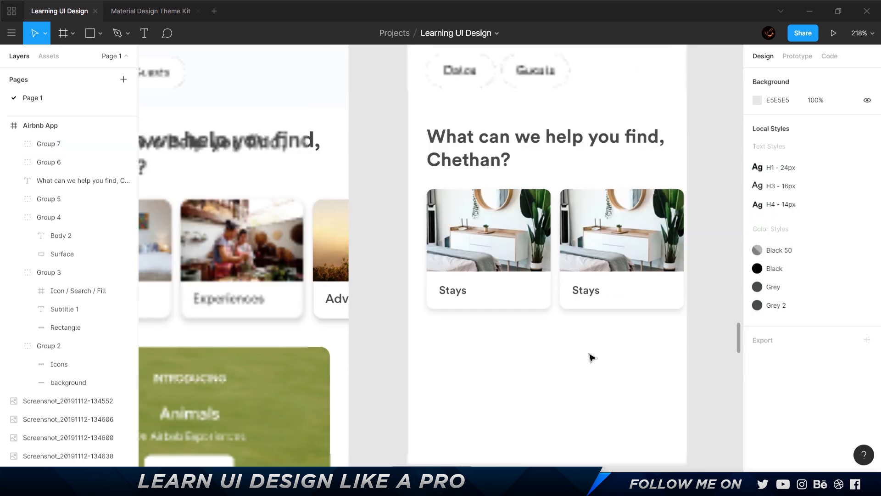
pyautogui.scroll(-5, 684, 353)
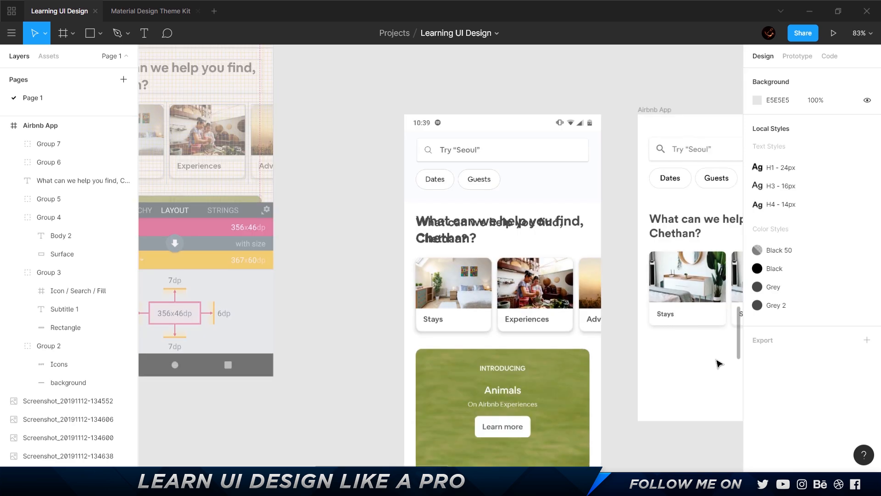
pyautogui.hscroll(3, 597, 351)
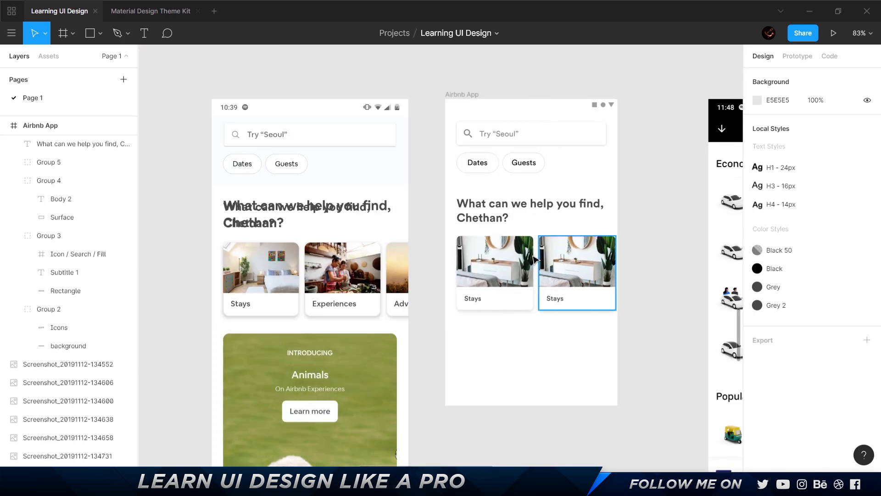
# - Try setting the Airbnb App frame's width to 411, the width of the reference screen
pyautogui.click(247, 107)
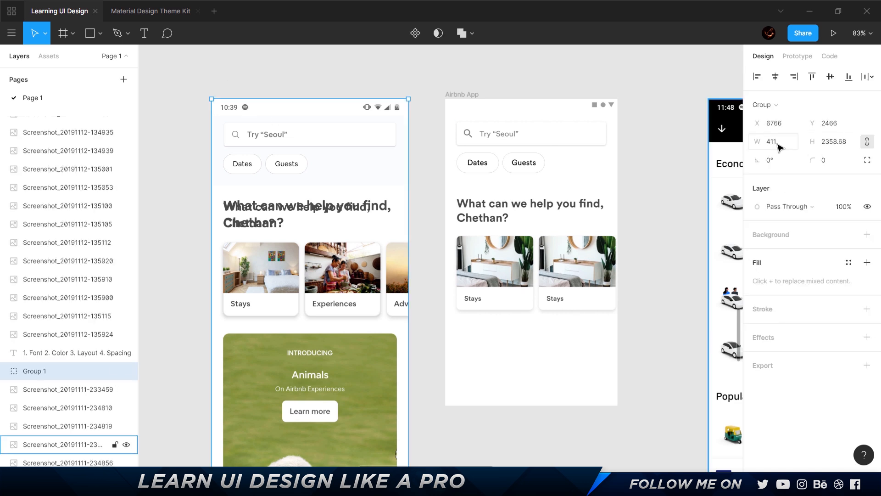
pyautogui.click(462, 95)
pyautogui.click(788, 145)
pyautogui.write('4')
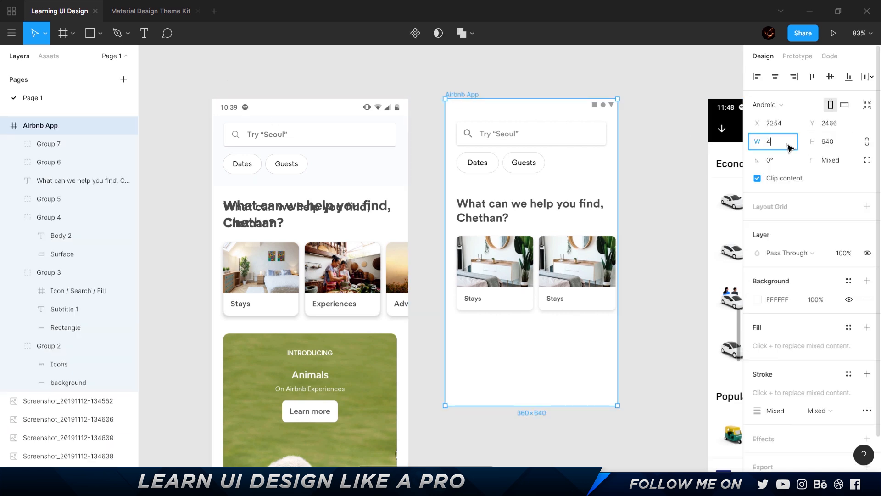
pyautogui.write('11')
pyautogui.press('Return')
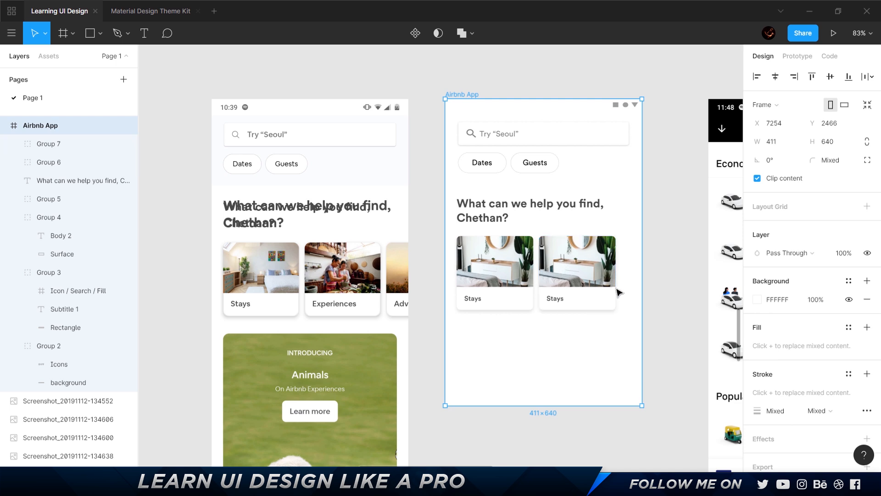
pyautogui.hotkey('ctrl', 'z')
pyautogui.click(637, 281)
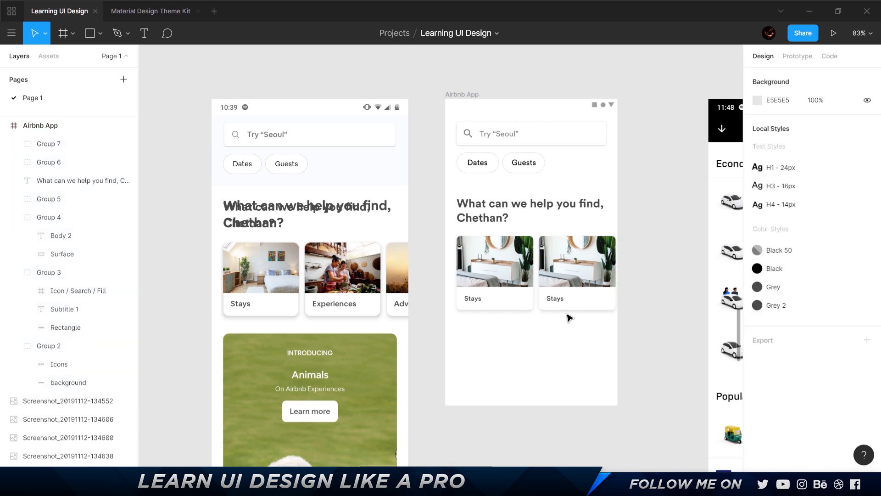
# - Change the copied card's label text to "Expriences"
pyautogui.scroll(5, 569, 317)
pyautogui.doubleClick(553, 234)
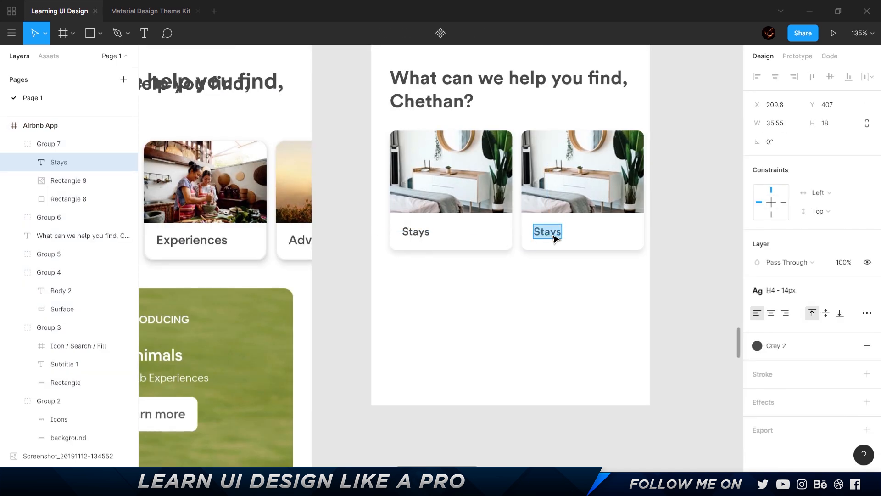
pyautogui.write('Expe')
pyautogui.press('Return')
pyautogui.press('BackSpace')
pyautogui.press('BackSpace')
pyautogui.write('riencecs')
pyautogui.press('Escape')
pyautogui.doubleClick(560, 266)
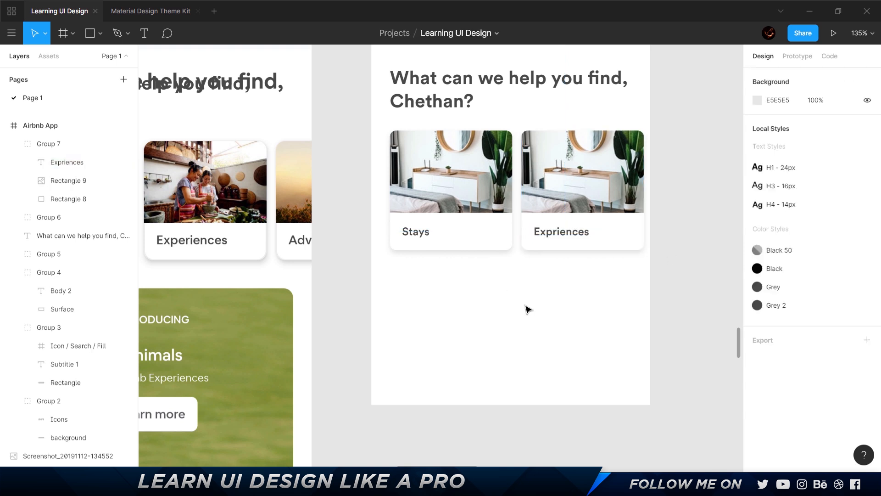
# - Delete the copied card and convert the Stays card group into a component
pyautogui.scroll(2, 526, 309)
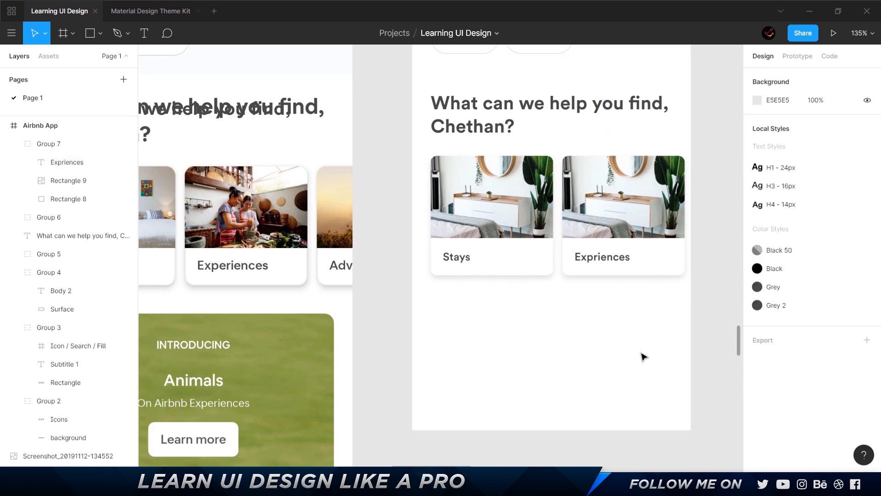
pyautogui.moveTo(681, 306); pyautogui.dragTo(586, 147)
pyautogui.press('Delete')
pyautogui.click(514, 216)
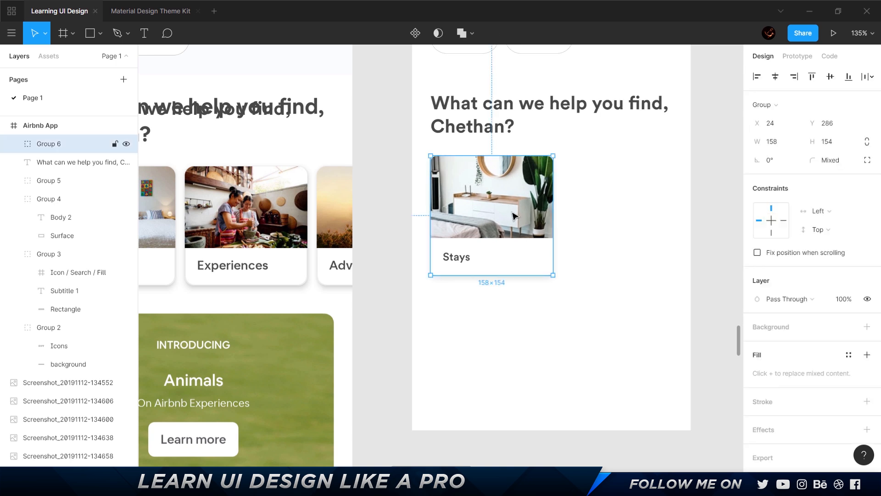
pyautogui.rightClick(491, 197)
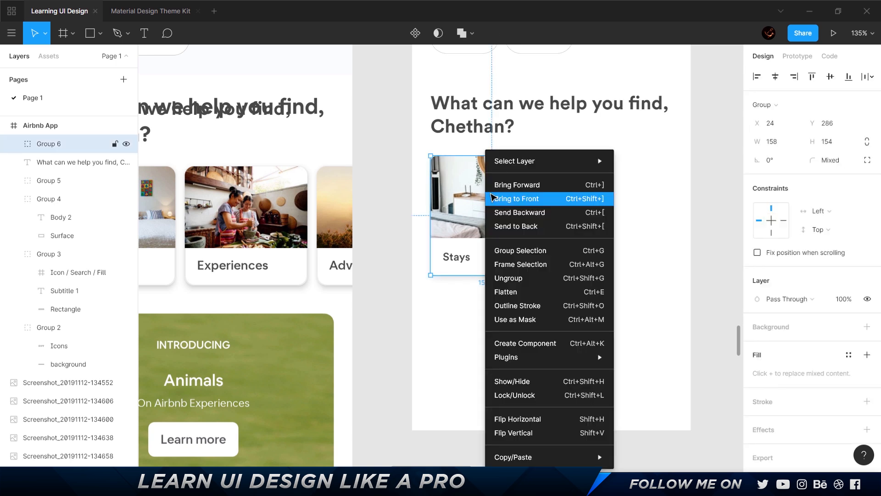
pyautogui.click(530, 344)
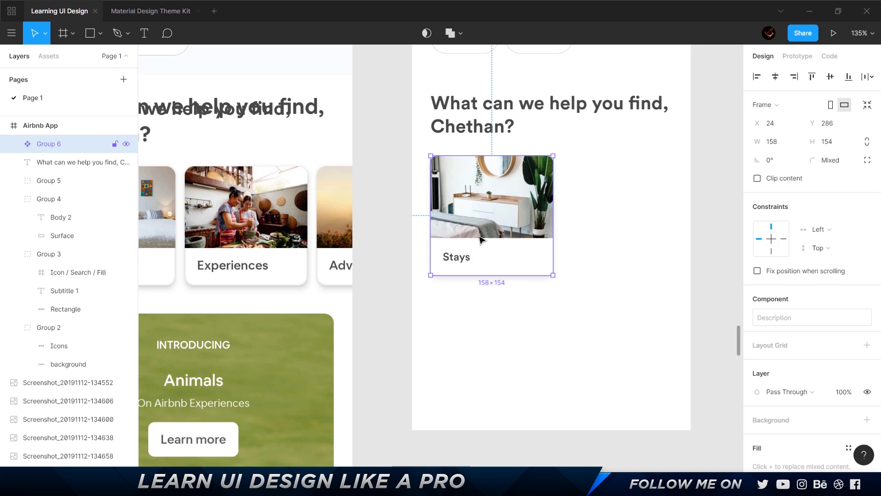
# - Move the card's master component above the Airbnb App frame and place an instance below the heading at X 24, Y 292
pyautogui.keyDown('ctrl'); pyautogui.scroll(-5, 663, 251); pyautogui.keyUp('ctrl')
pyautogui.scroll(5, 663, 249)
pyautogui.hscroll(5, 663, 250)
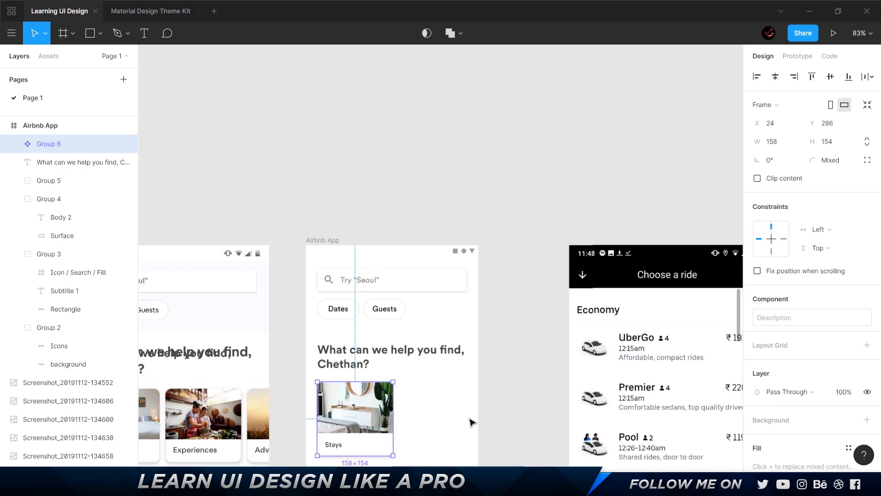
pyautogui.scroll(-1, 470, 419)
pyautogui.moveTo(393, 389); pyautogui.dragTo(370, 408)
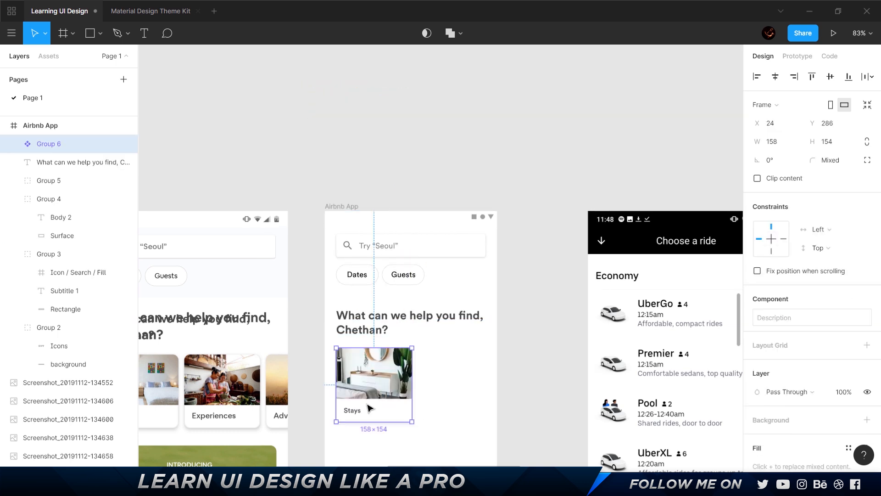
pyautogui.moveTo(384, 374); pyautogui.dragTo(376, 395)
pyautogui.scroll(5, 32, 202)
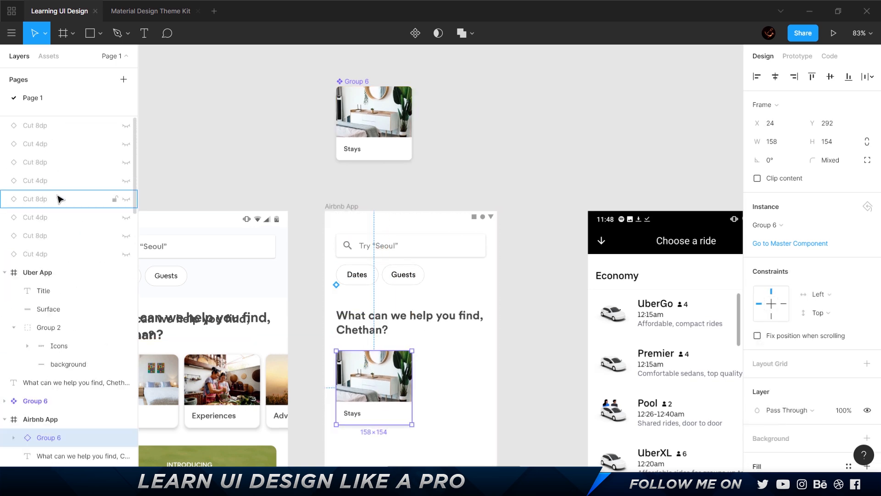
# - Move the Stays card instance down below the Airbnb App heading to Y 310
pyautogui.scroll(-4, 69, 407)
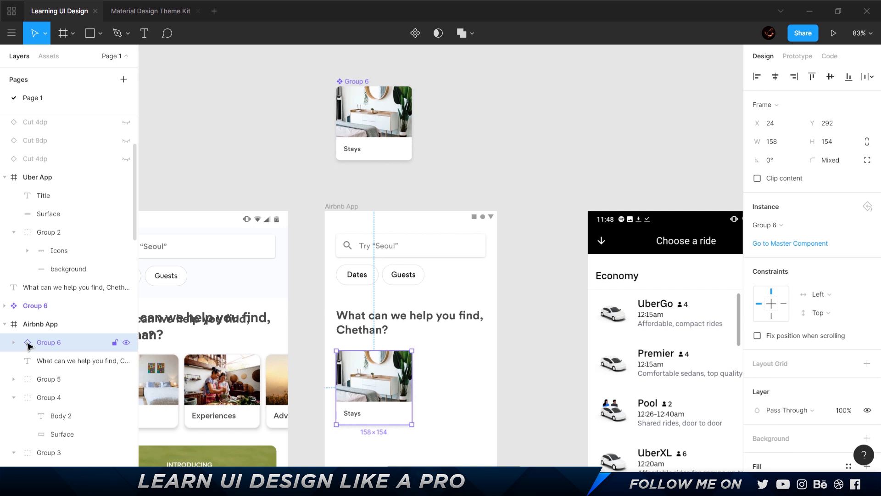
pyautogui.click(15, 305)
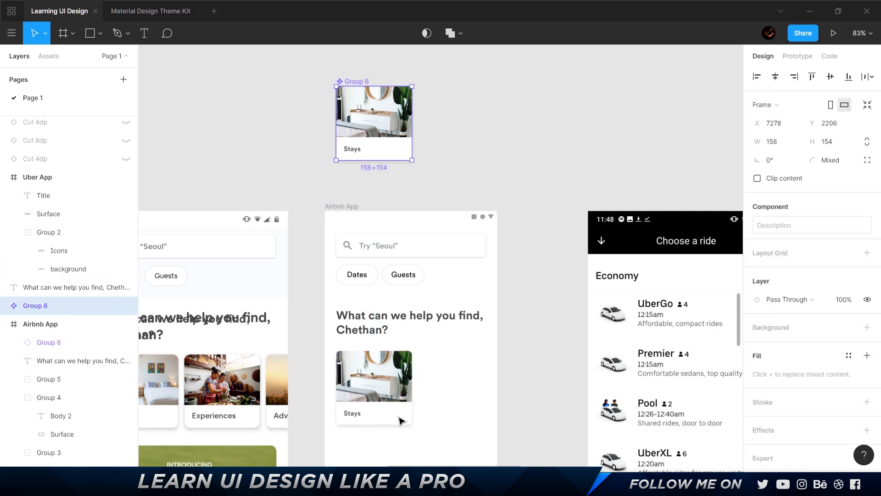
pyautogui.scroll(-3, 389, 406)
pyautogui.click(360, 303)
pyautogui.scroll(5, 340, 214)
pyautogui.hotkey('shift', 'Down')
pyautogui.press('Down')
pyautogui.press('Down')
pyautogui.press('Down')
pyautogui.press('Down')
pyautogui.press('Down')
pyautogui.press('Down')
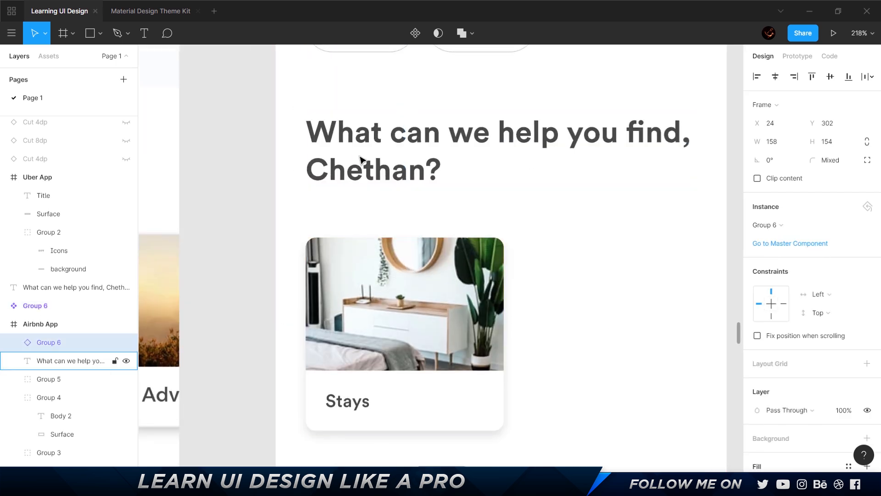
pyautogui.press('Down')
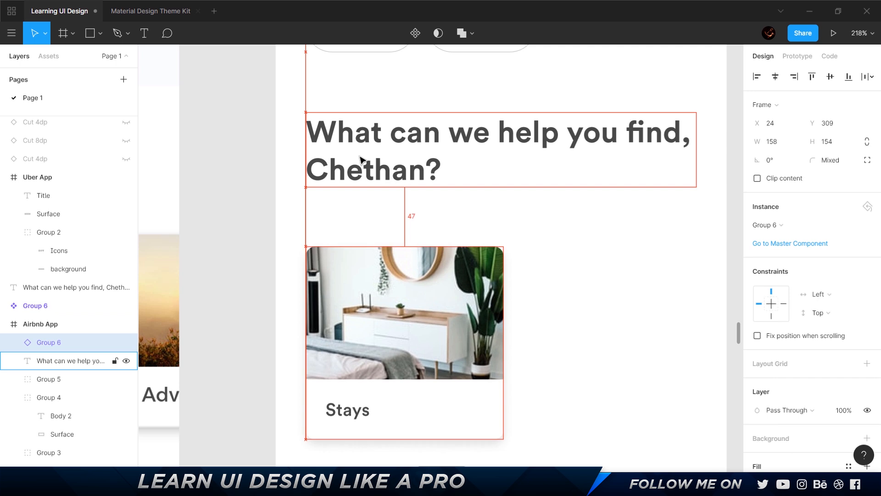
pyautogui.press('Down')
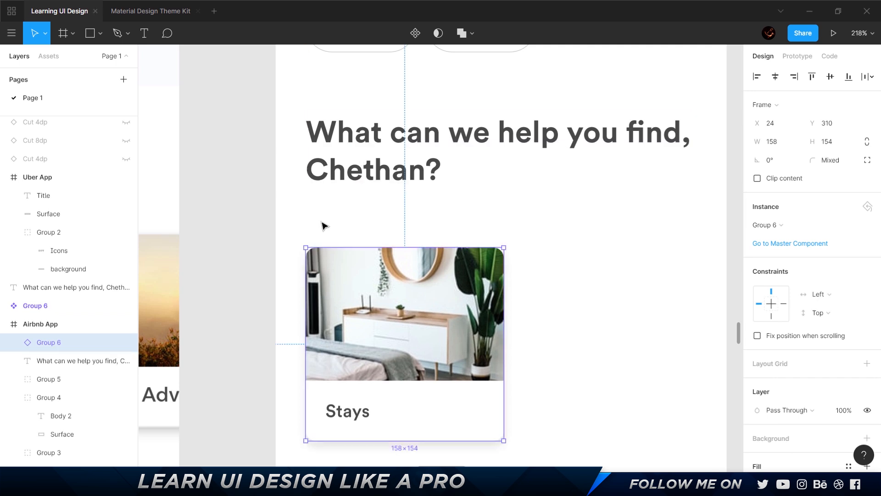
# - Duplicate the Stays card instance to its right in the Airbnb App frame
pyautogui.scroll(-3, 369, 289)
pyautogui.moveTo(370, 289); pyautogui.dragTo(487, 313)
pyautogui.click(495, 381)
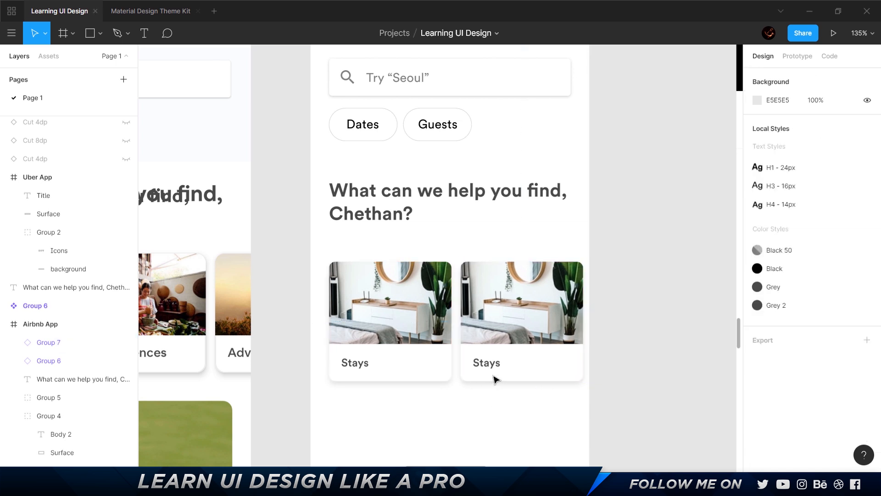
# - Change the duplicated card's label text to "Experiences"
pyautogui.doubleClick(488, 366)
pyautogui.doubleClick(490, 366)
pyautogui.write('Experiemnces')
pyautogui.press('Escape')
pyautogui.press('Escape')
pyautogui.doubleClick(482, 367)
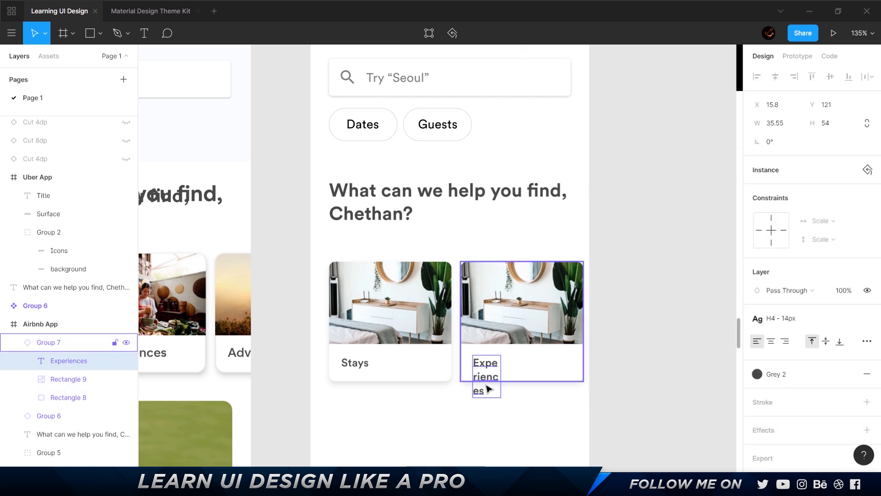
# - Bring the master card component into the Airbnb App frame and widen its Stays label to 131 at X 16
pyautogui.scroll(6, 501, 385)
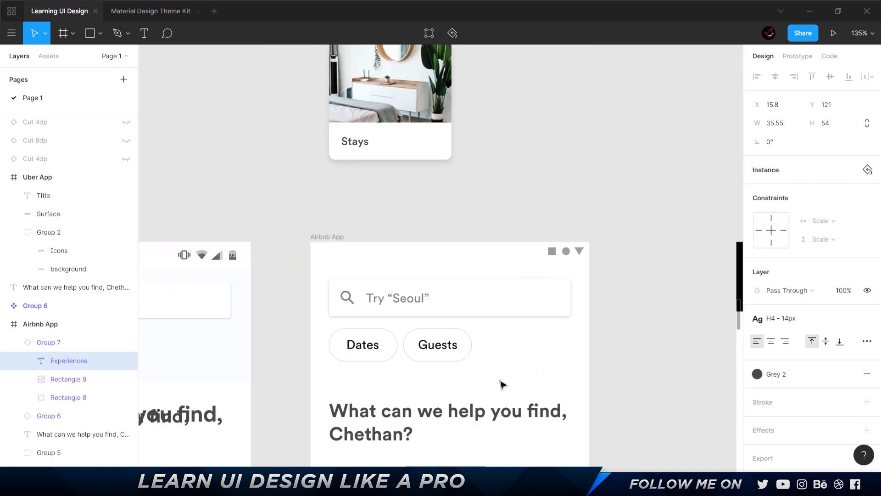
pyautogui.scroll(-5, 360, 200)
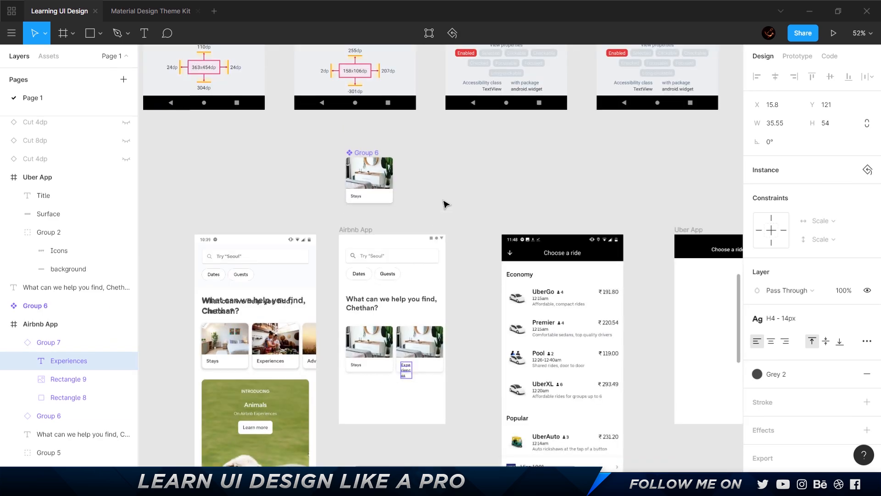
pyautogui.moveTo(370, 121); pyautogui.dragTo(375, 344)
pyautogui.scroll(5, 385, 384)
pyautogui.doubleClick(348, 387)
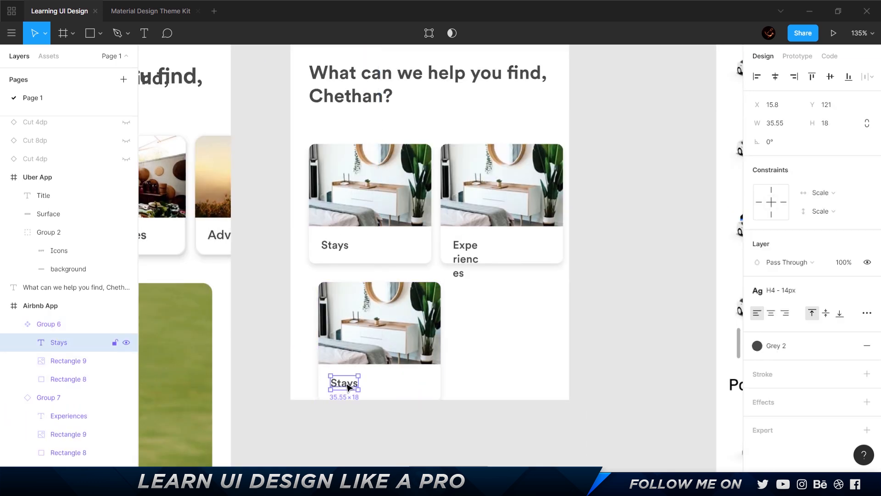
pyautogui.moveTo(393, 389)
pyautogui.mouseDown()
pyautogui.moveTo(365, 387)
pyautogui.moveTo(413, 390)
pyautogui.moveTo(347, 388)
pyautogui.moveTo(386, 390)
pyautogui.mouseUp()
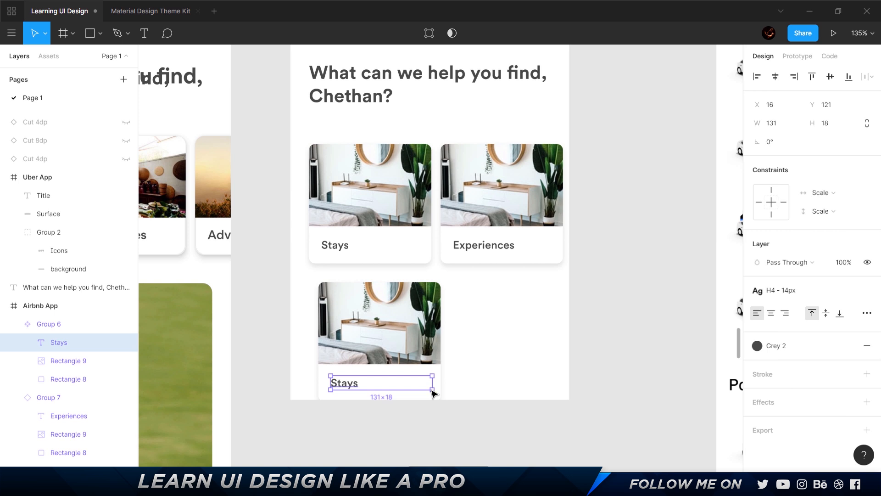
# - Move the master card component back out of the Airbnb App frame, just above it at X 7254, Y 2296
pyautogui.click(501, 343)
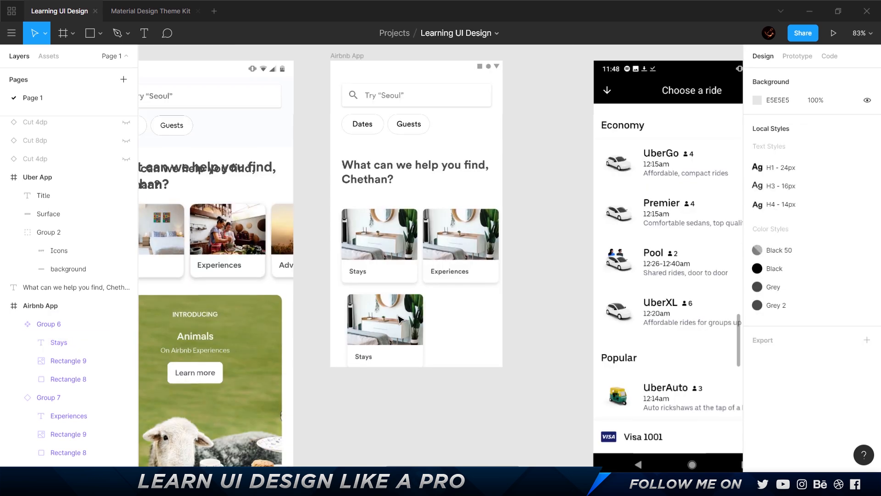
pyautogui.scroll(-3, 400, 319)
pyautogui.moveTo(396, 327); pyautogui.dragTo(378, 141)
pyautogui.scroll(-2, 468, 275)
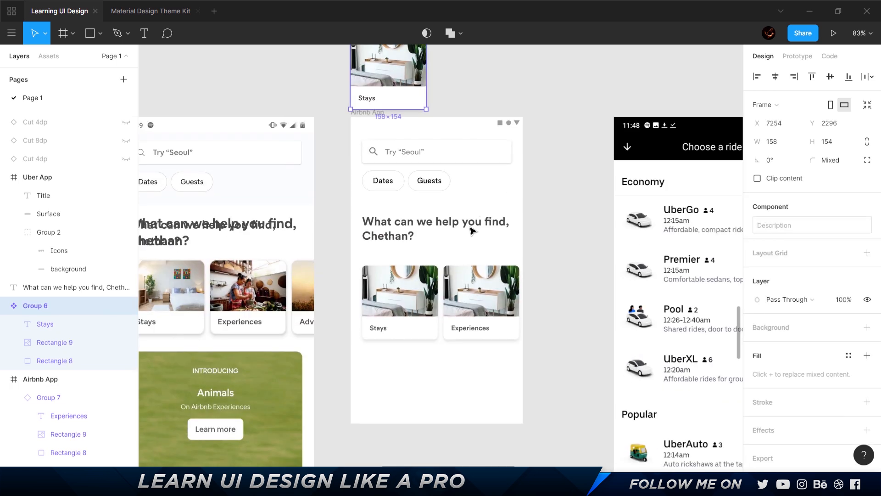
pyautogui.moveTo(399, 110); pyautogui.dragTo(409, 205)
pyautogui.hotkey('ctrl', 'z')
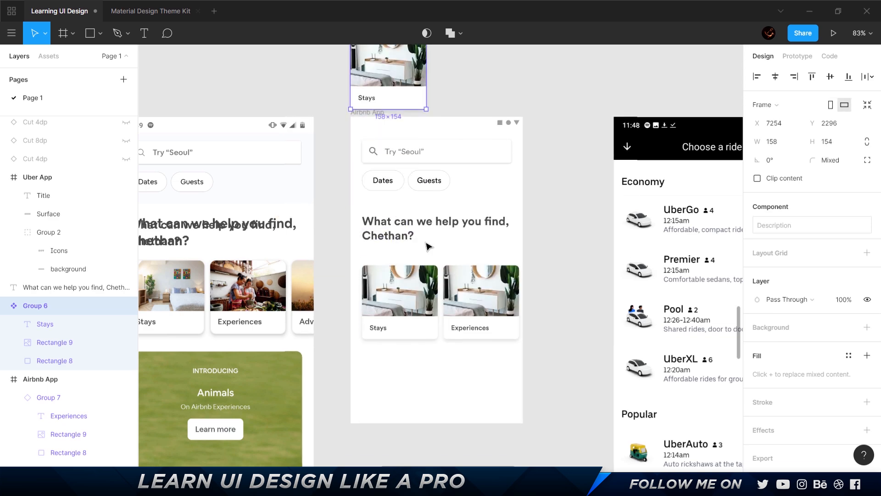
# - Replace the Experiences card's image with a photo of food being cooked on a stove, searching "cooking" in the Unsplash plugin
pyautogui.keyDown('ctrl'); pyautogui.click(486, 289); pyautogui.keyUp('ctrl')
pyautogui.rightClick(484, 289)
pyautogui.moveTo(554, 396)
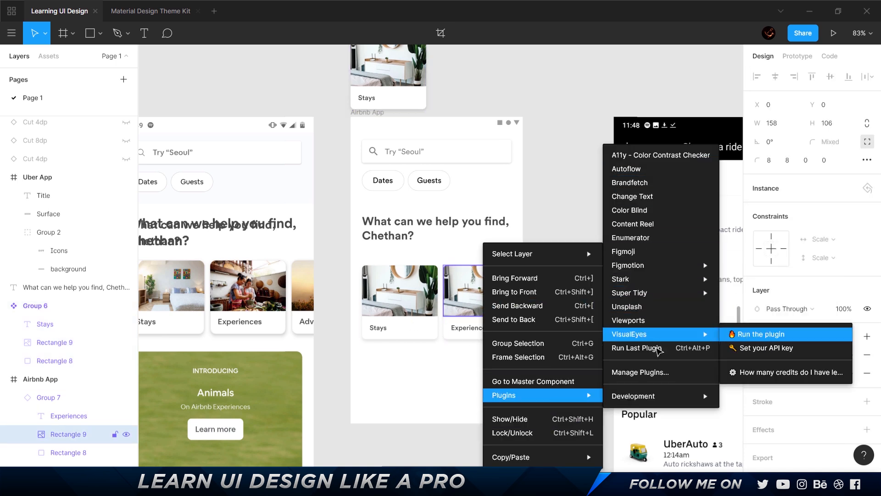
pyautogui.click(658, 350)
pyautogui.click(404, 141)
pyautogui.click(407, 176)
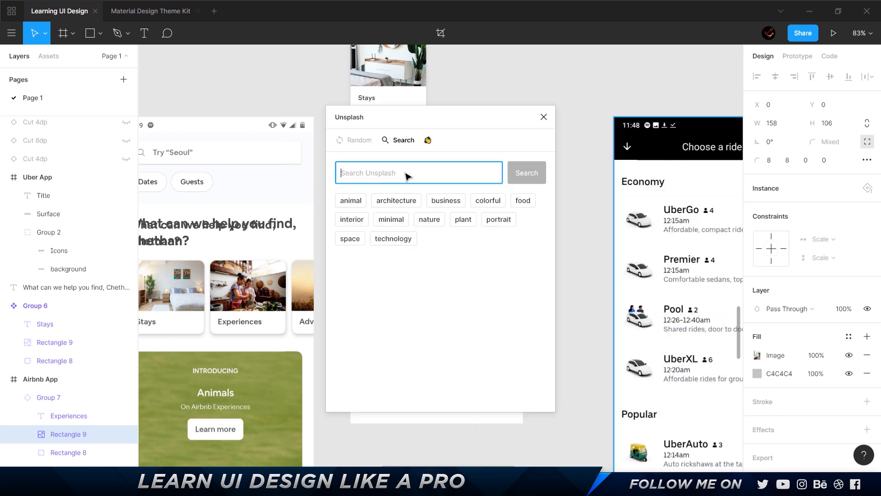
pyautogui.write('cooking')
pyautogui.press('Return')
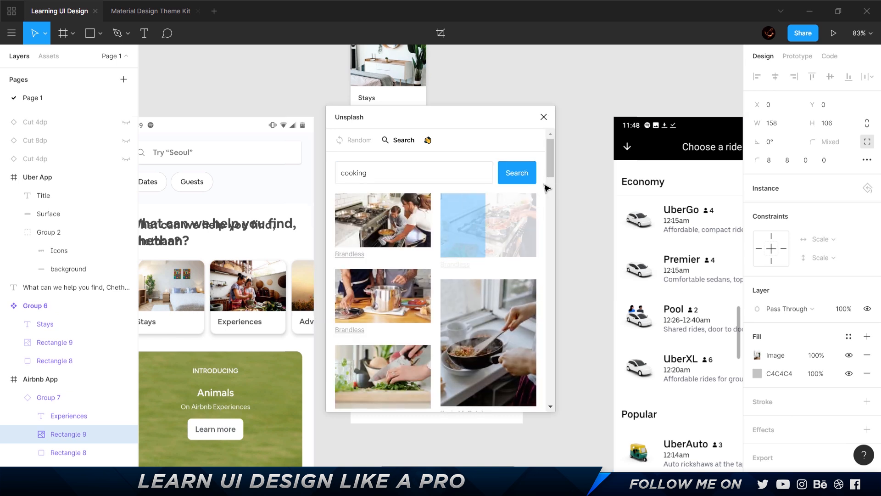
pyautogui.click(543, 117)
pyautogui.click(570, 288)
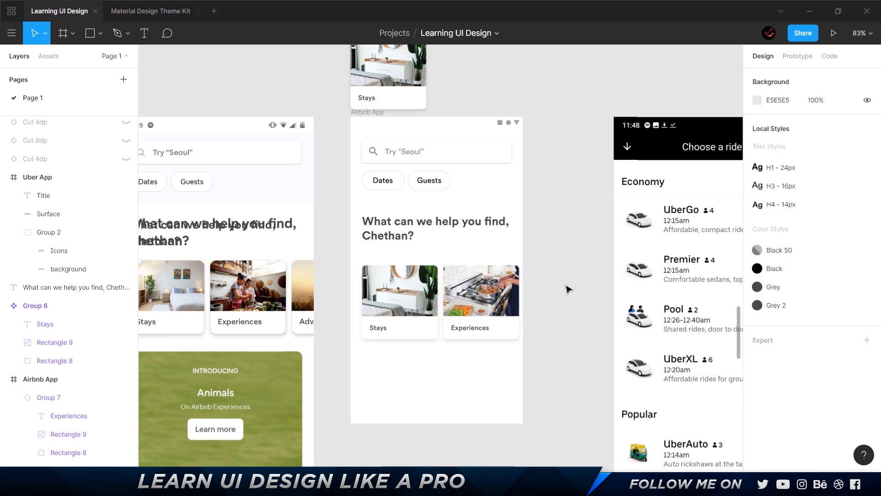
pyautogui.scroll(-2, 568, 288)
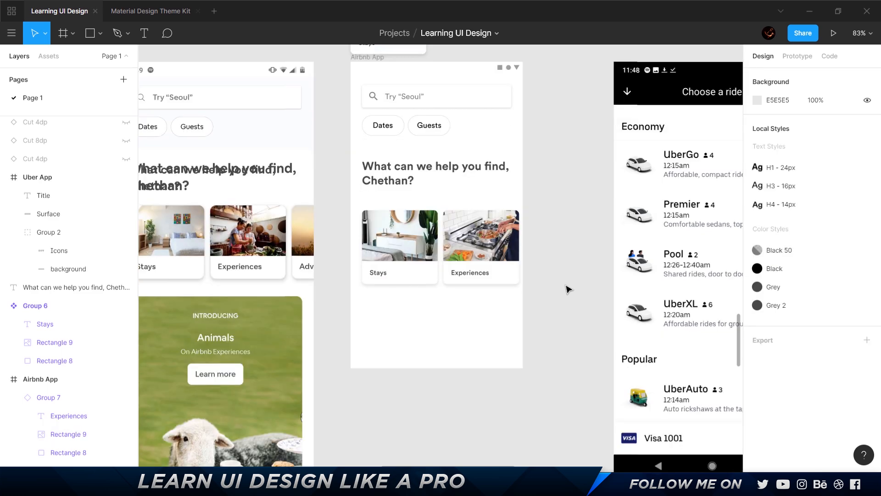
pyautogui.scroll(-2, 504, 257)
pyautogui.hscroll(-2, 504, 257)
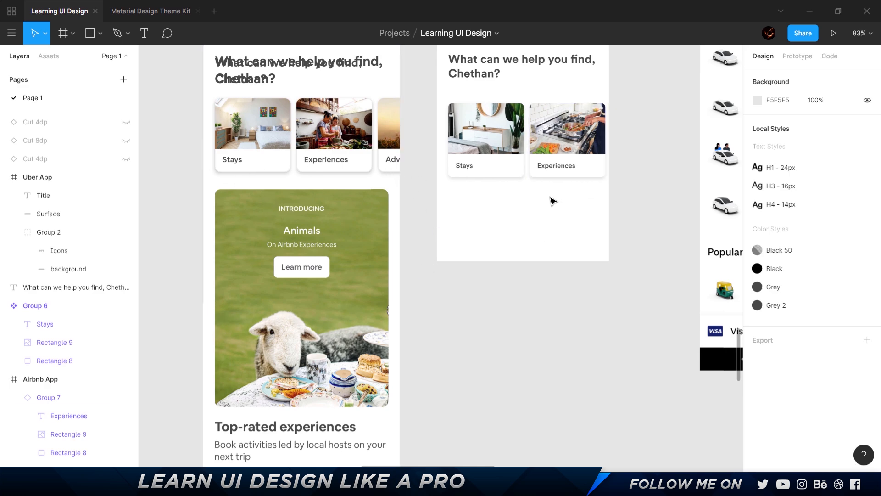
pyautogui.scroll(5, 553, 200)
pyautogui.scroll(1, 670, 200)
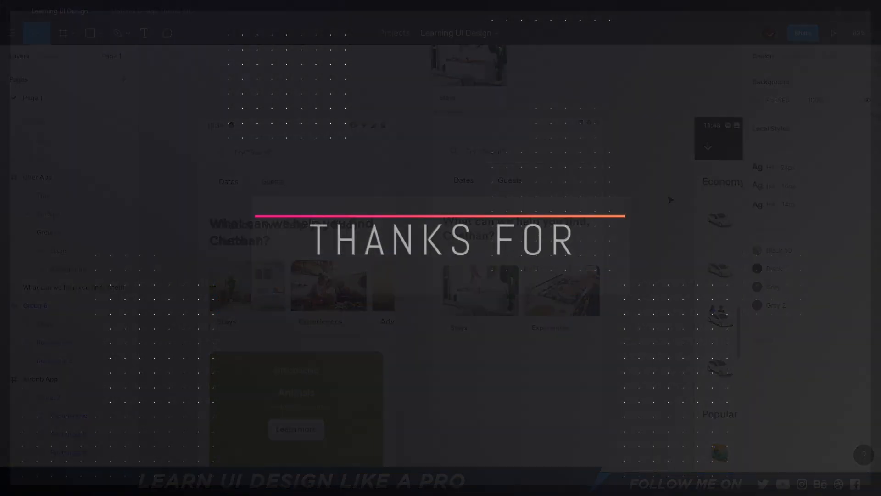